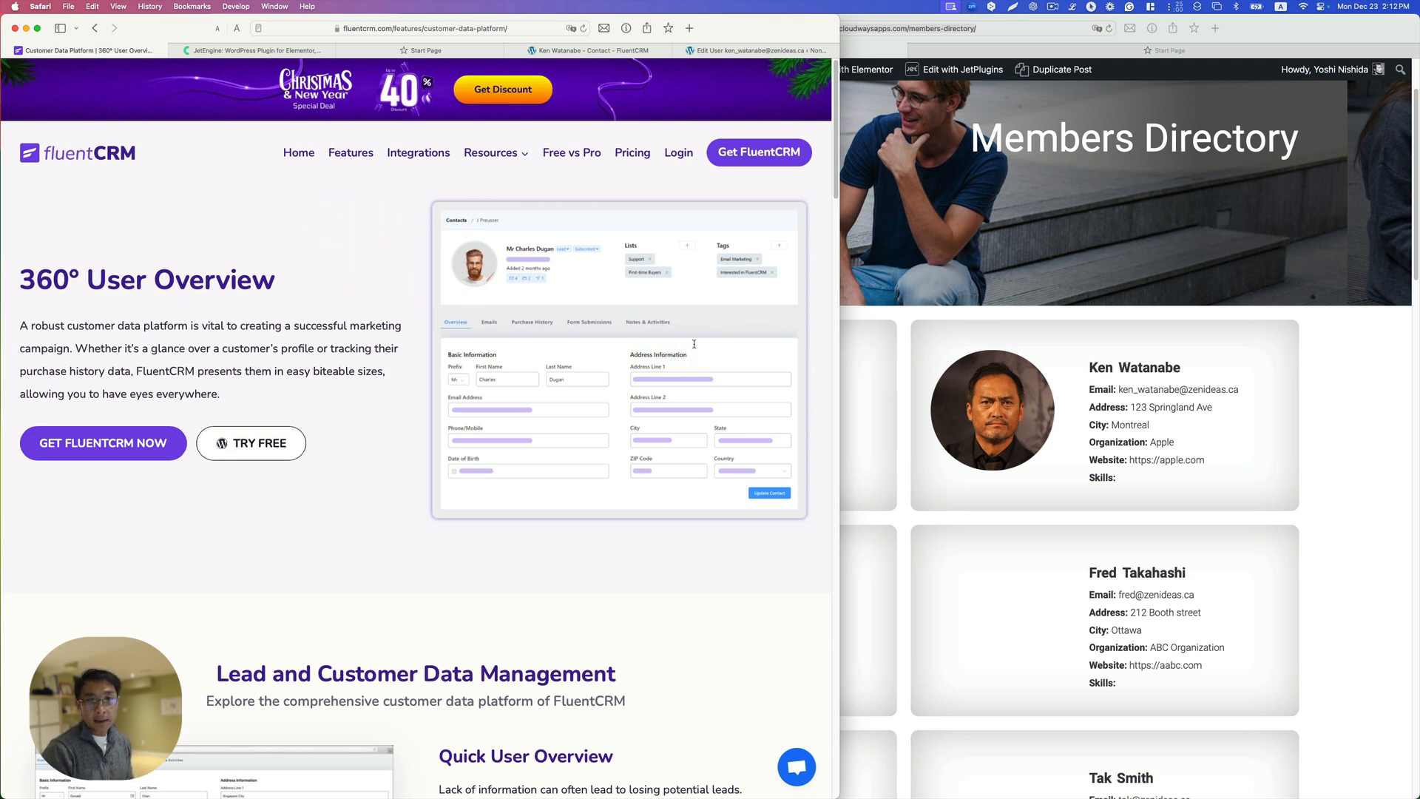
- View the Members Directory page, the FluentCRM feature page and the JetEngine product page
click(1151, 395)
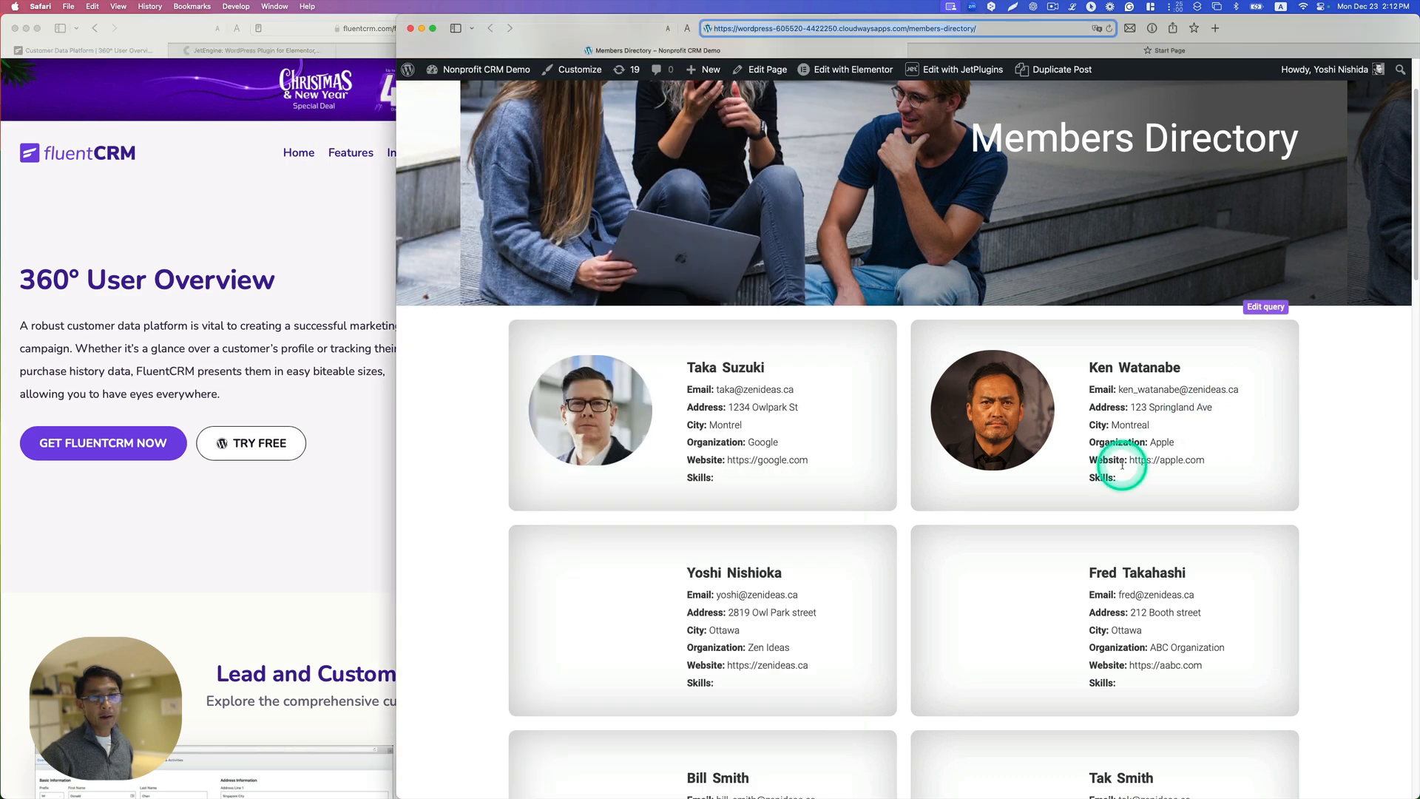
key(super+grave)
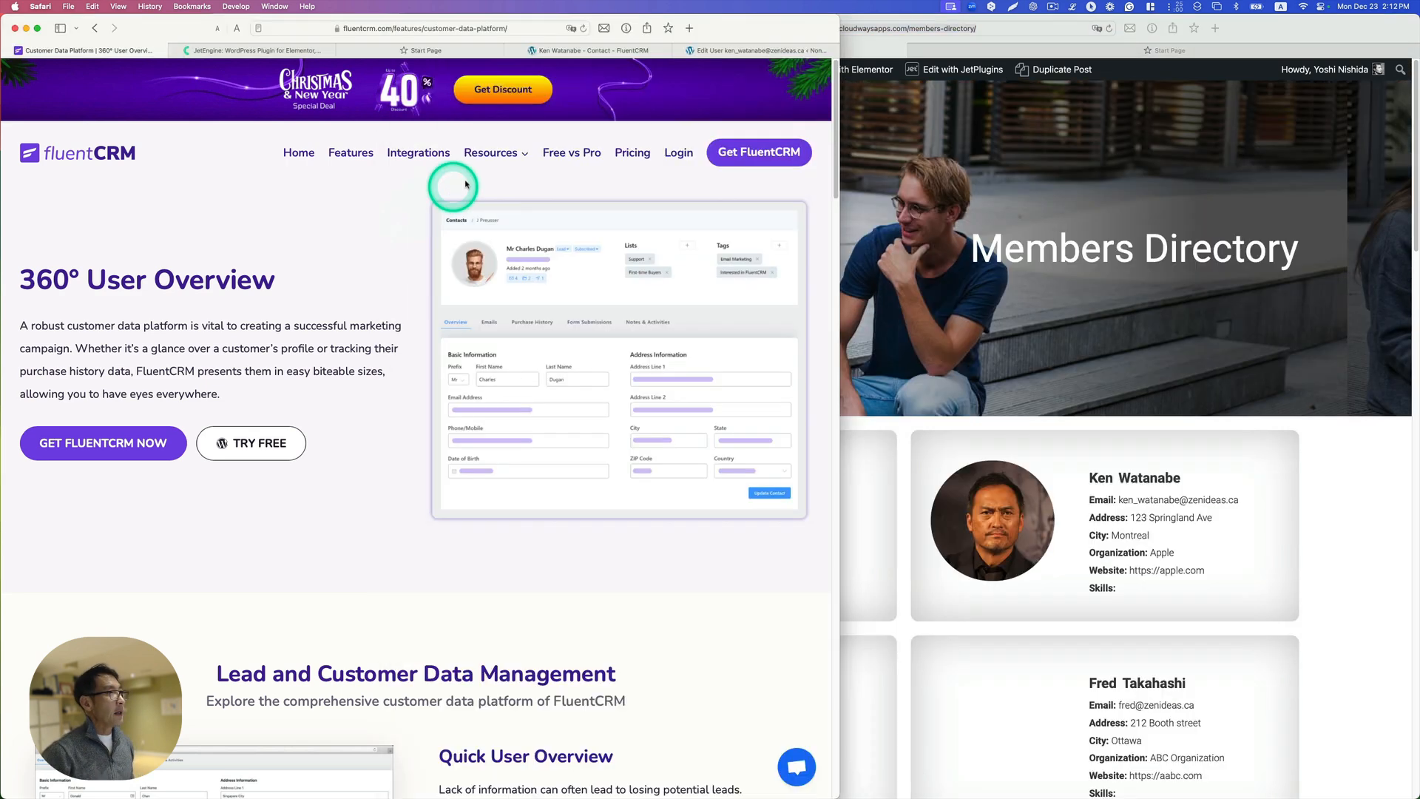
click(253, 52)
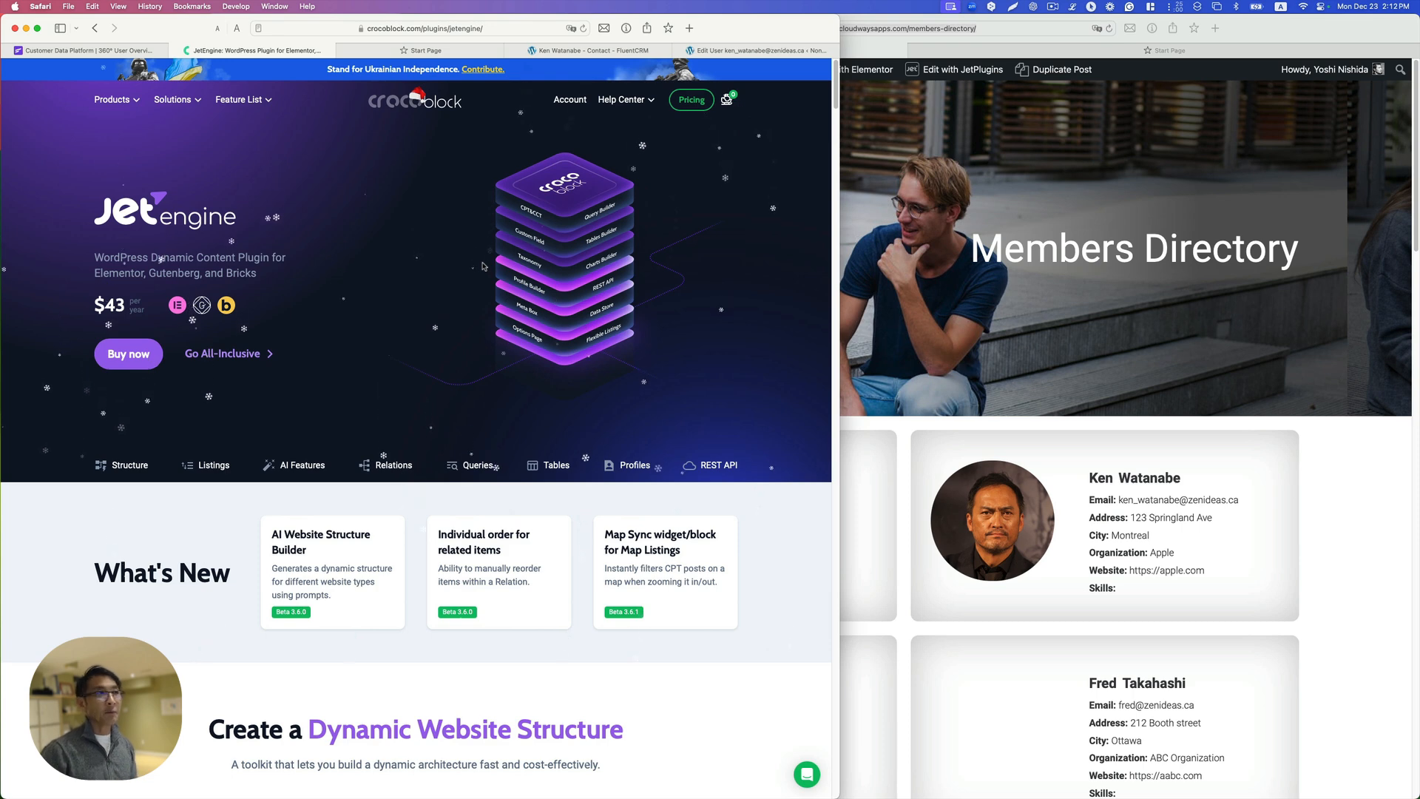
- In the open FluentCRM contact, enter a new street address, set the city to Quebec, and update the contact
click(629, 50)
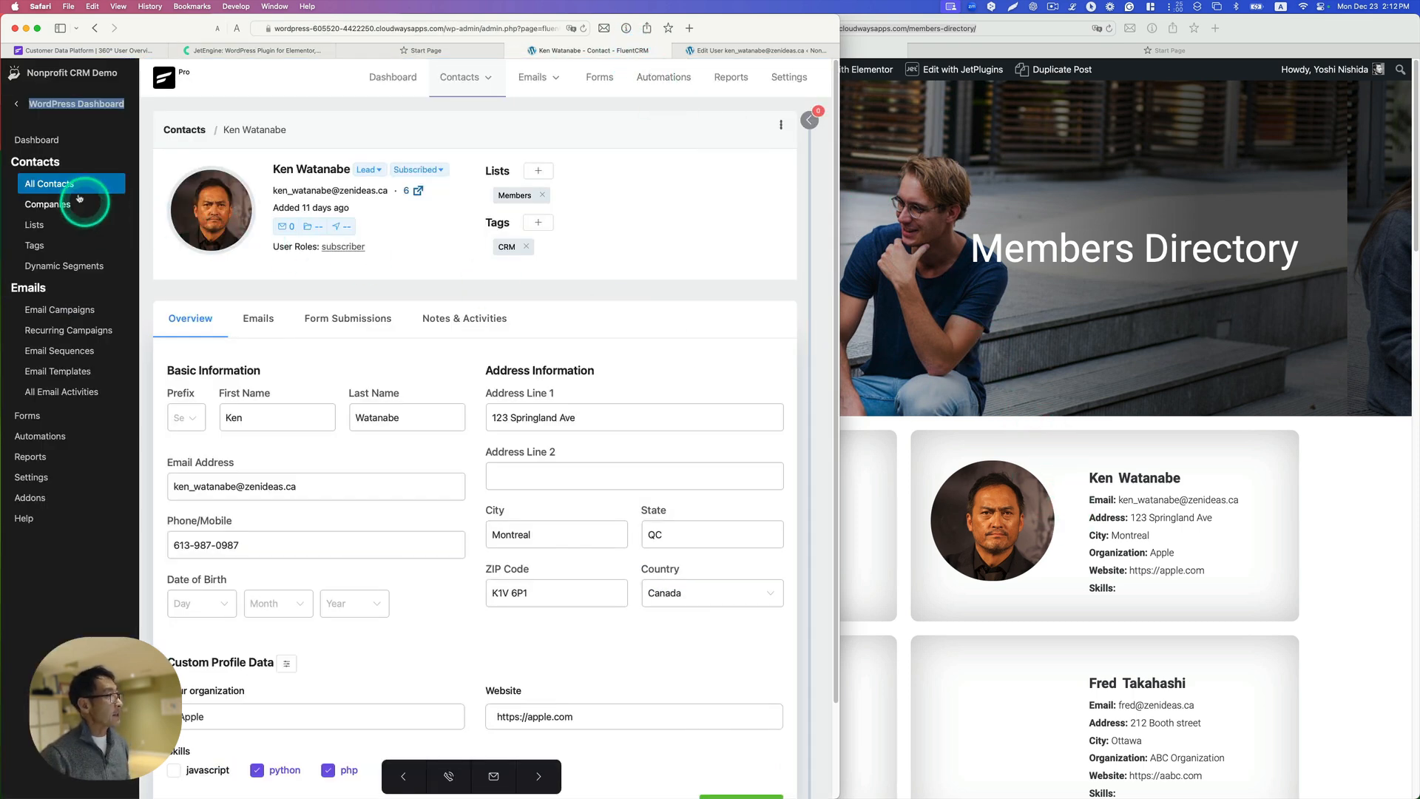
double_click(502, 416)
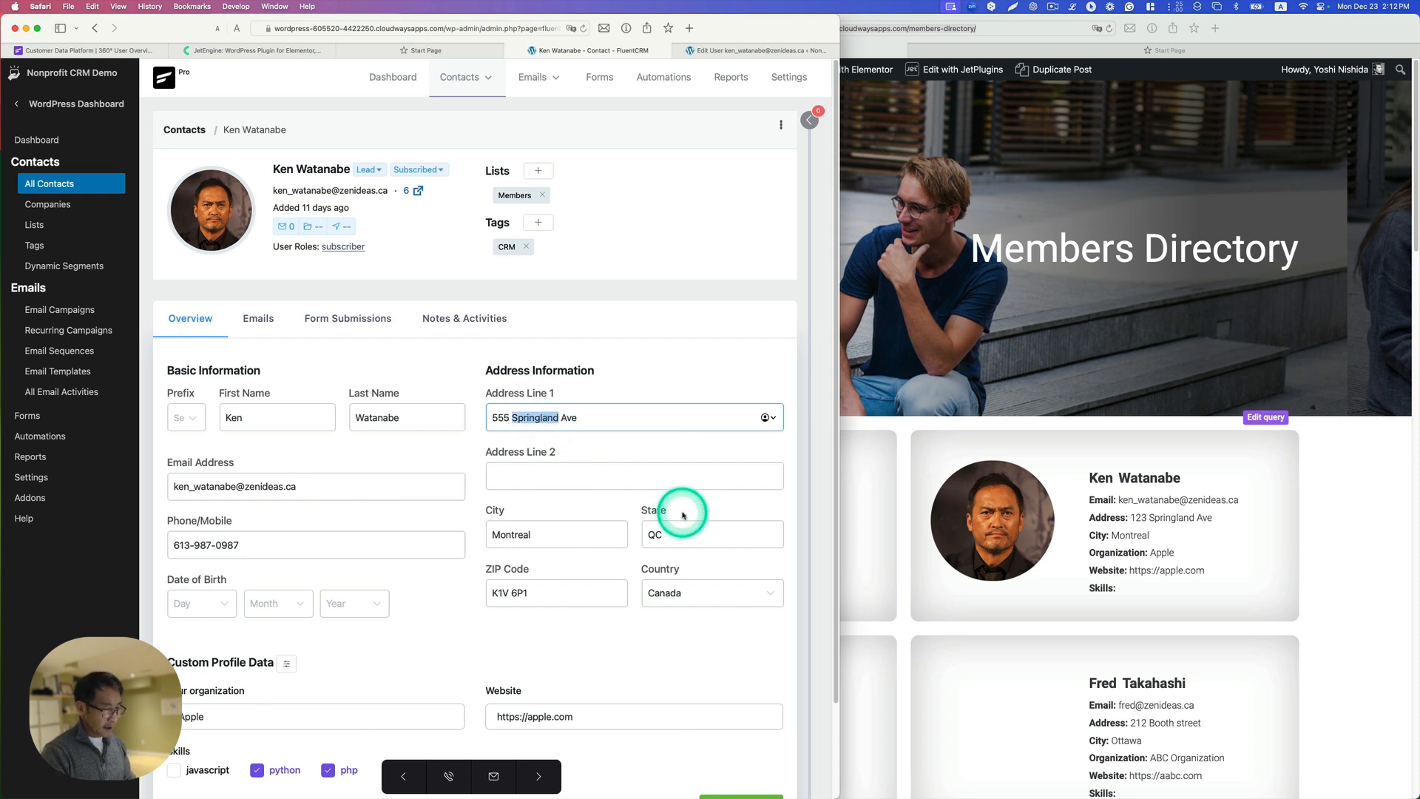
double_click(539, 536)
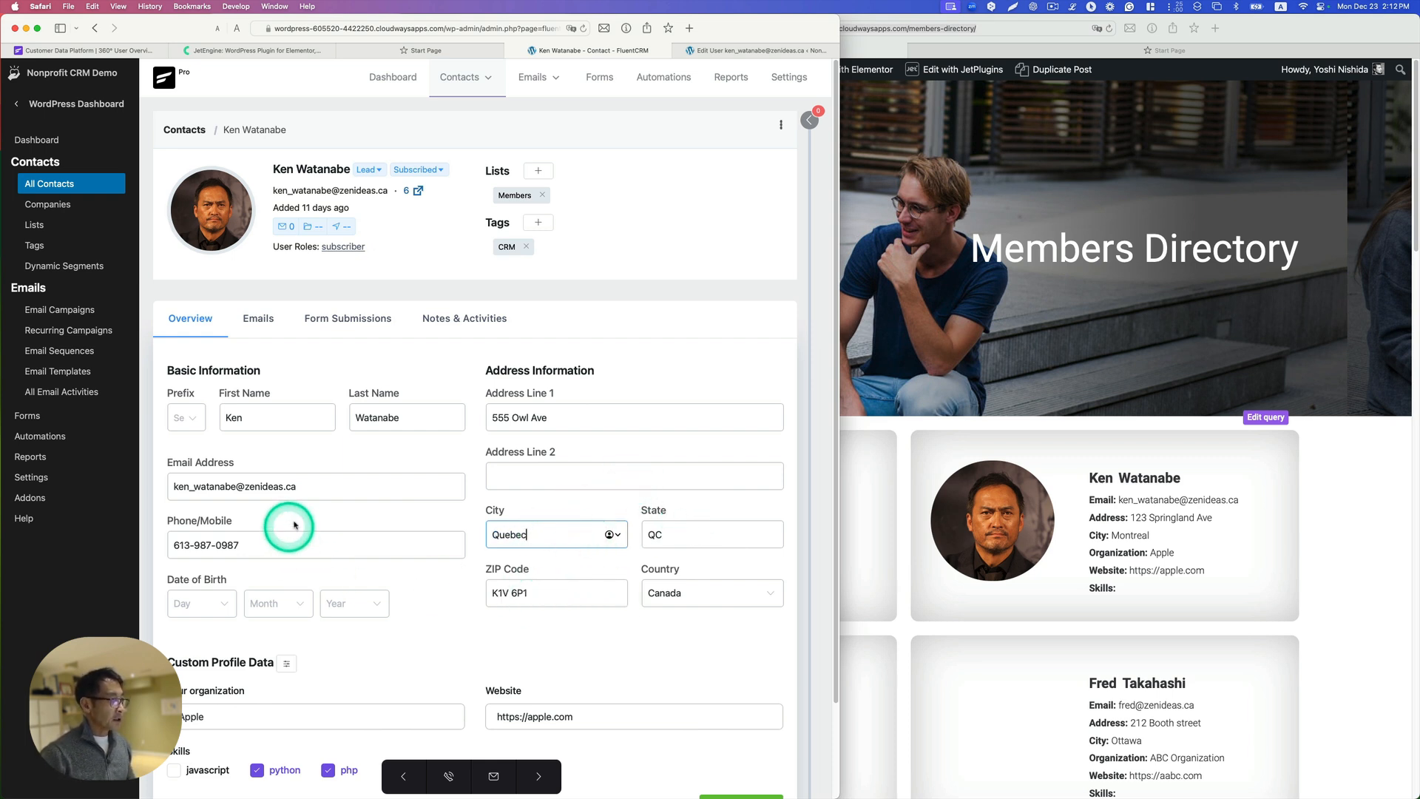
scroll(643, 584, down, 3)
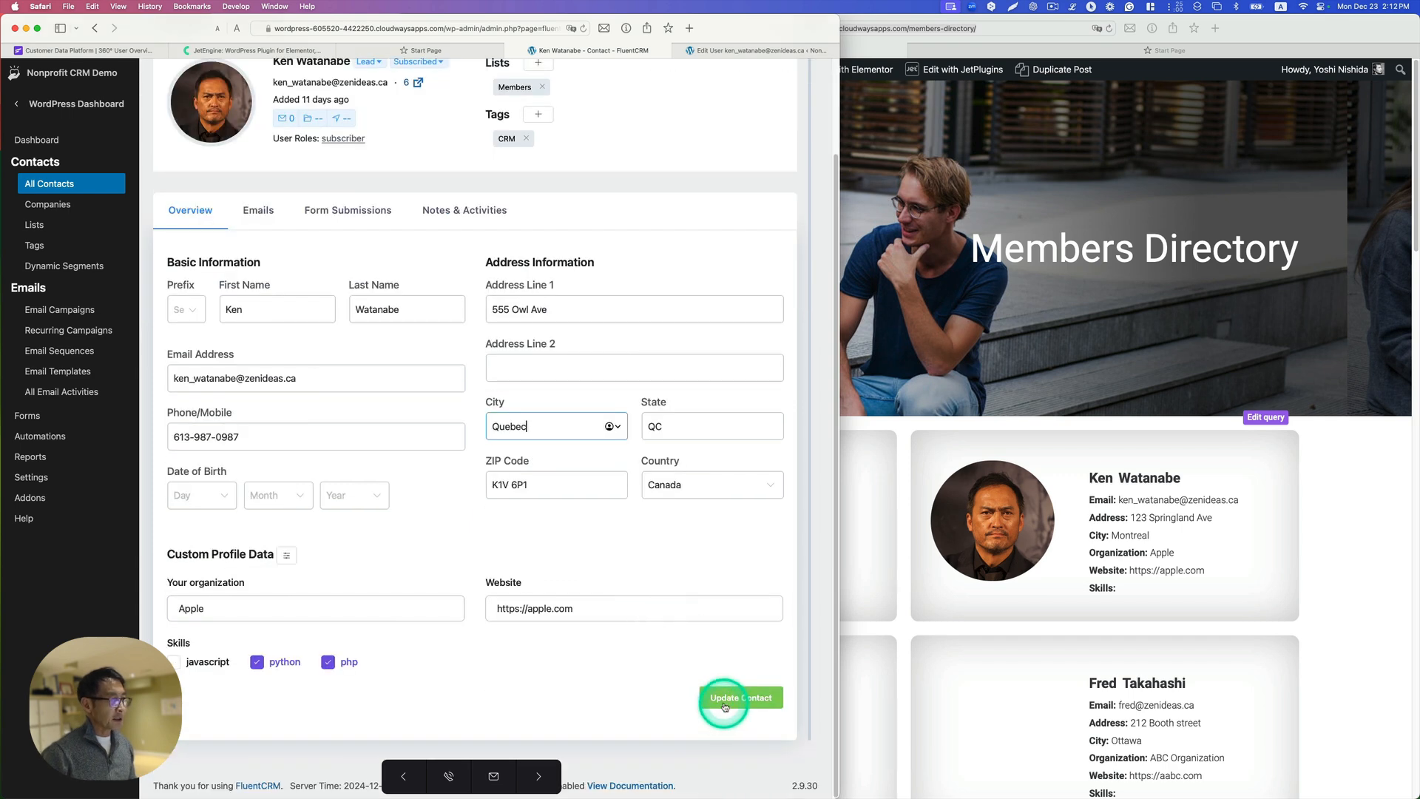
click(725, 706)
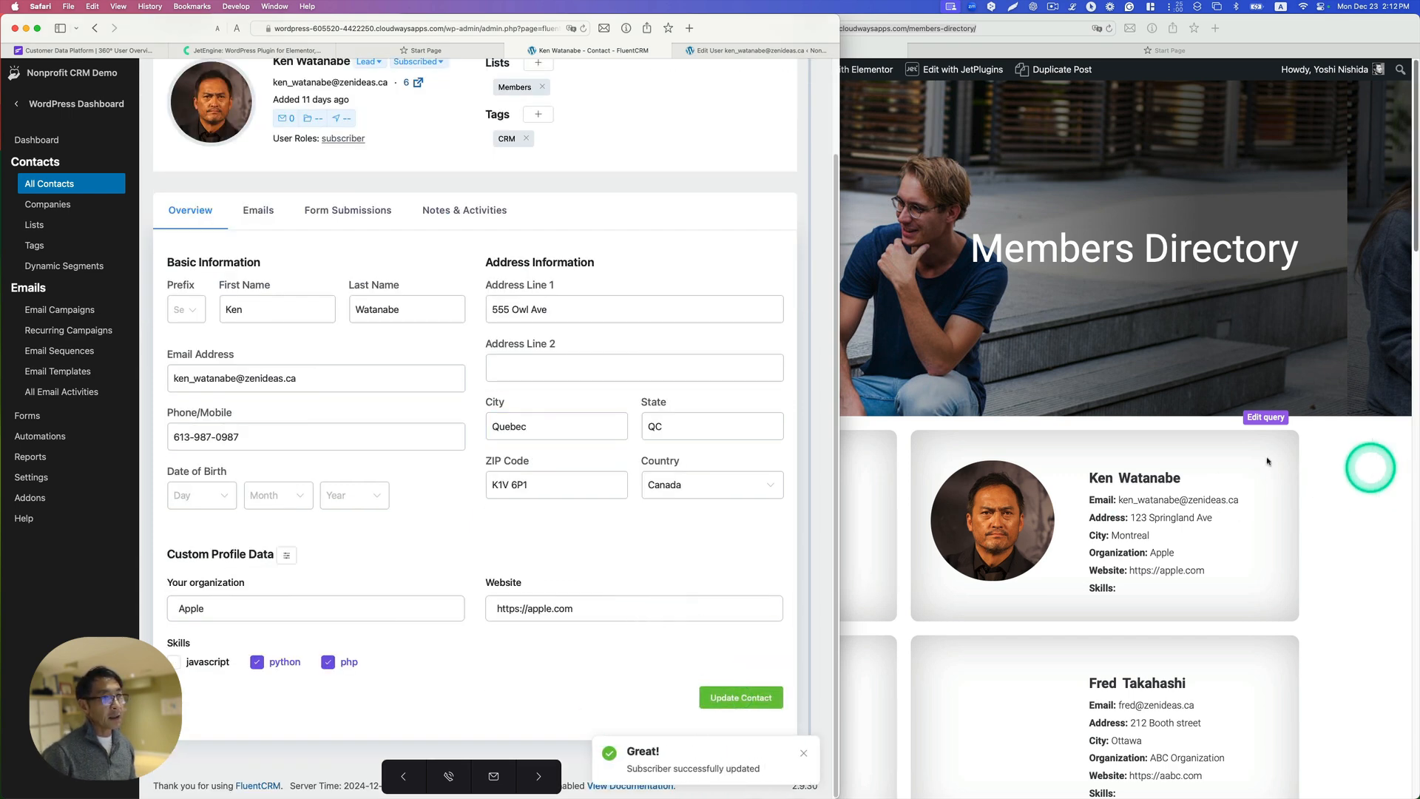
- Reload the Members Directory page and check the edited contact's address and city on their card
click(1185, 527)
click(999, 28)
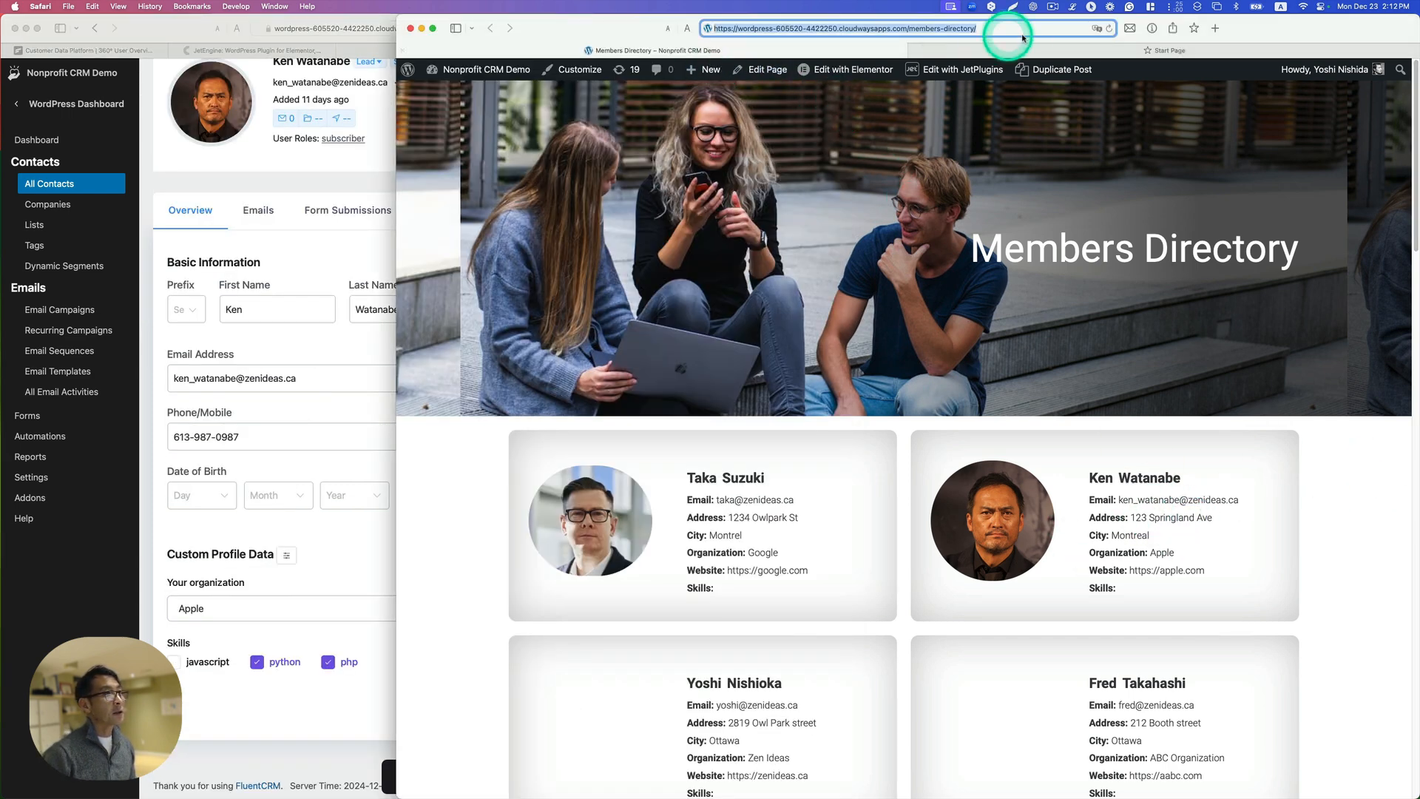
click(1108, 30)
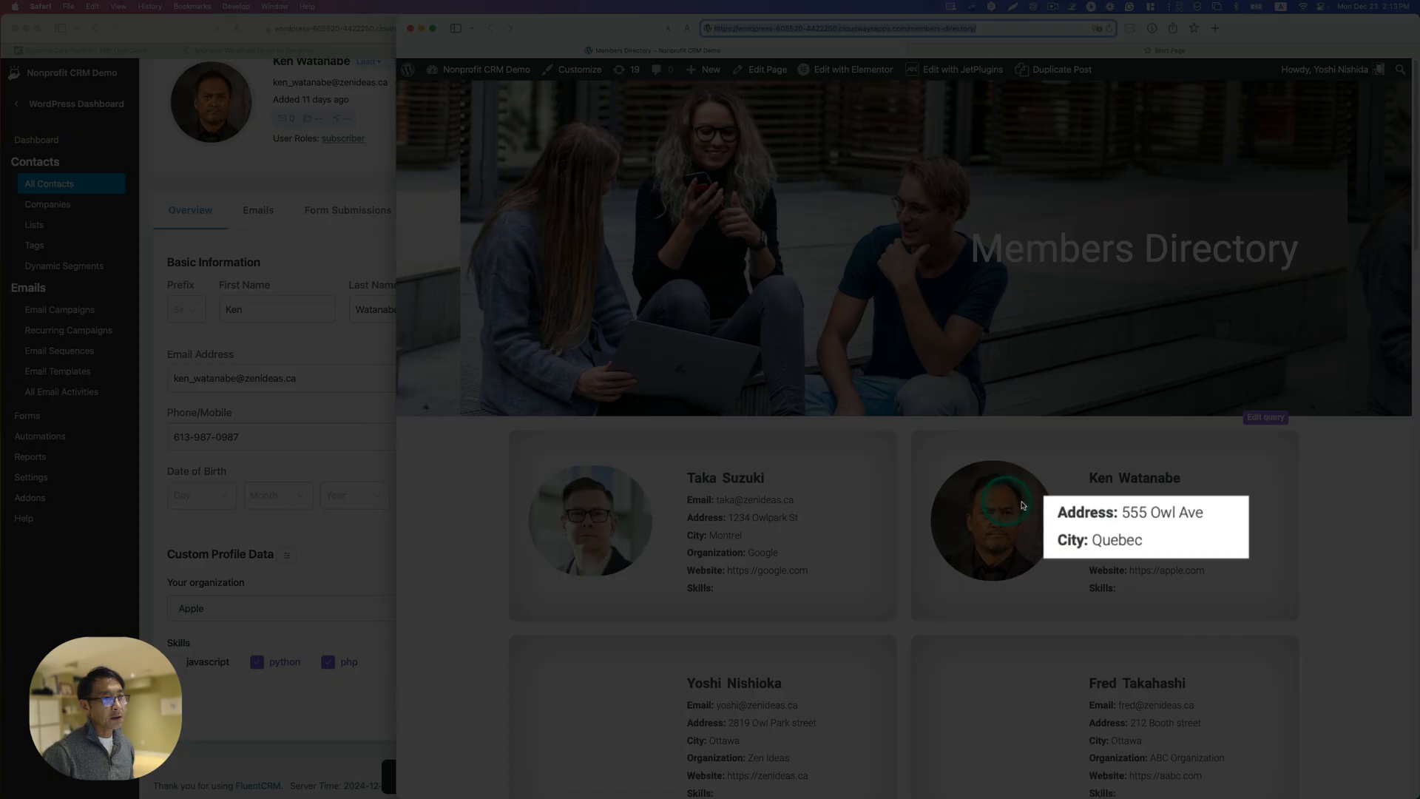
double_click(1106, 542)
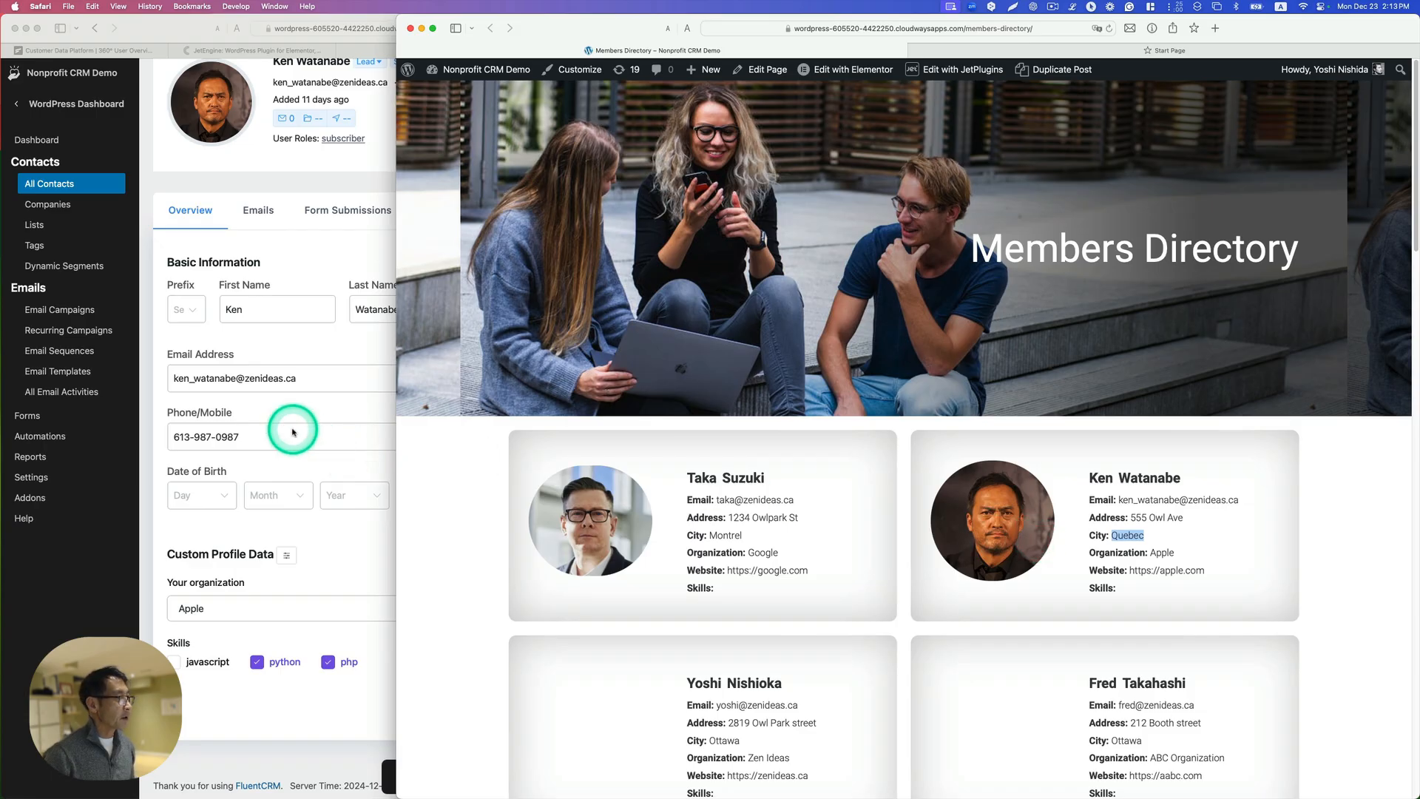
click(293, 433)
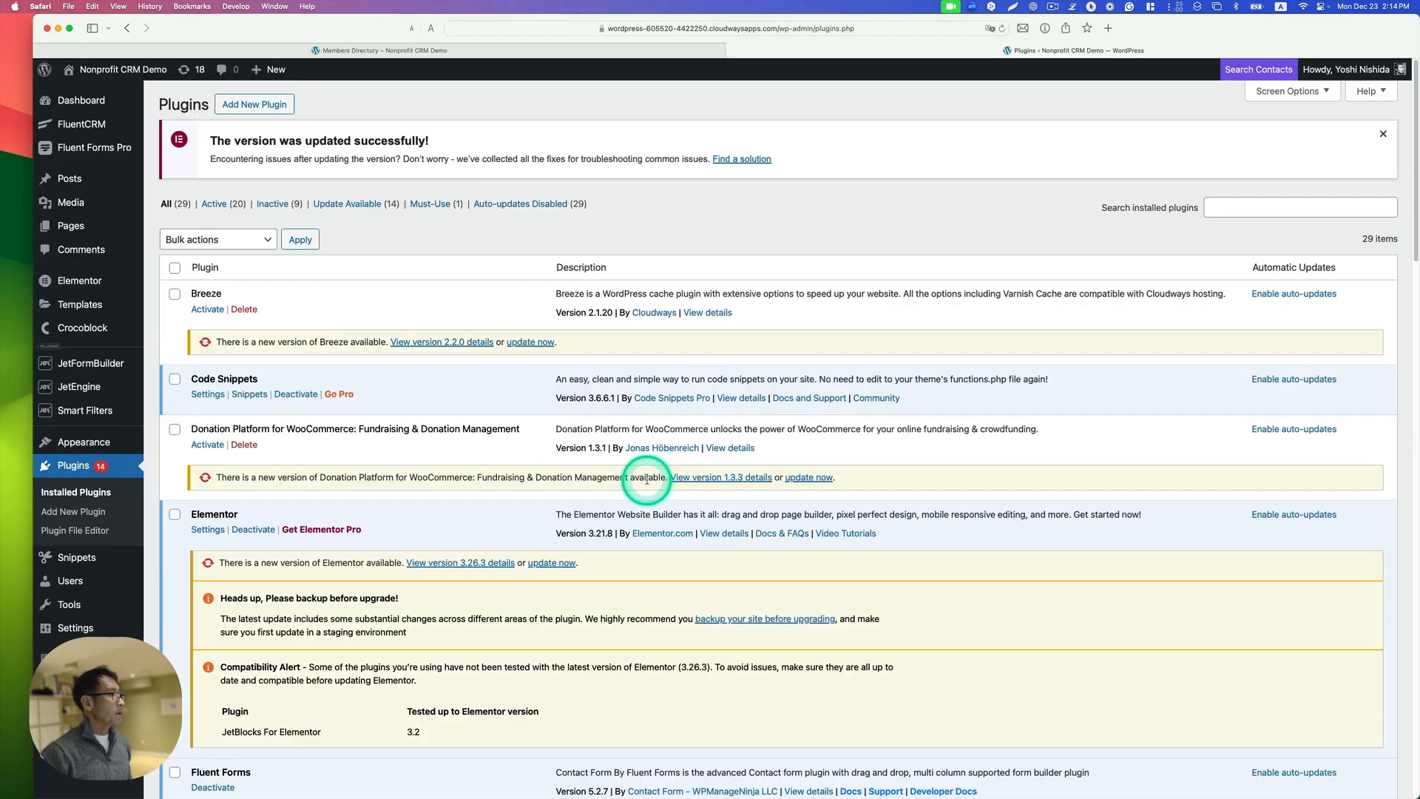
- Look through the installed plugins list for the Elementor, Fluent Forms and FluentCRM plugins
scroll(647, 480, down, 5)
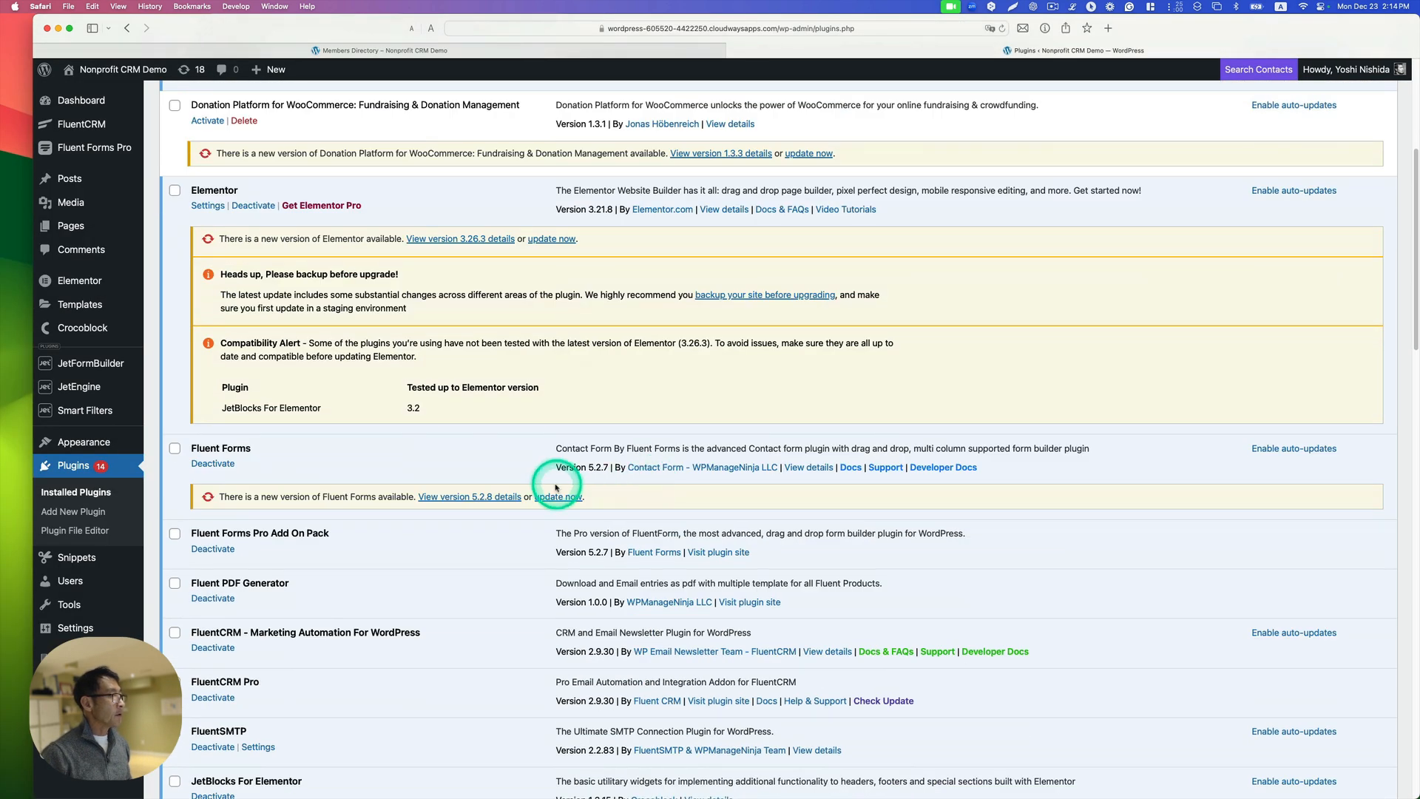
scroll(318, 592, down, 1)
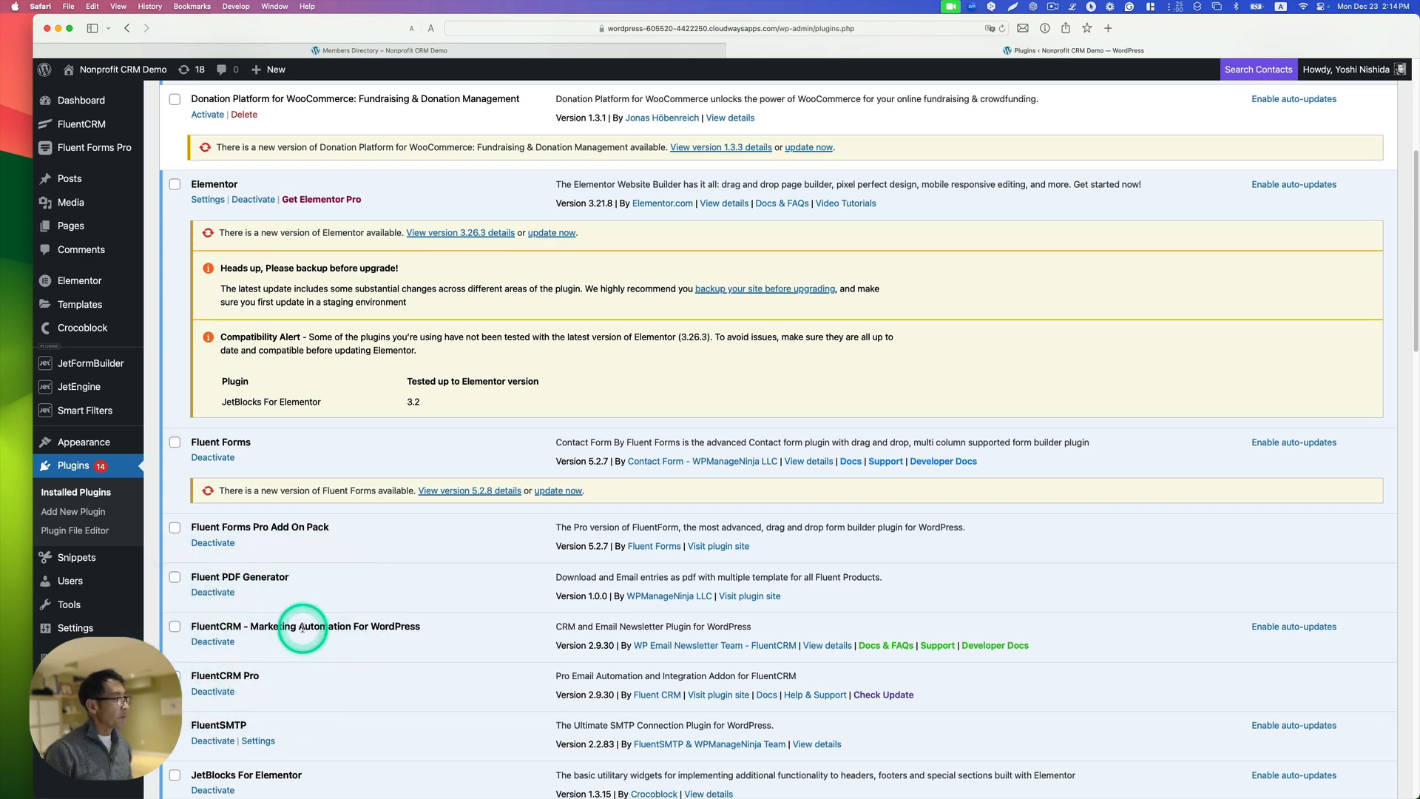
scroll(303, 630, up, 2)
scroll(306, 628, down, 5)
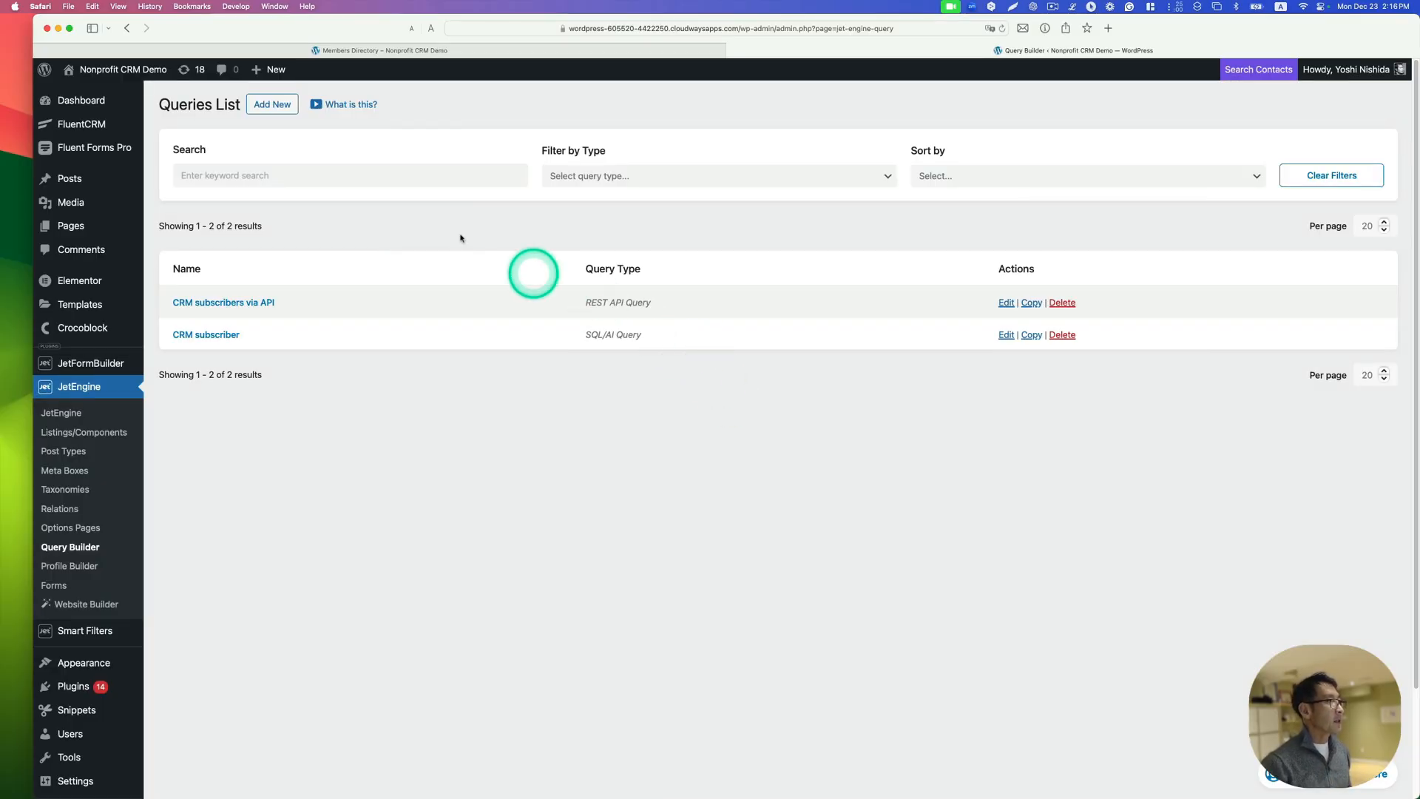
- Open the "CRM subscriber" query for editing and turn off its results preview
click(267, 105)
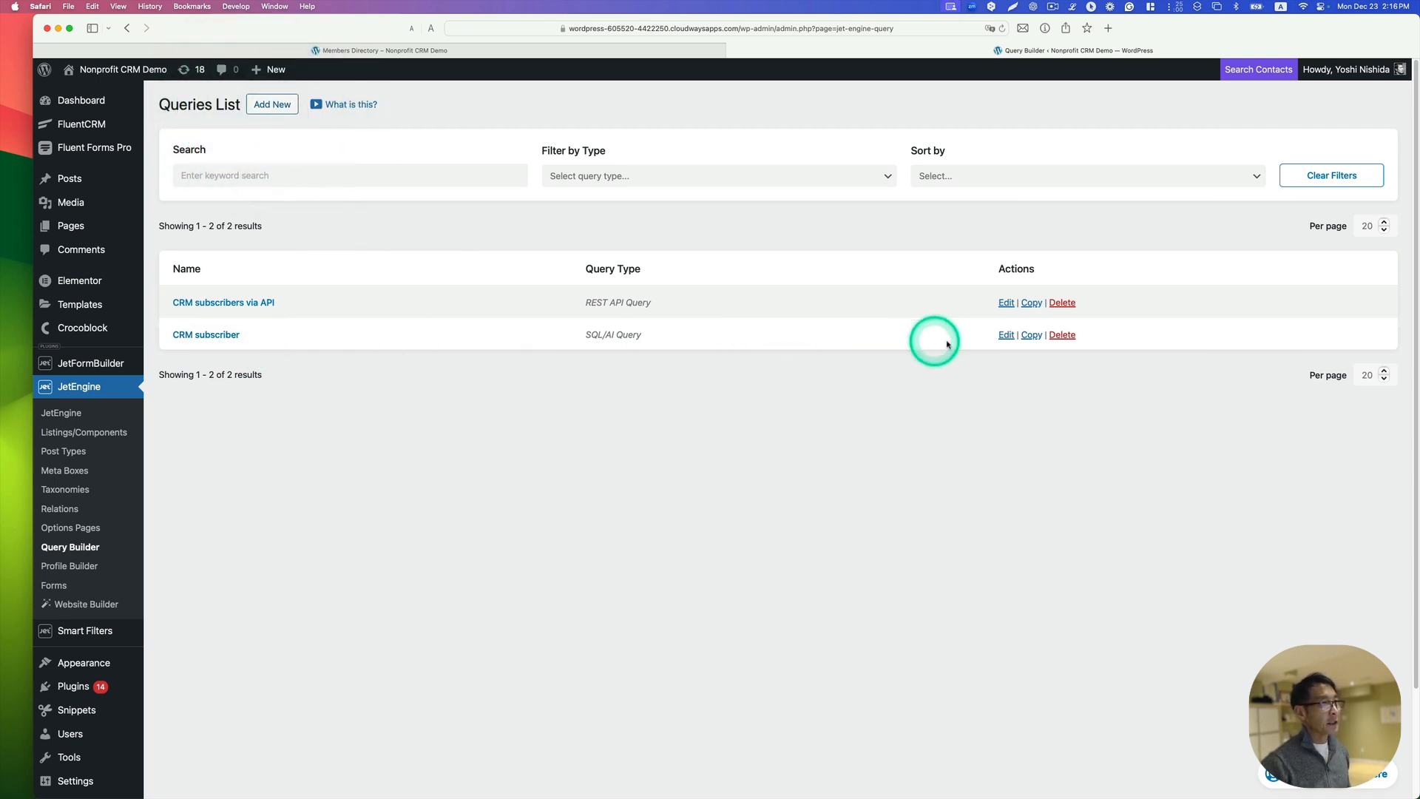
click(1007, 335)
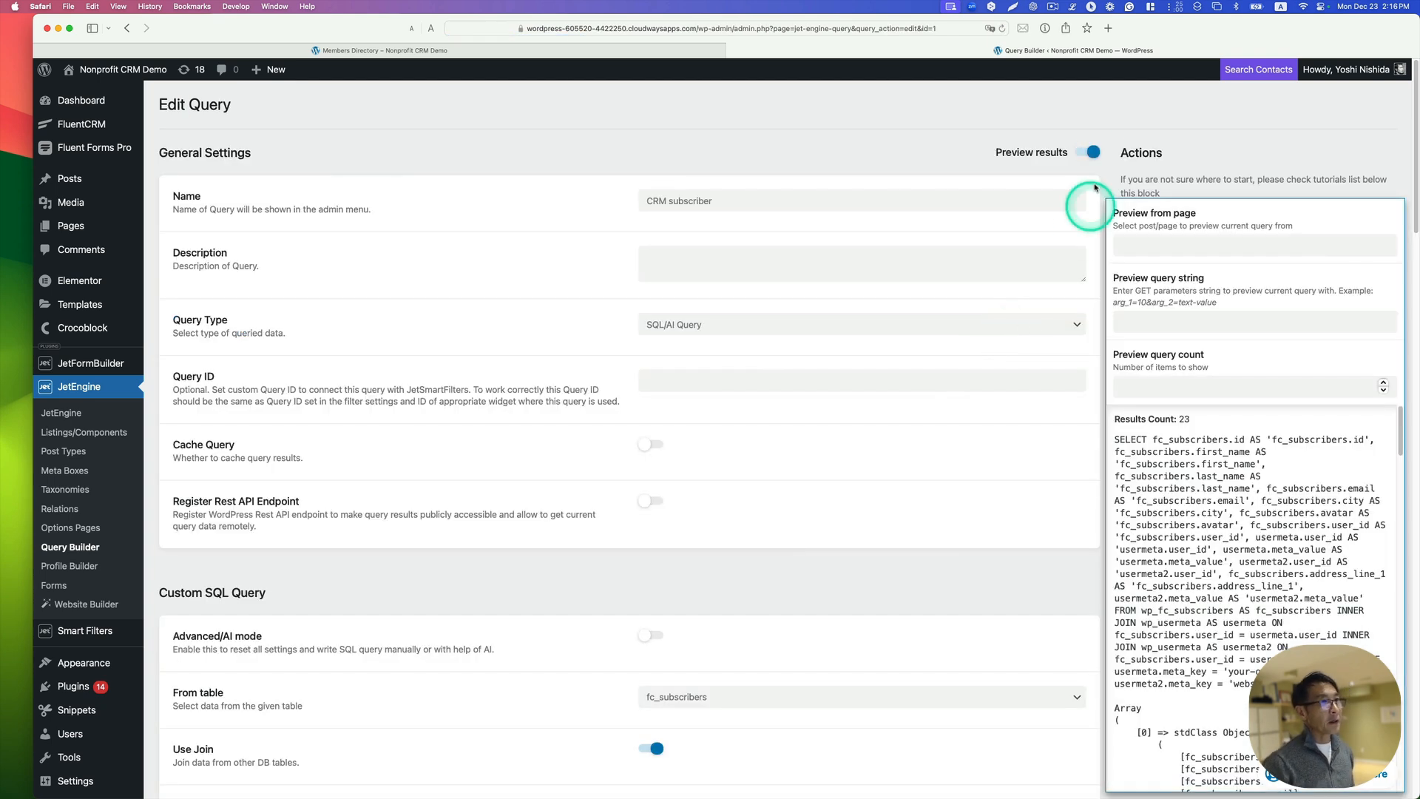
click(1092, 151)
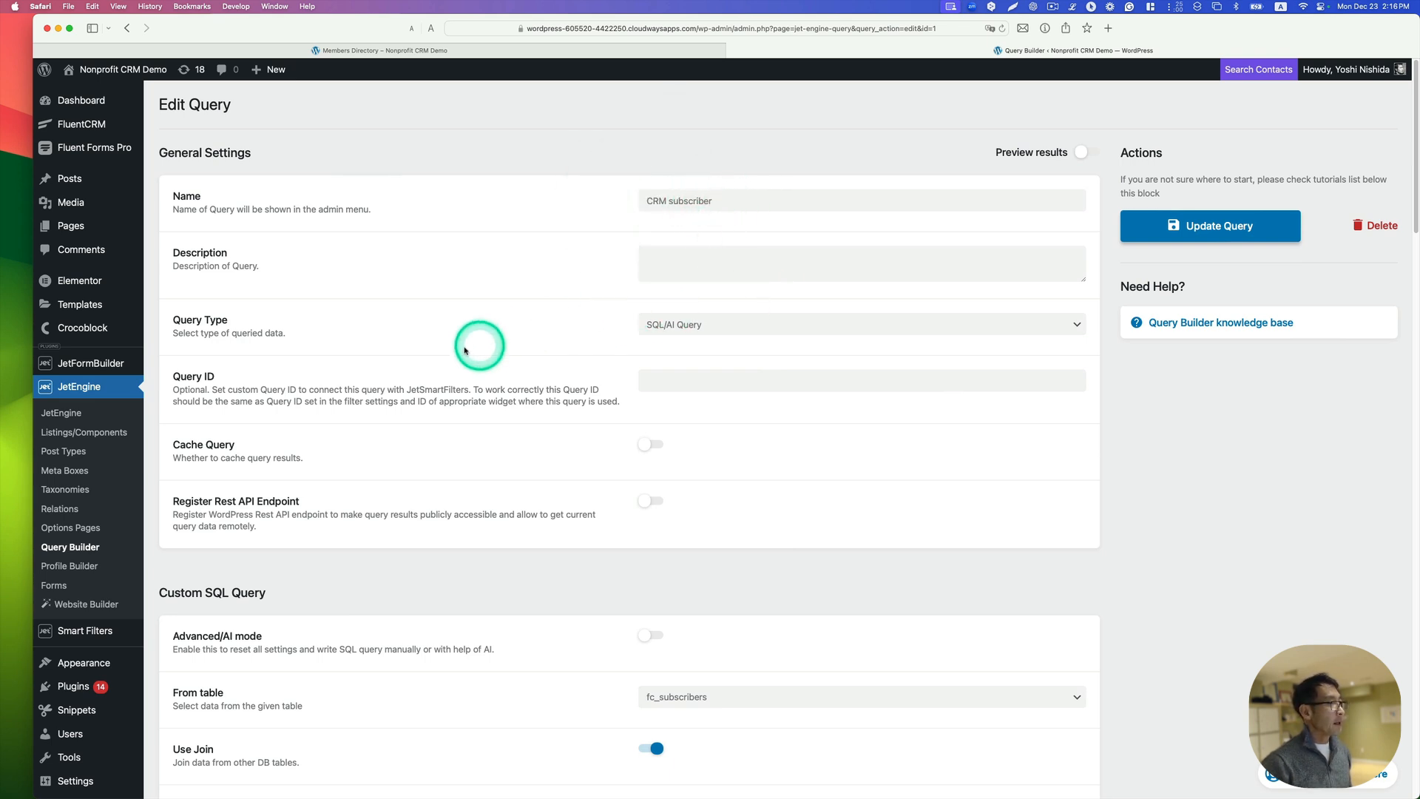
- Choose SQL/AI Query as the query type
click(670, 324)
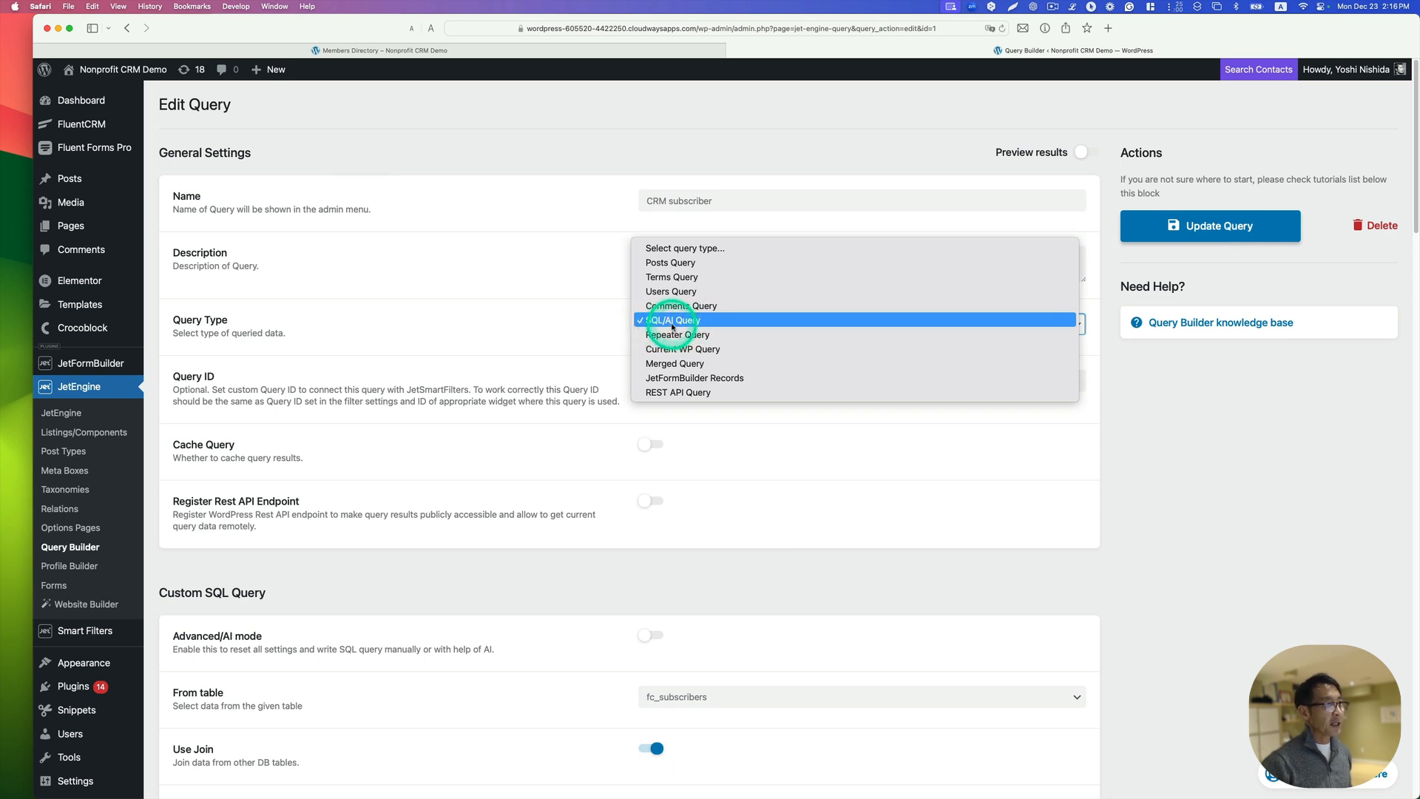
click(703, 320)
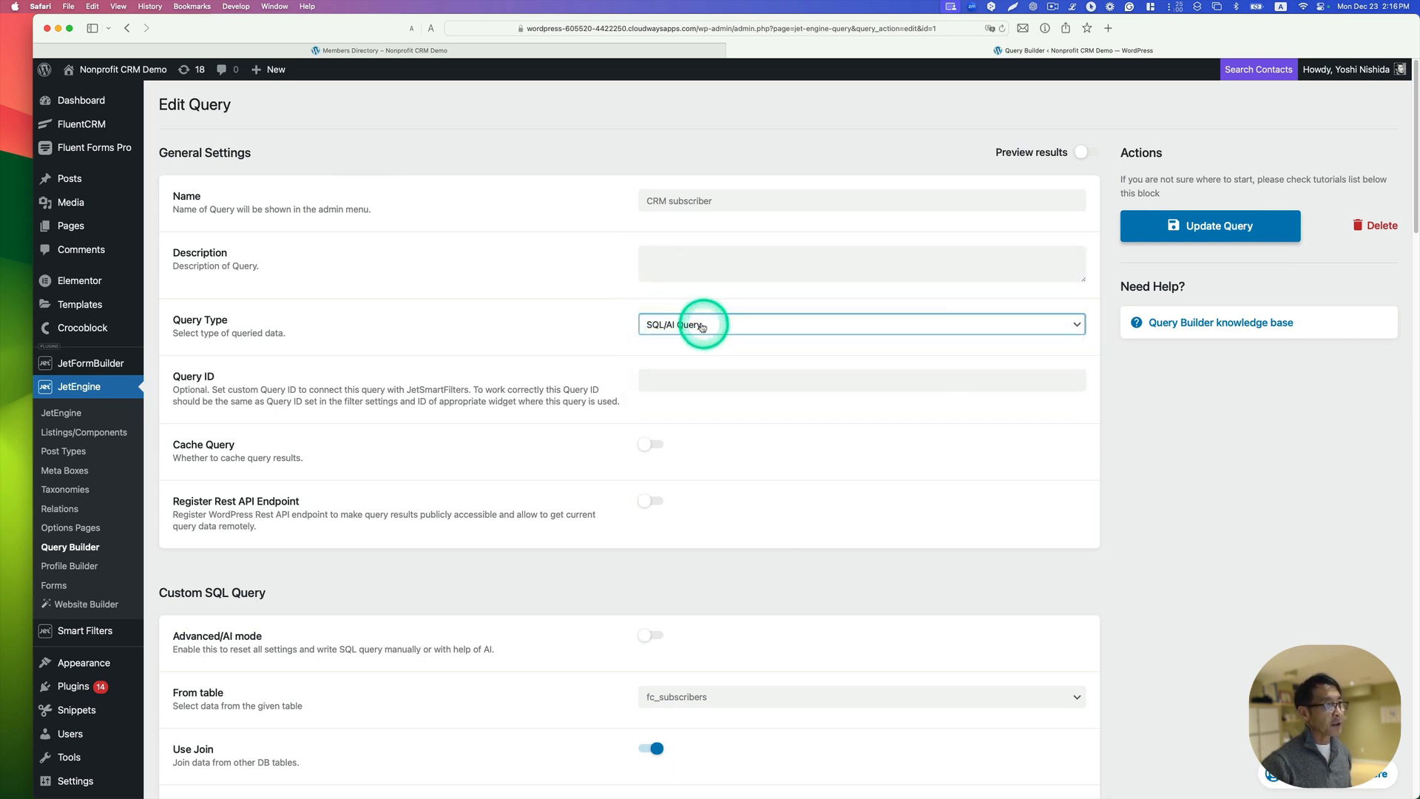
- Open the SQL Buddy tool in a new browser tab and switch to it
scroll(706, 340, down, 1)
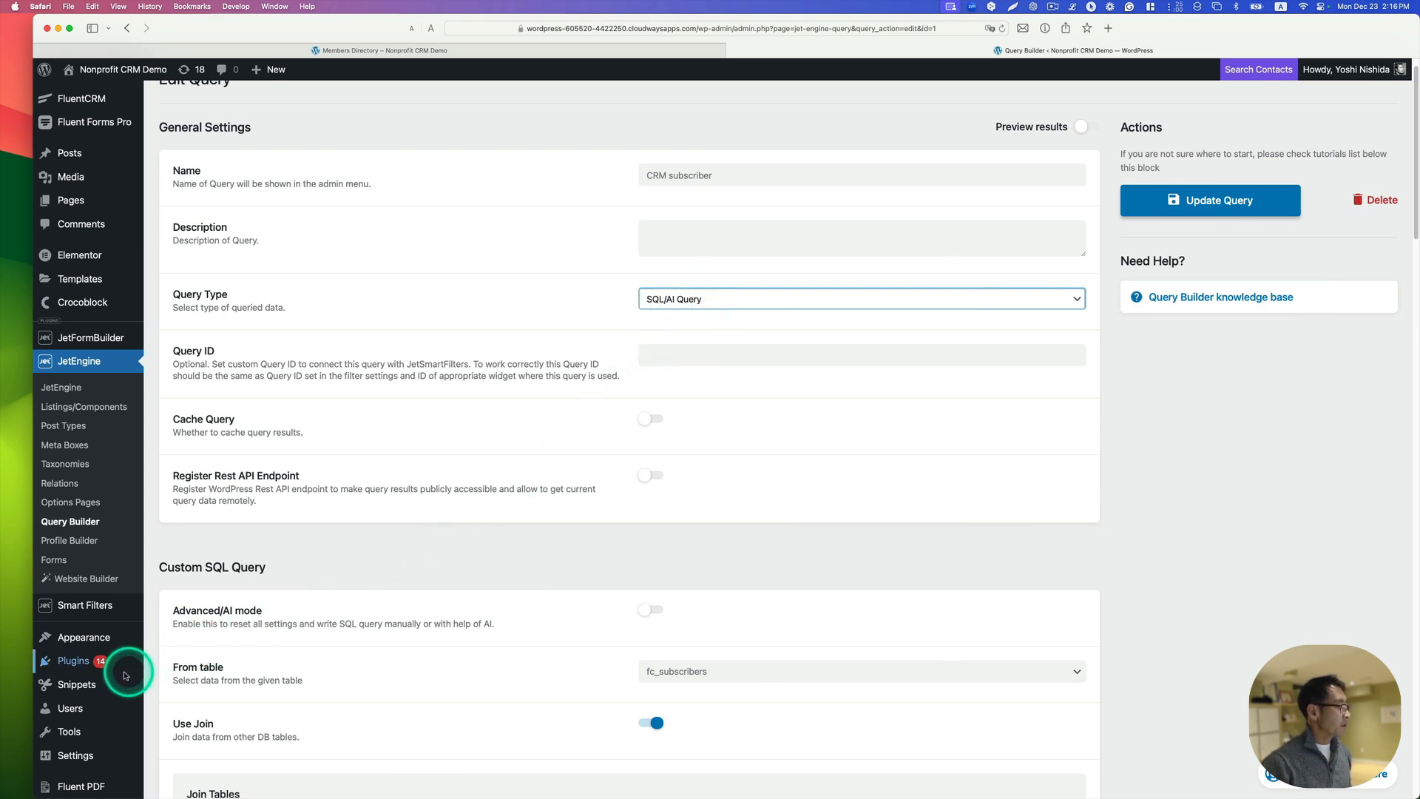
mouse_move(115, 685)
scroll(115, 686, down, 1)
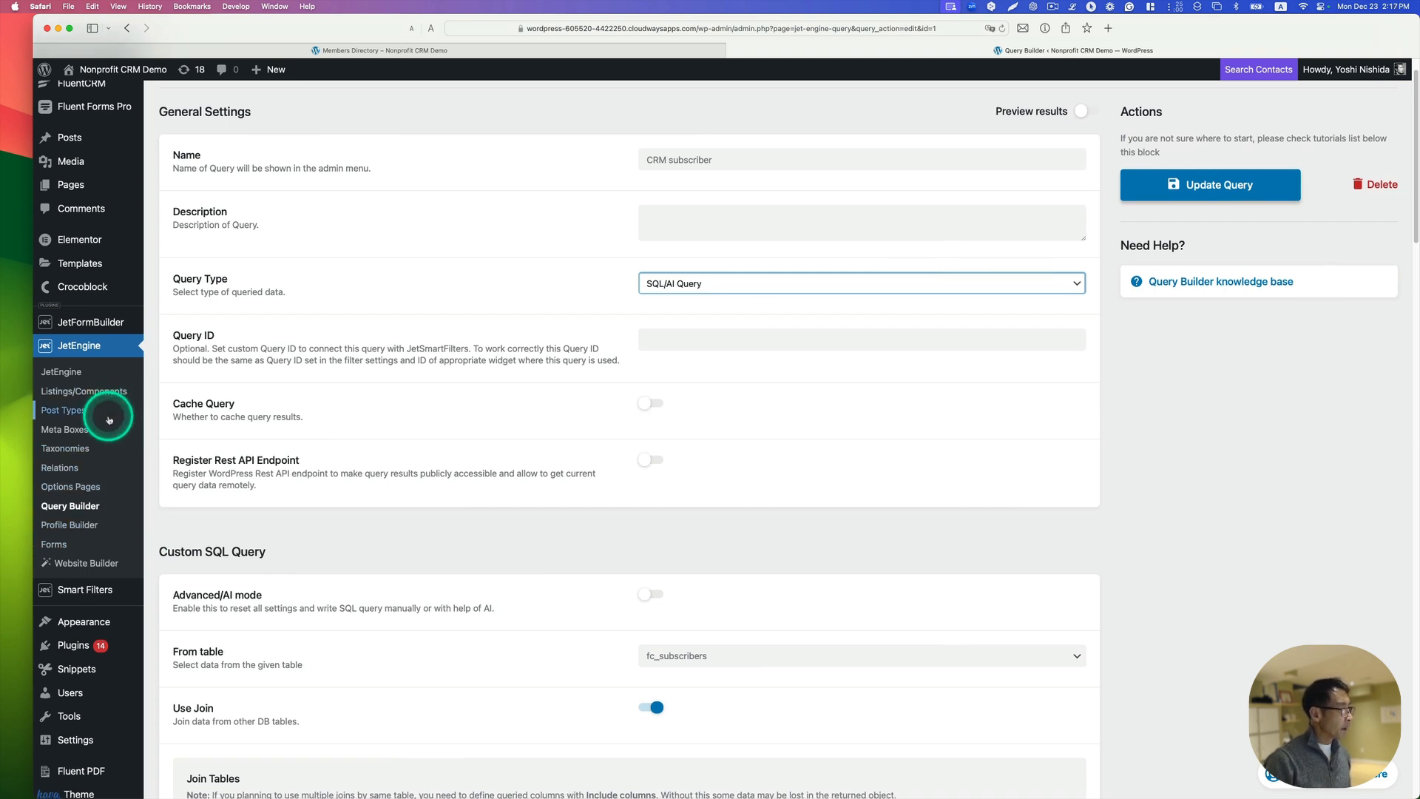
scroll(111, 413, down, 5)
mouse_move(73, 505)
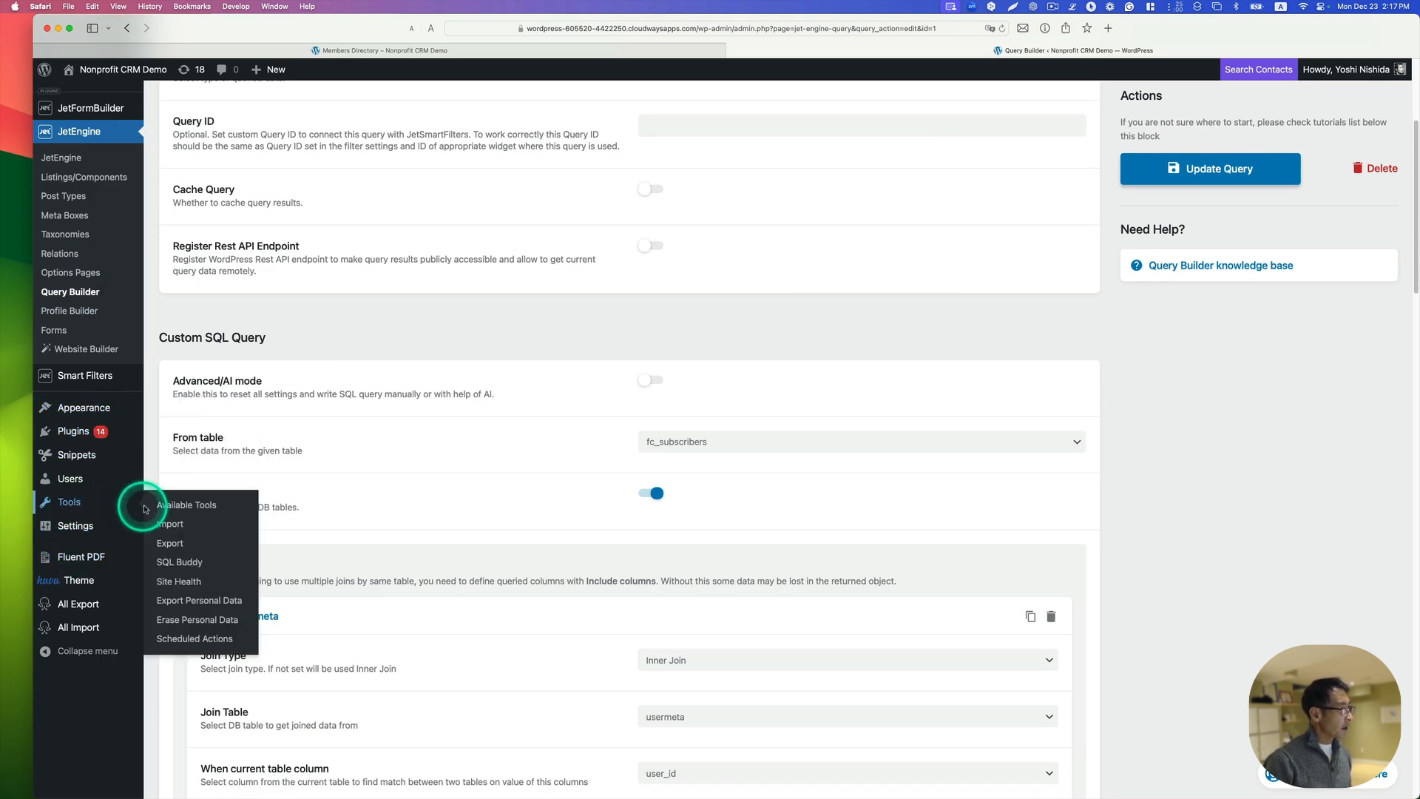
right_click(182, 564)
click(209, 569)
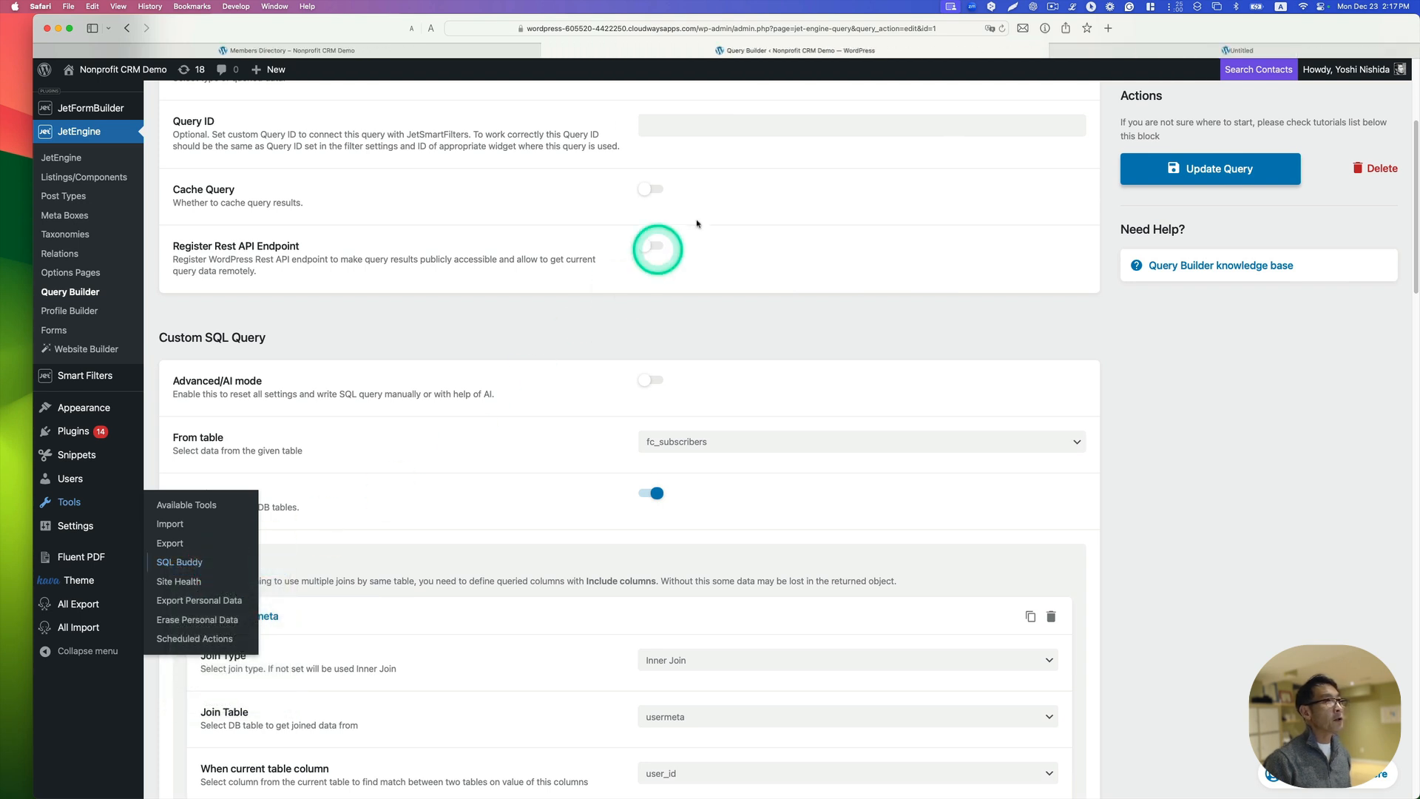
click(1189, 53)
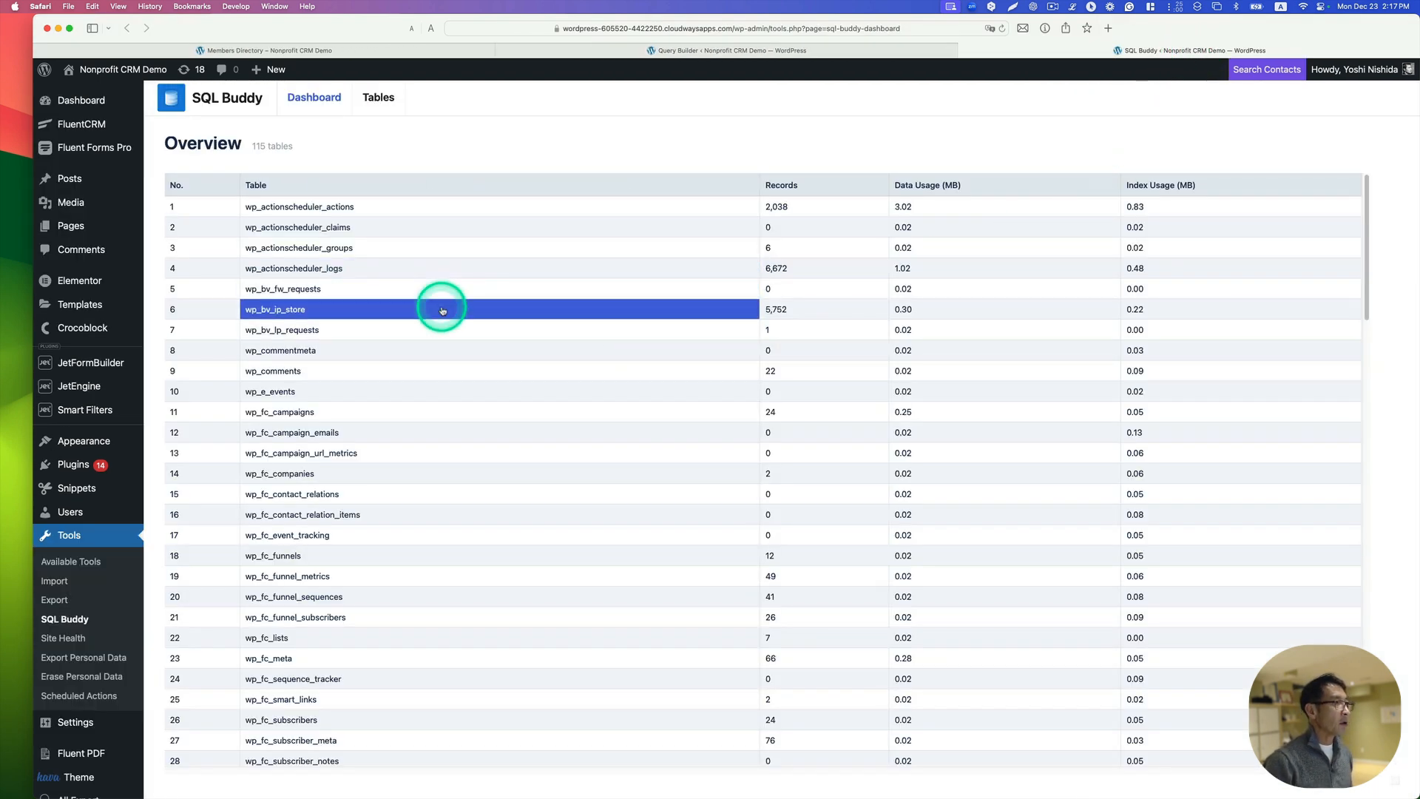
- Find the wp_fc_subscribers table in the database overview and check its record count
scroll(446, 327, down, 2)
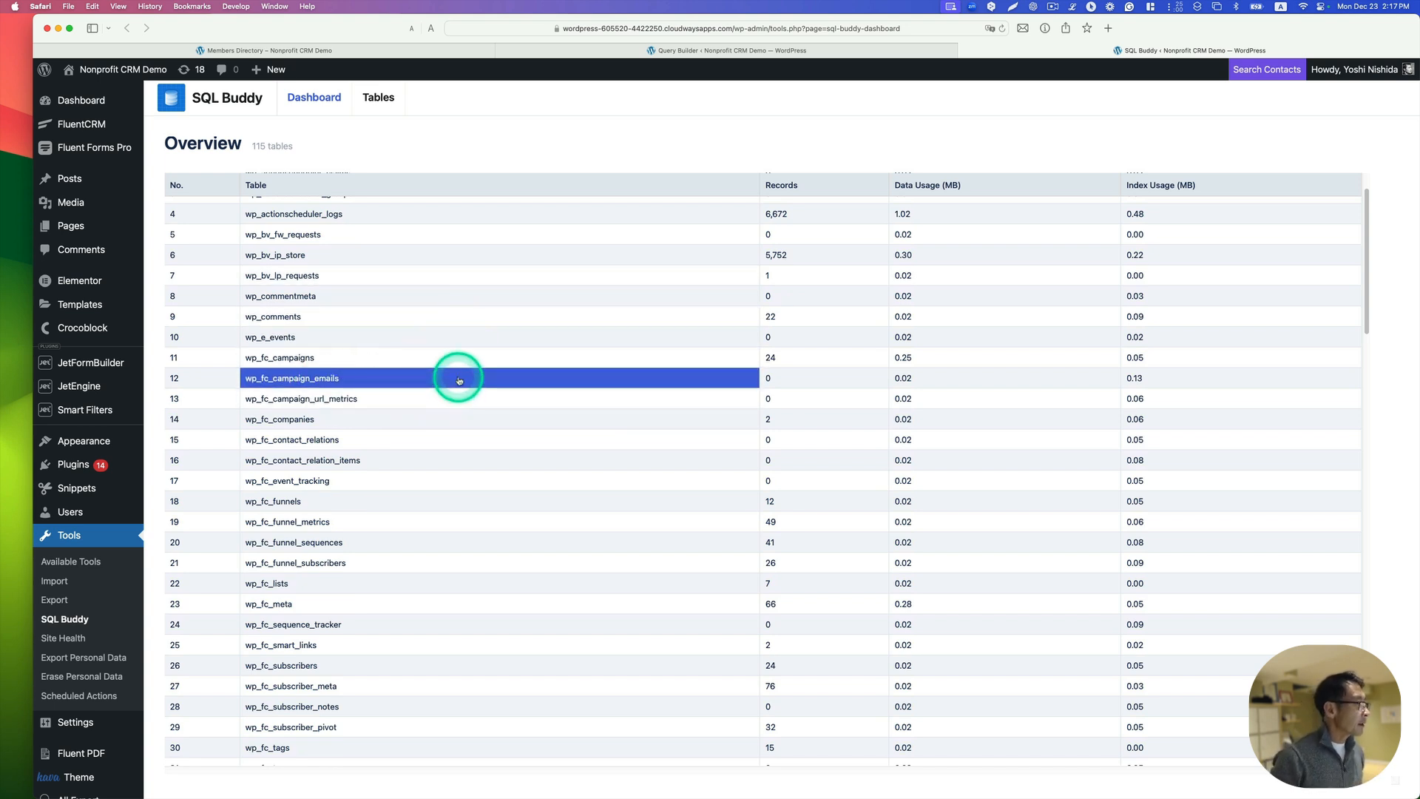
scroll(466, 376, down, 1)
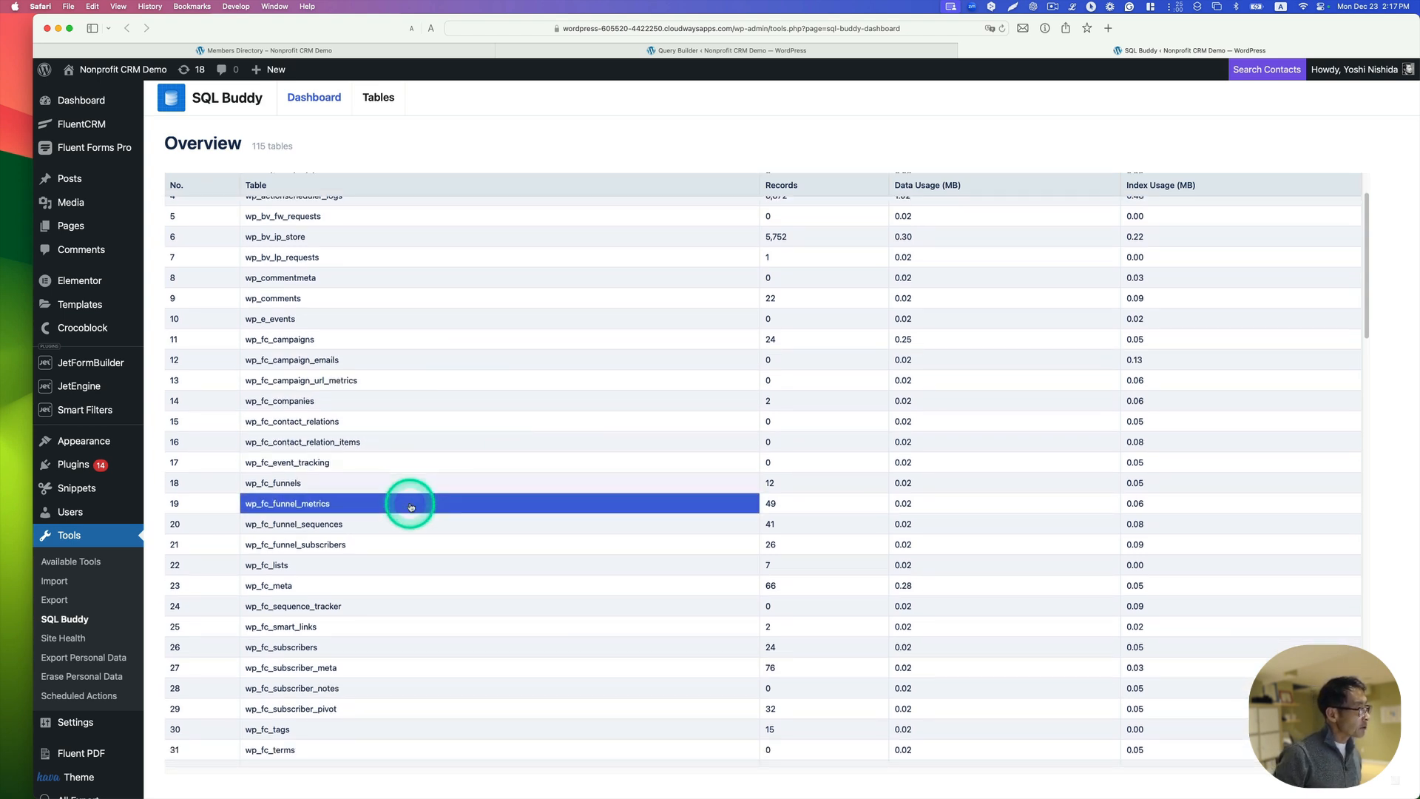
scroll(406, 501, down, 1)
click(274, 639)
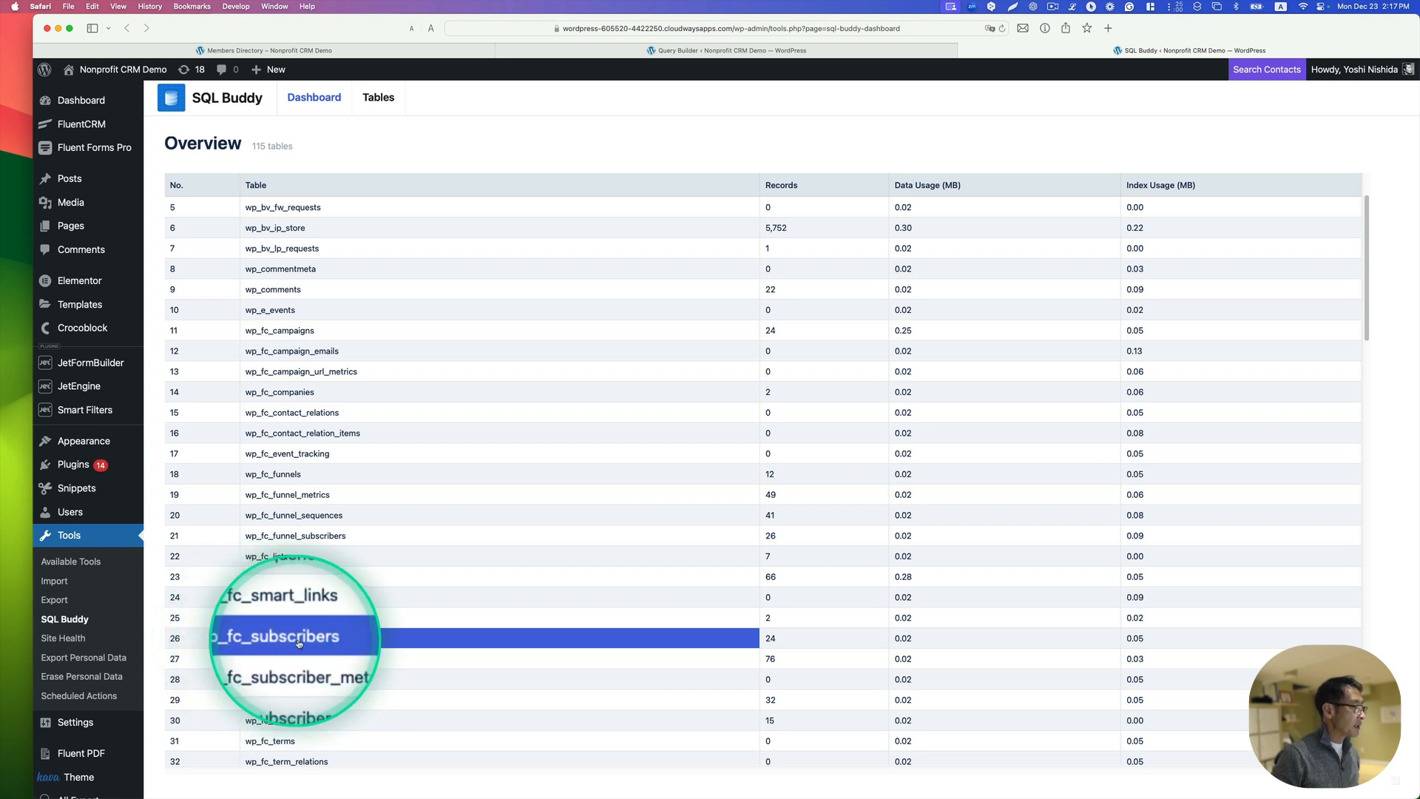
click(773, 641)
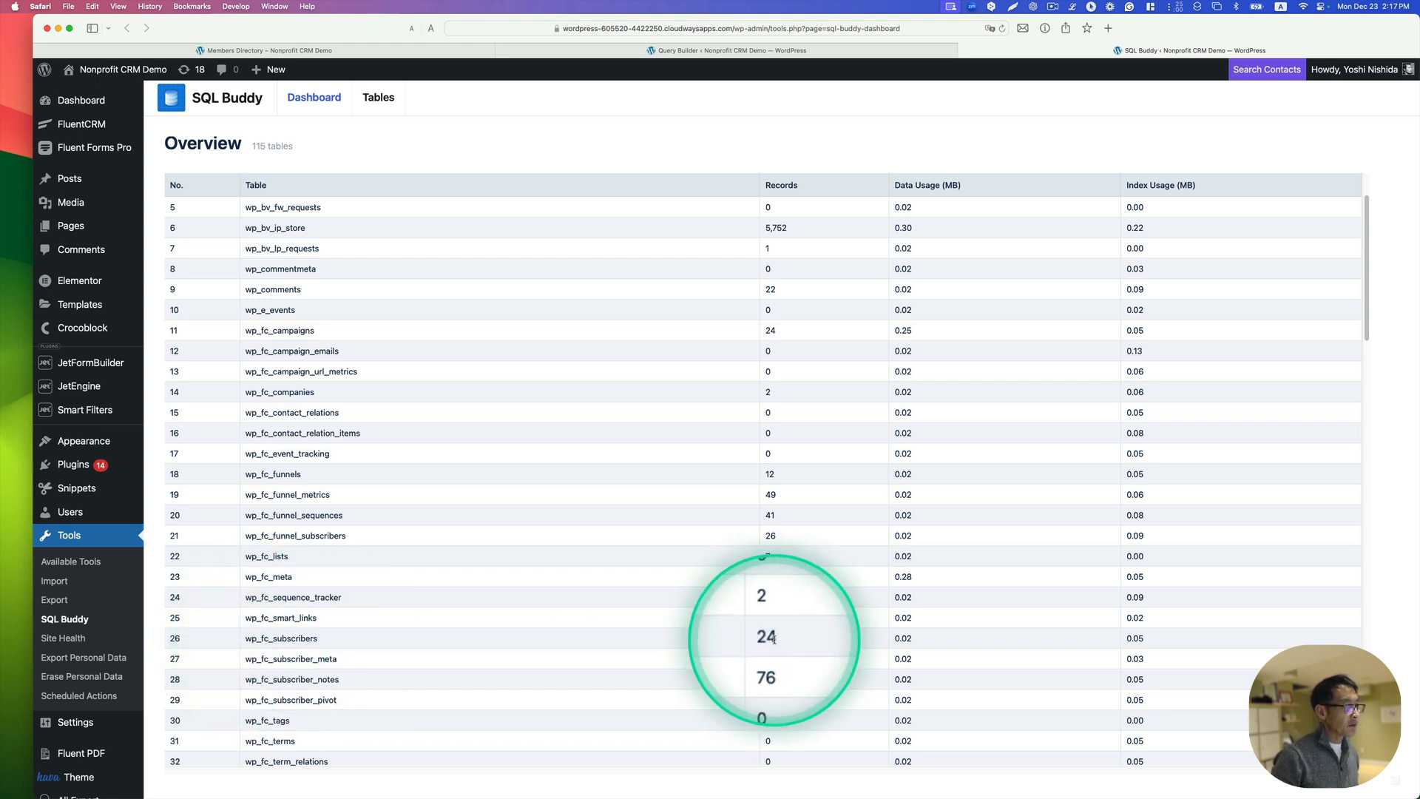
click(348, 634)
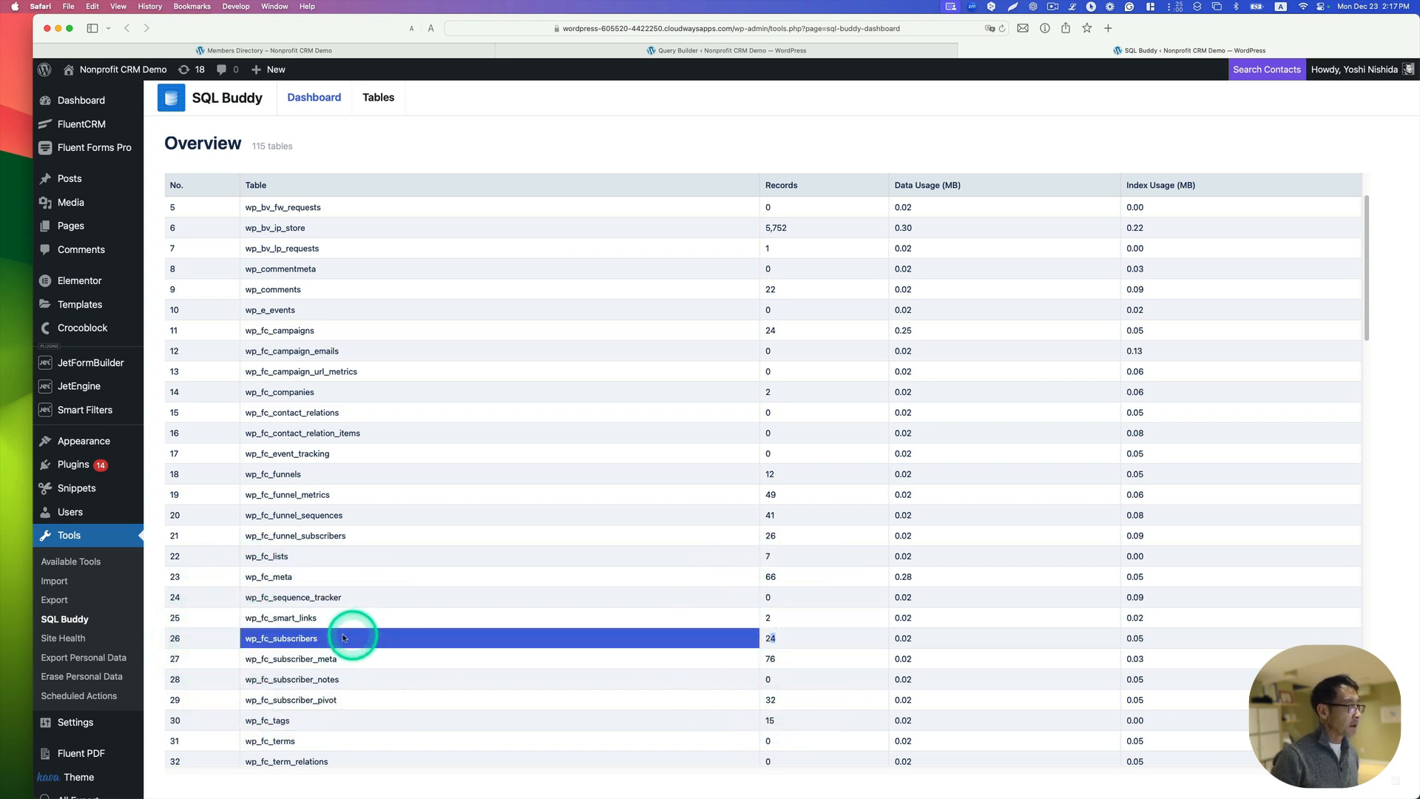
double_click(286, 640)
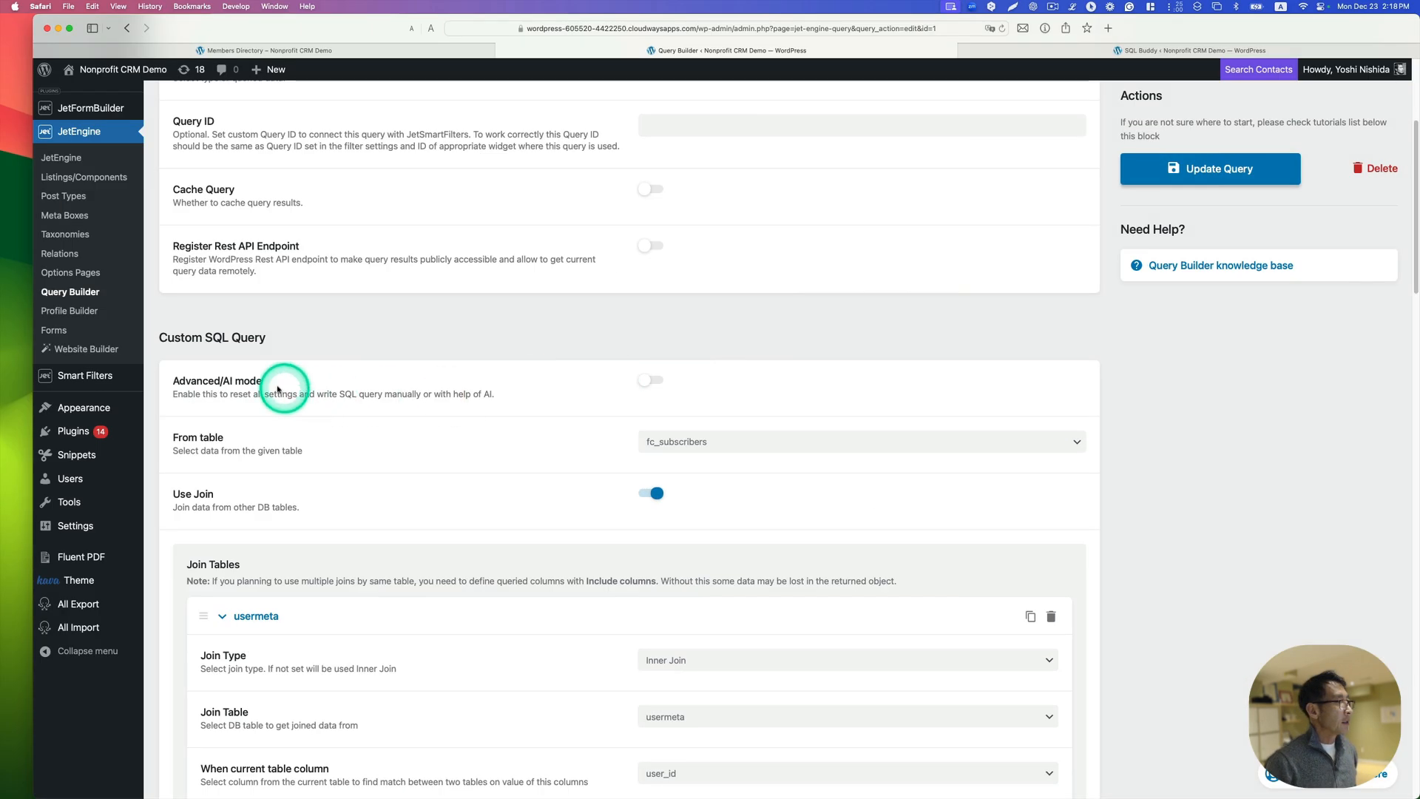
- In the Custom SQL Query settings of the "CRM subscriber" query, select fc_subscribers as the source table
click(253, 380)
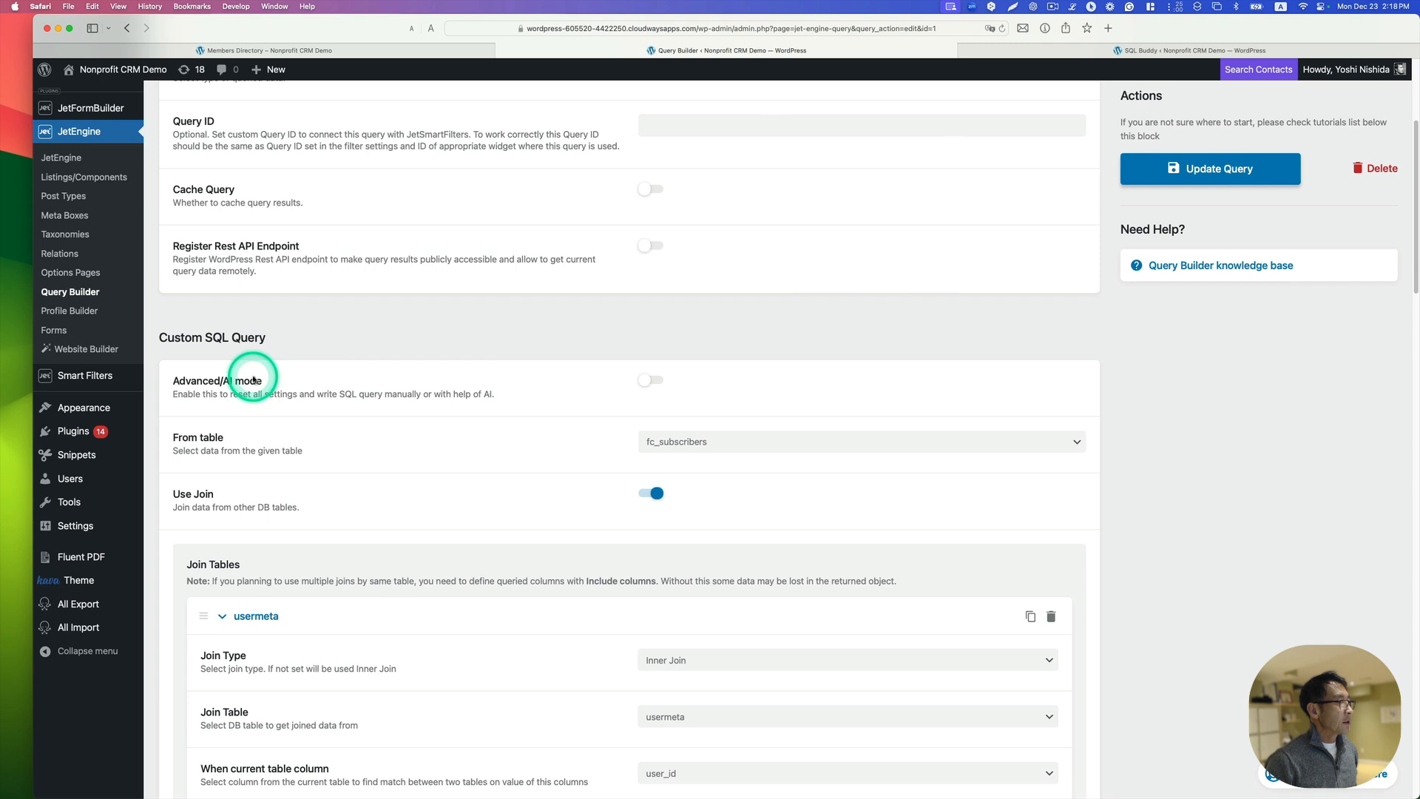
scroll(251, 362, down, 1)
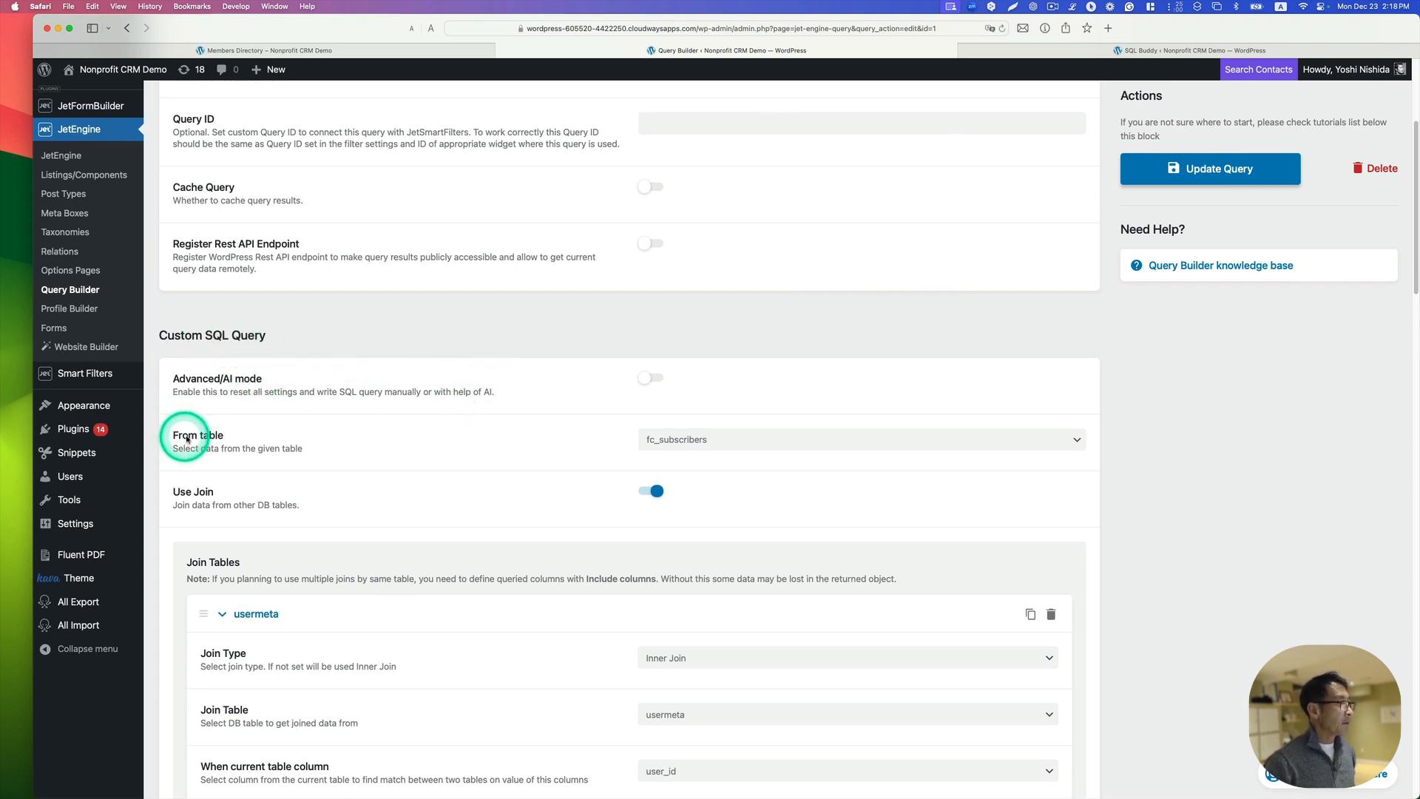
click(665, 440)
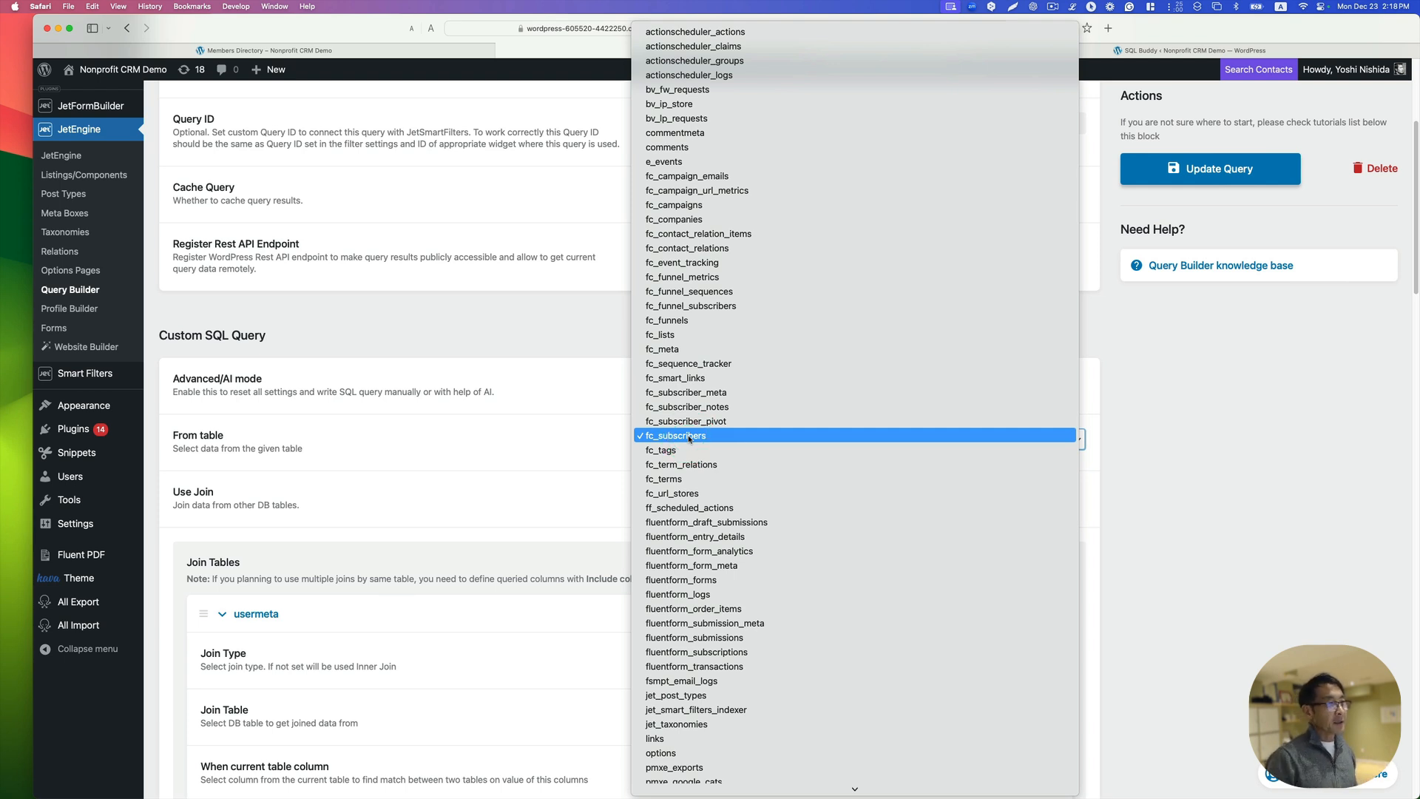
click(689, 438)
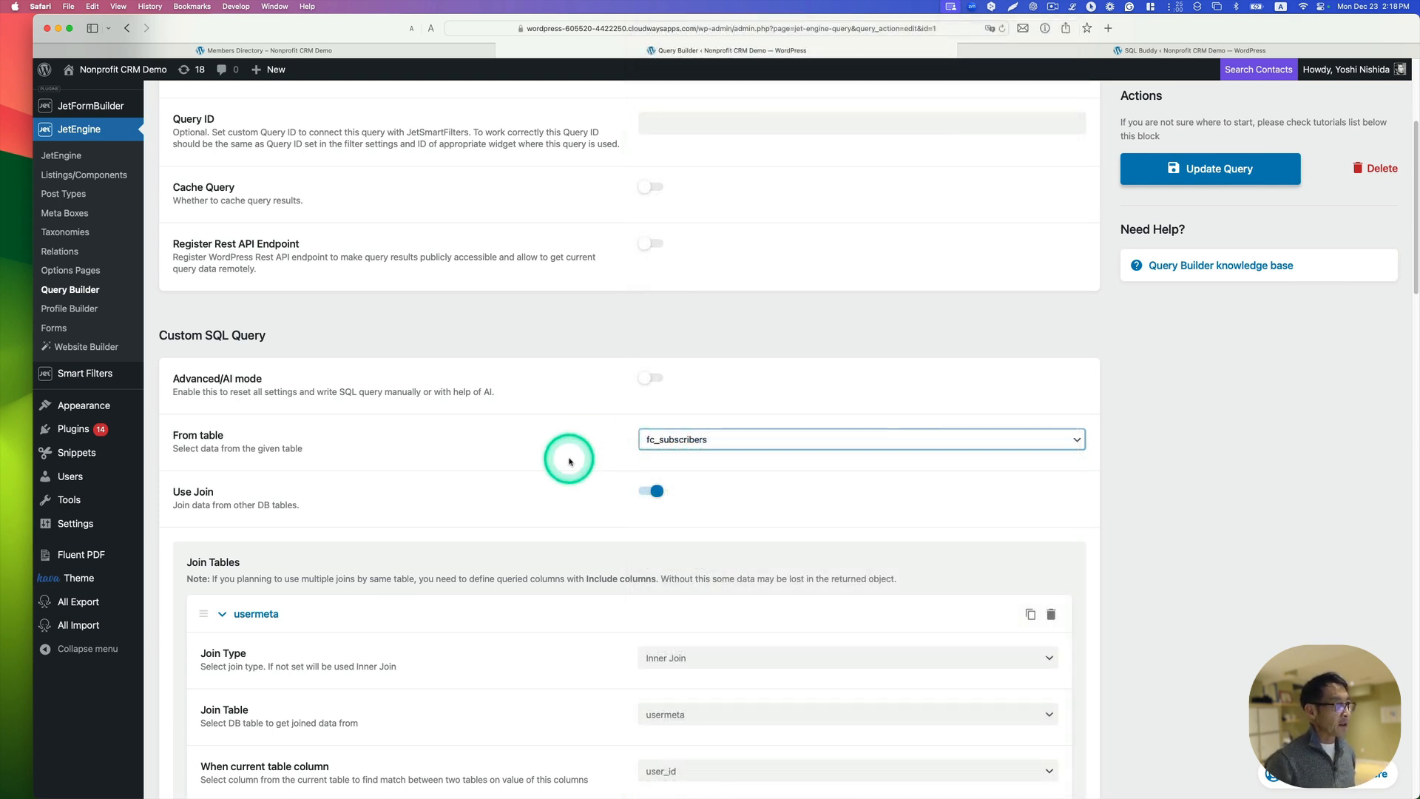
- Delete the usermeta join from the CRM subscriber query's join tables and update the query
scroll(535, 455, down, 1)
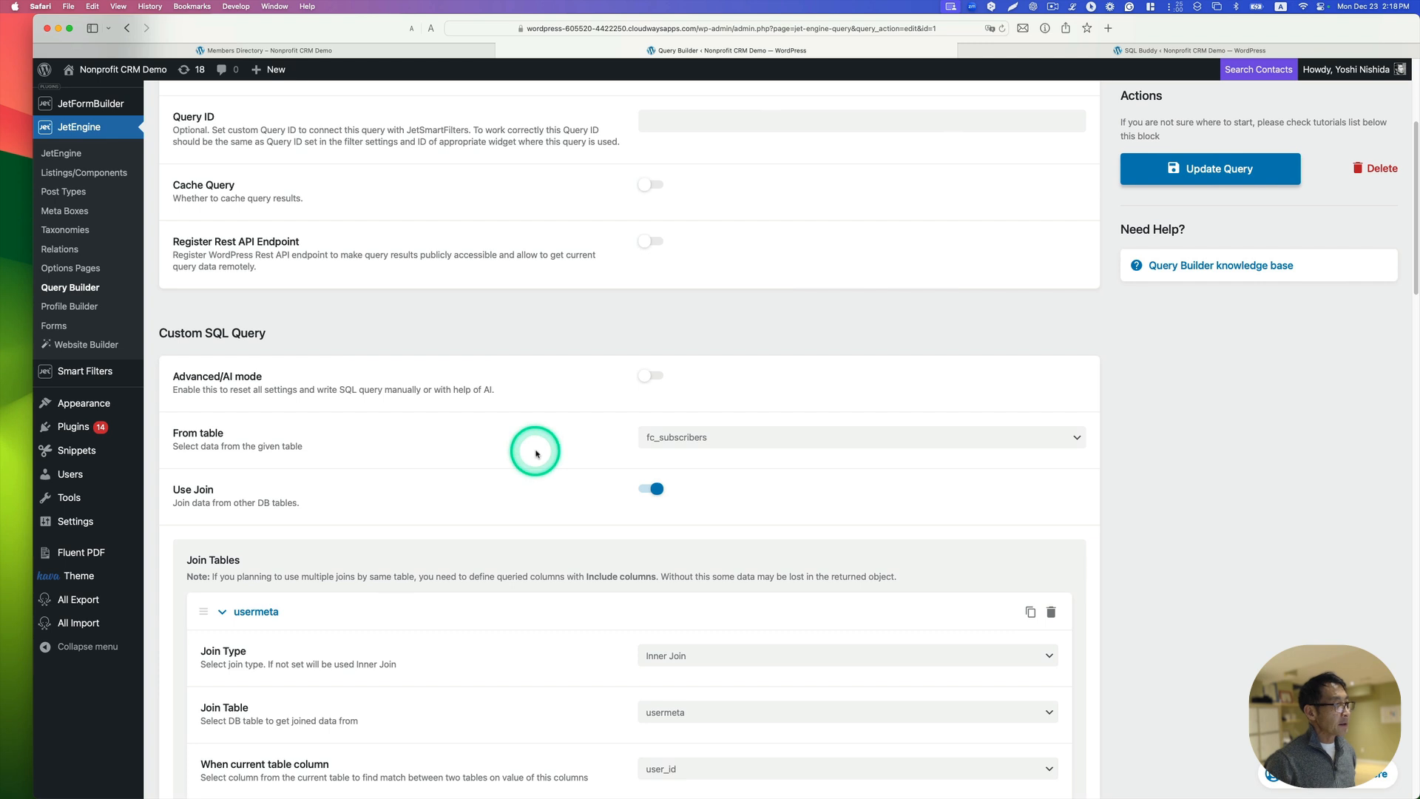
click(1051, 611)
scroll(1043, 594, down, 2)
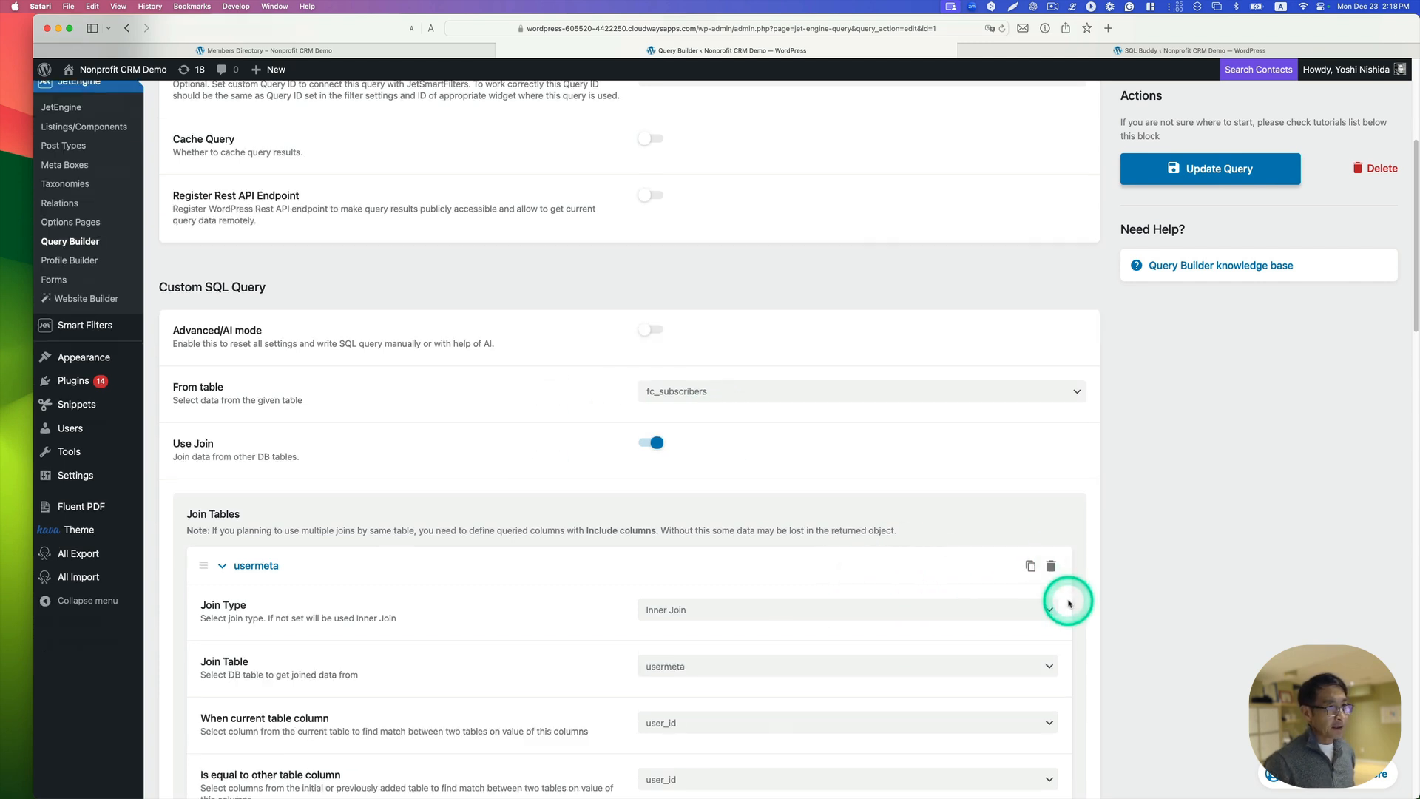
click(1045, 546)
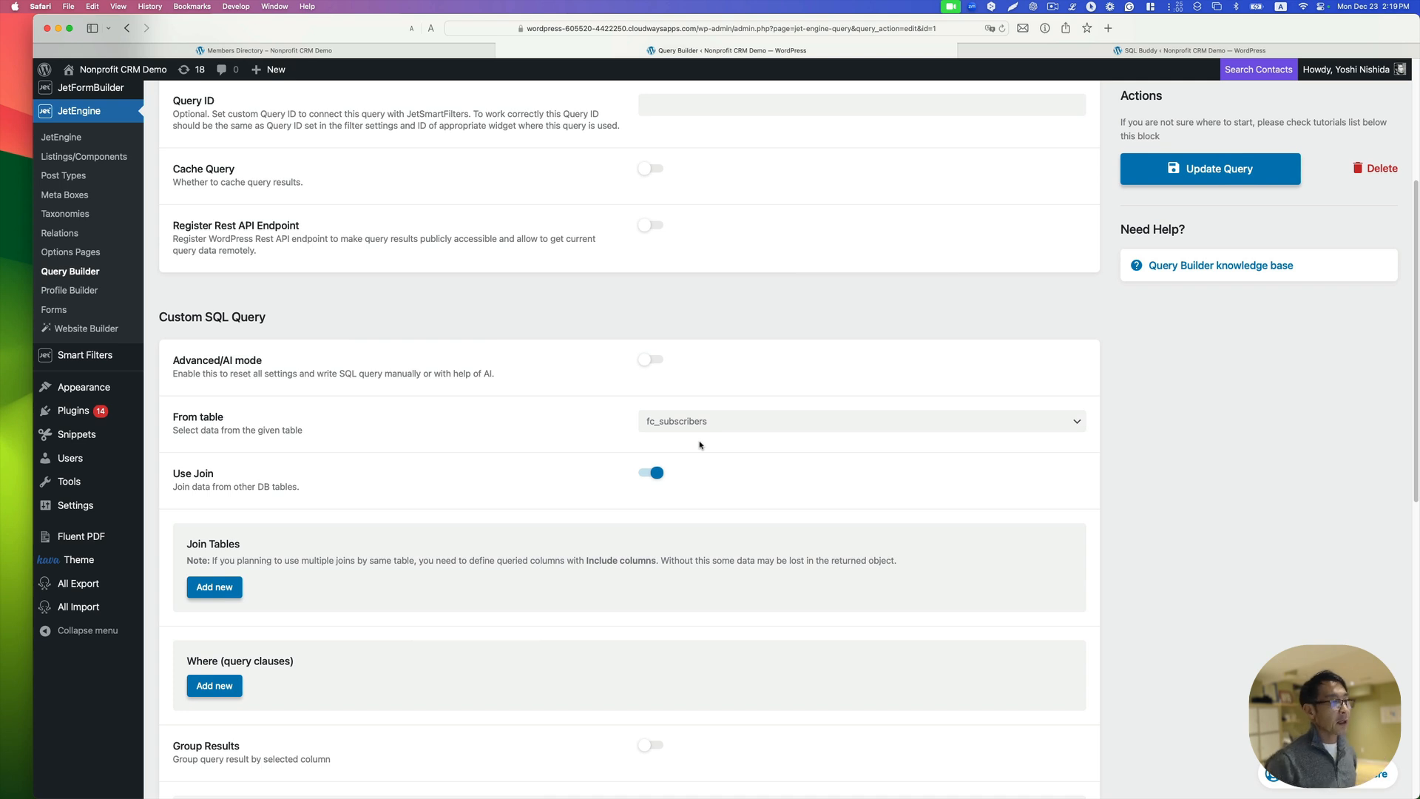
click(1211, 169)
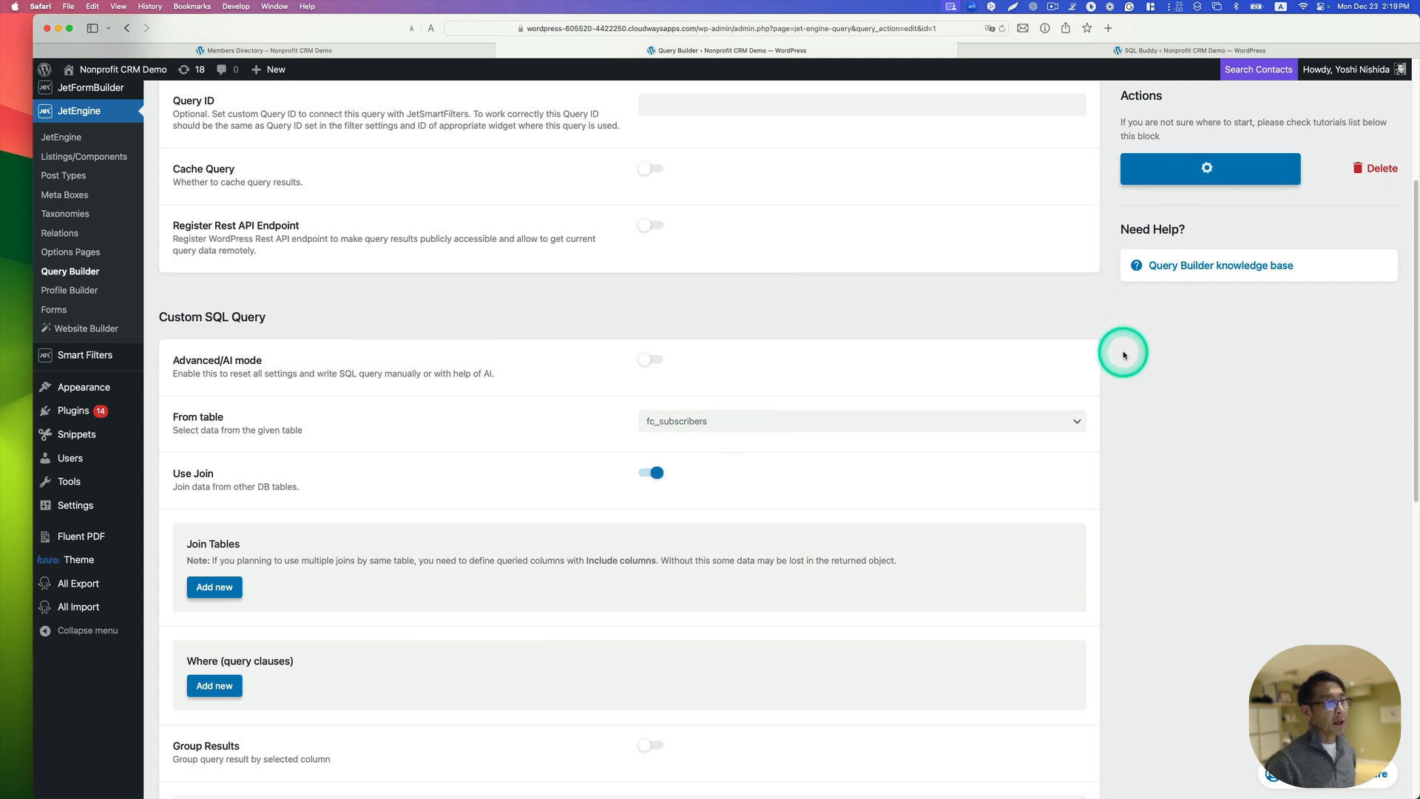
- Turn on the results preview for the CRM subscriber query and review the fields of the first returned record
scroll(1028, 407, up, 5)
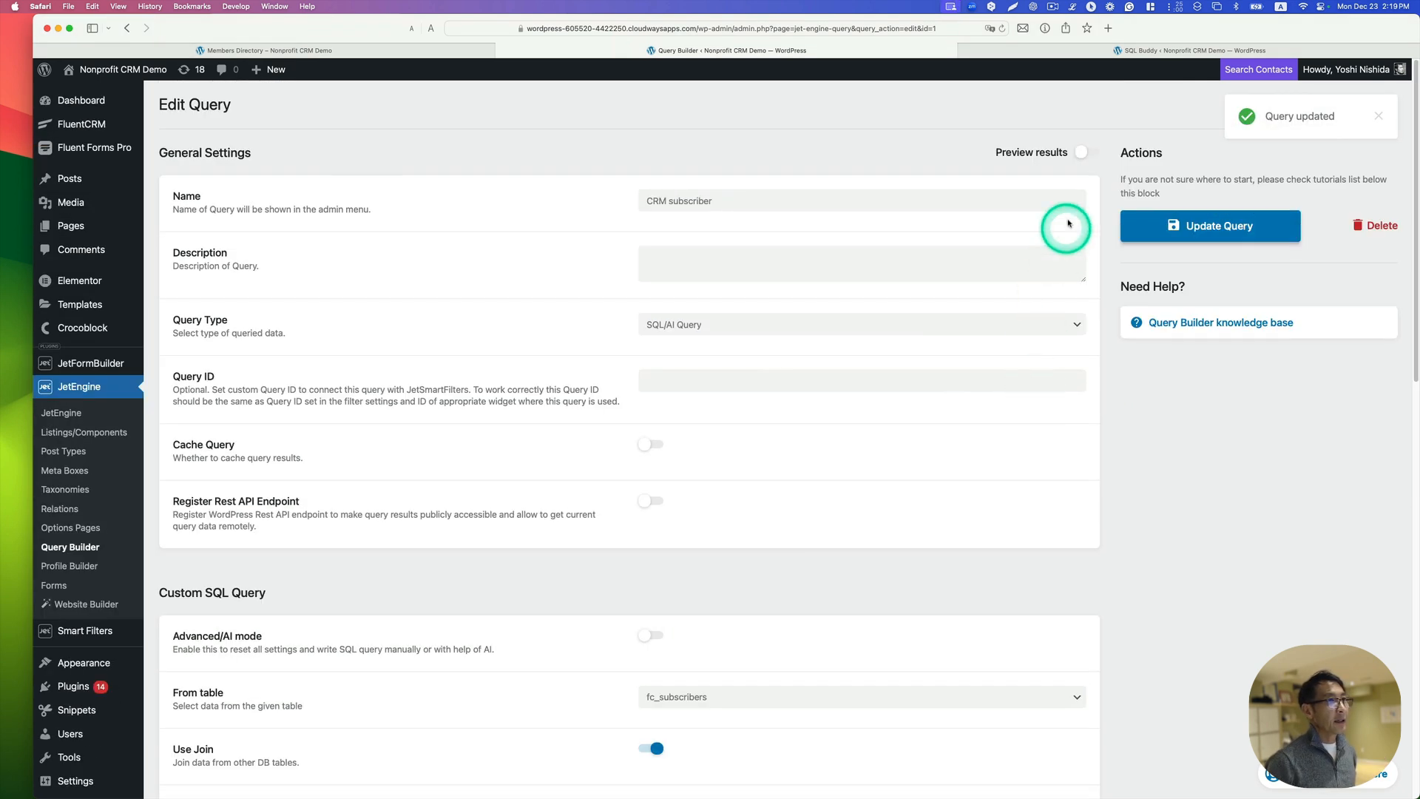
click(1092, 151)
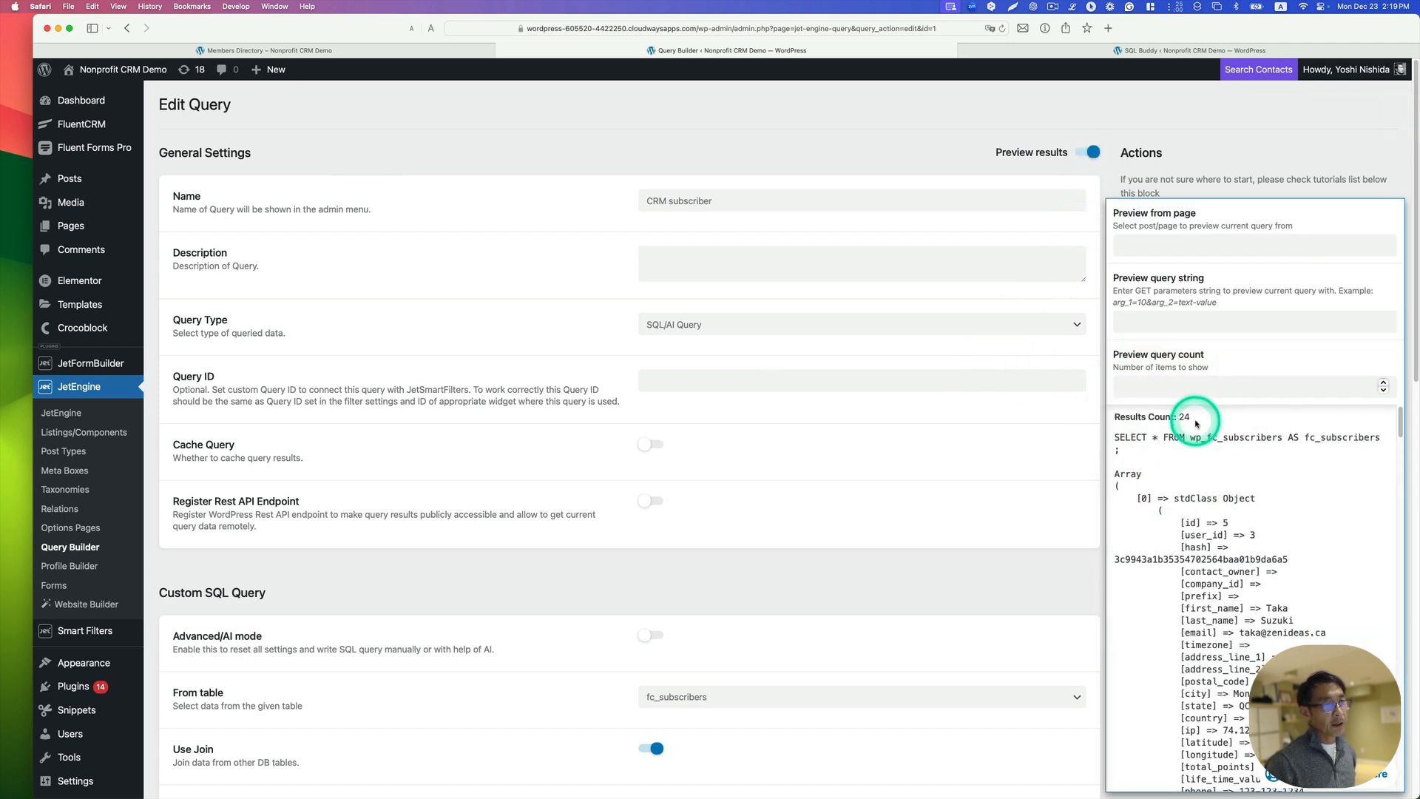
scroll(1195, 422, down, 4)
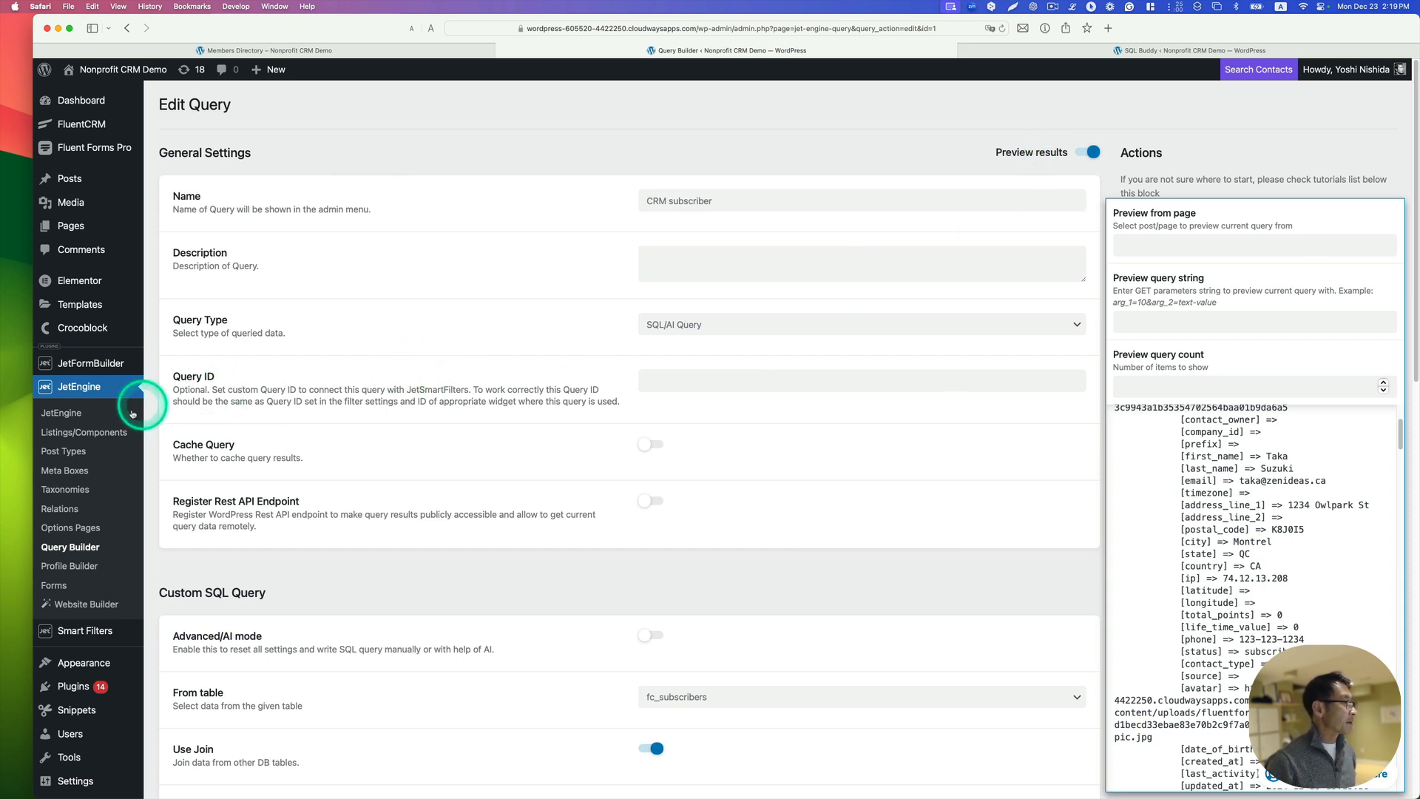
- Open JetEngine's Listings/Components page in a new browser tab and edit the "User profile" listing with Elementor
right_click(116, 432)
click(159, 440)
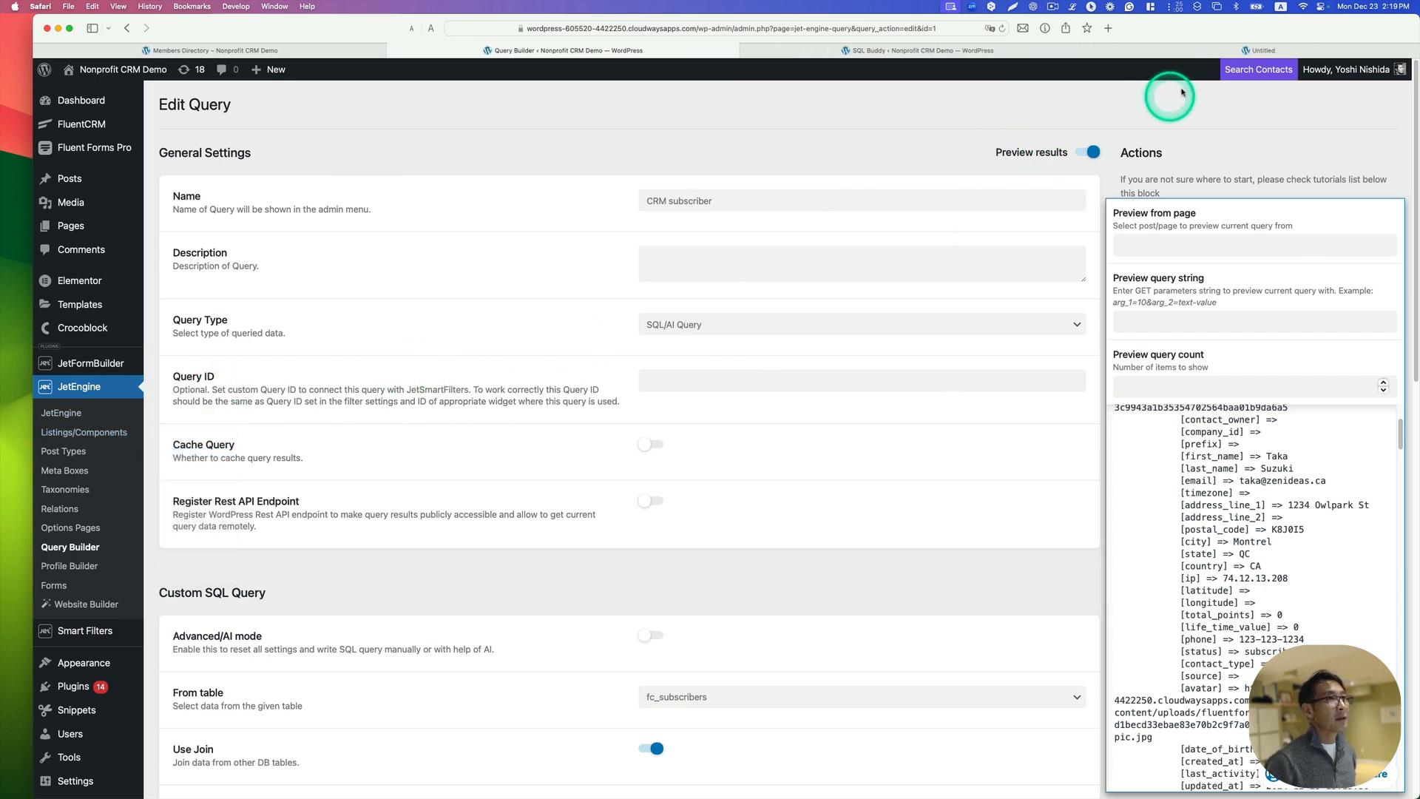
click(1250, 50)
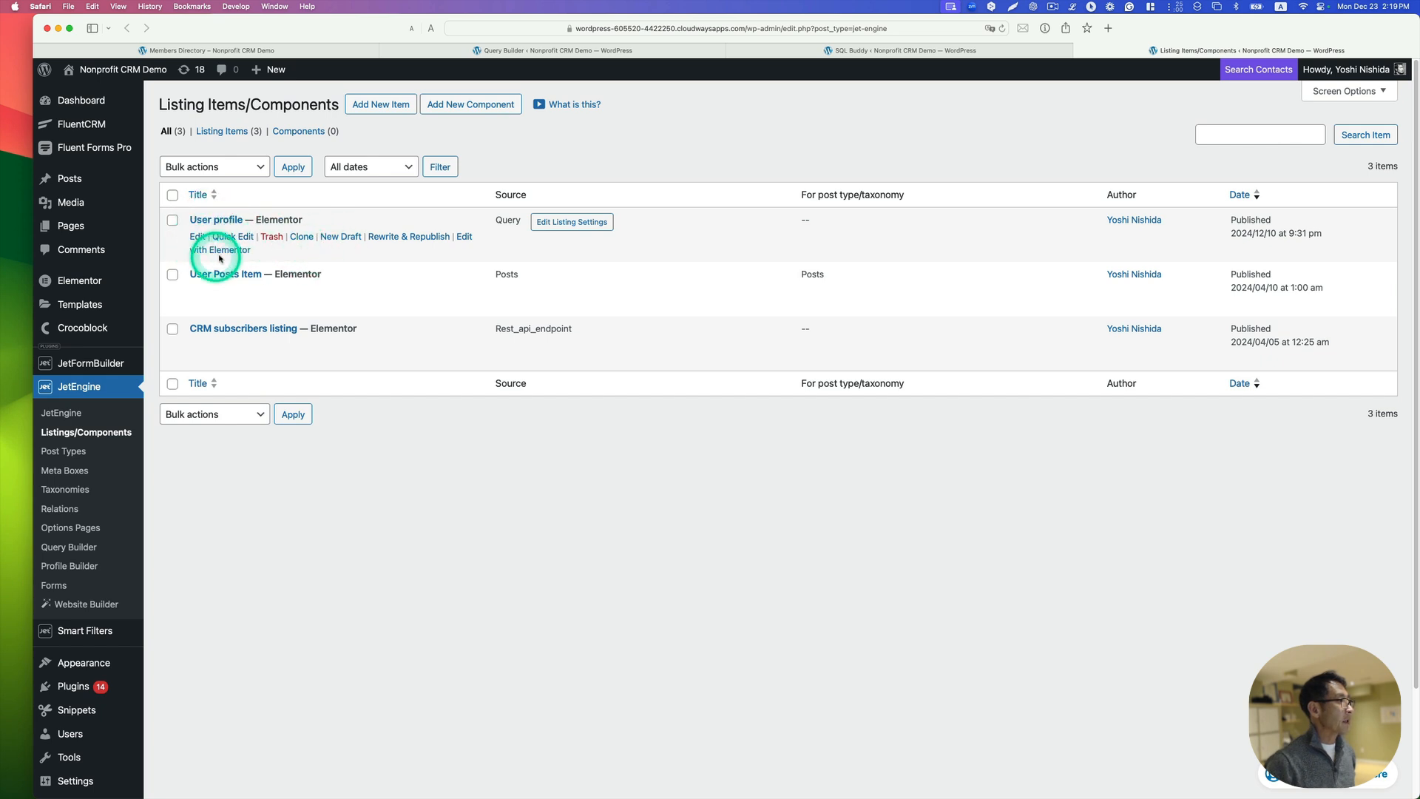
click(222, 250)
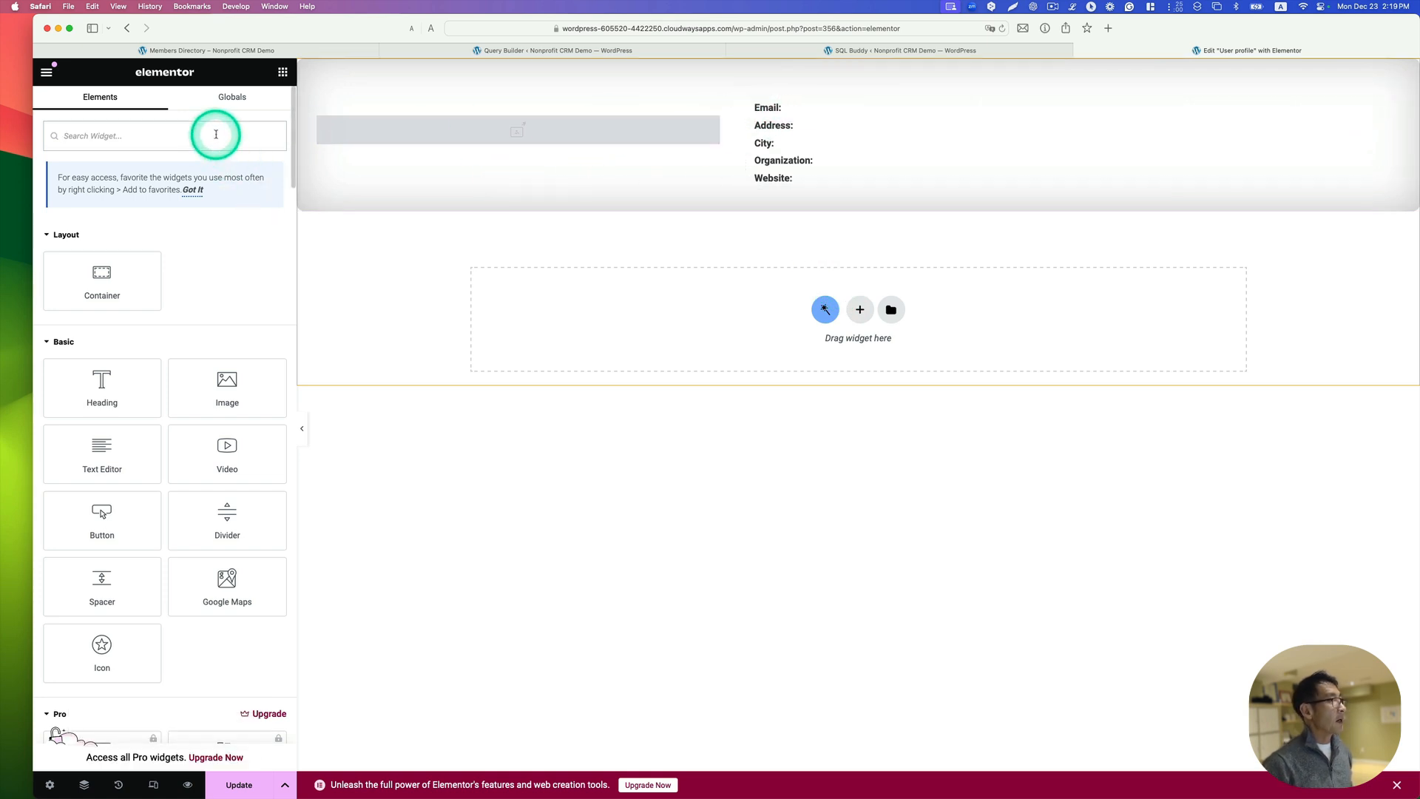
- Set the Email dynamic field's object field to email from the CRM subscriber query, keeping Post/Term/User/Object Data as the source
click(761, 108)
click(806, 104)
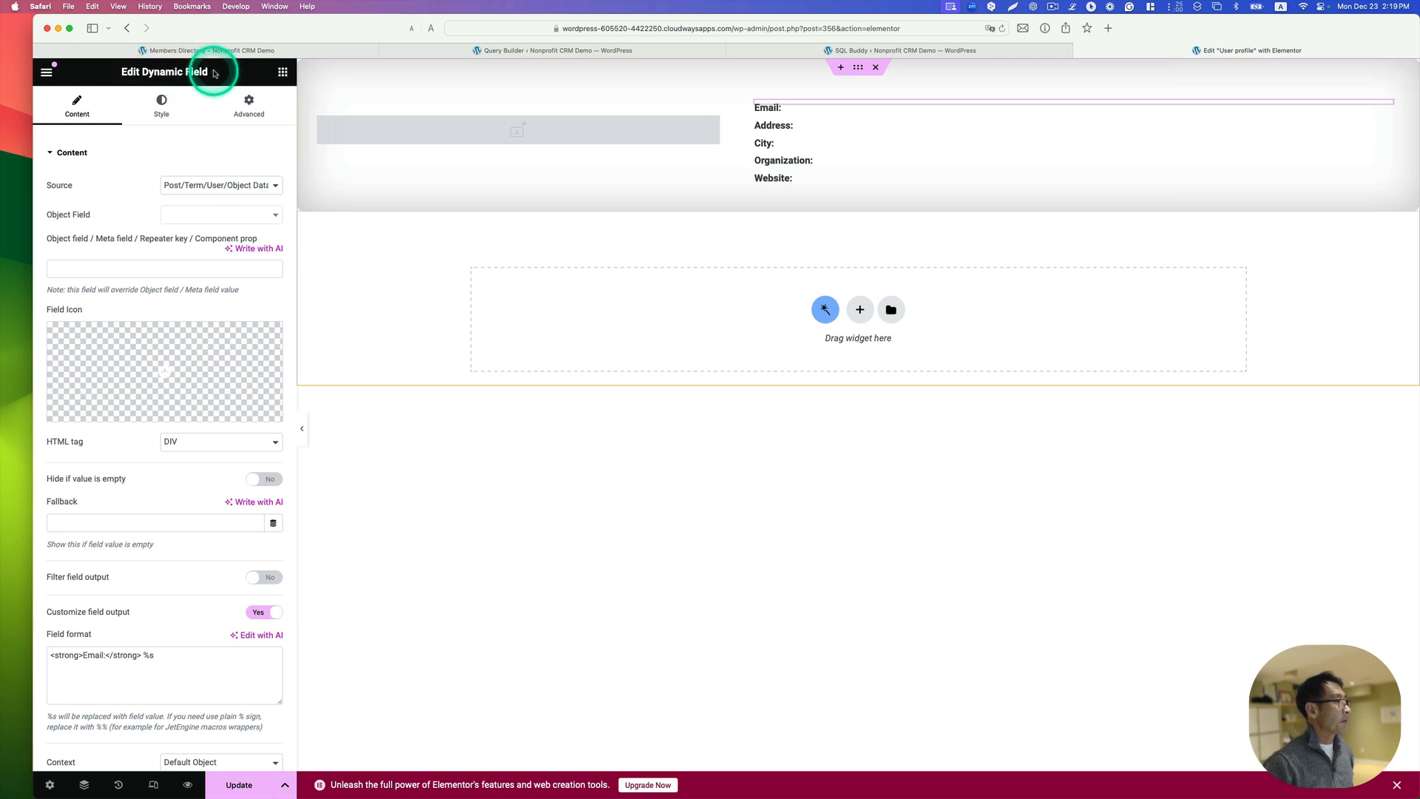
click(272, 188)
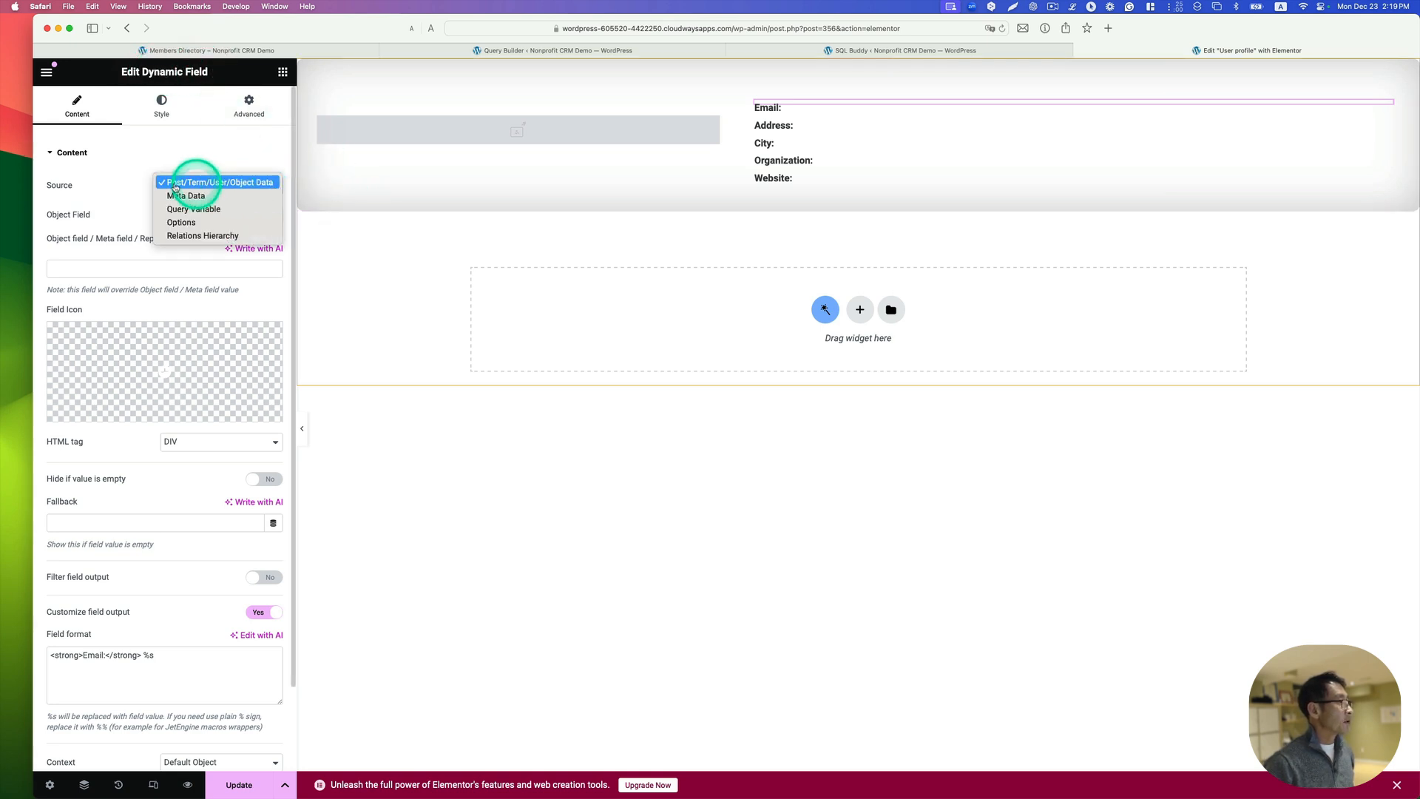
click(222, 187)
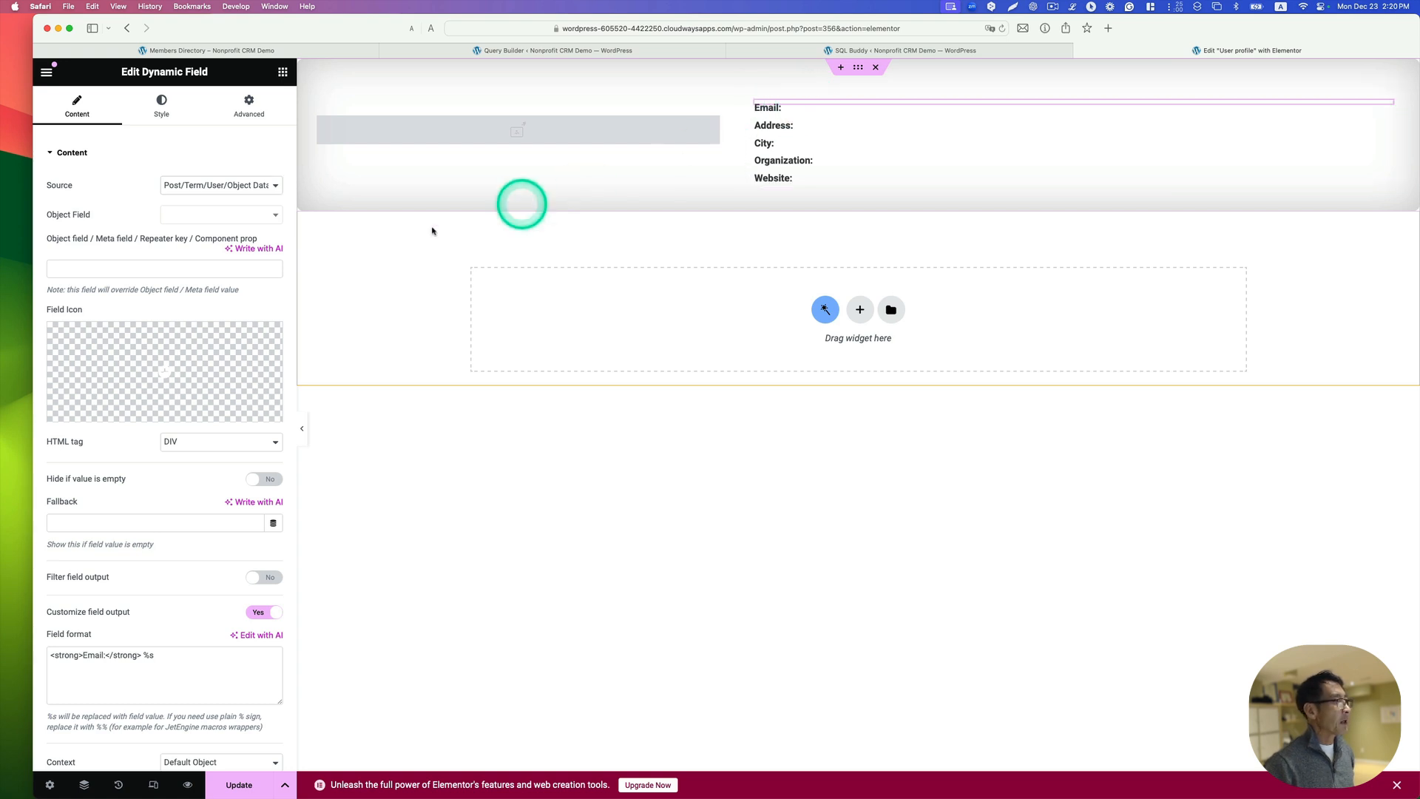
scroll(114, 636, down, 1)
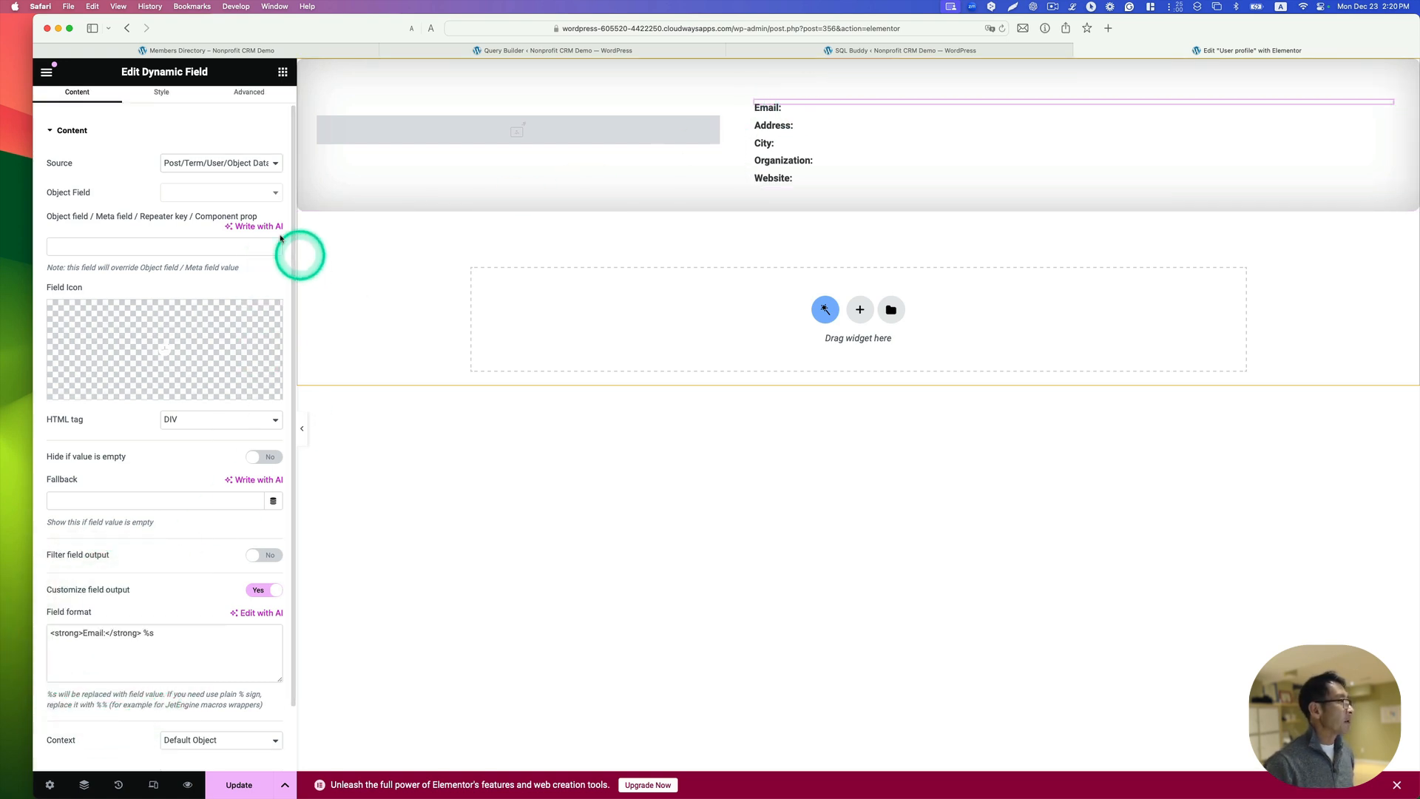
click(217, 189)
scroll(246, 265, down, 1)
scroll(246, 265, down, 10)
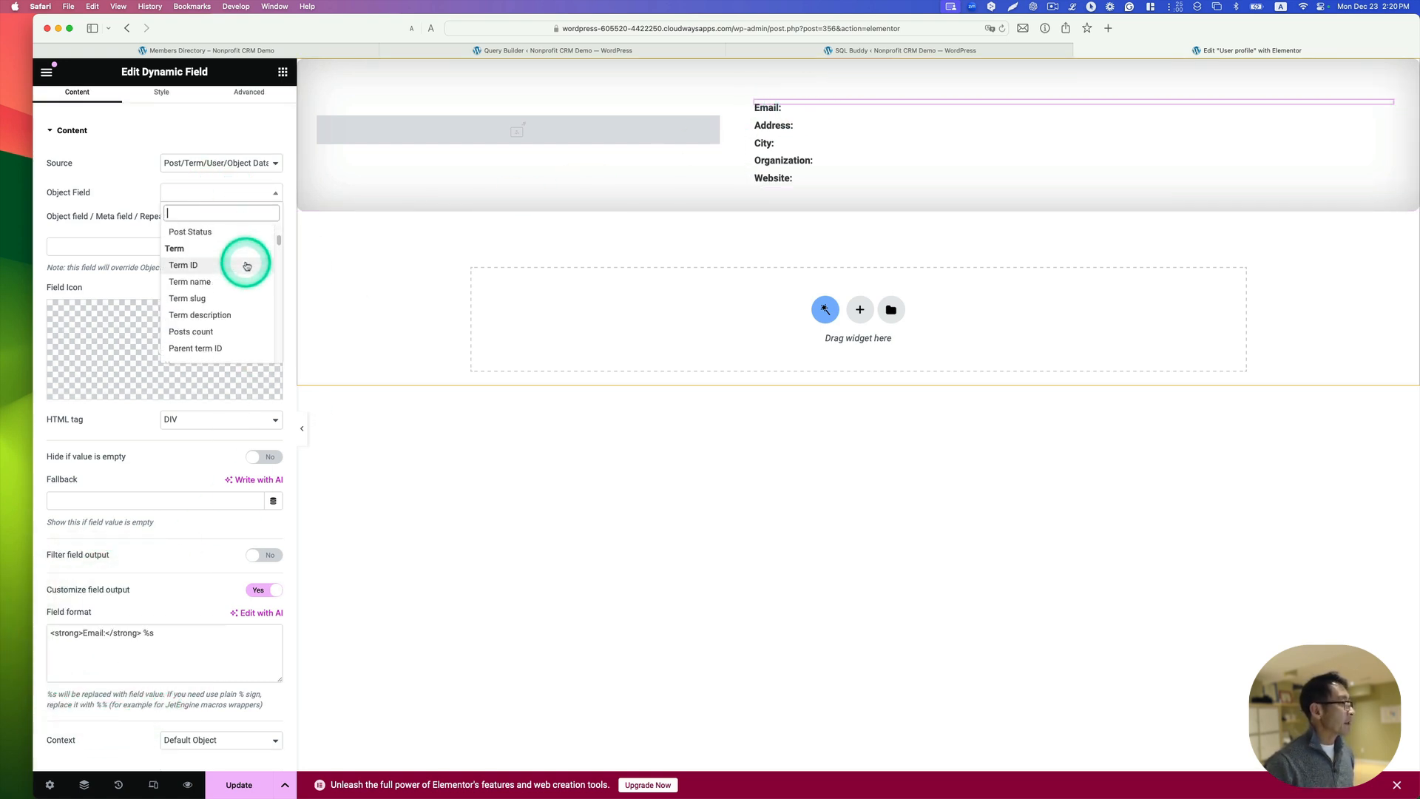
scroll(248, 267, down, 10)
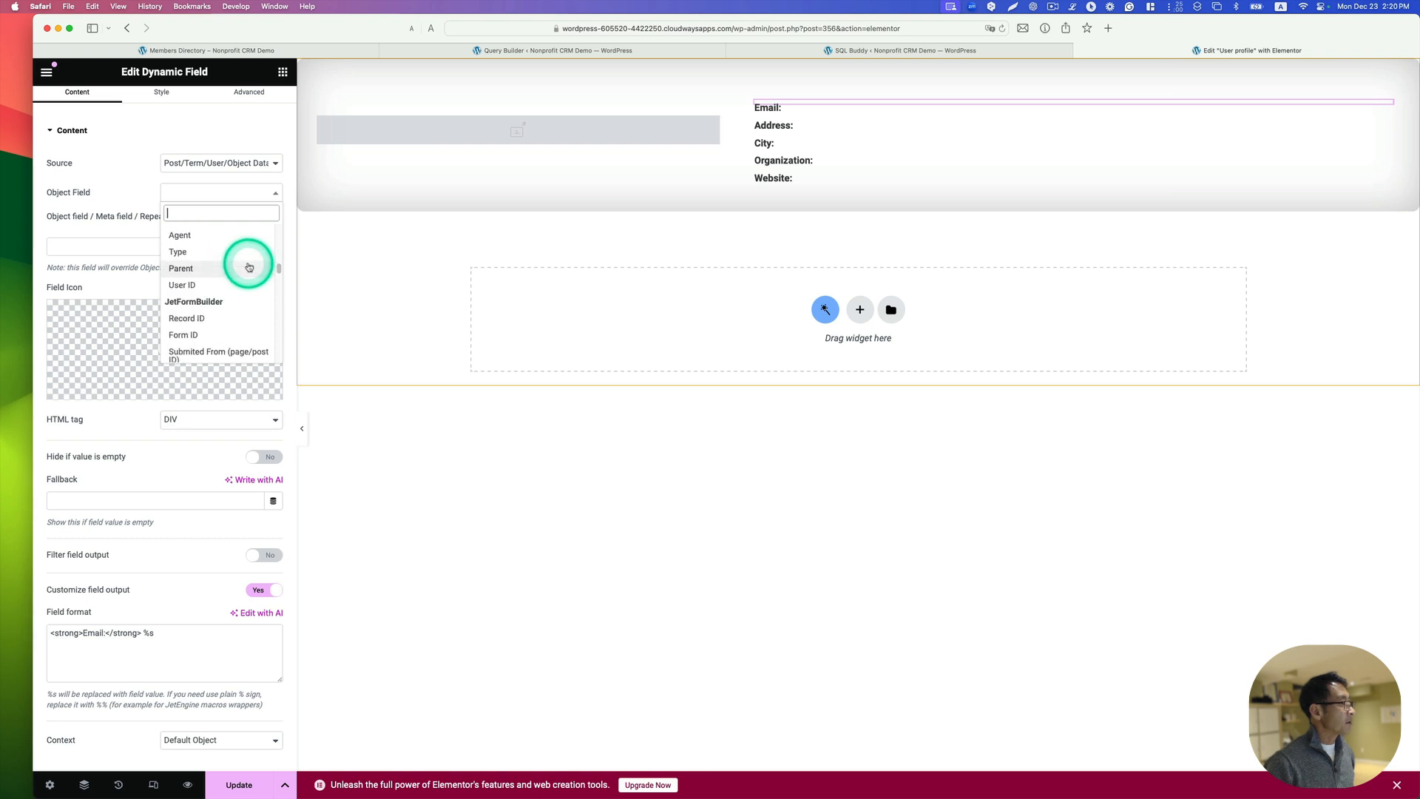
scroll(250, 270, down, 8)
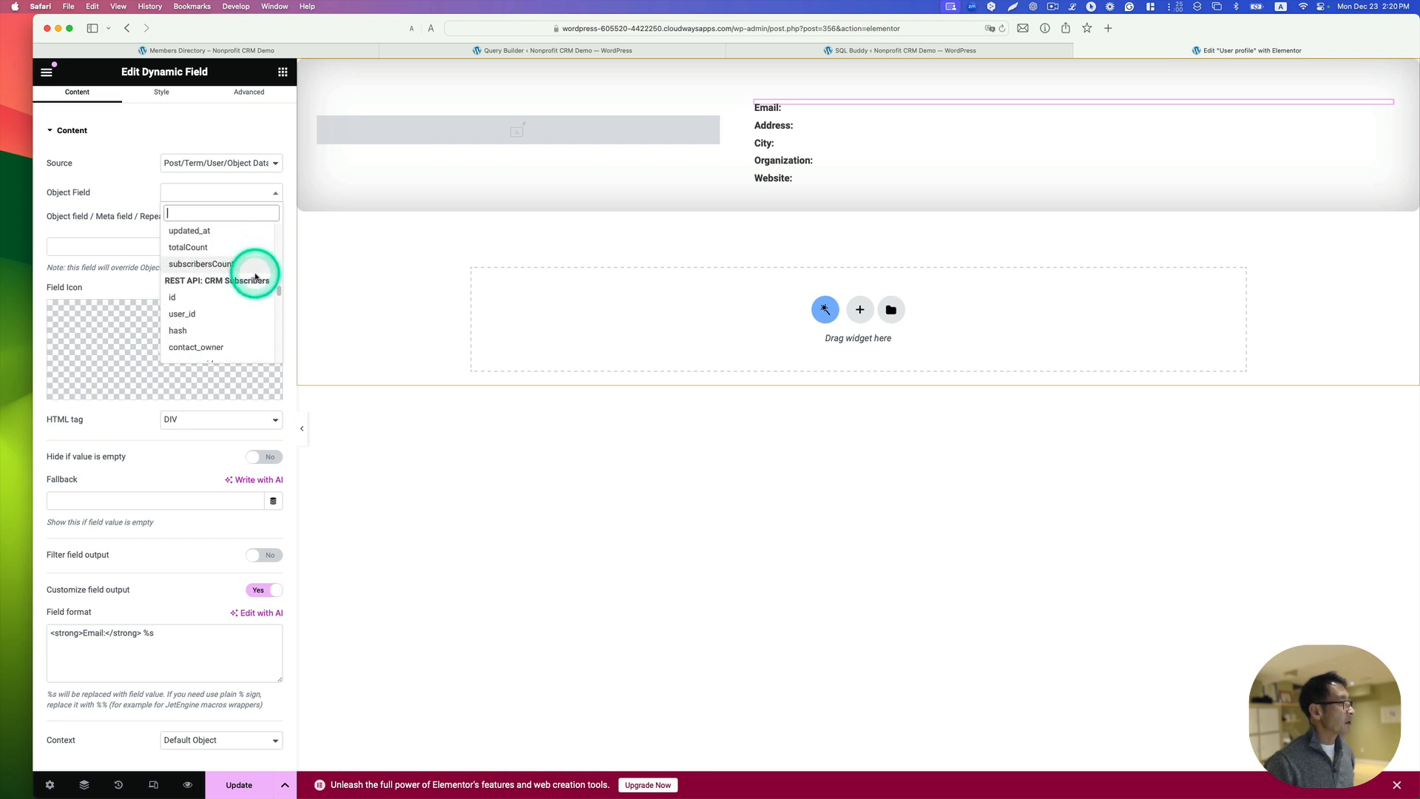
scroll(252, 276, down, 8)
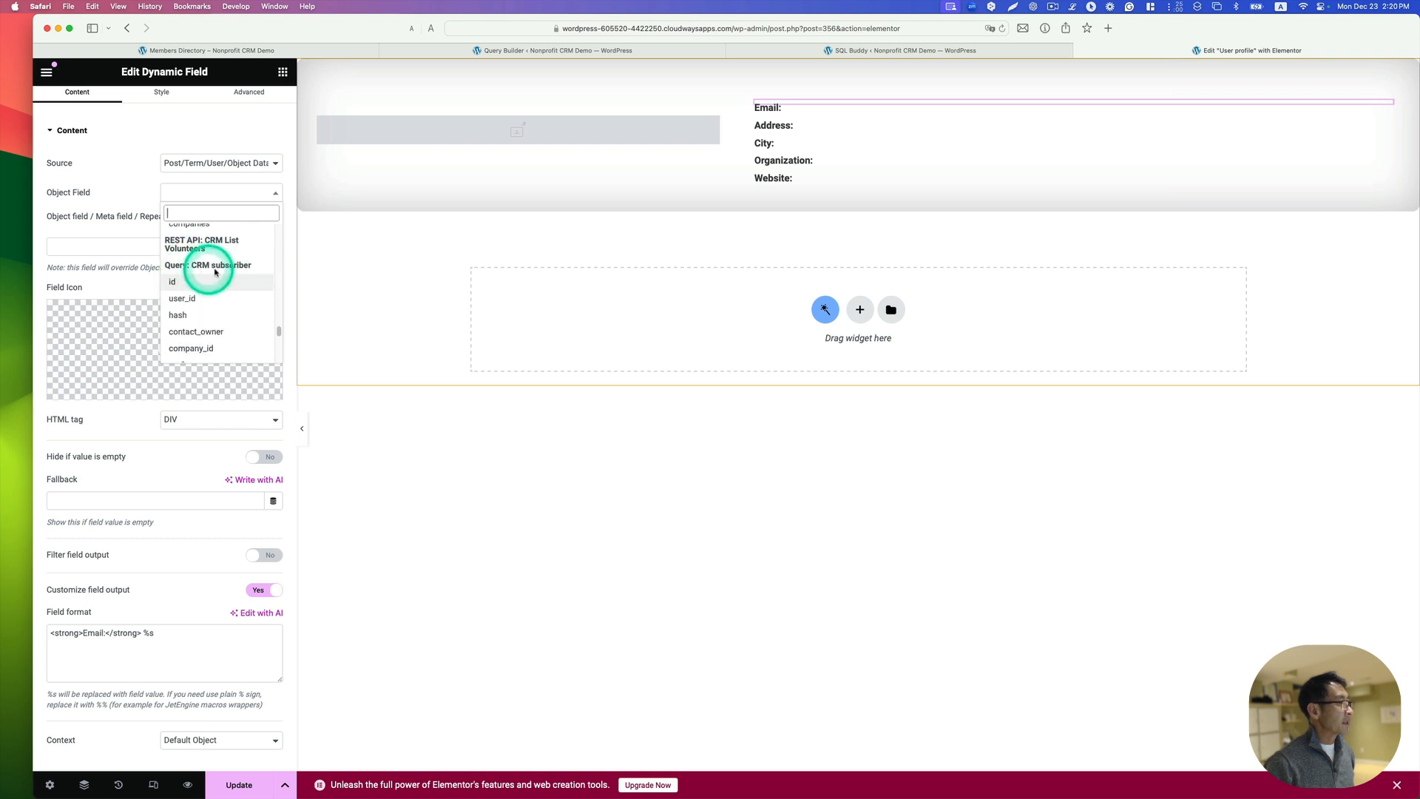
scroll(194, 322, down, 1)
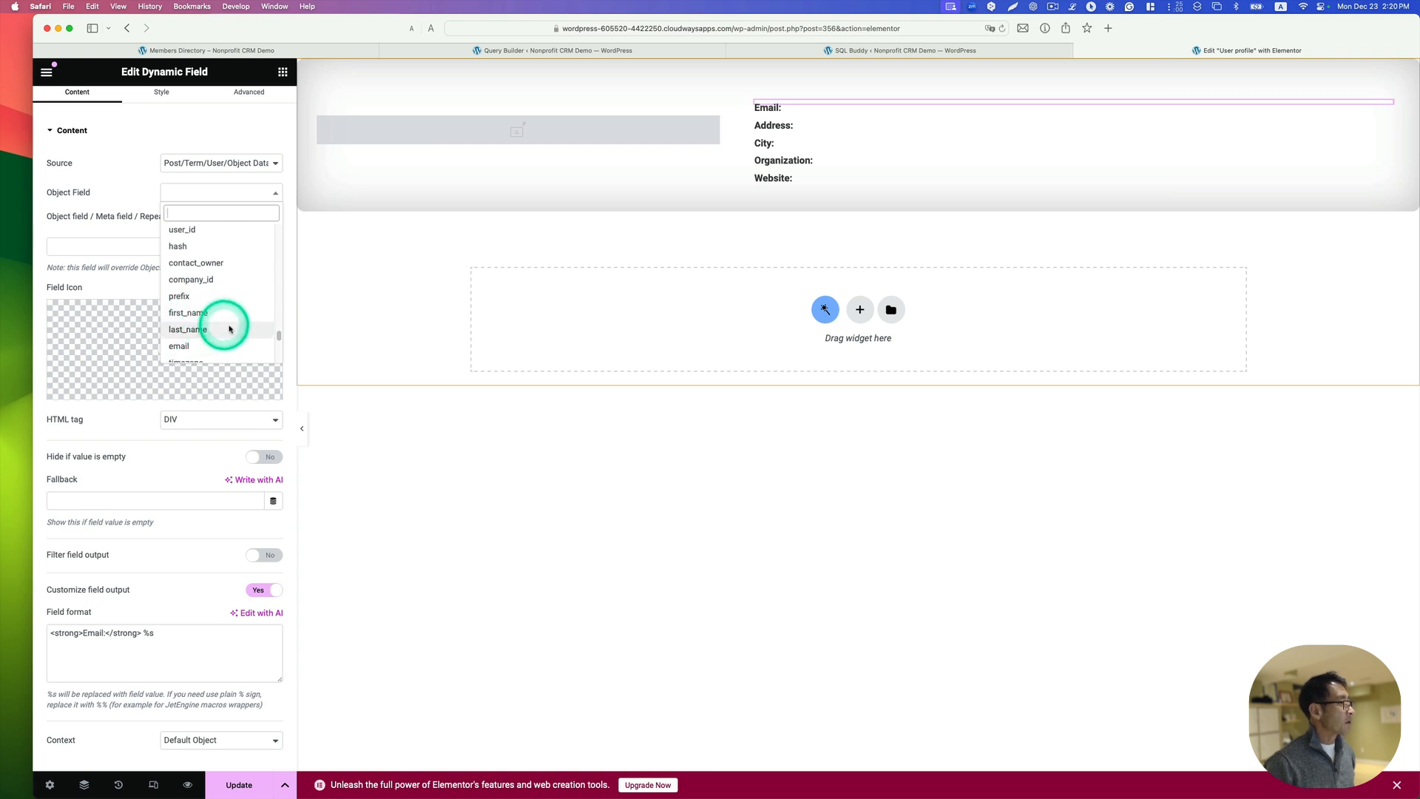
click(191, 346)
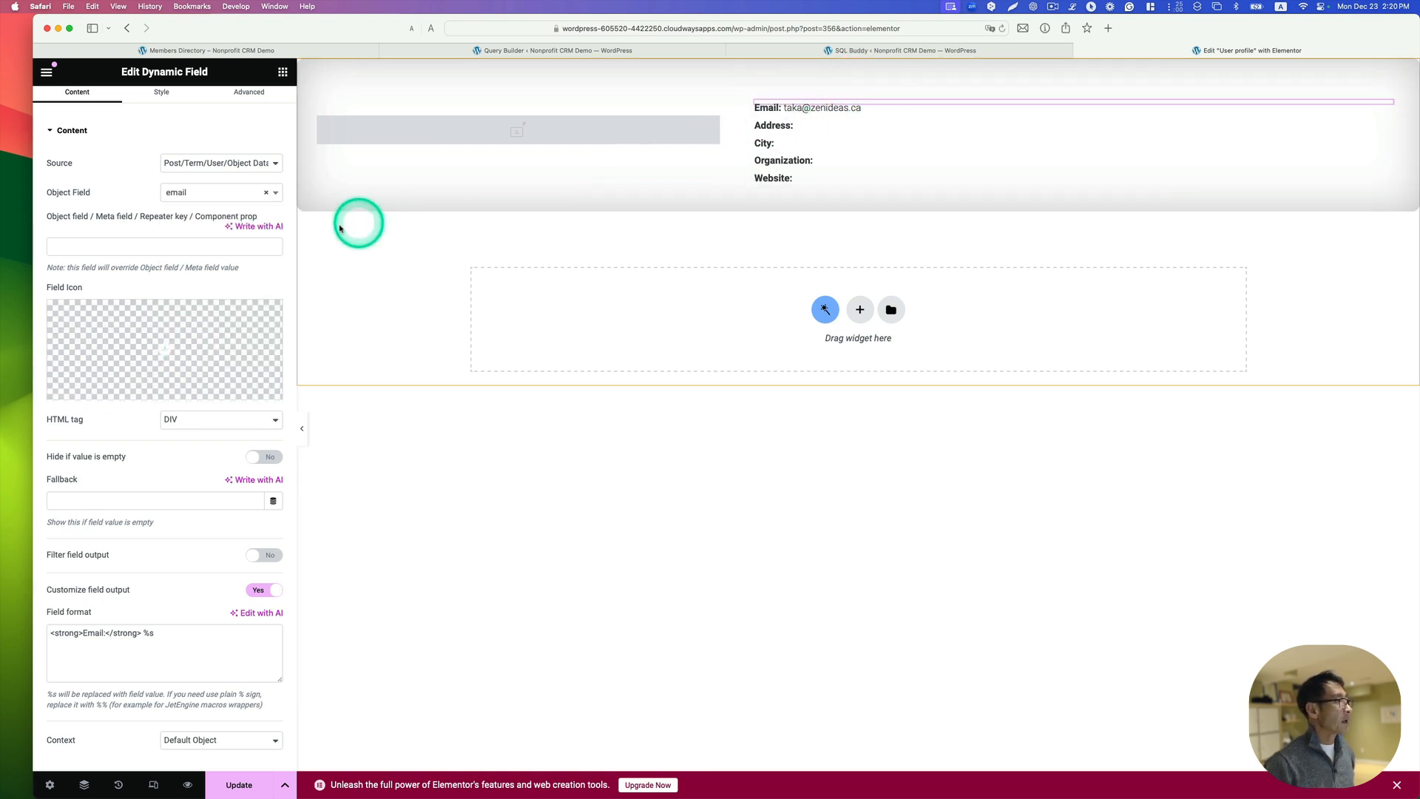
- Set the Address dynamic field's object field to address_line_1 from the CRM subscriber query
click(838, 124)
click(207, 215)
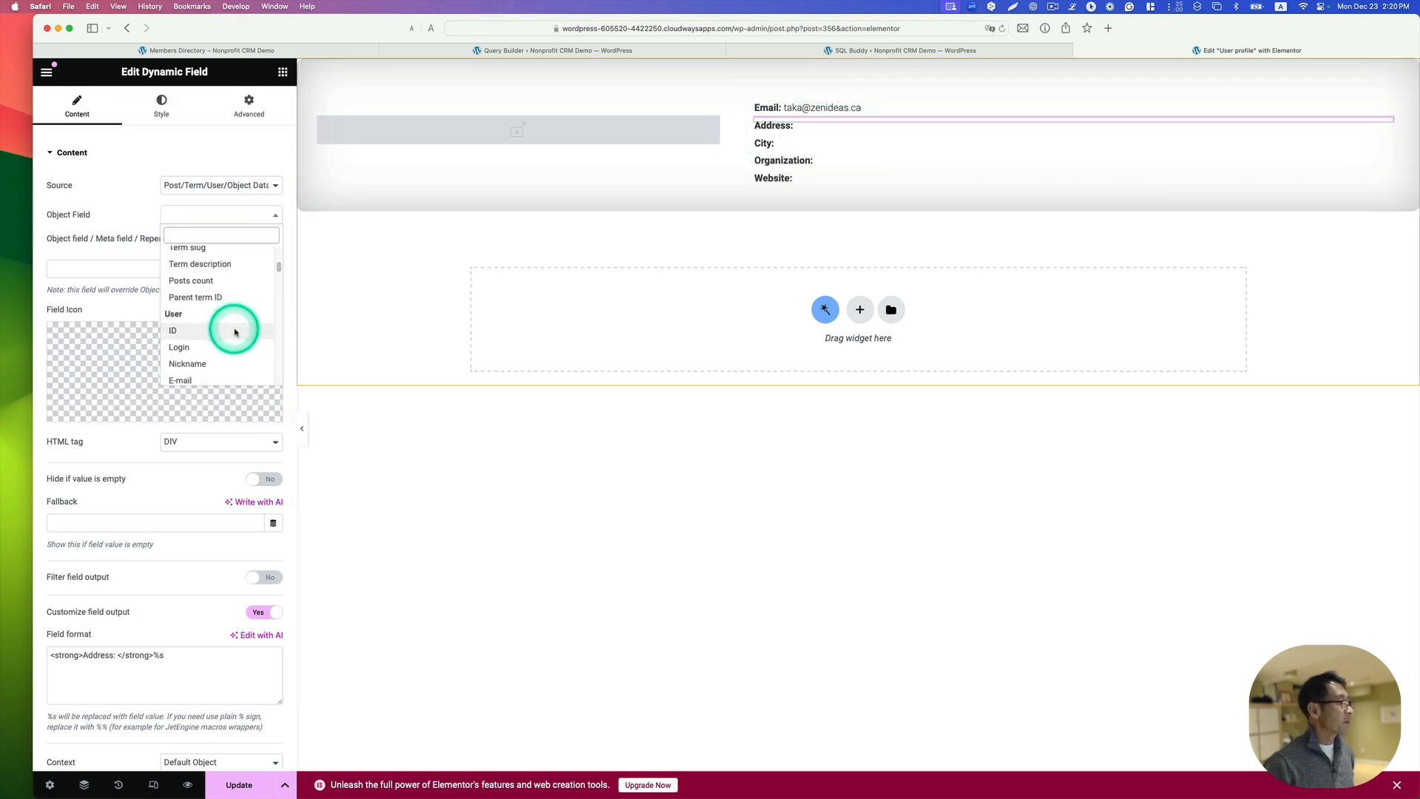
scroll(235, 332, down, 10)
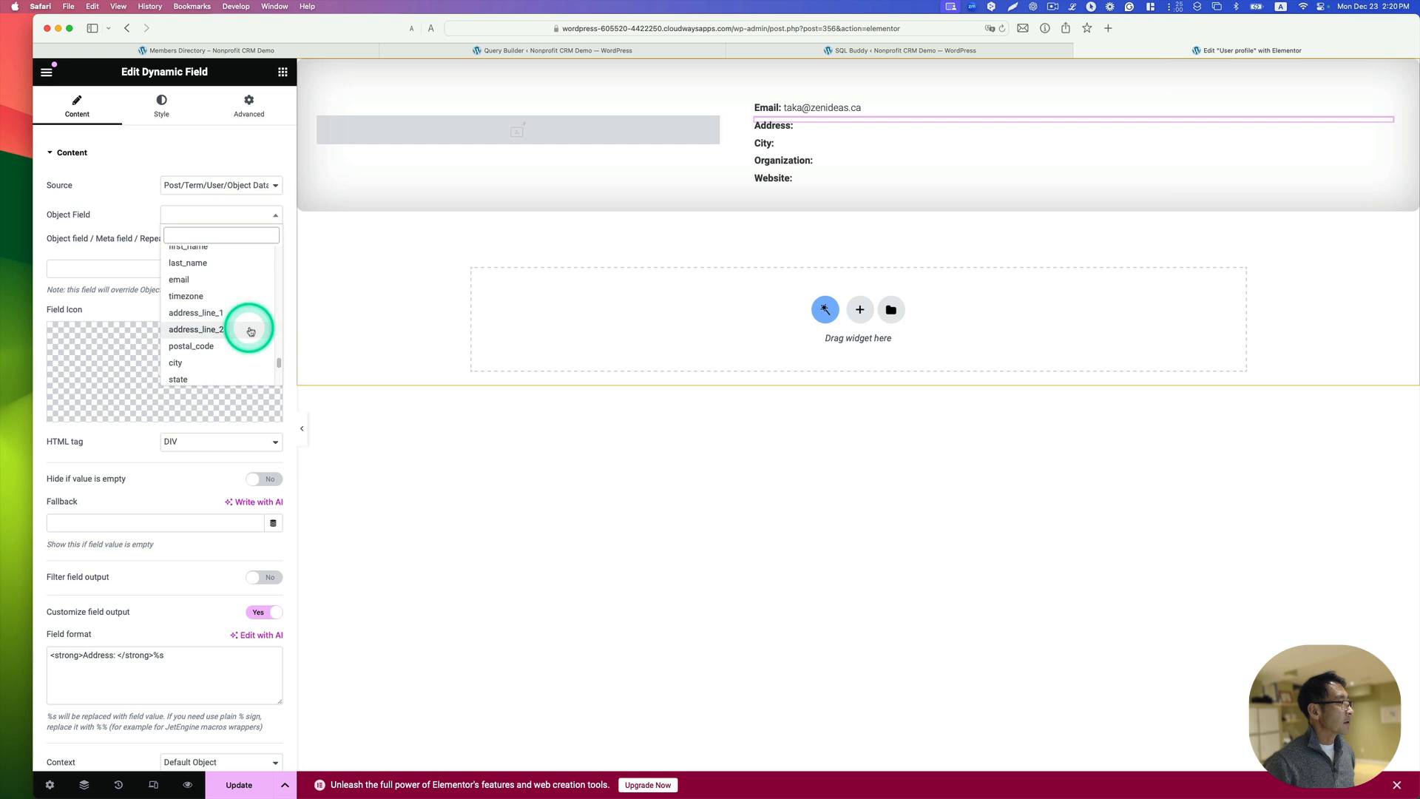
scroll(250, 330, down, 3)
scroll(236, 320, up, 8)
scroll(238, 326, down, 1)
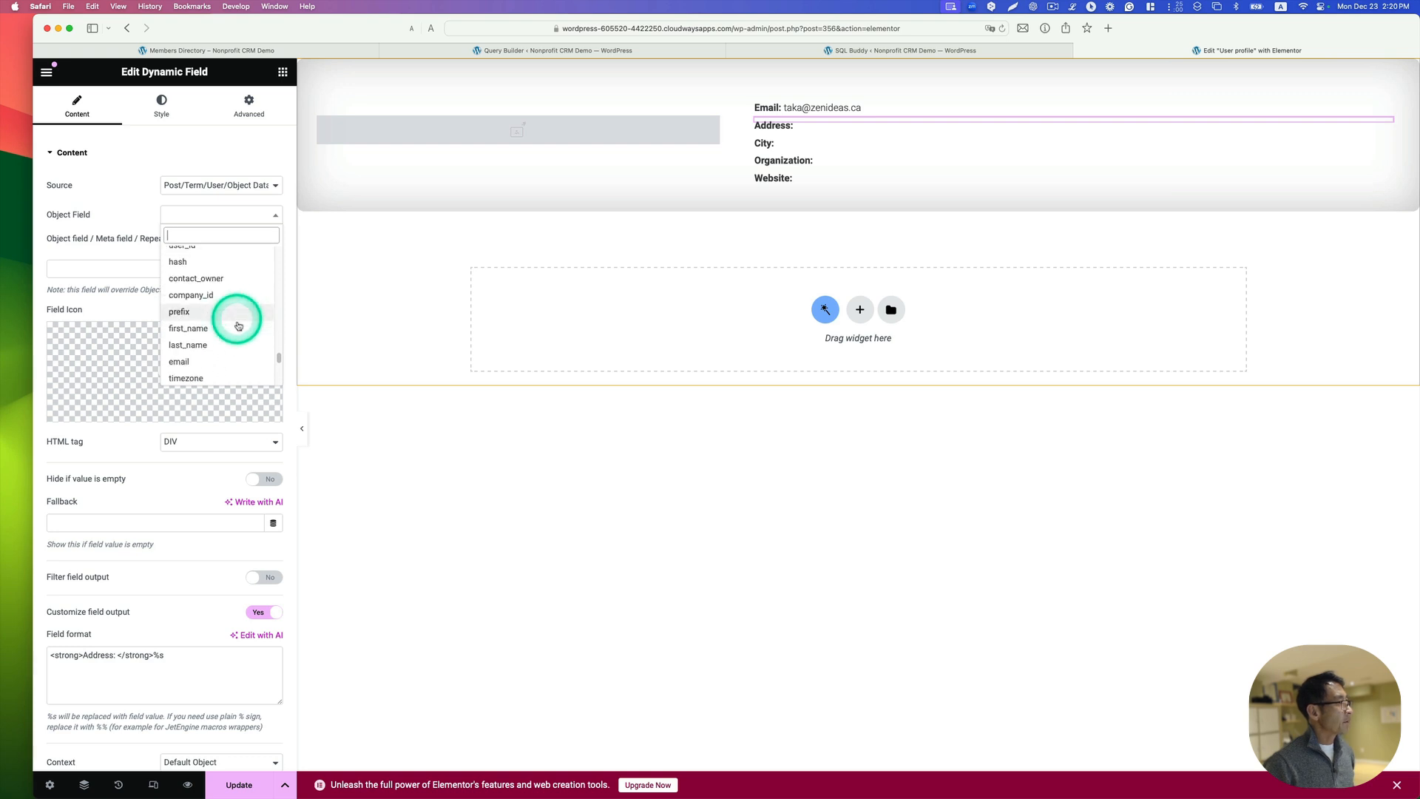
scroll(228, 349, down, 2)
click(222, 369)
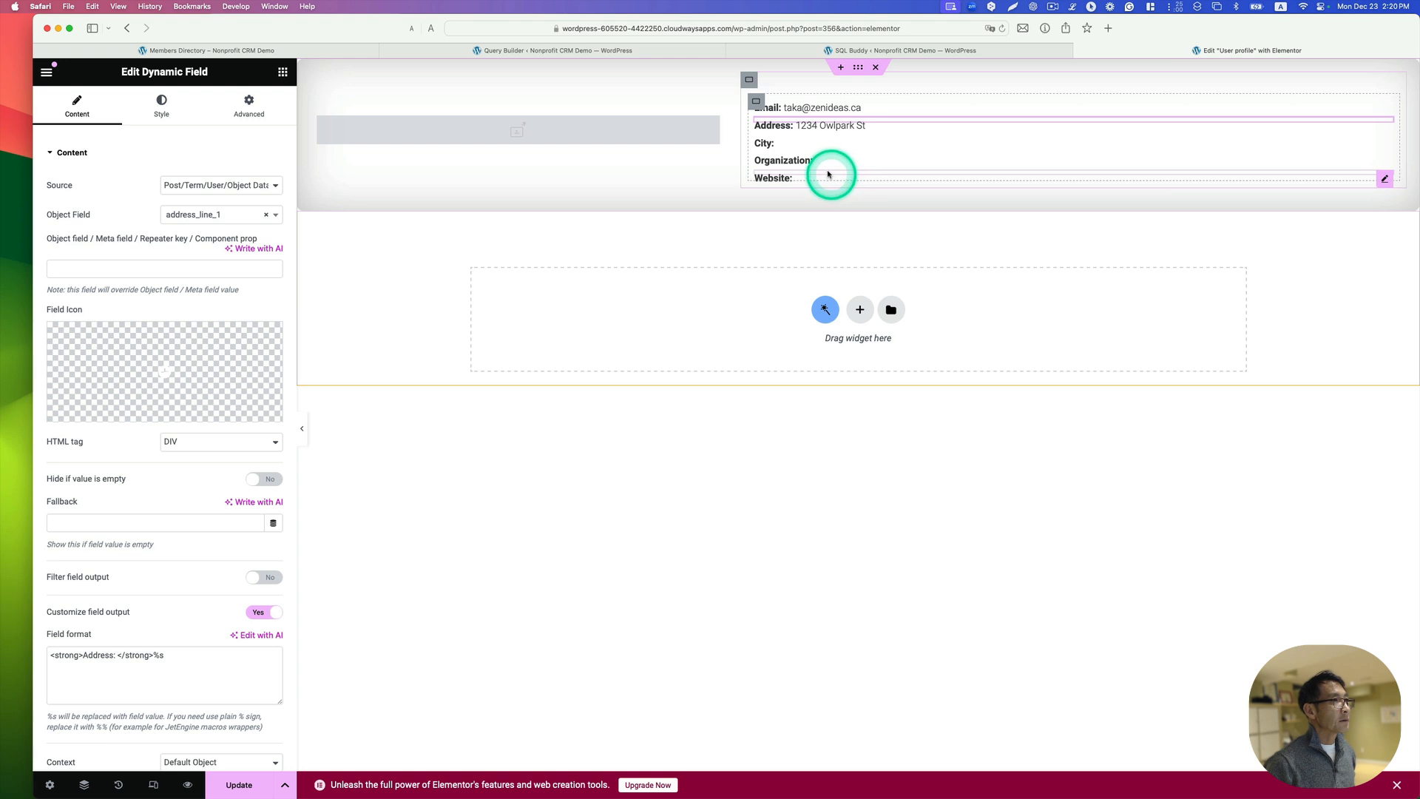
- Set the City dynamic field's object field to city from the CRM subscriber query
click(788, 143)
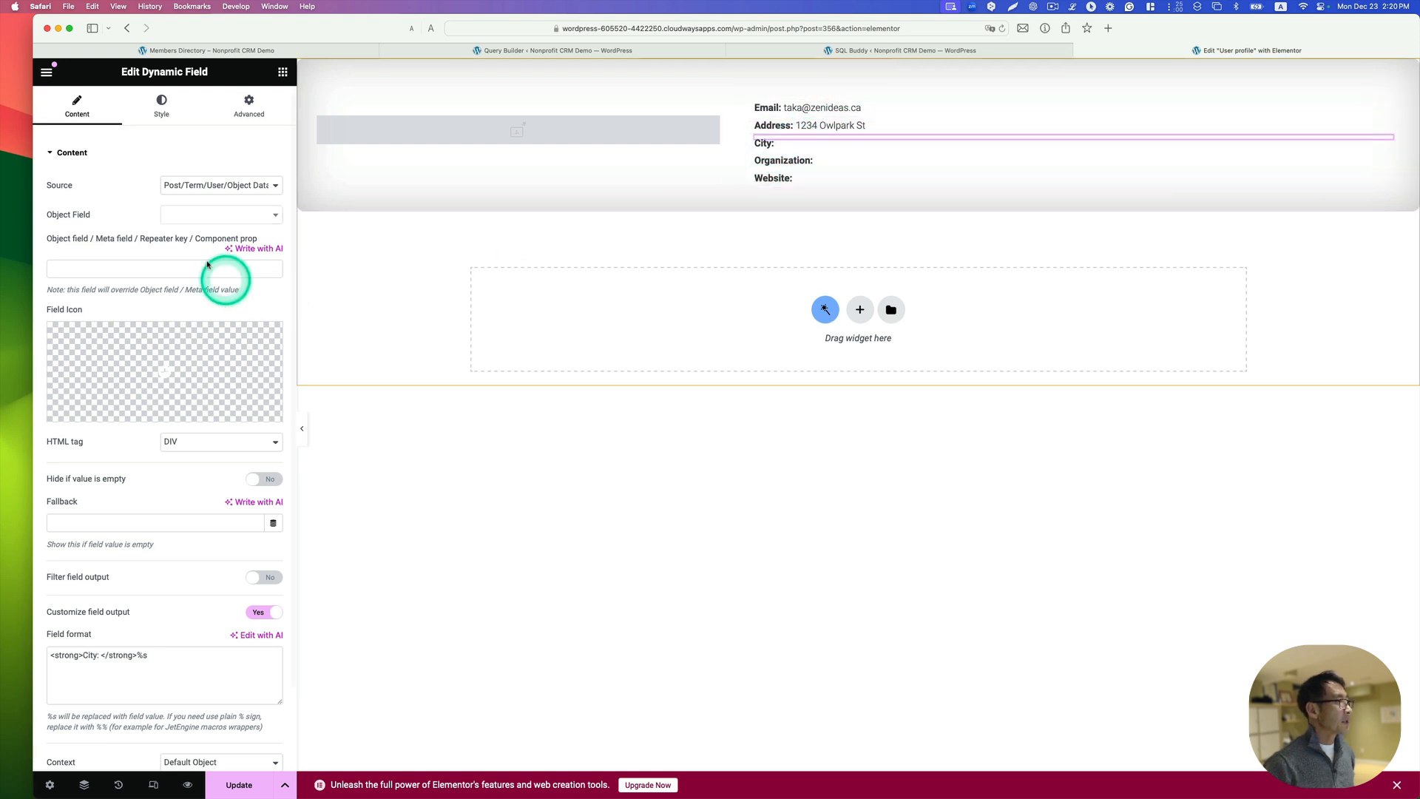
click(222, 215)
scroll(231, 348, down, 5)
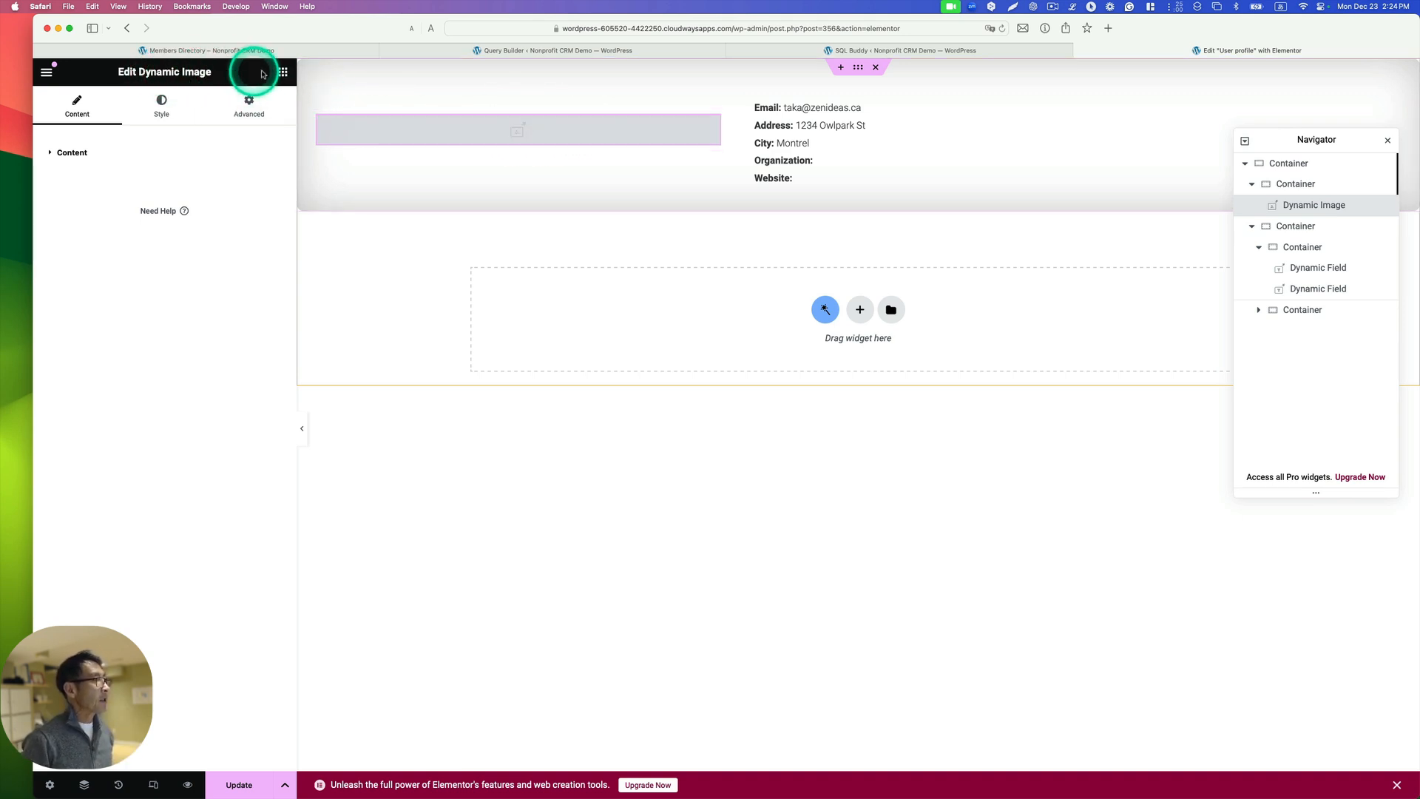
- Set the Dynamic Image's source to User avatar in its content settings
click(81, 151)
click(186, 186)
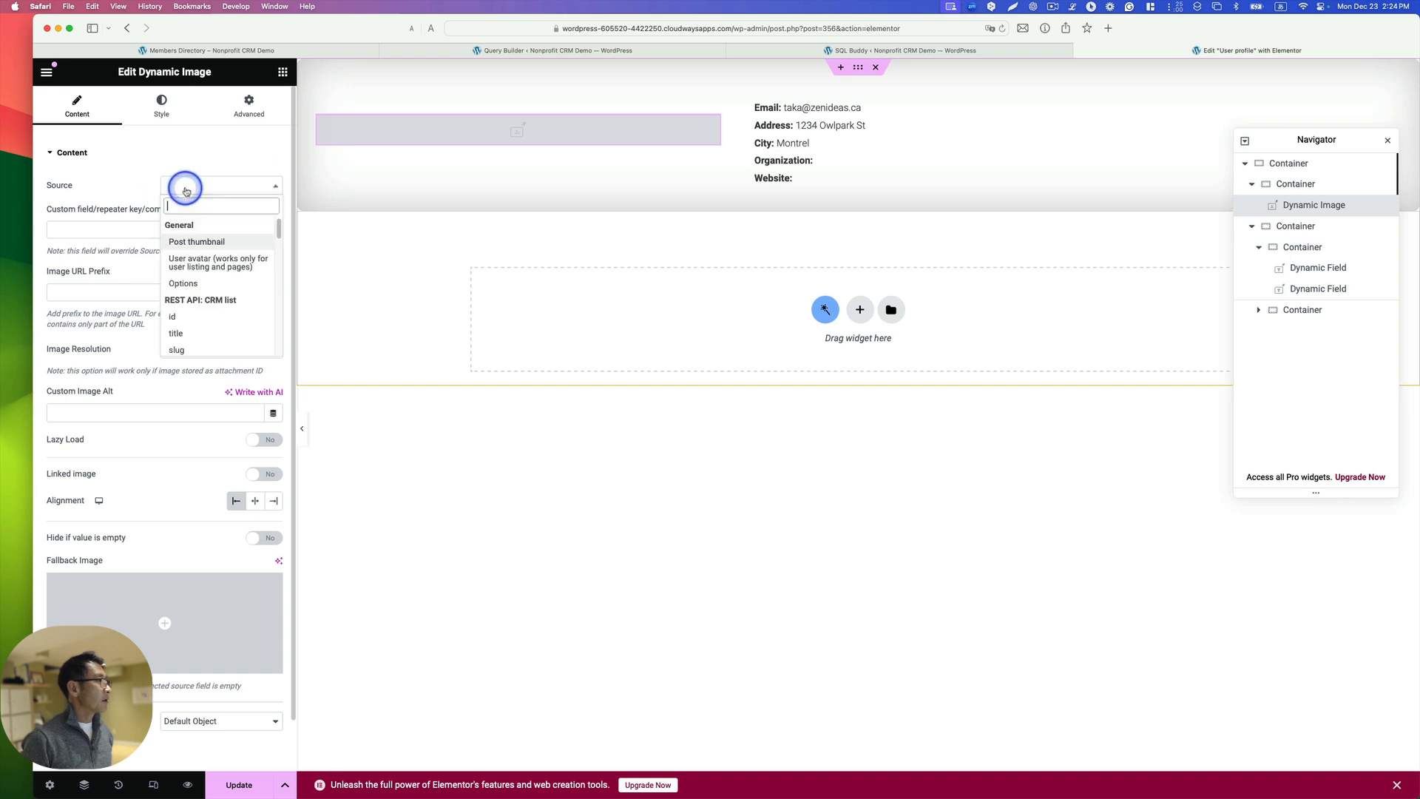
click(200, 264)
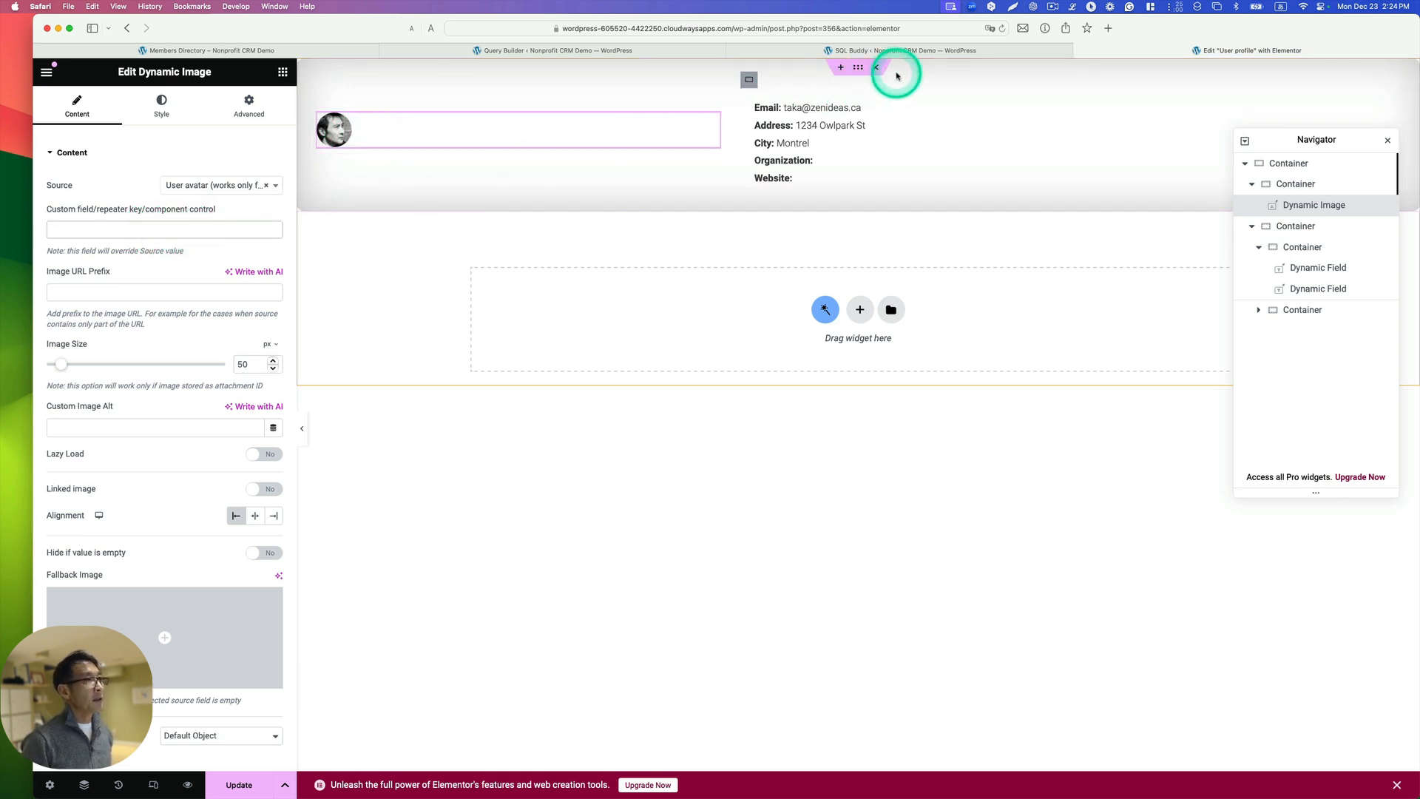
- Copy the avatar field name from the CRM subscriber query preview and enter it as the Dynamic Image's custom field key
click(583, 51)
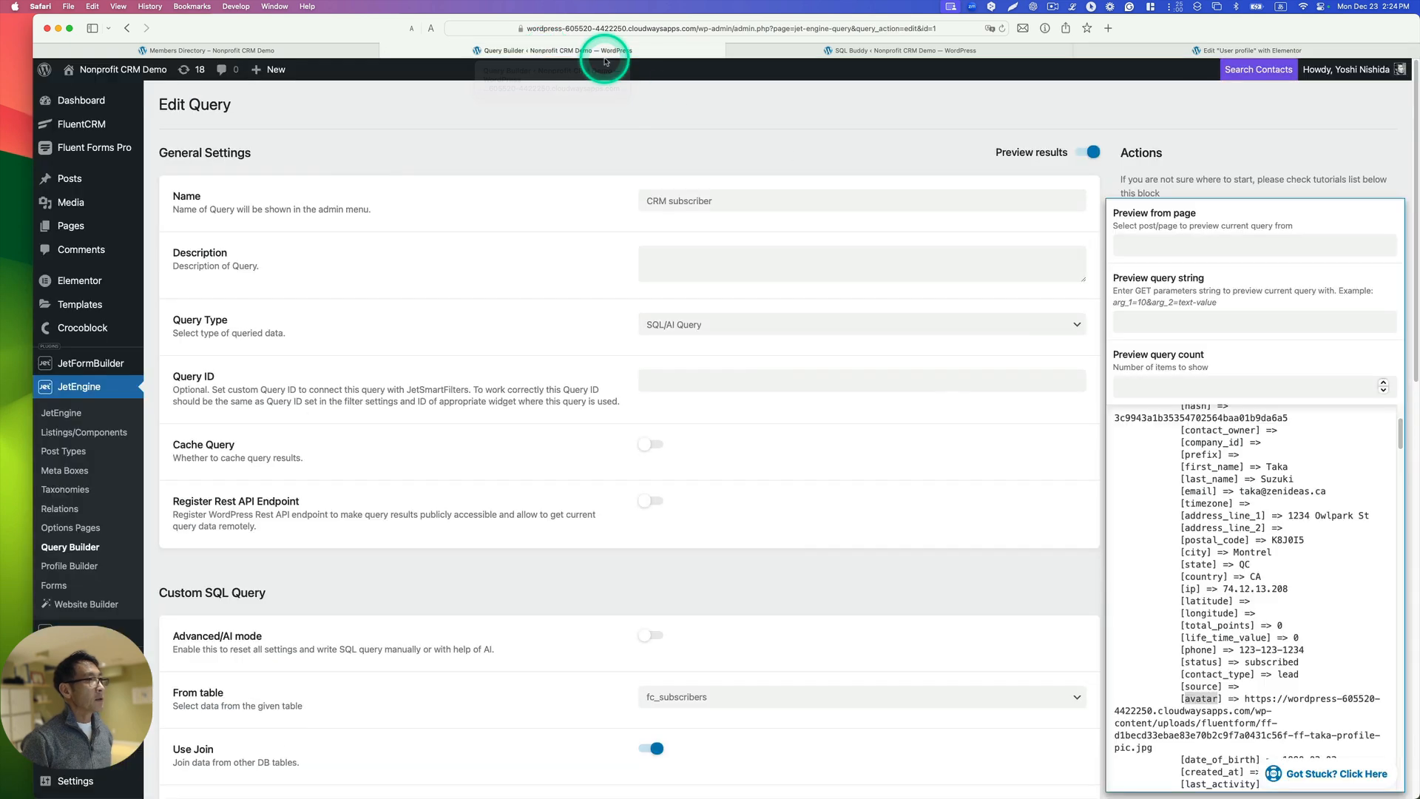
scroll(1232, 520, down, 5)
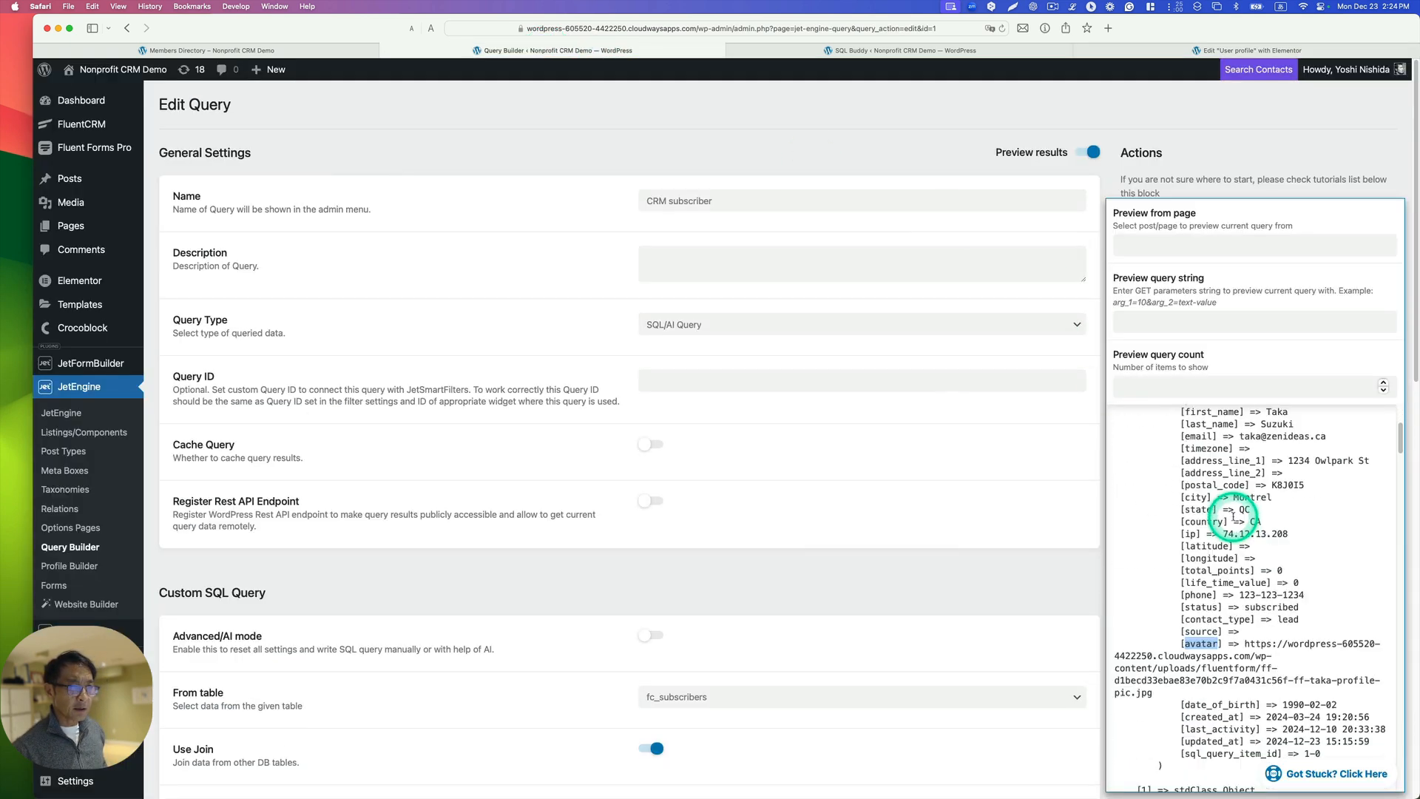
double_click(1213, 641)
key(super+c)
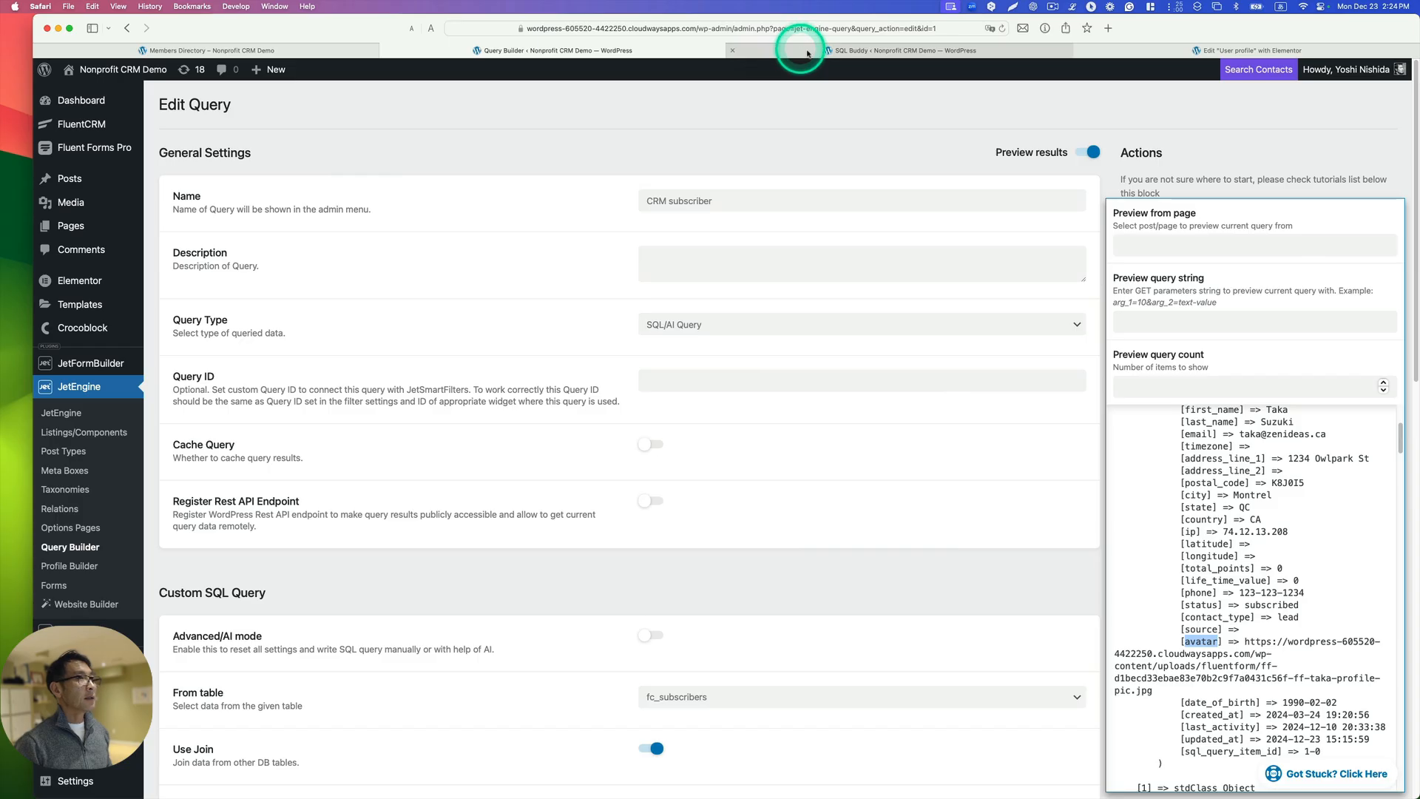
click(1106, 49)
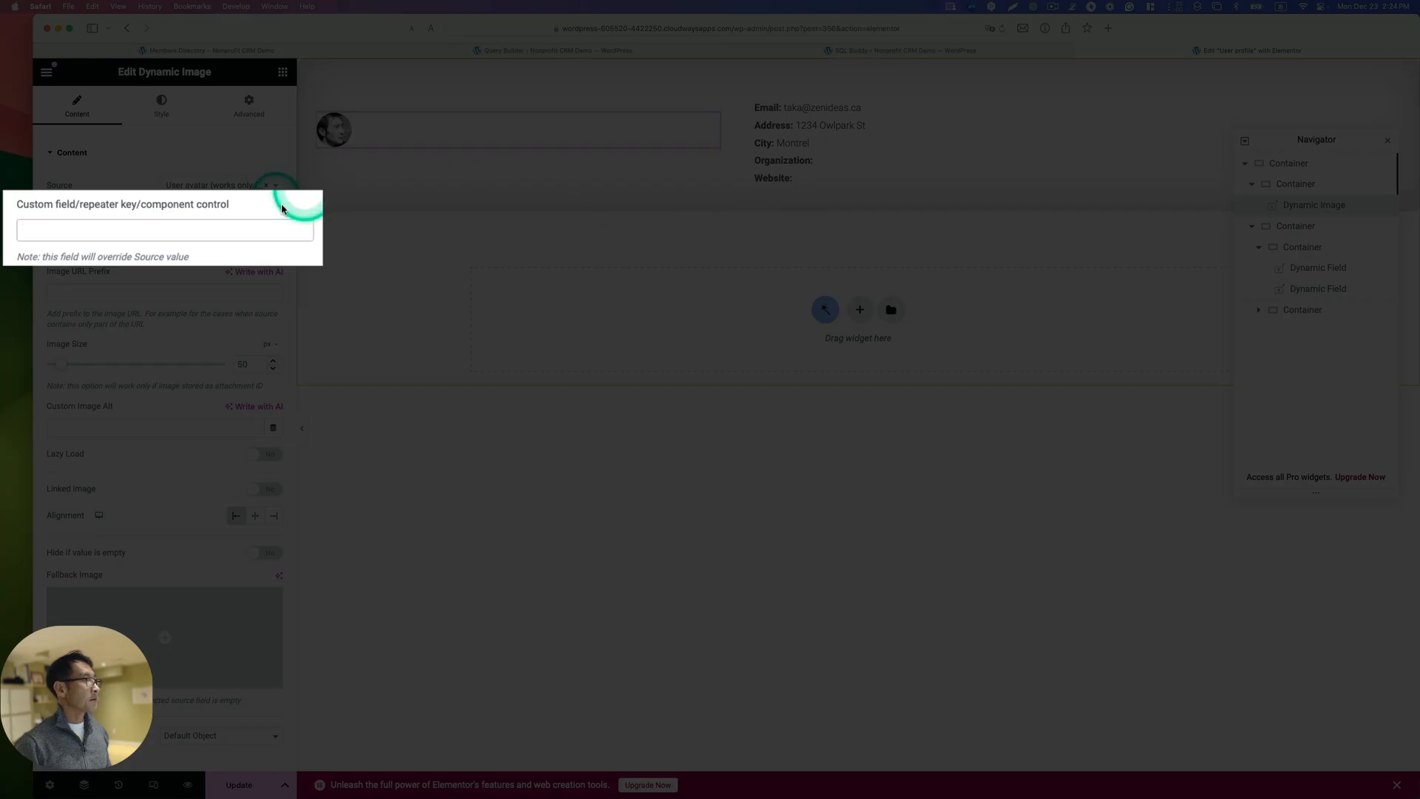
click(141, 238)
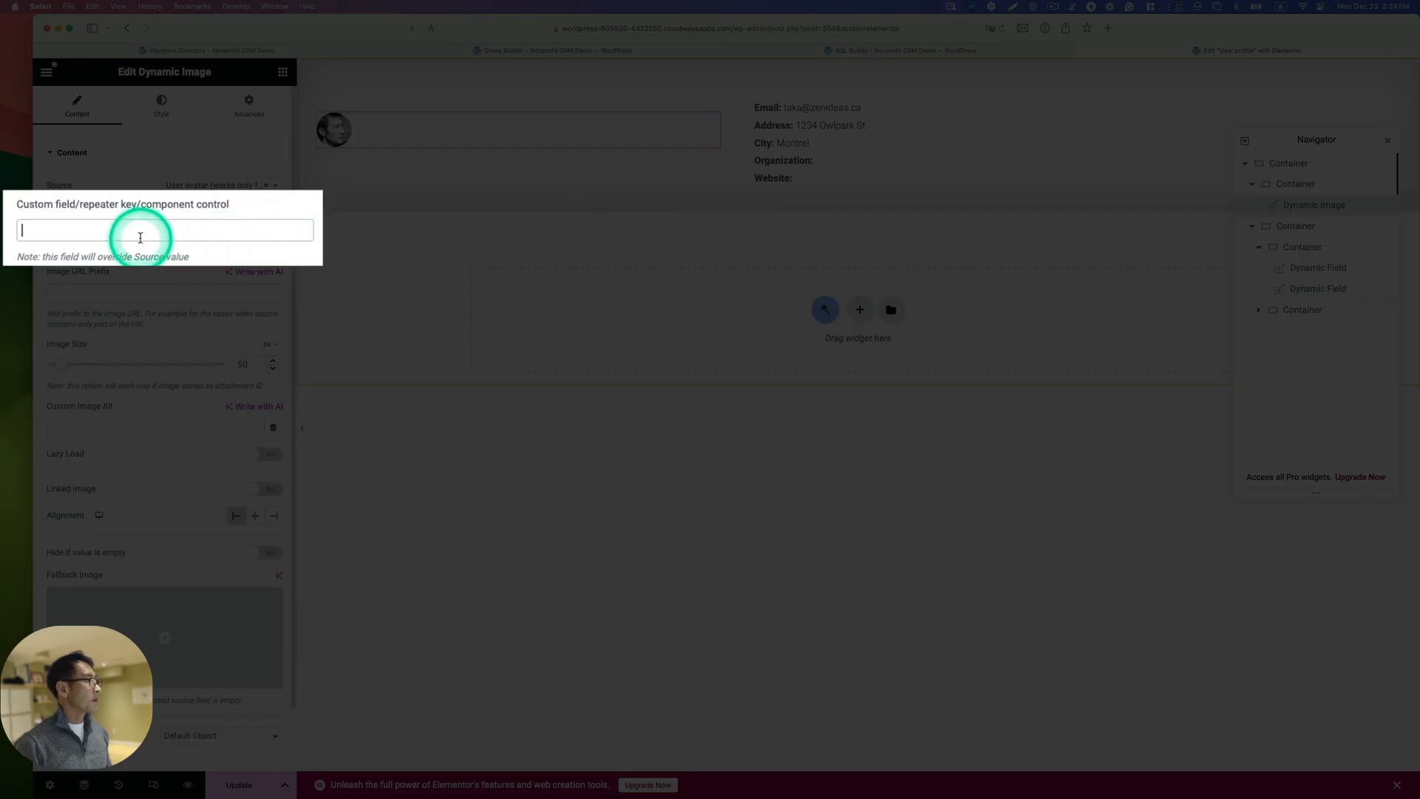
key(super+v)
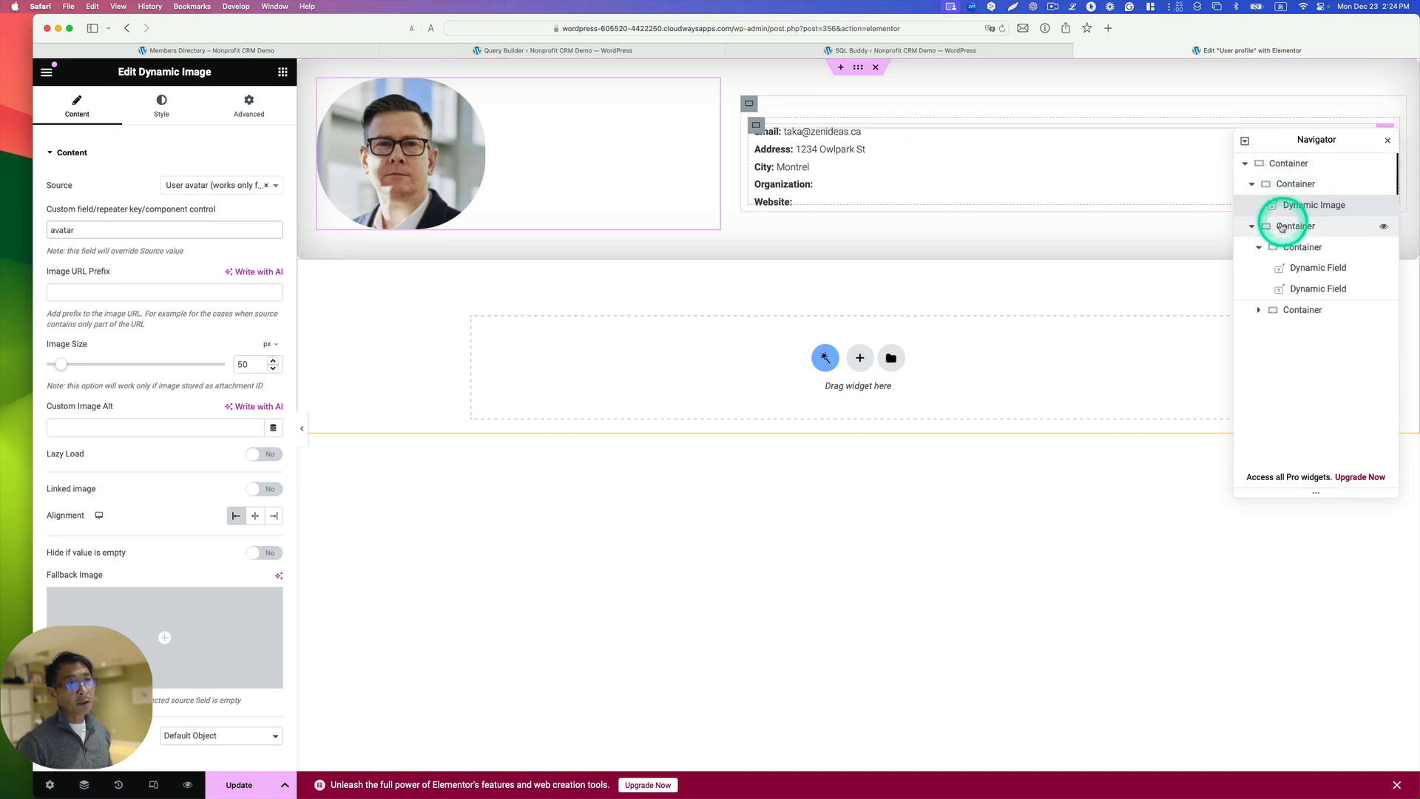
- Set the first Dynamic Field above the contact details to the first_name object field from the CRM subscriber query
click(1292, 270)
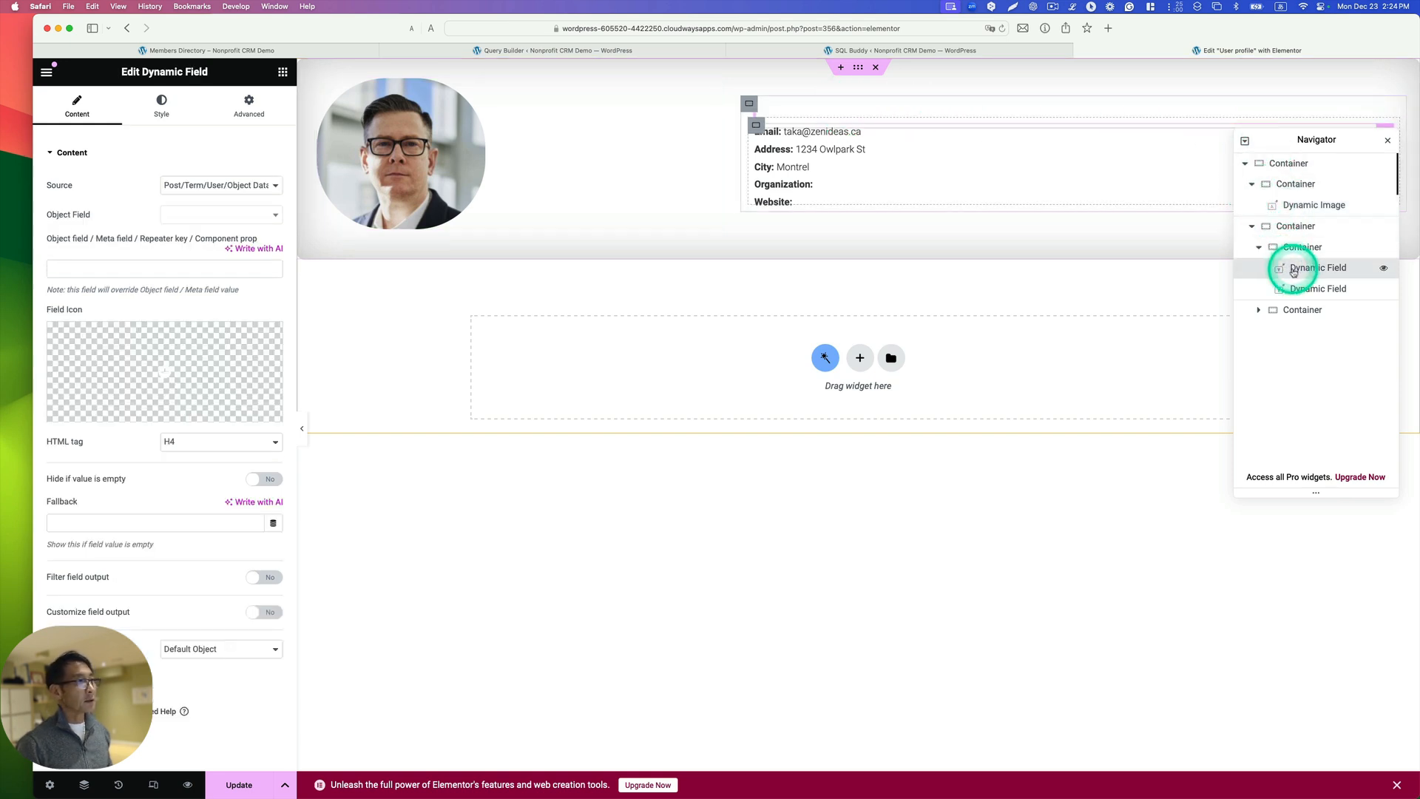
click(222, 214)
scroll(234, 316, down, 5)
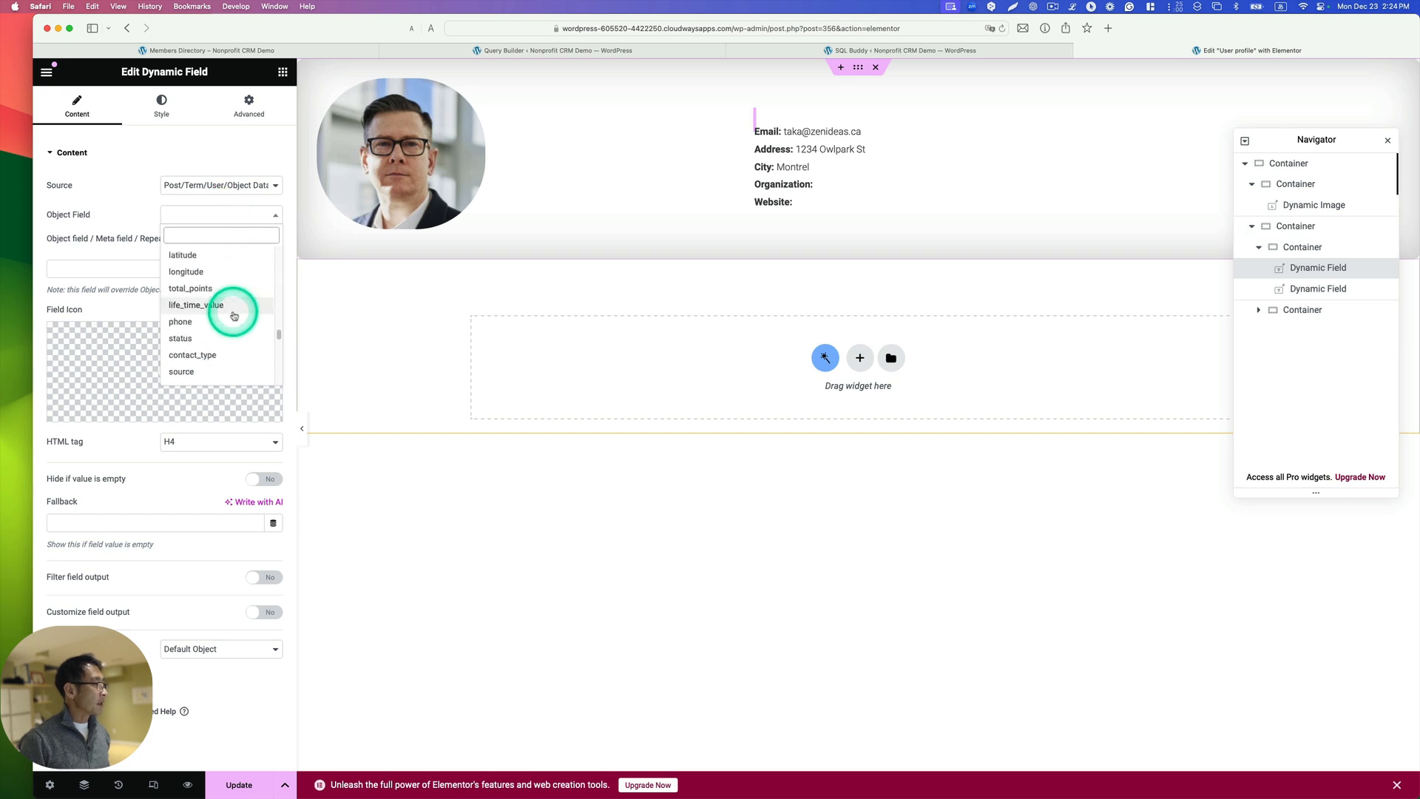
scroll(234, 316, up, 5)
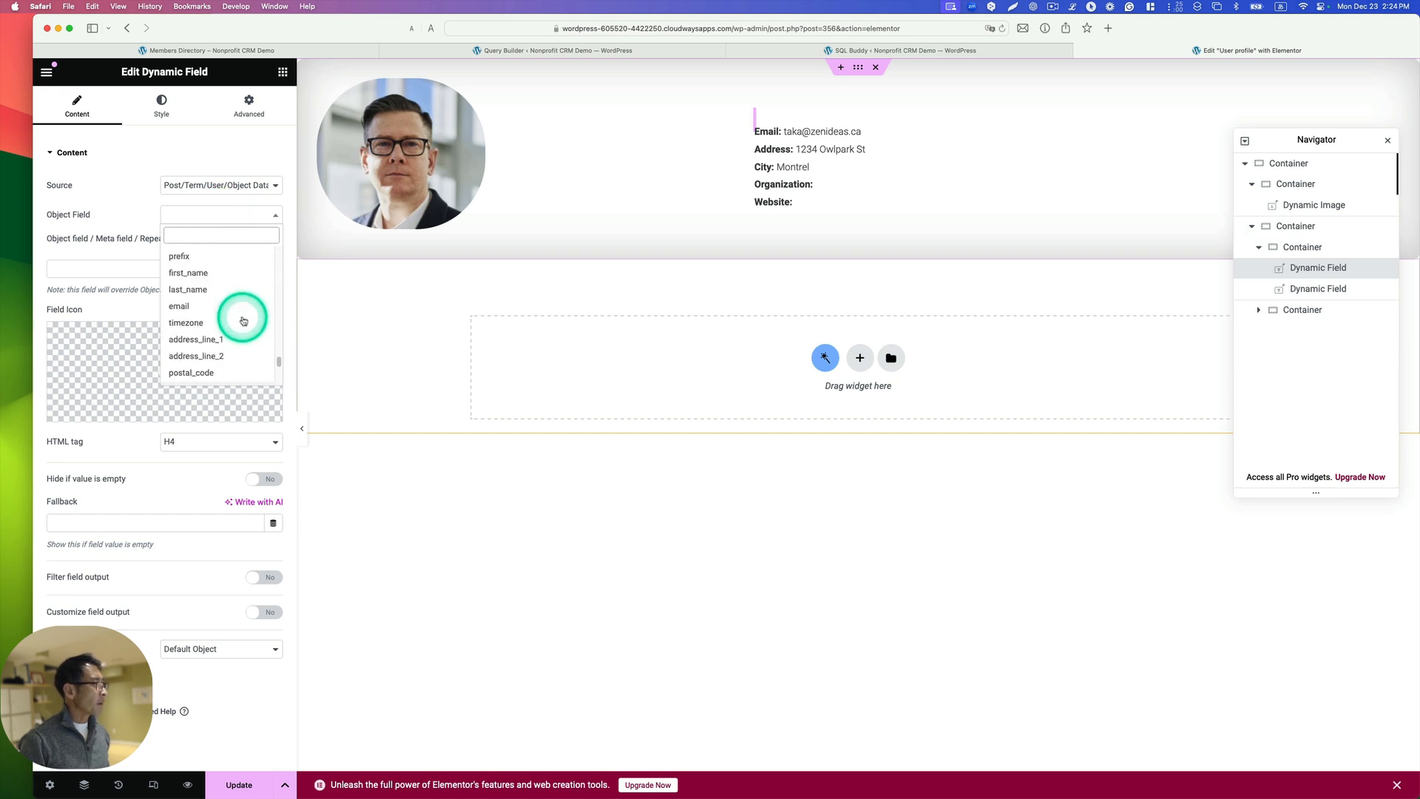
click(237, 273)
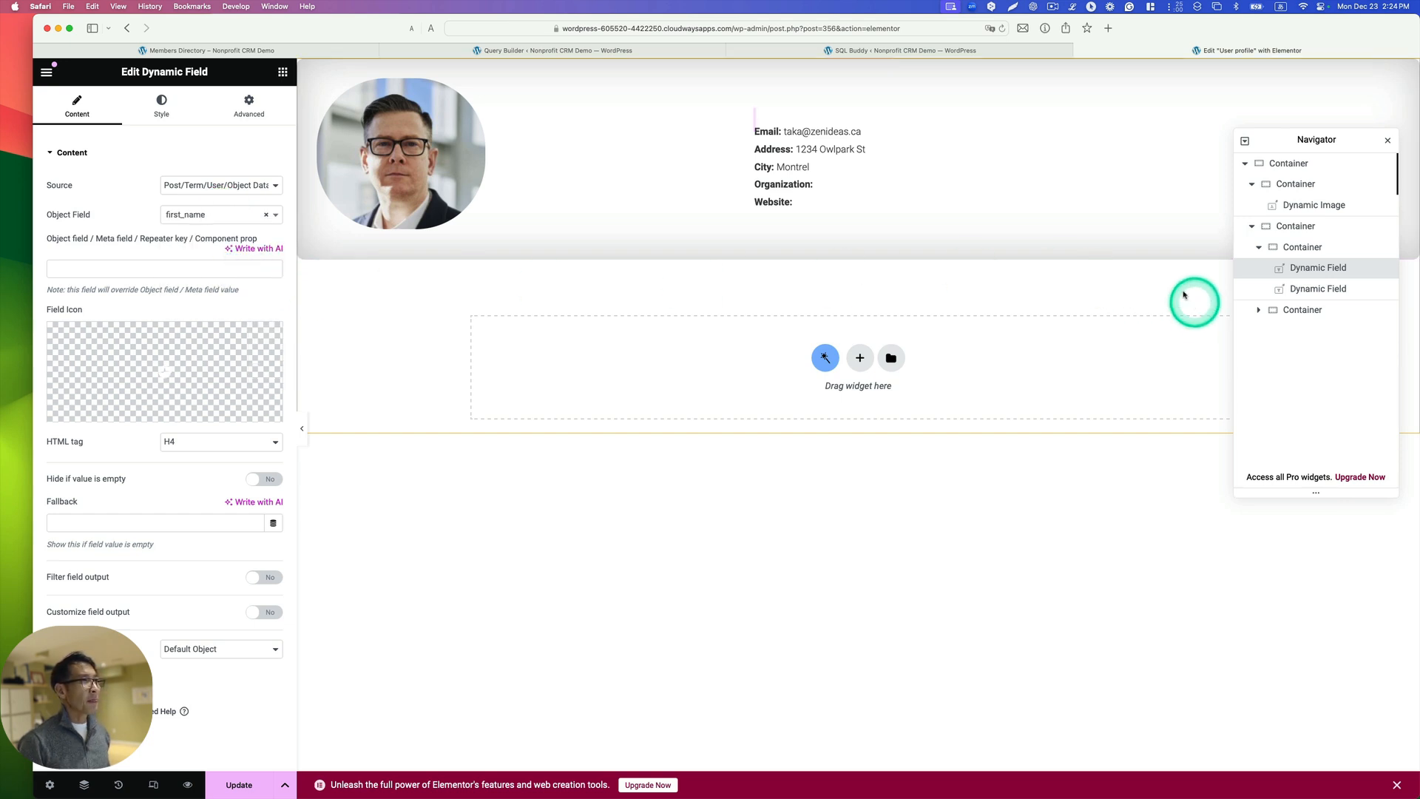
- Set the second Dynamic Field above the contact details to the last_name object field from the CRM subscriber query
click(1294, 291)
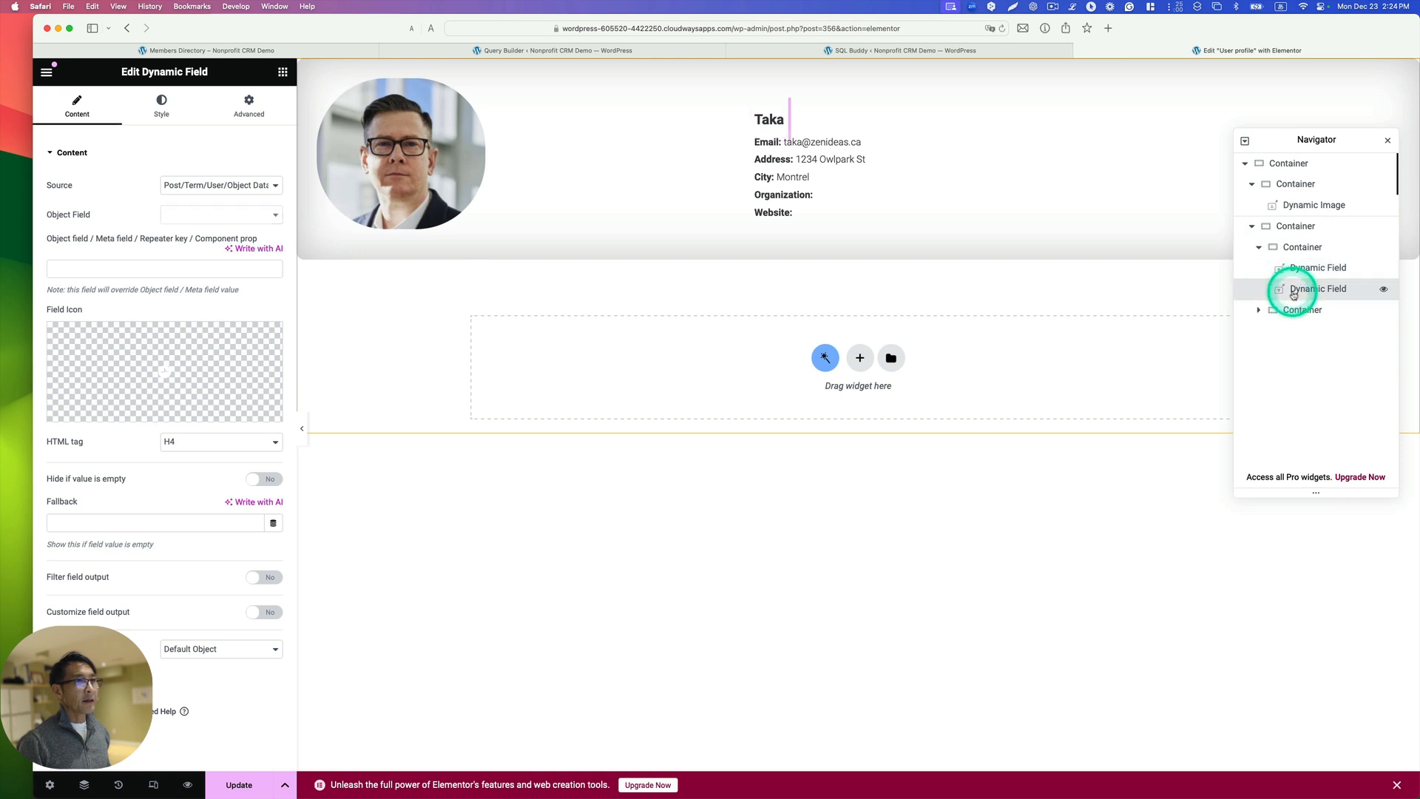
click(211, 214)
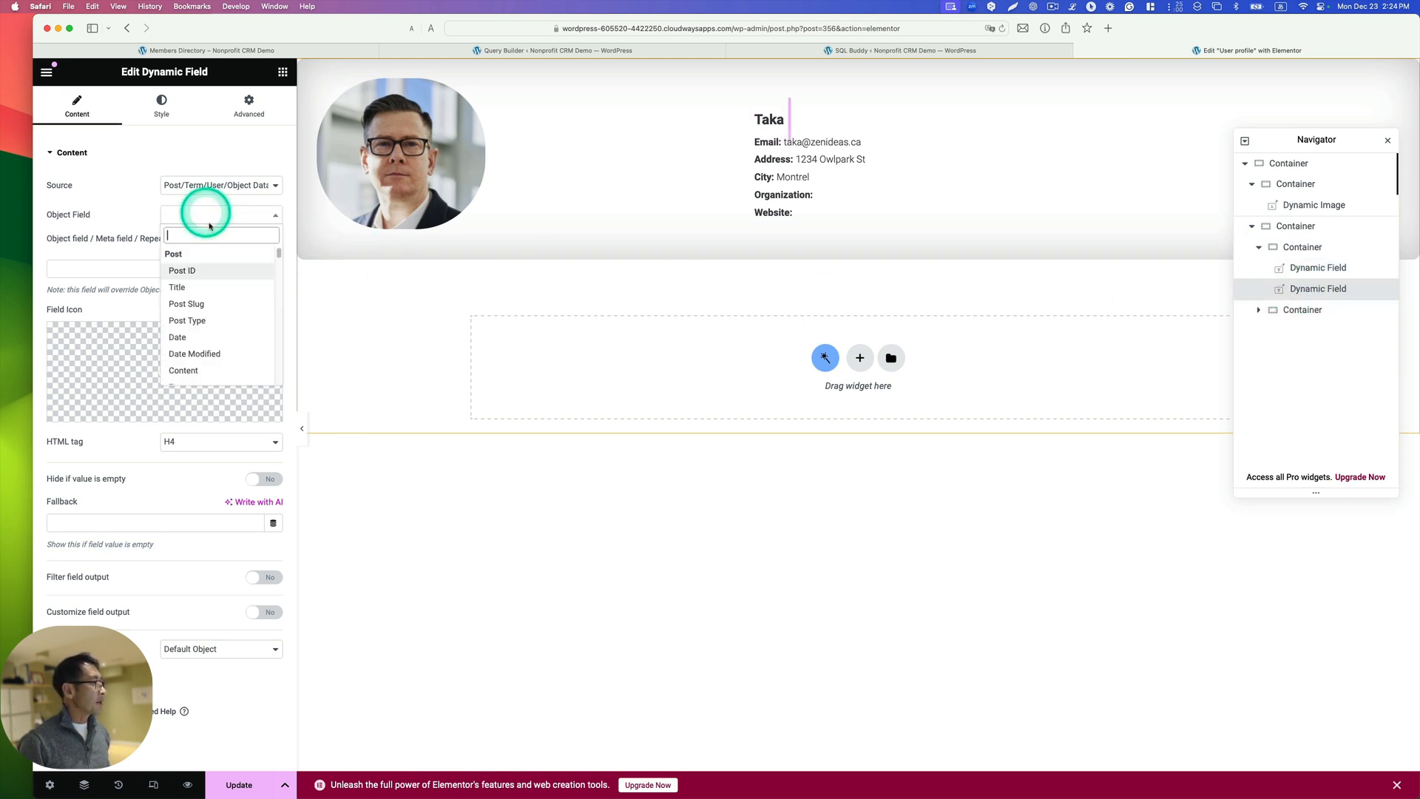
scroll(222, 344, down, 10)
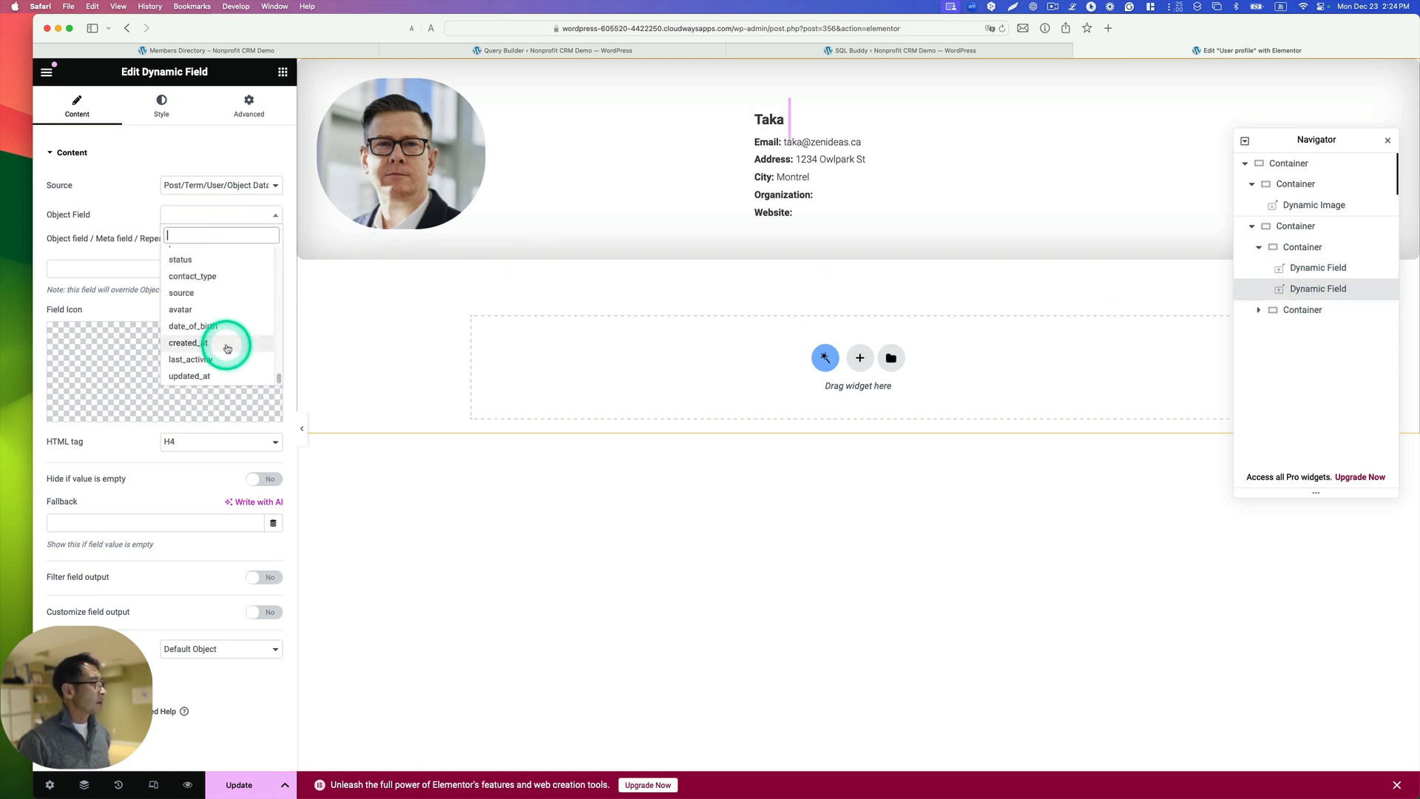
scroll(229, 346, up, 1)
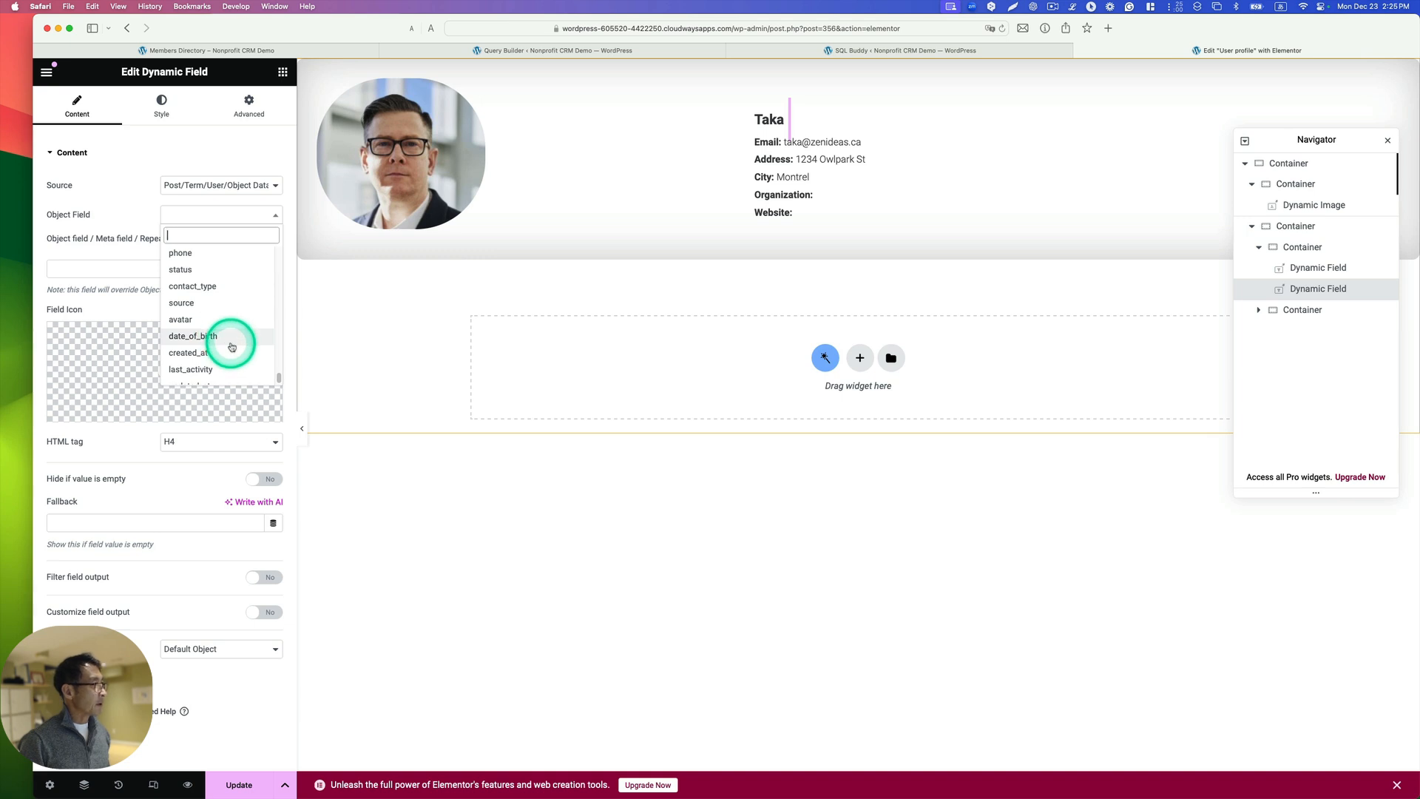
scroll(232, 346, up, 5)
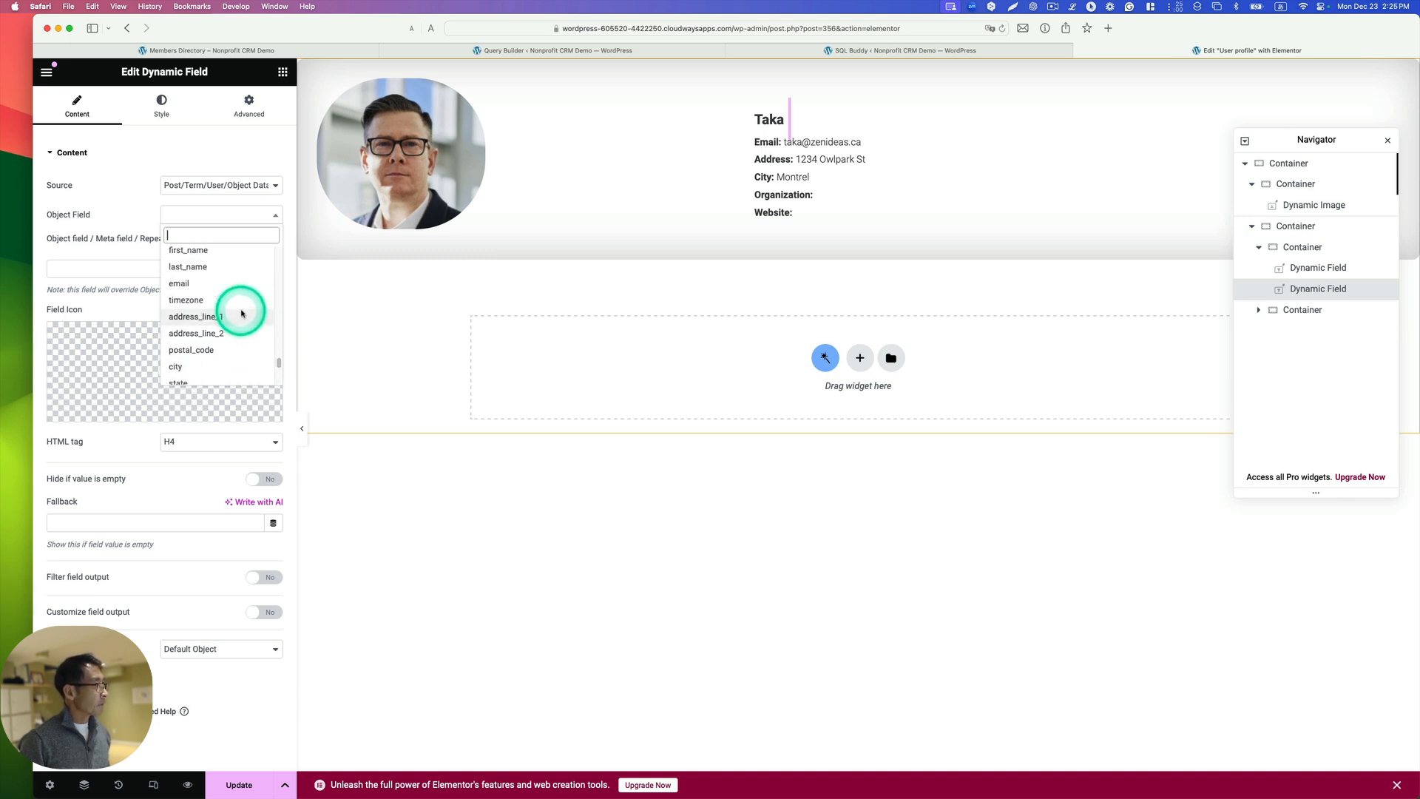
click(229, 267)
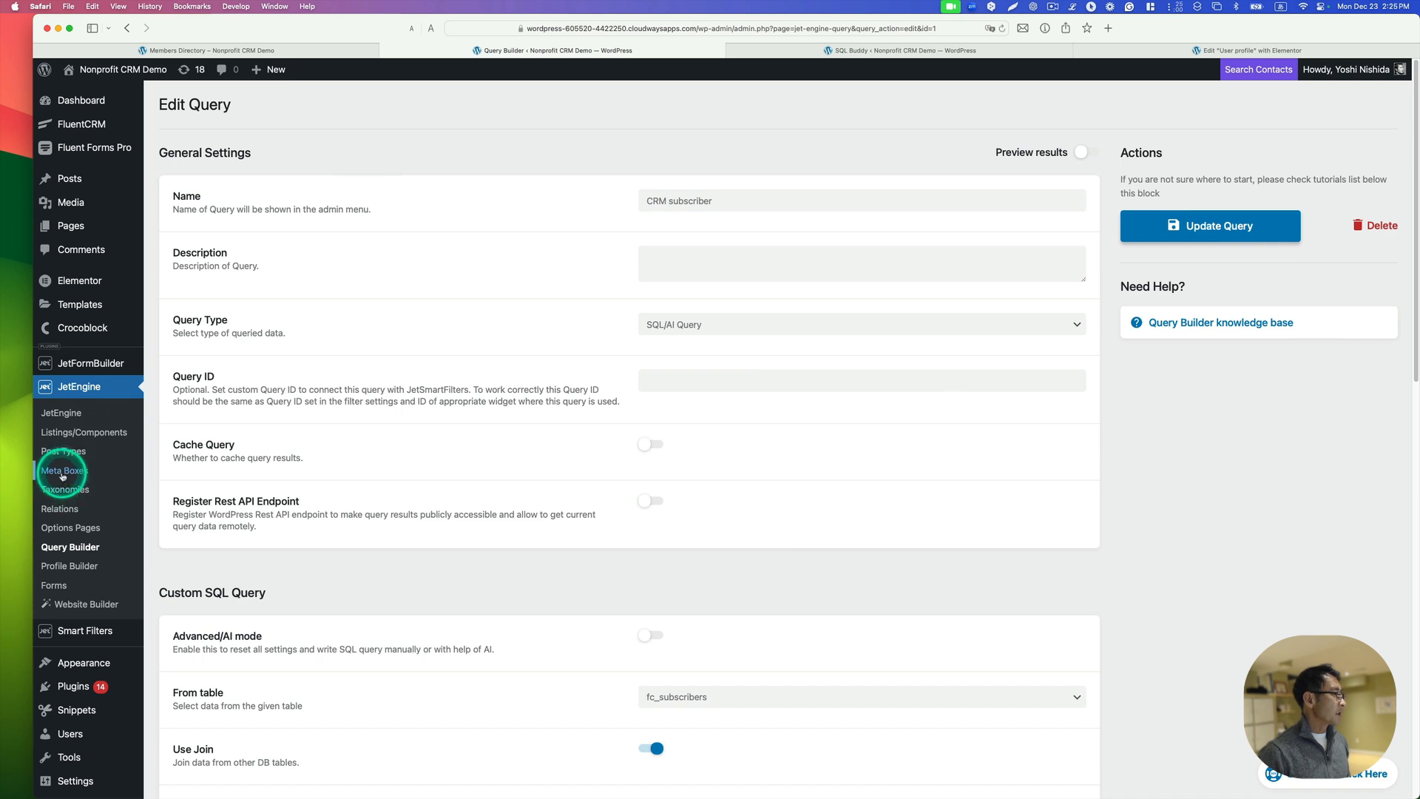
- Open JetEngine's Meta Boxes in a new browser tab and bring up the User meta box's field list
right_click(63, 476)
click(148, 489)
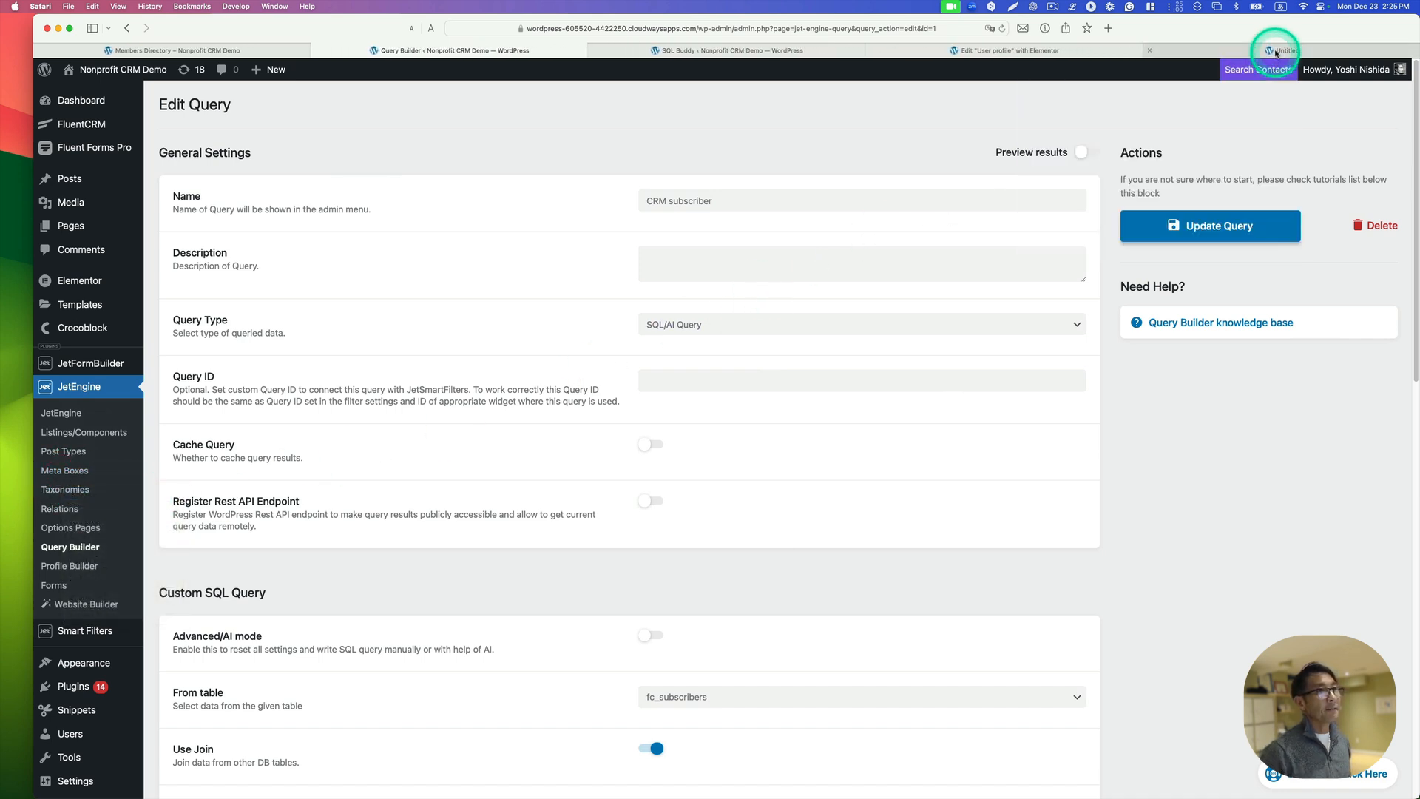
click(1276, 51)
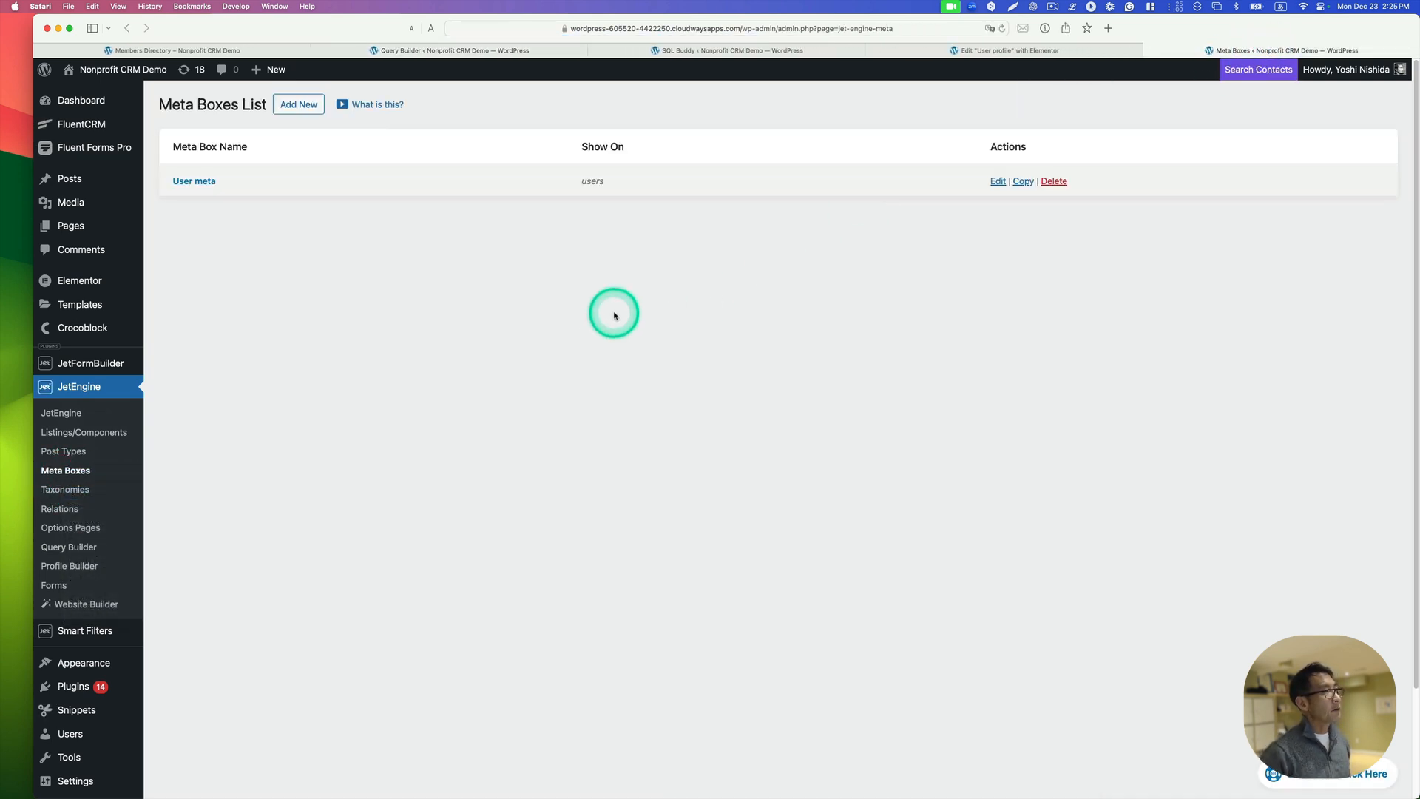
click(198, 181)
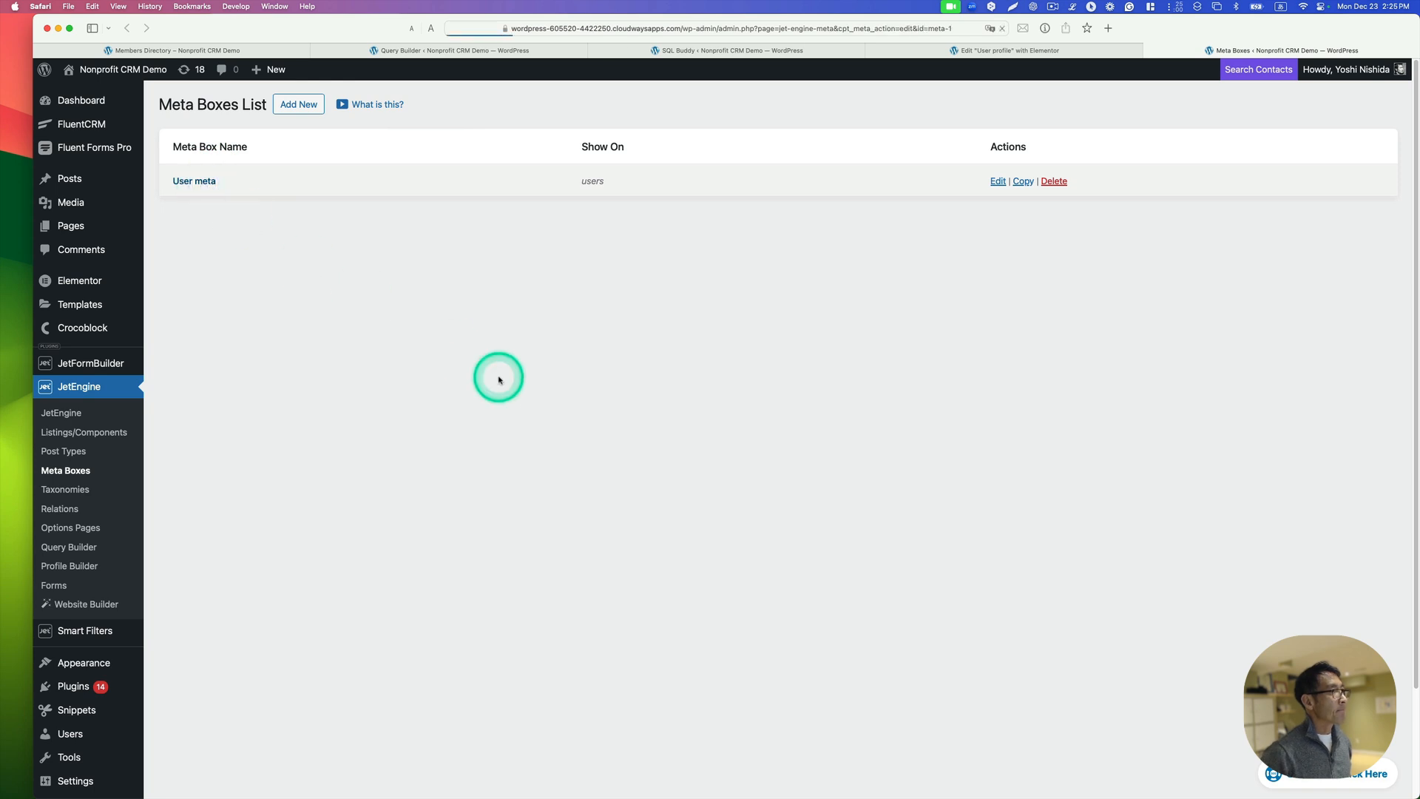
scroll(499, 380, down, 2)
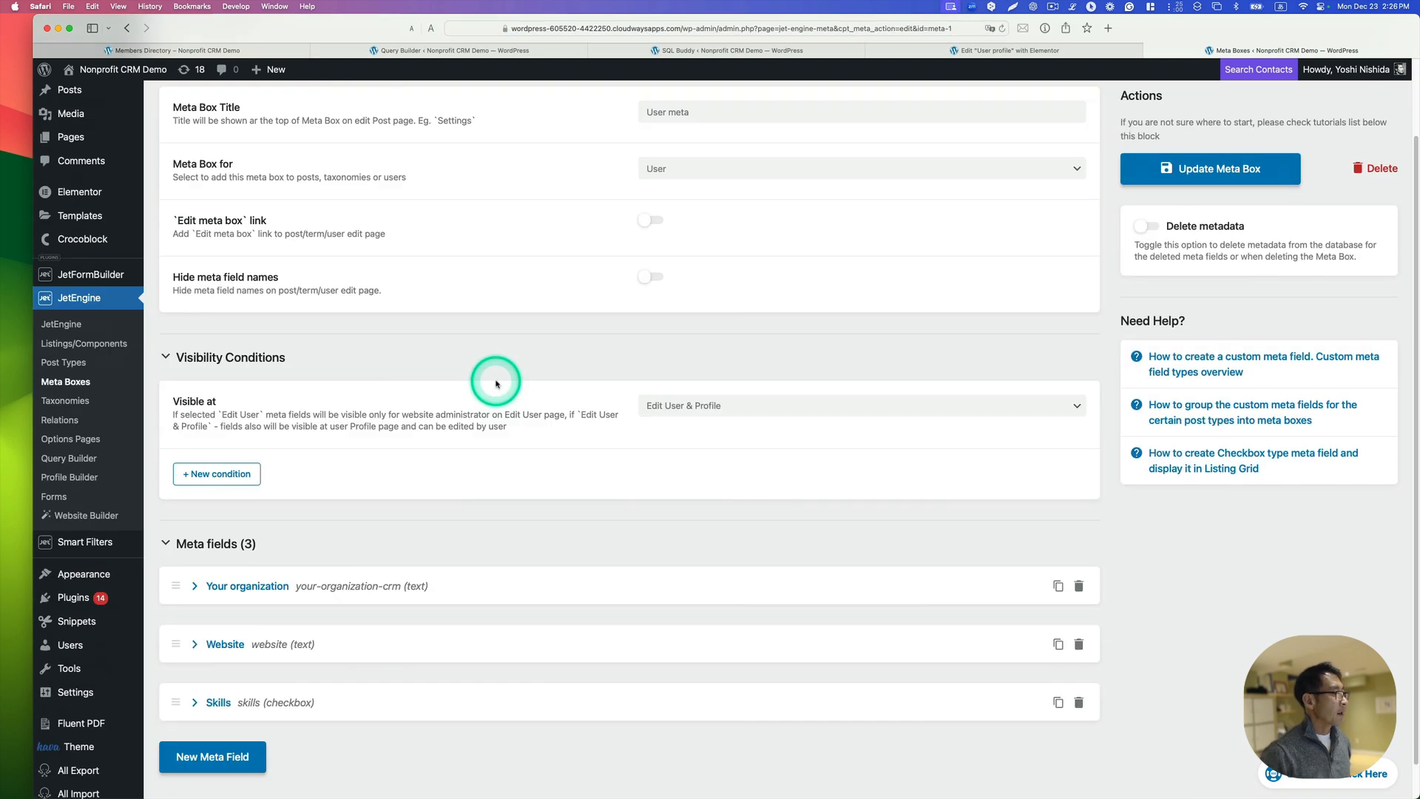
- Expand the Your organization meta field and check its Name/ID
click(197, 587)
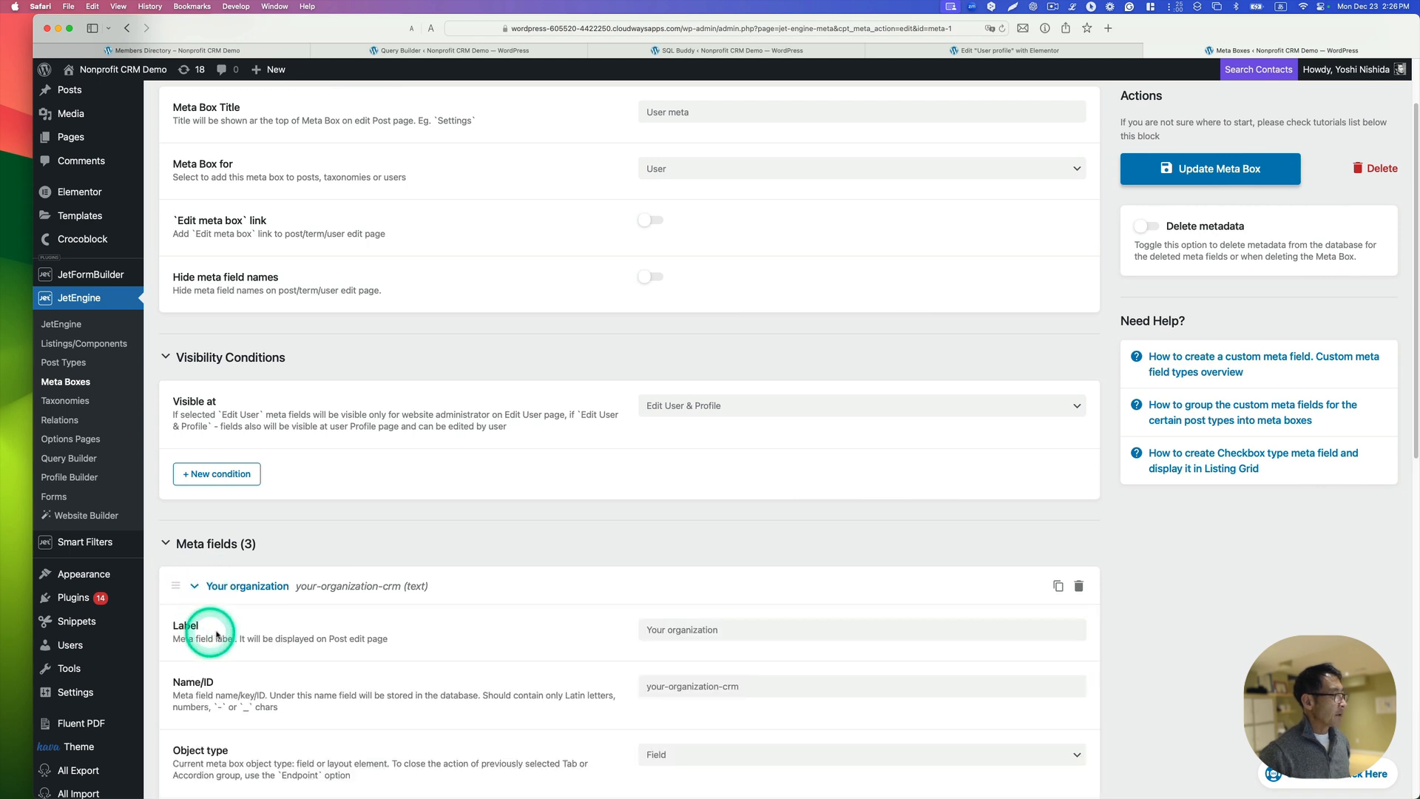
scroll(222, 619, down, 3)
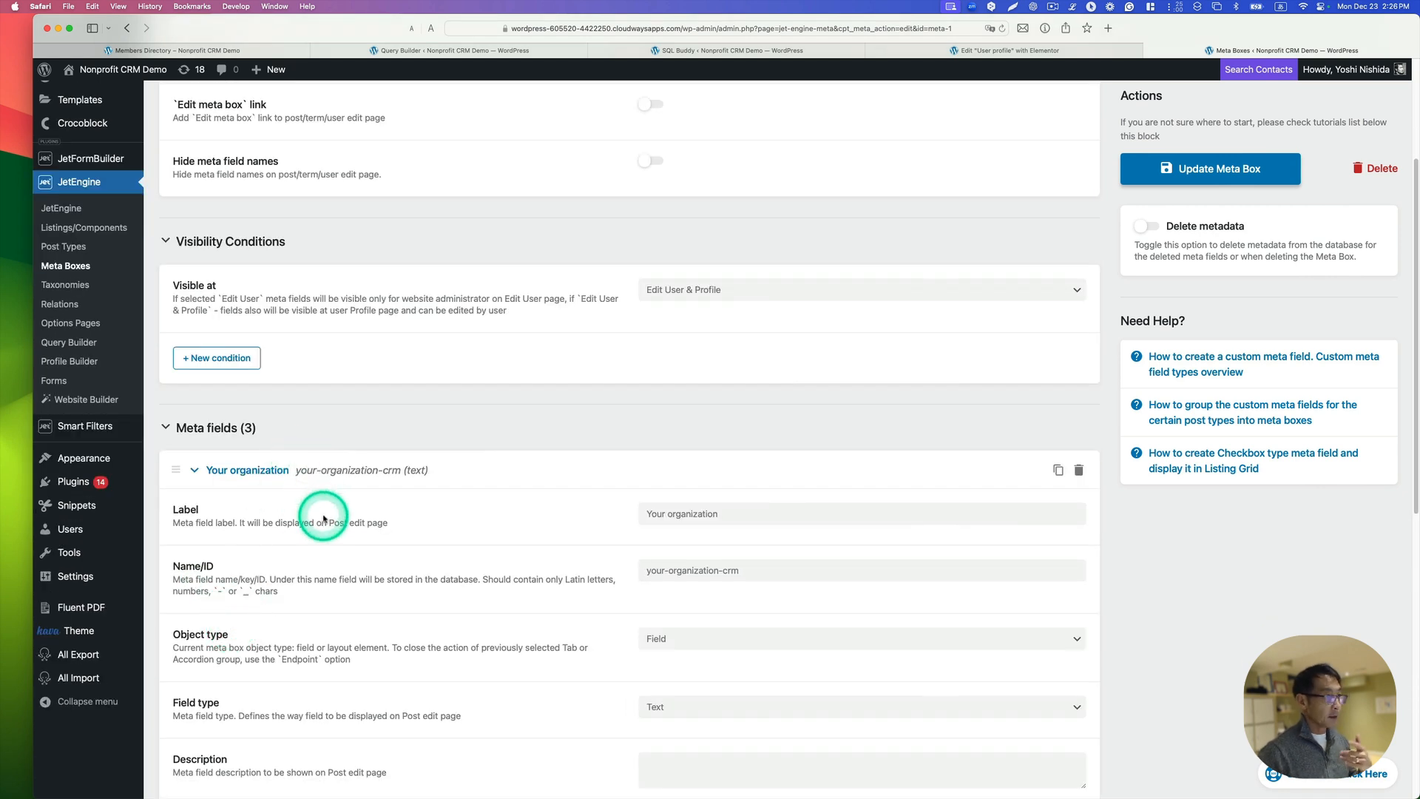
scroll(325, 521, down, 2)
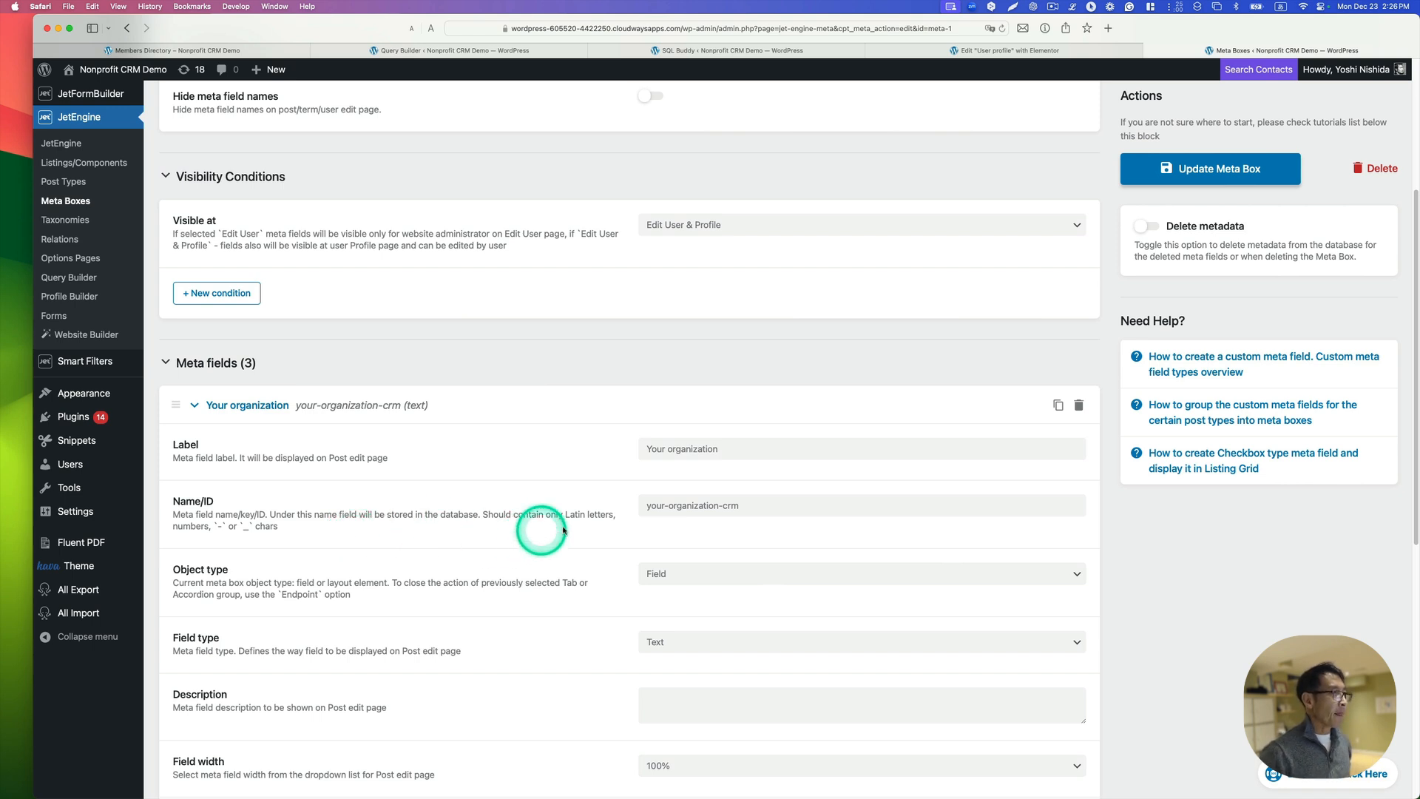
scroll(562, 526, down, 1)
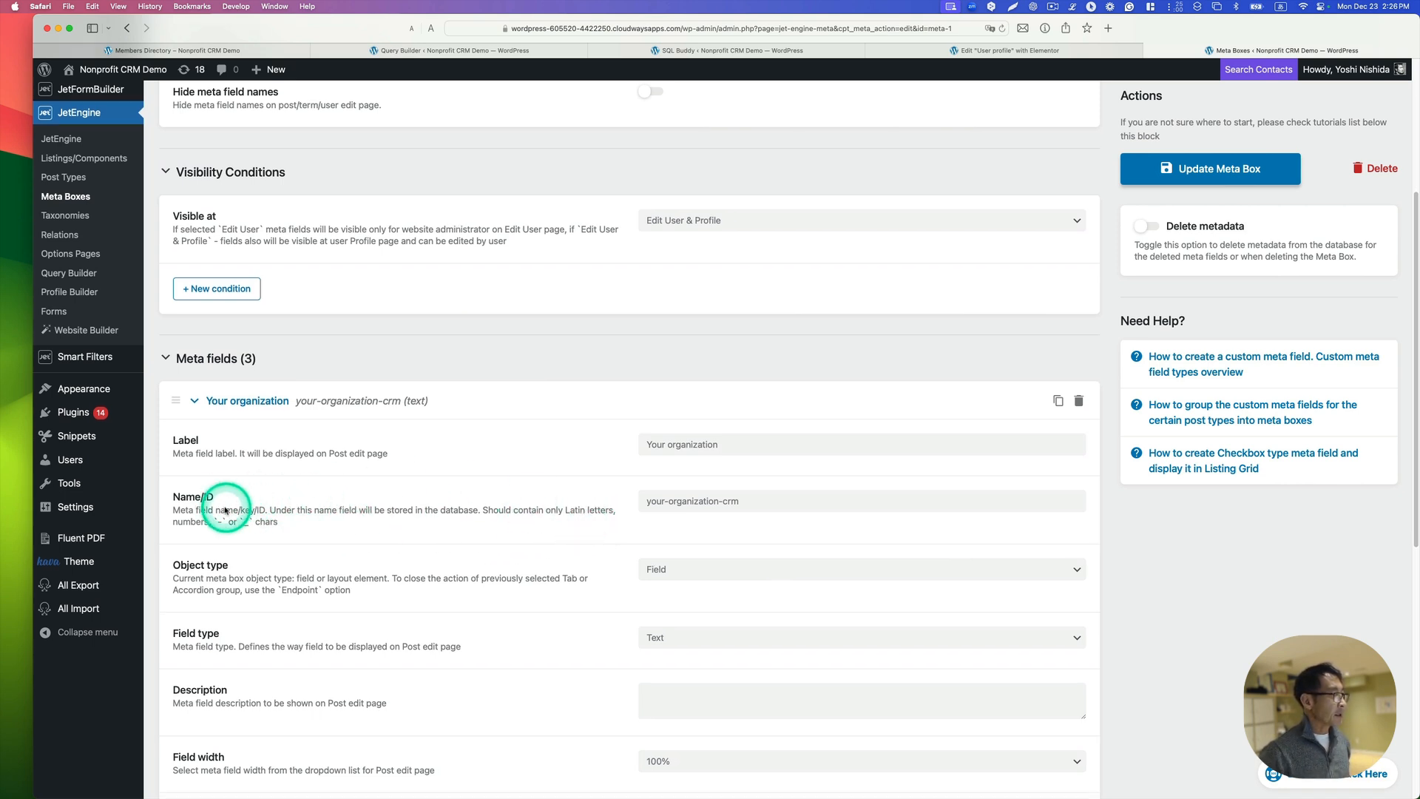
drag(760, 501, 652, 500)
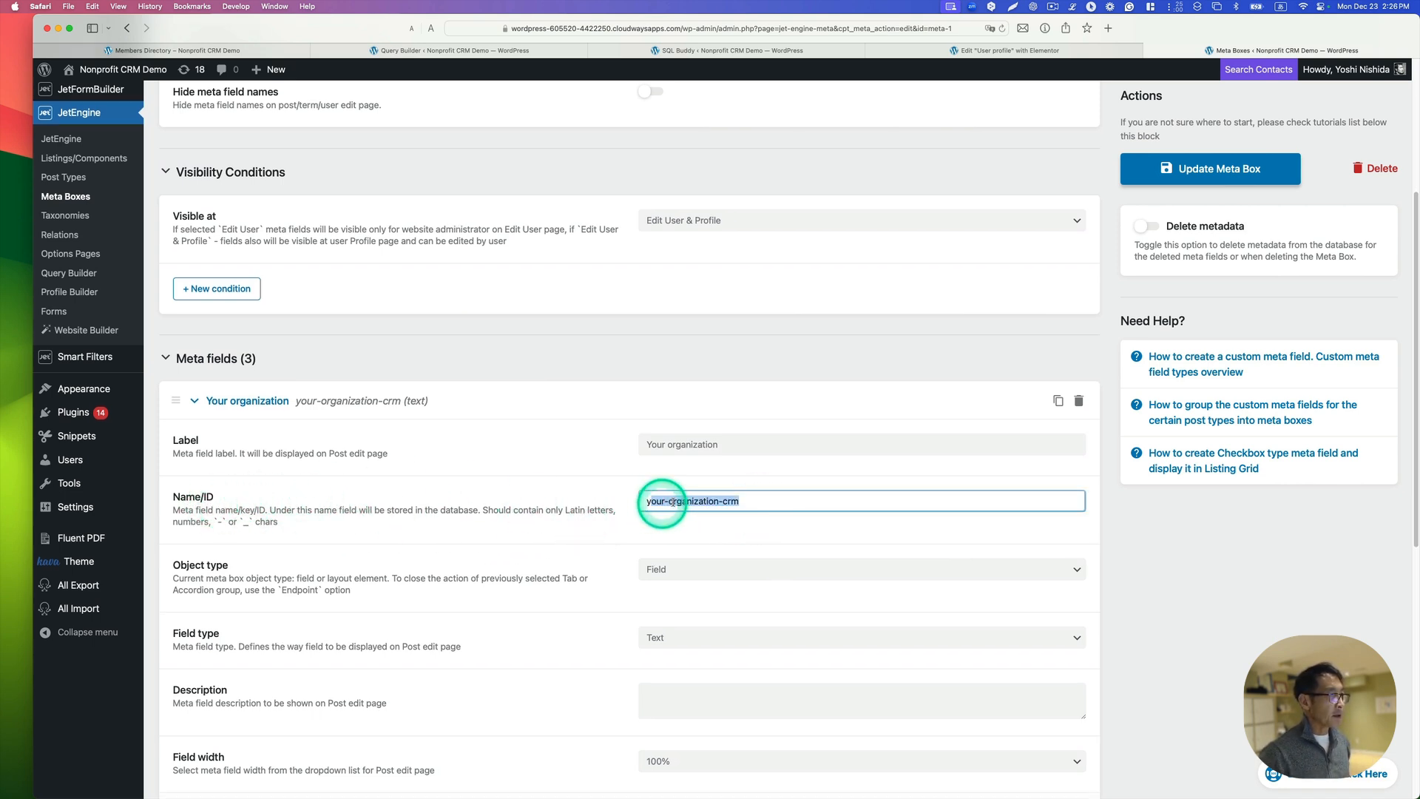
click(741, 513)
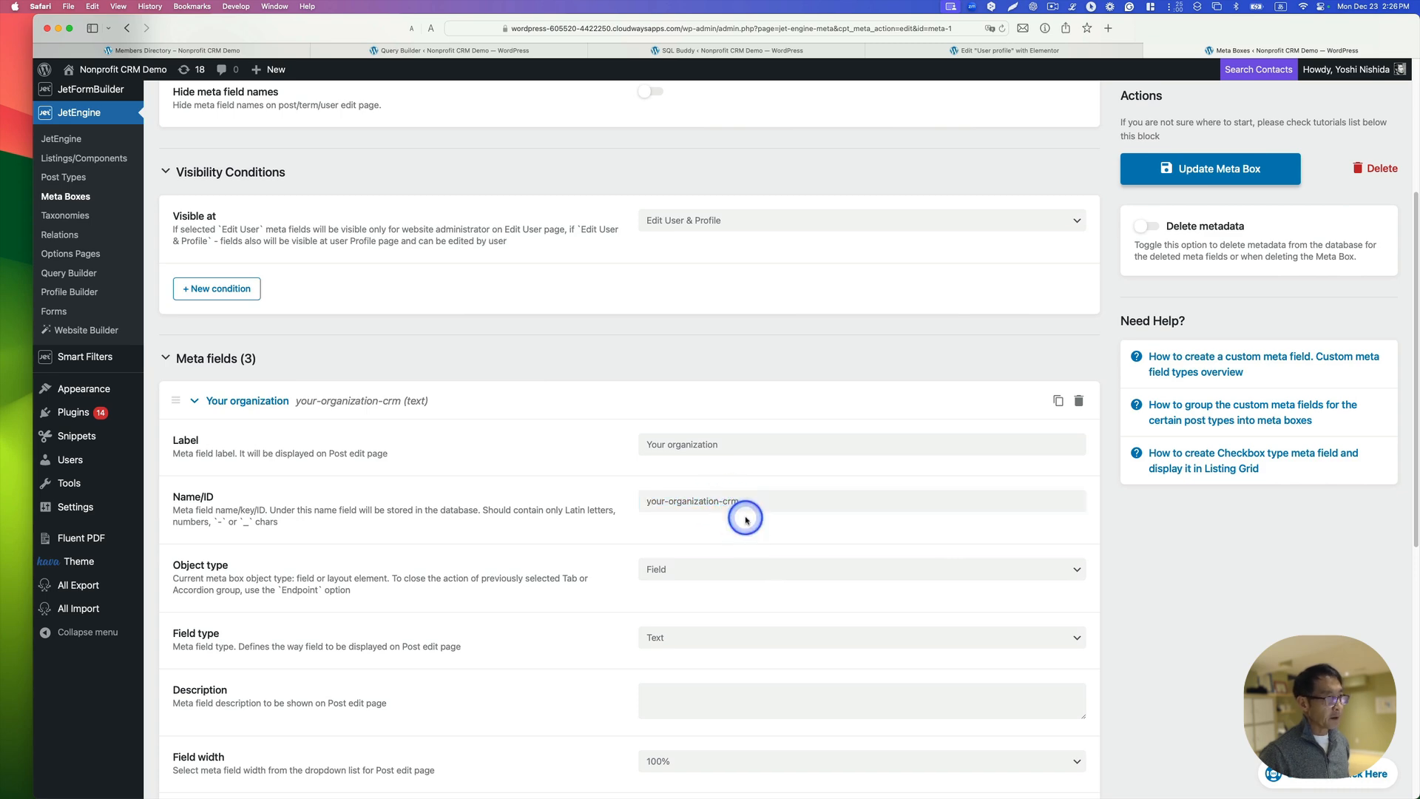
- Expand the Website meta field and check its Name/ID
scroll(698, 545, down, 10)
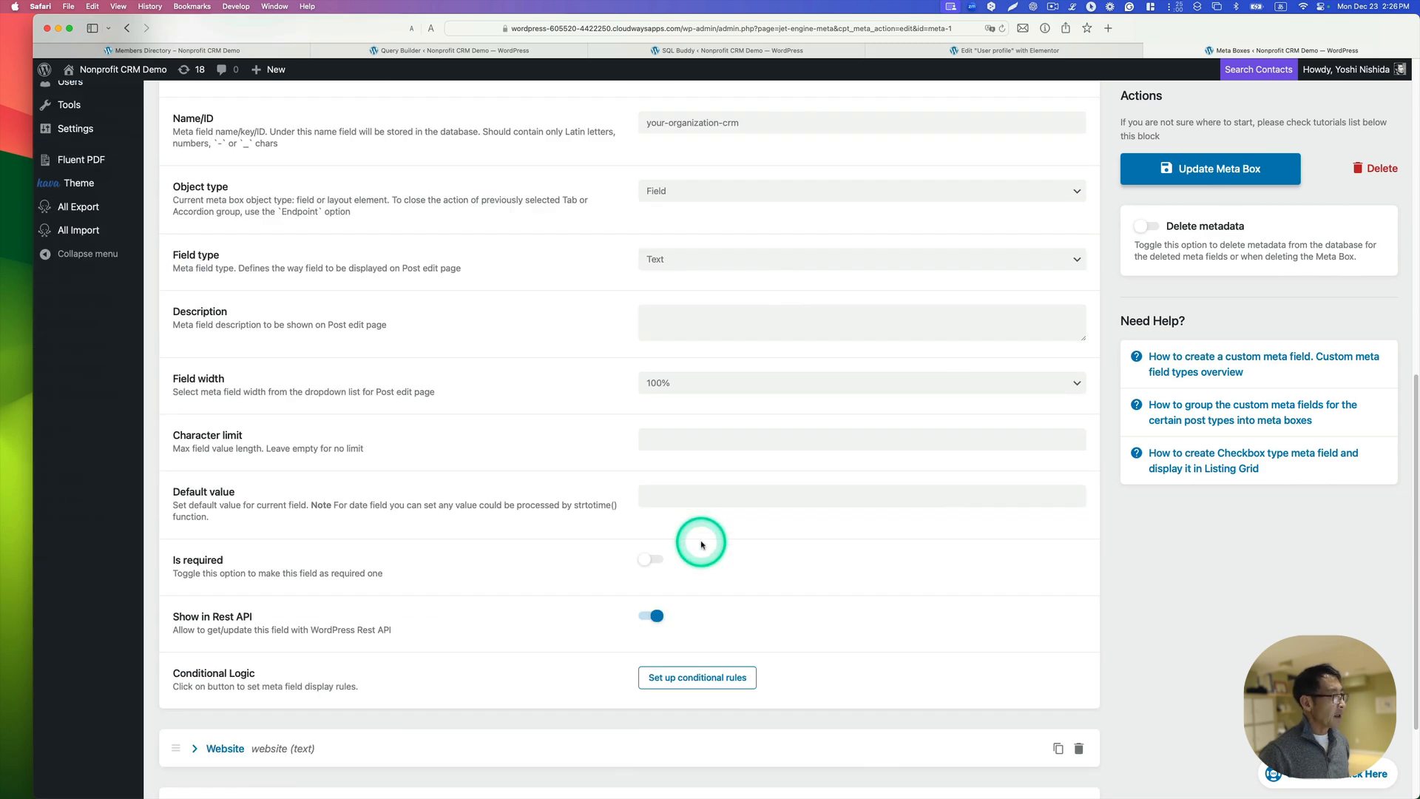
click(223, 749)
scroll(349, 692, down, 10)
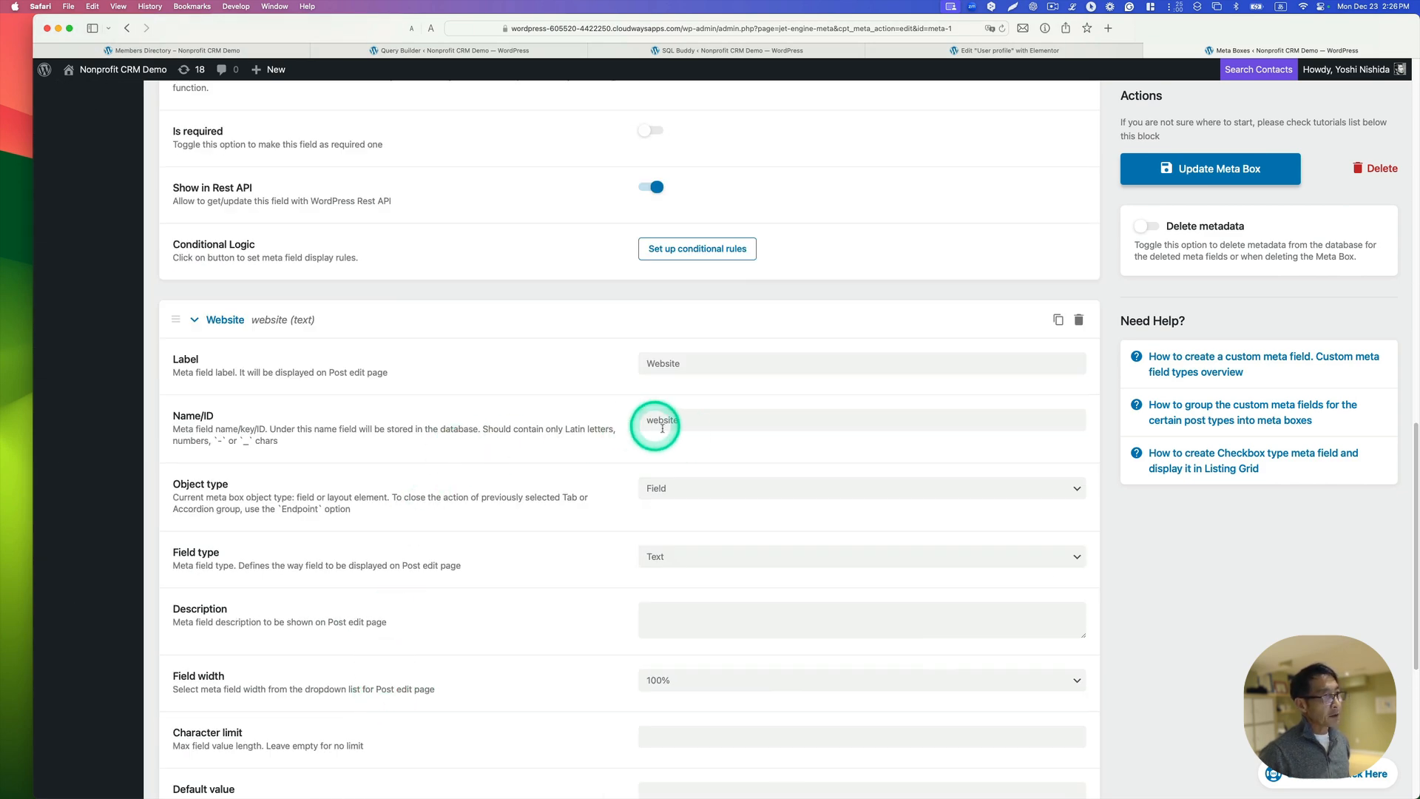
double_click(692, 423)
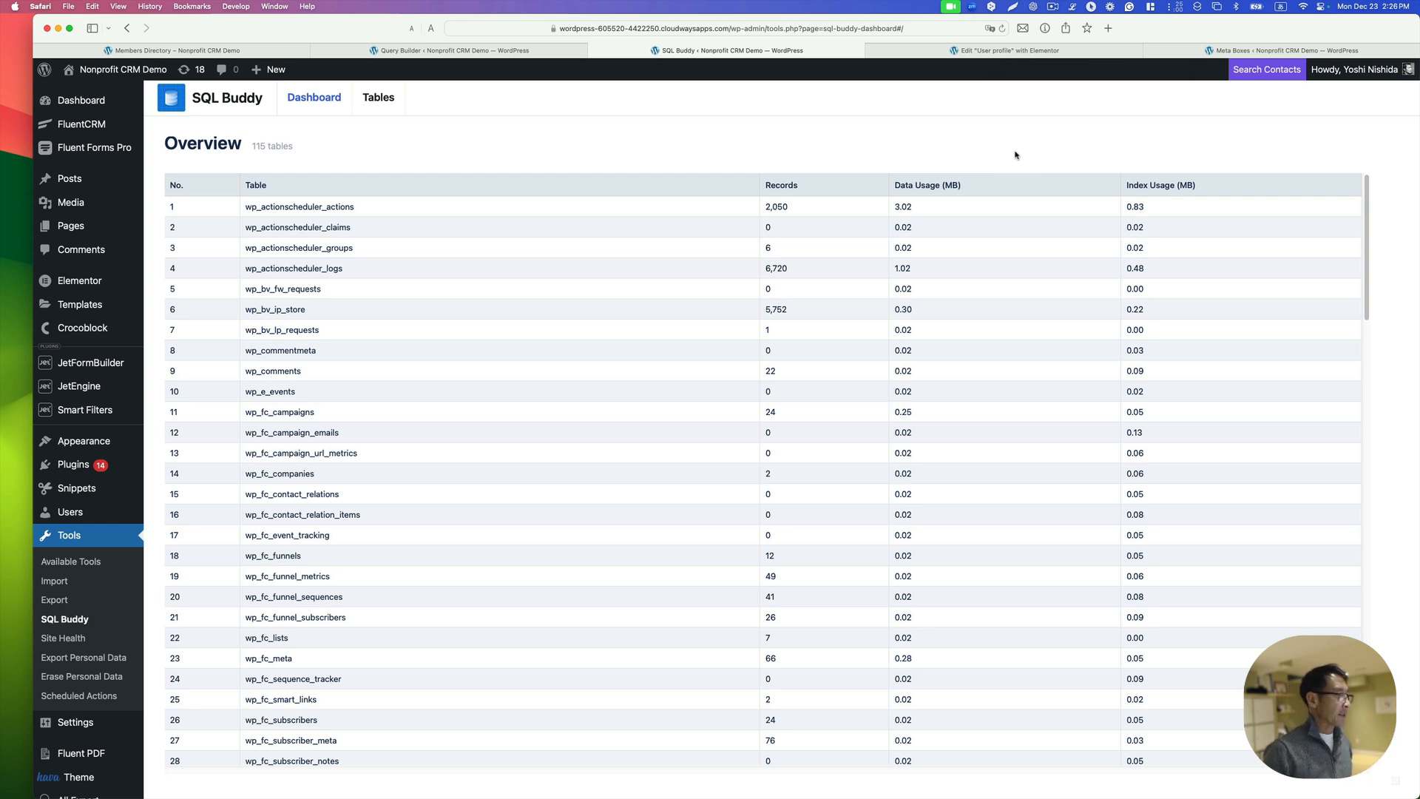
- Find the wp_usermeta table in the SQL Buddy overview and open its records
scroll(481, 518, down, 10)
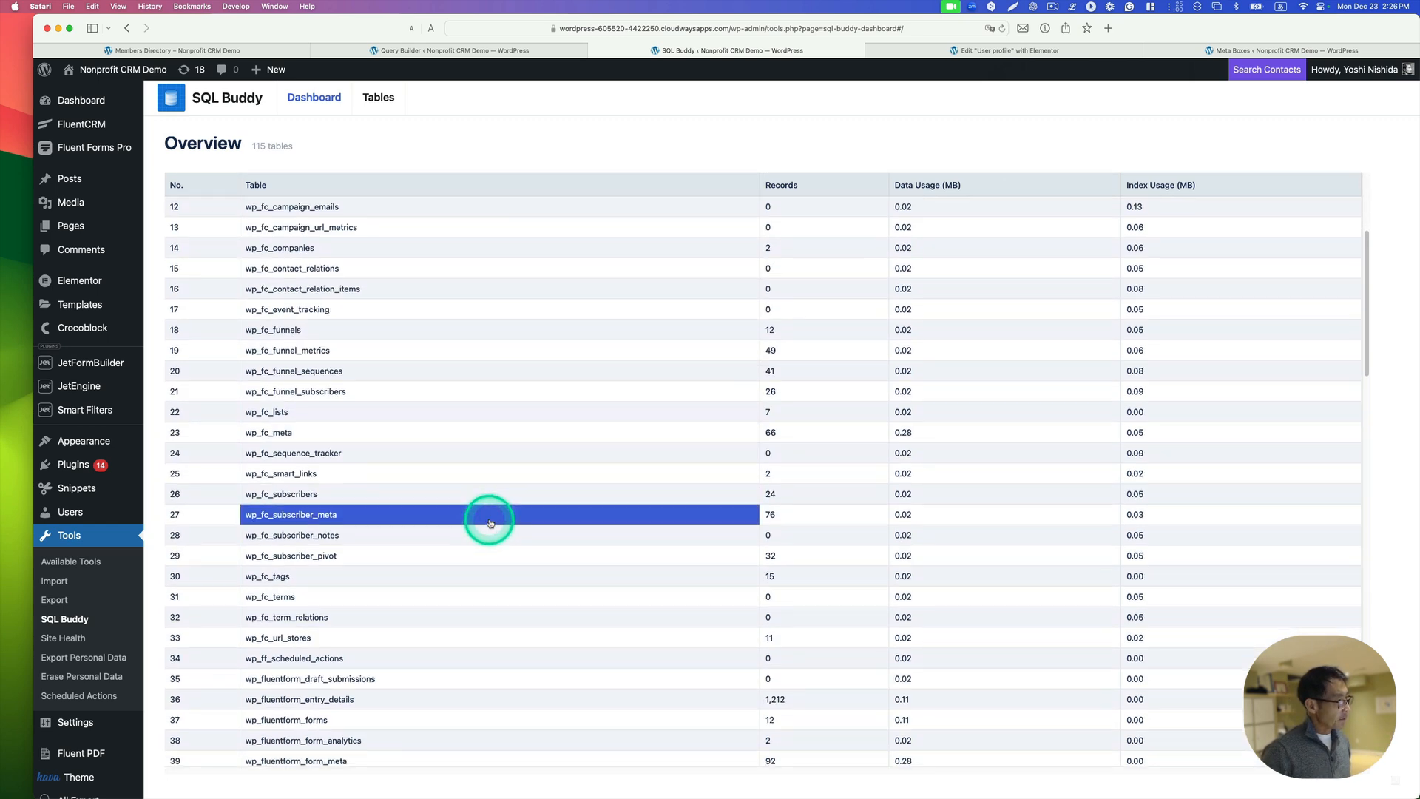
scroll(494, 523, down, 2)
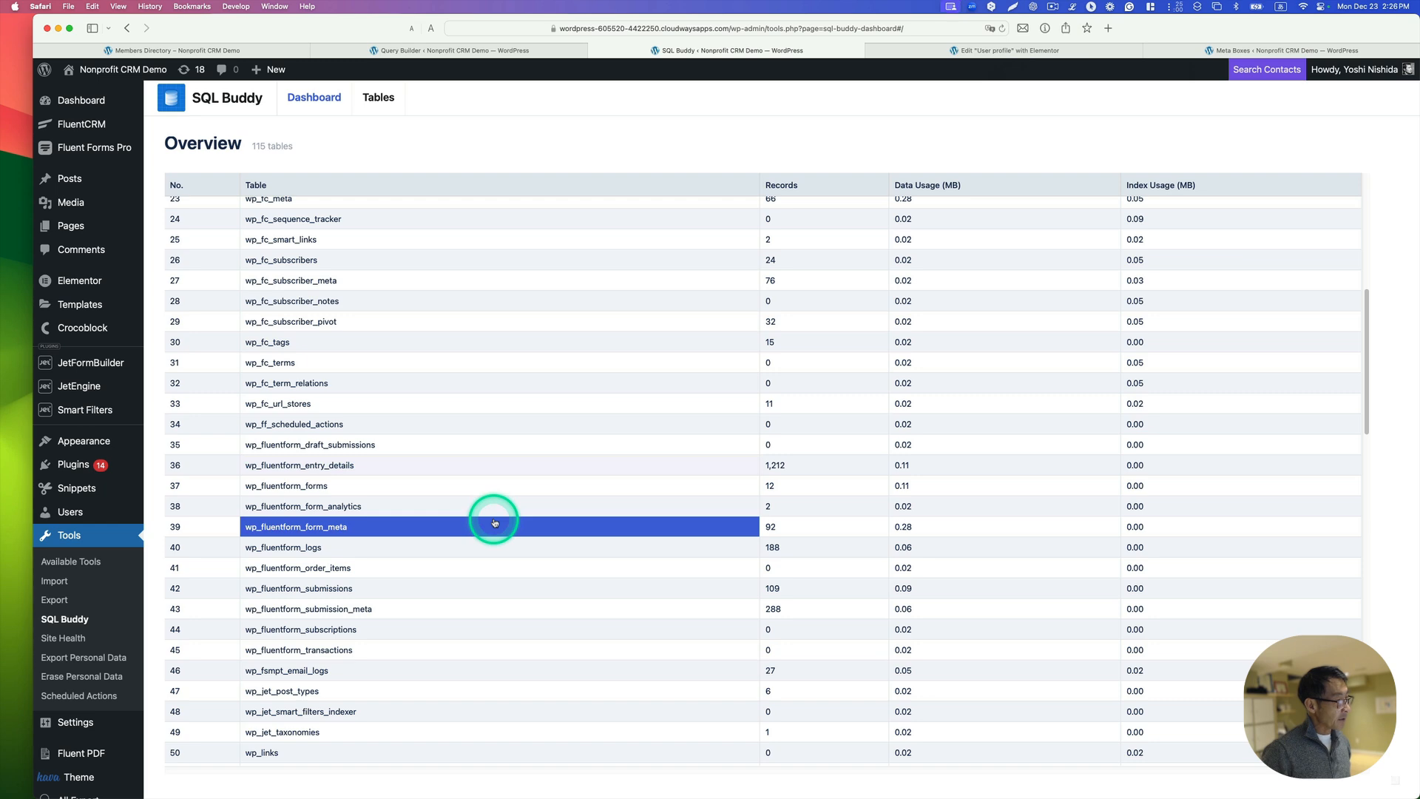
scroll(495, 523, down, 12)
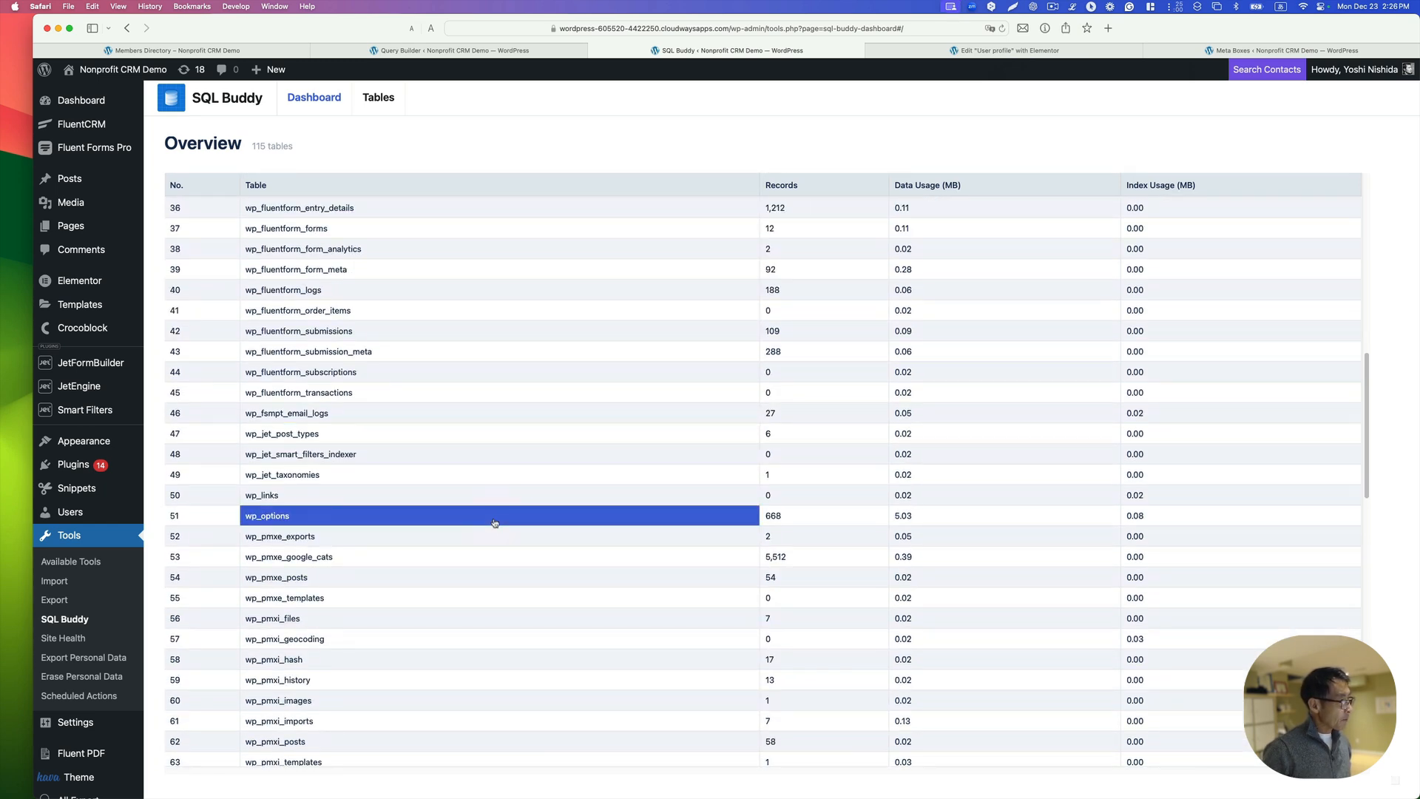
scroll(495, 523, down, 3)
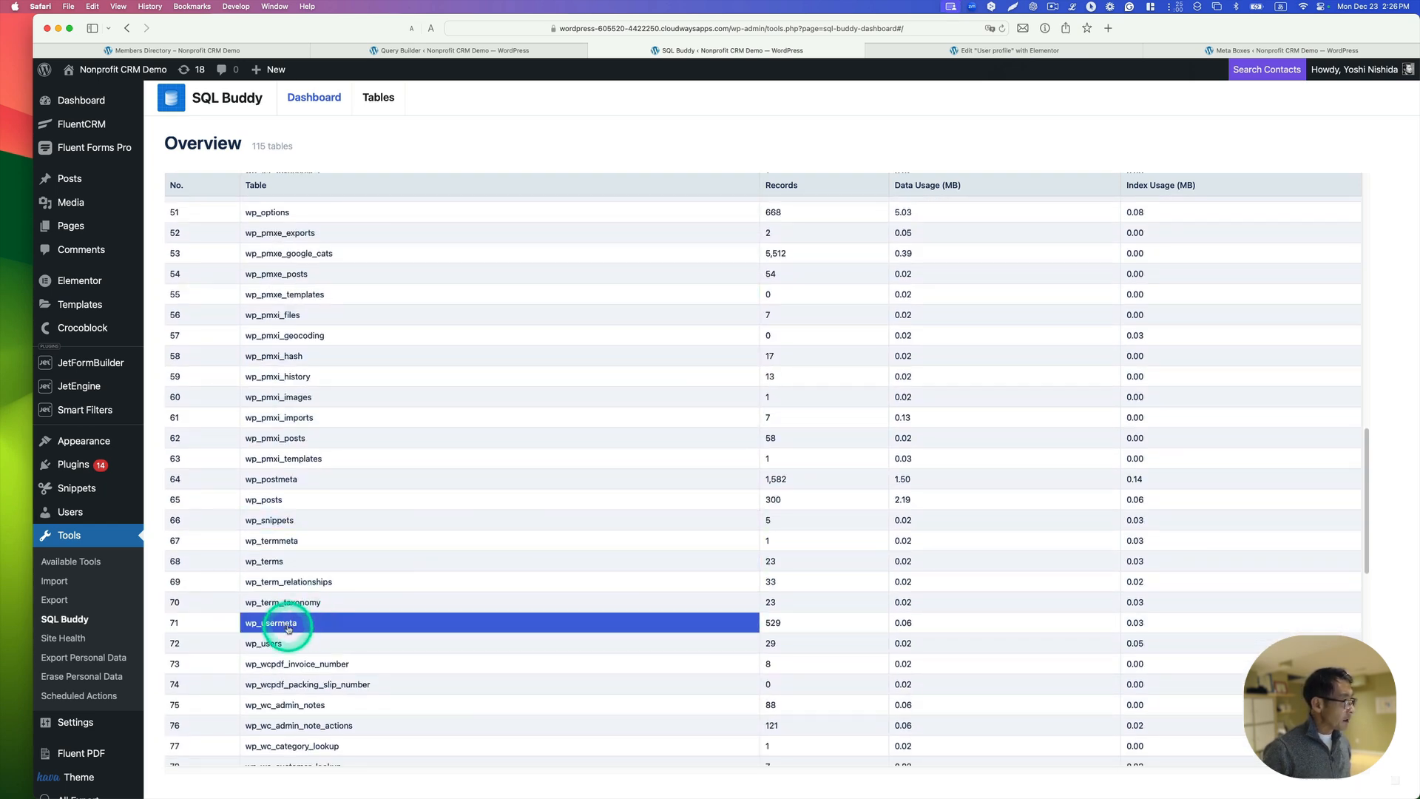
click(281, 627)
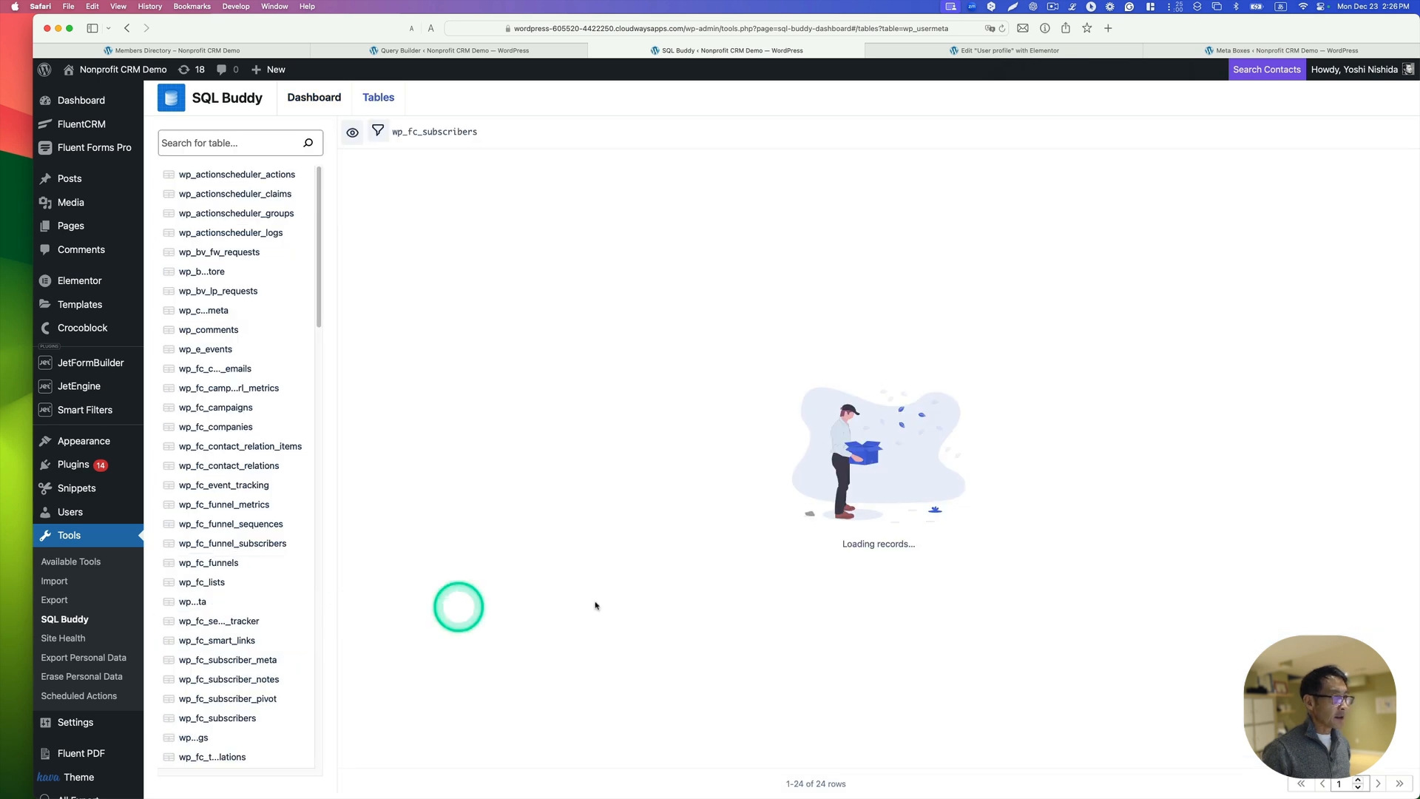
- Page through the wp_usermeta records to examine the your-organization-crm and website meta keys and their user IDs
click(1380, 783)
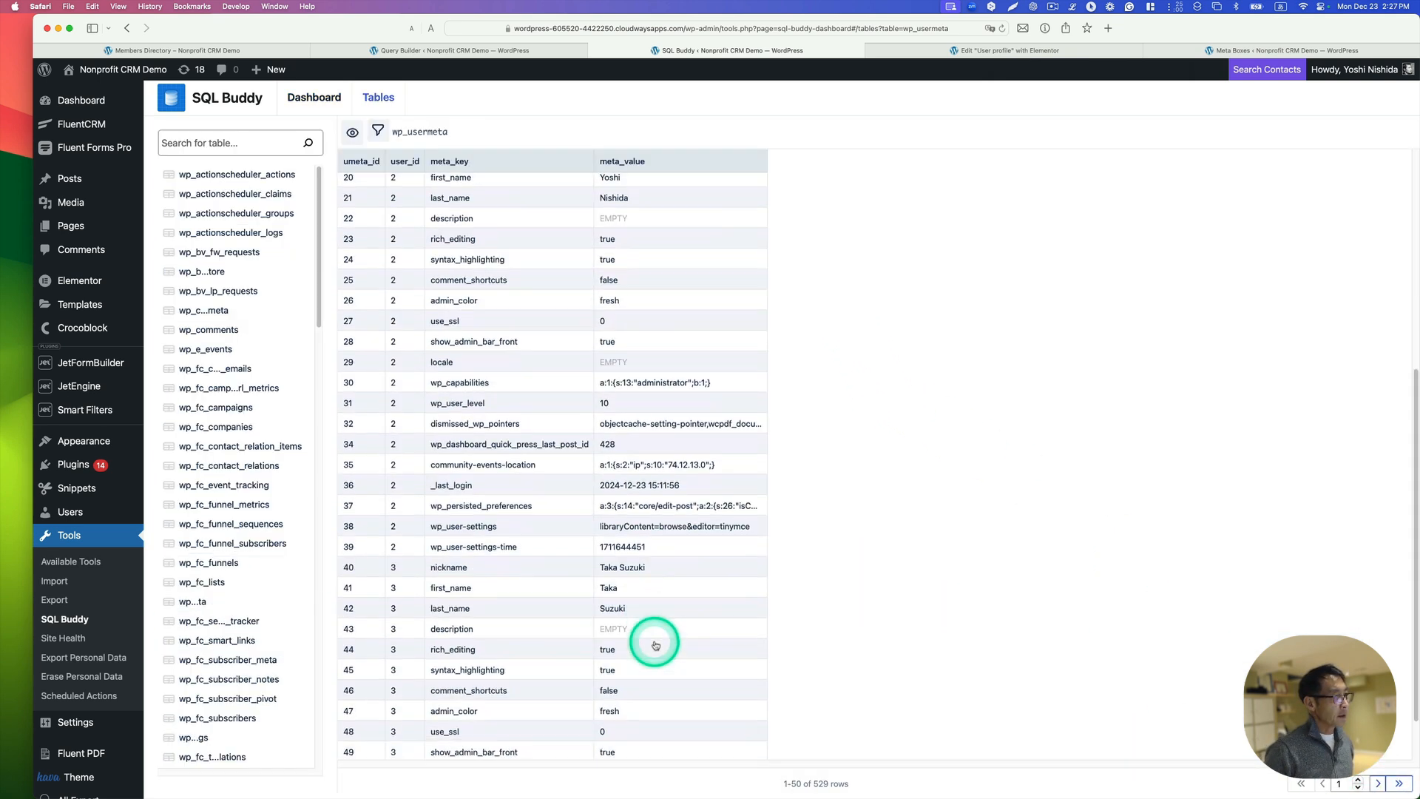
scroll(654, 642, down, 5)
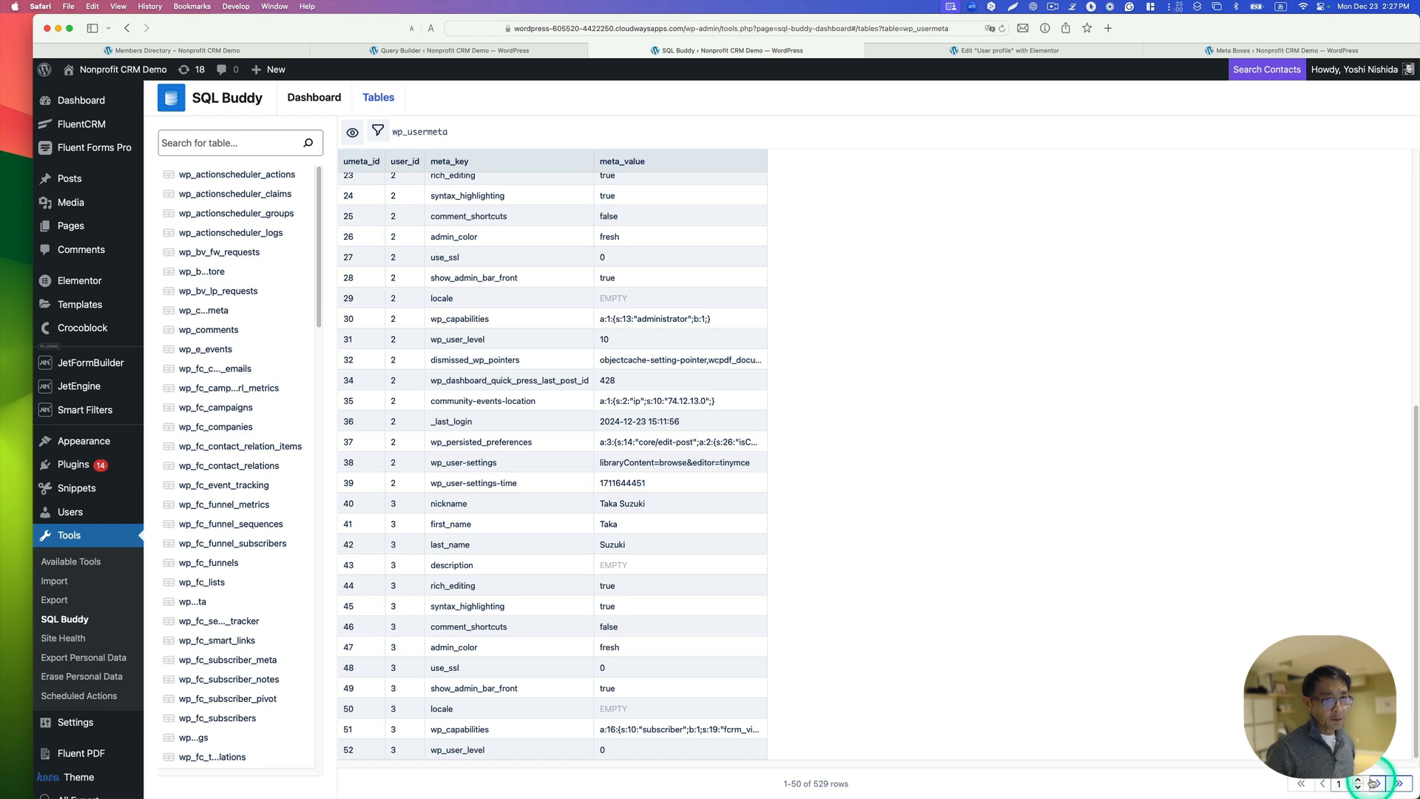
click(1374, 783)
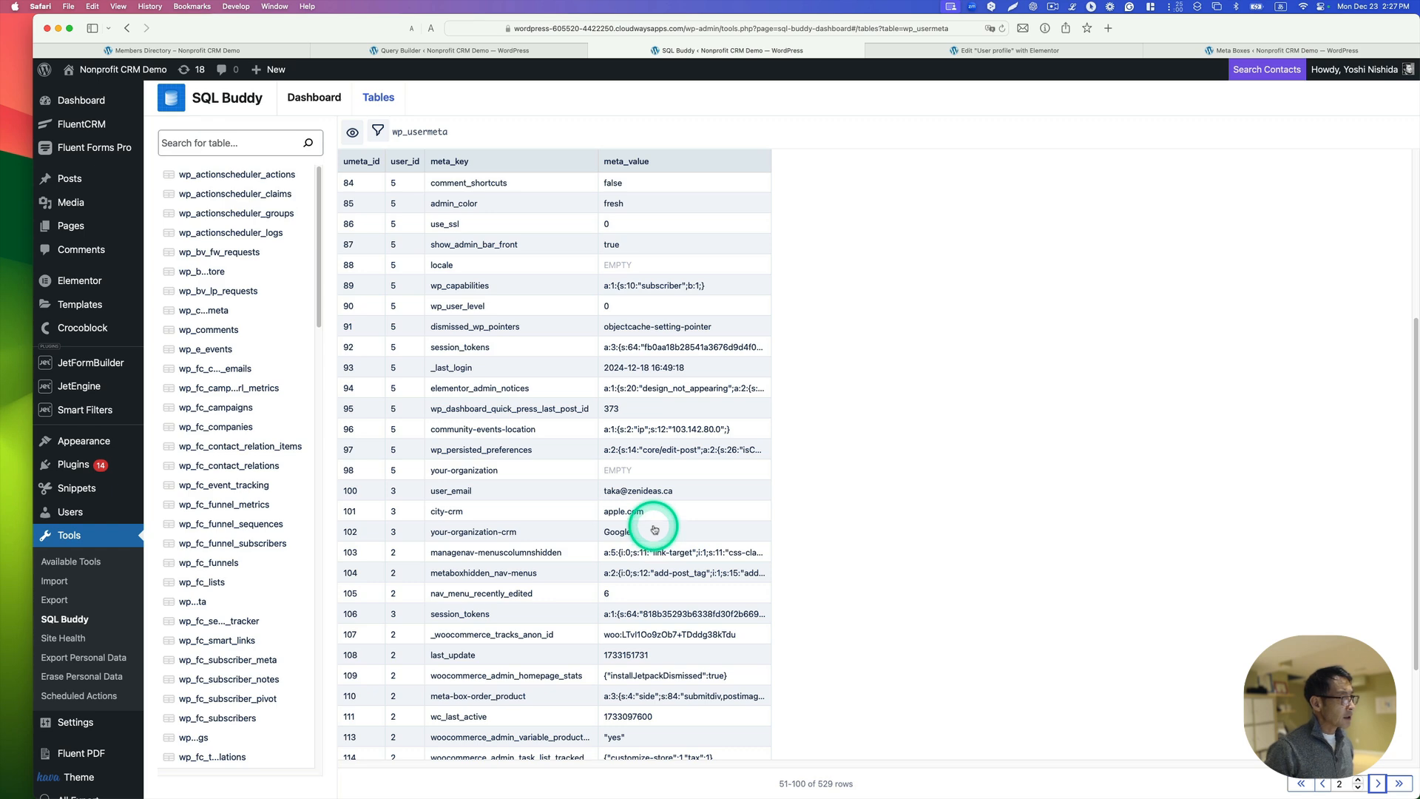
scroll(654, 529, down, 1)
scroll(654, 530, down, 3)
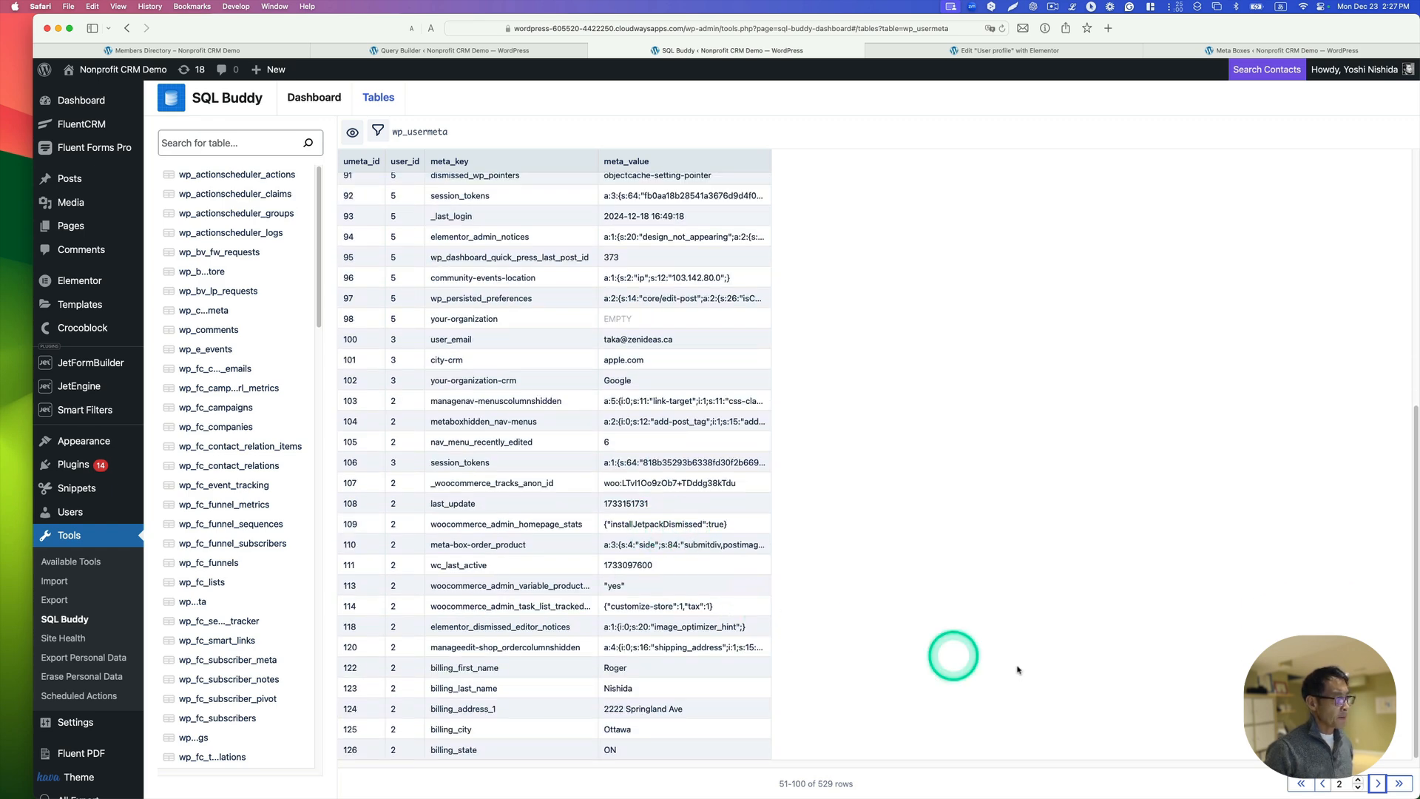
click(1376, 786)
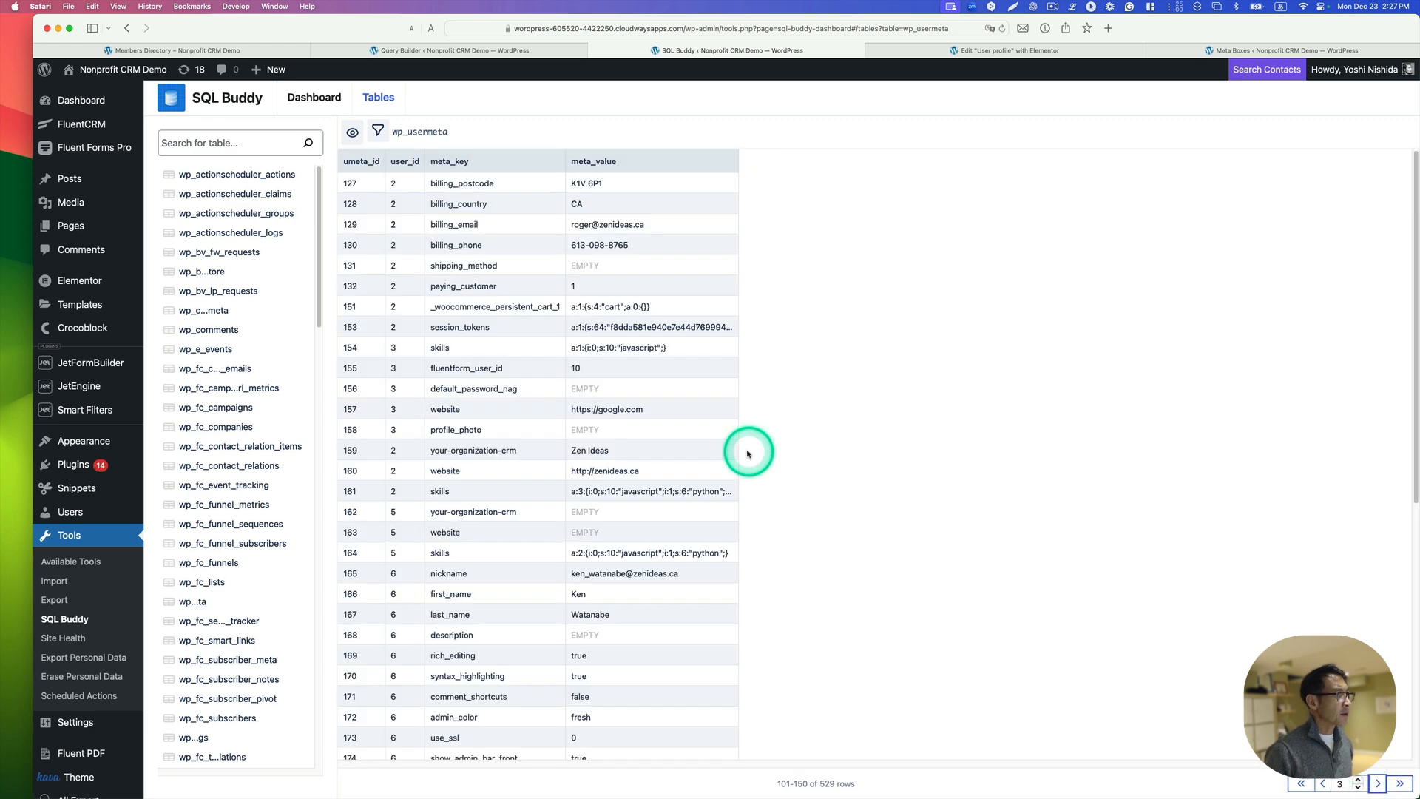
scroll(668, 360, down, 1)
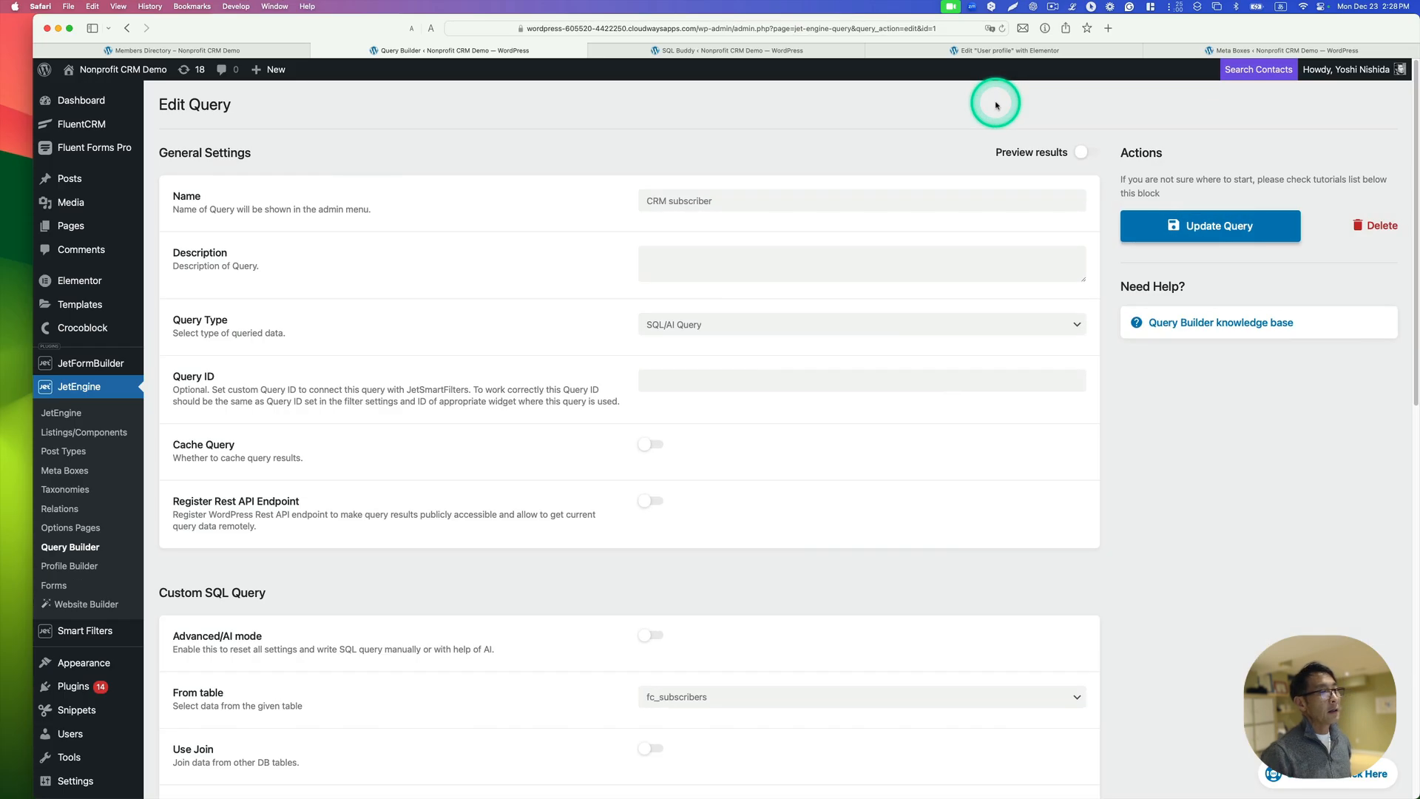
- Enable Use Join in the CRM subscriber query and add a join table entry
scroll(992, 355, down, 4)
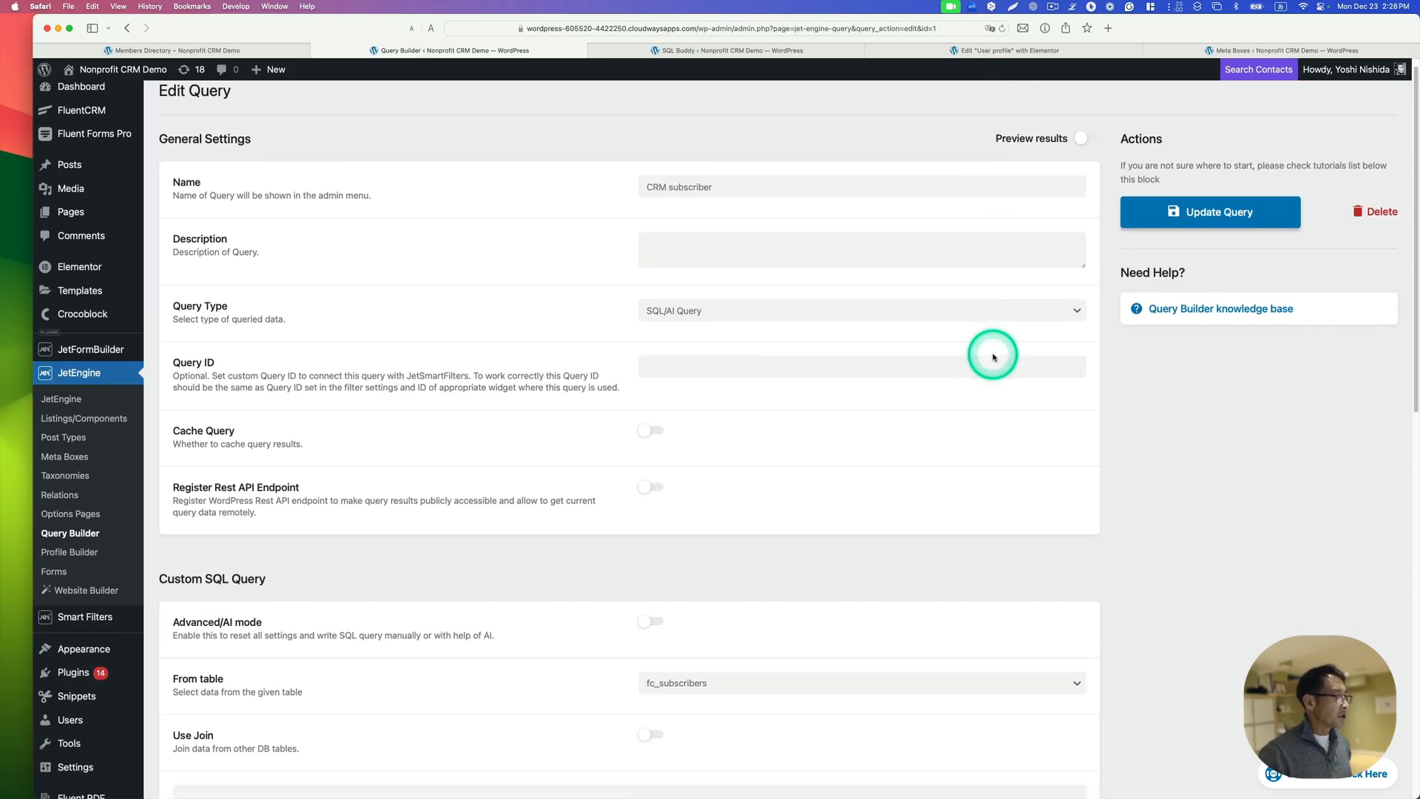
scroll(993, 359, down, 3)
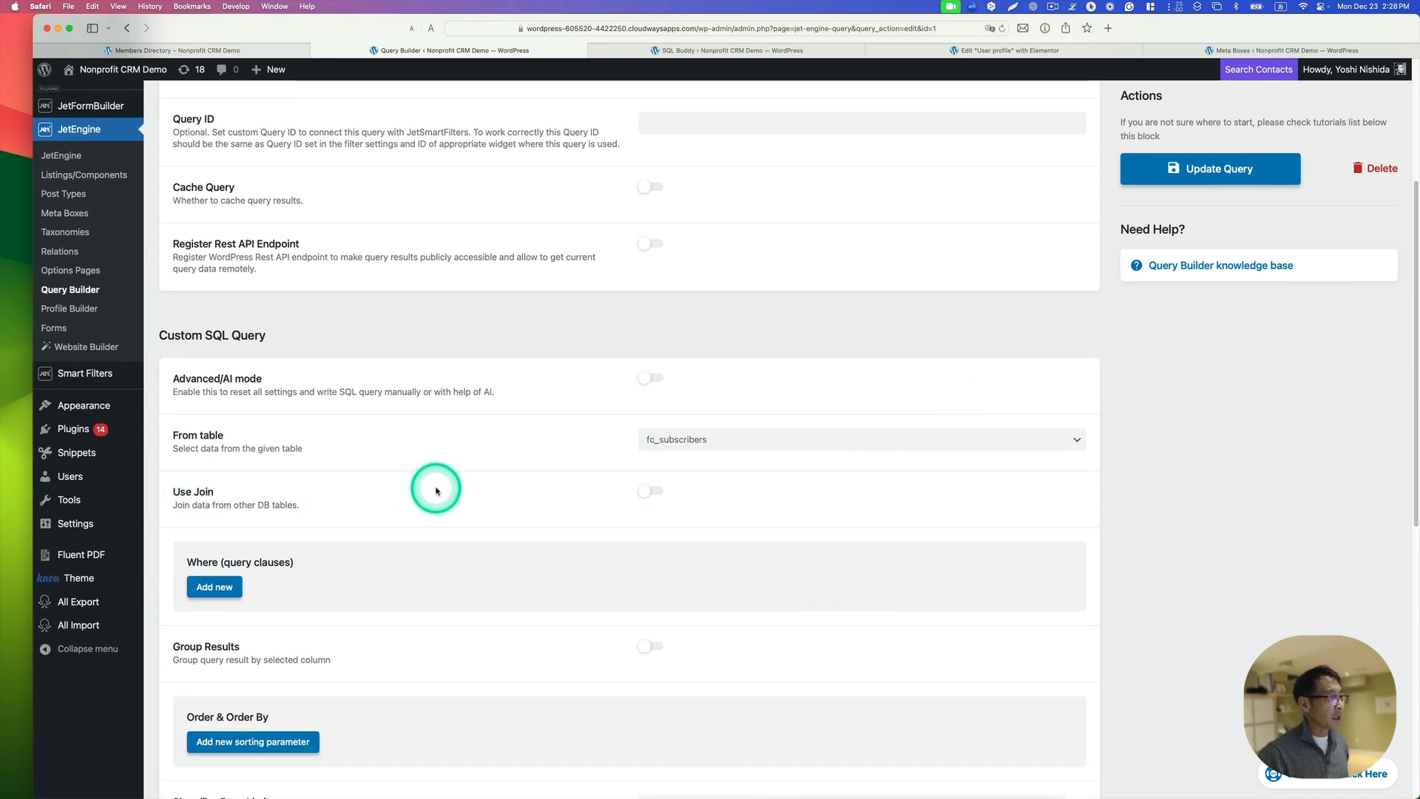
click(642, 494)
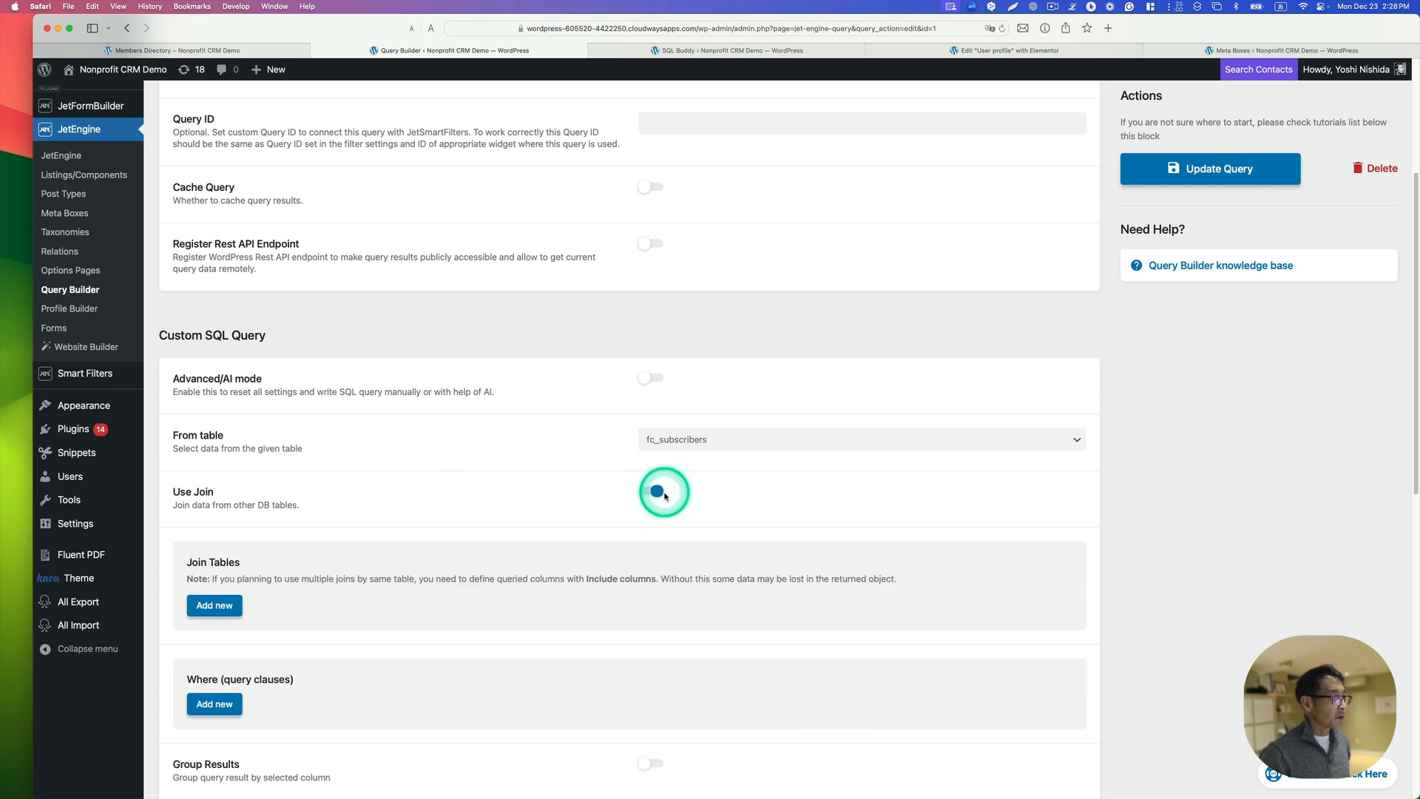
scroll(660, 498, down, 1)
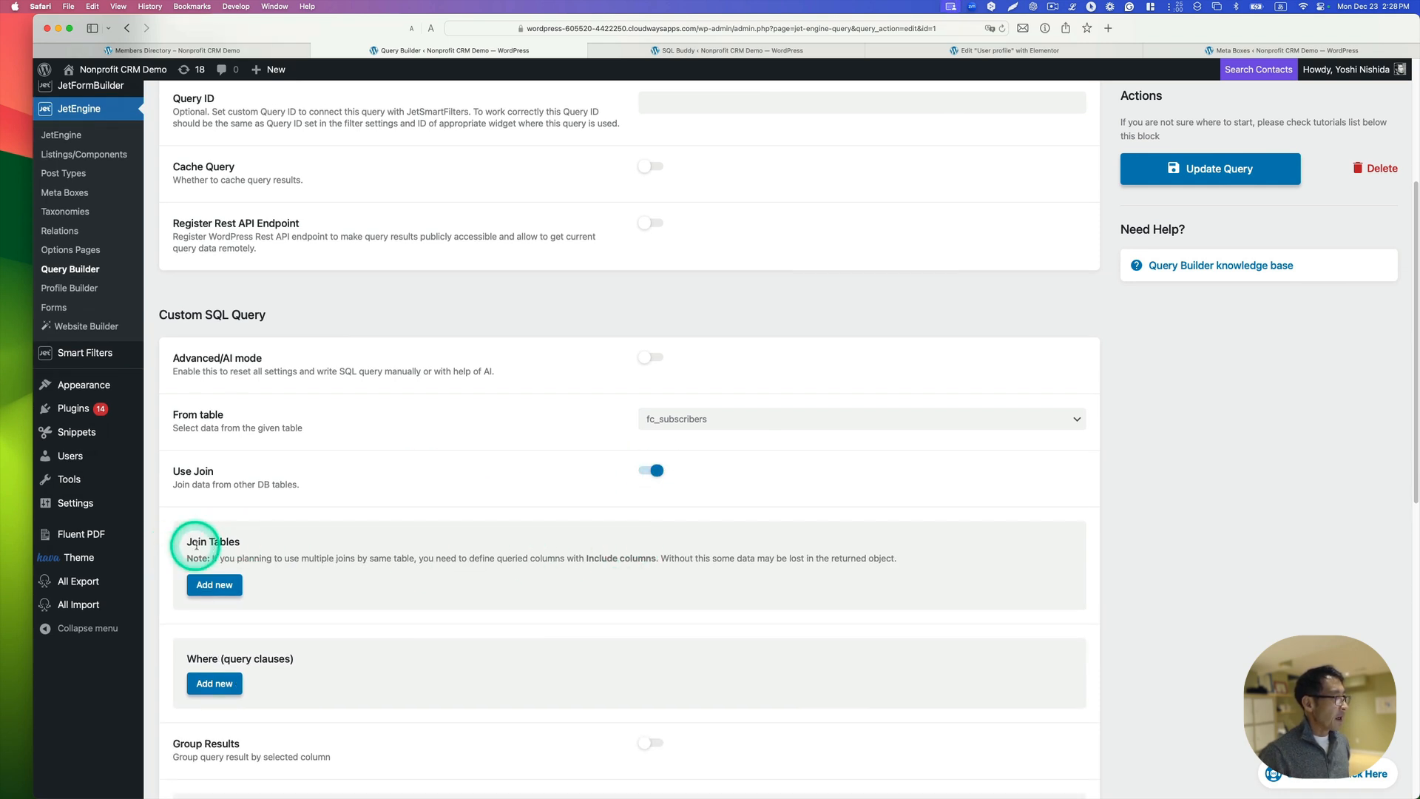
click(215, 586)
- Set the new join's type to Inner Join and its join table to usermeta
scroll(603, 585, down, 3)
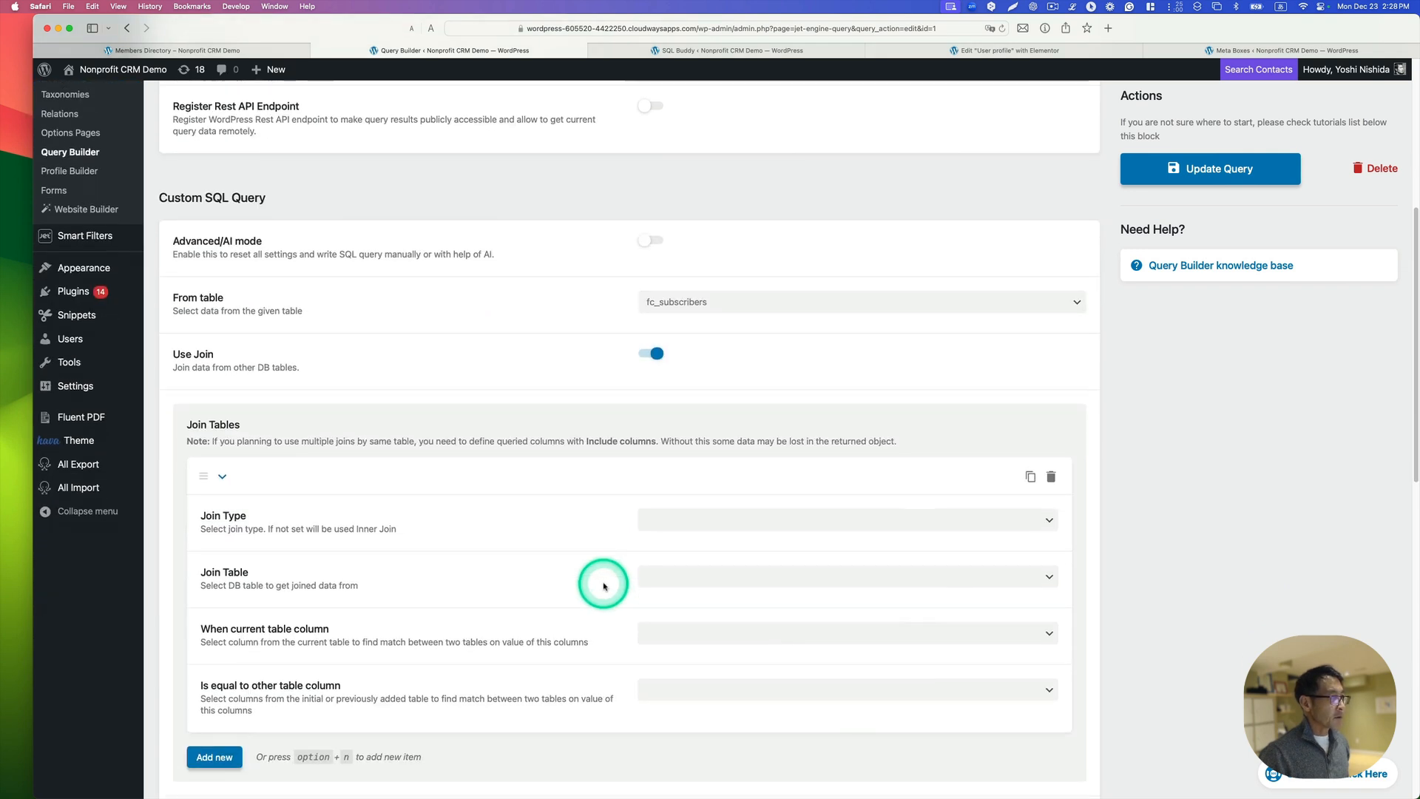
scroll(641, 551, down, 1)
click(687, 506)
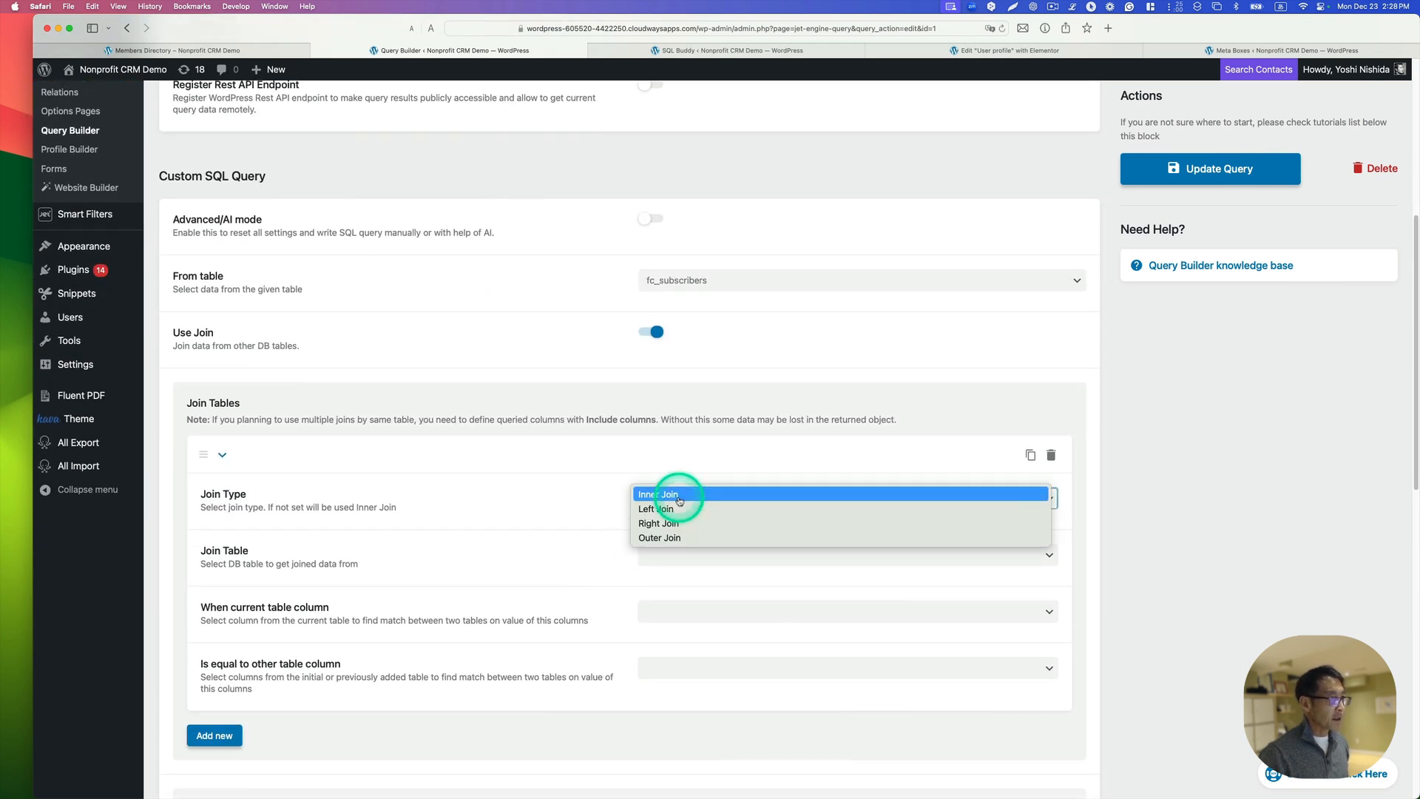
click(678, 496)
scroll(507, 538, down, 2)
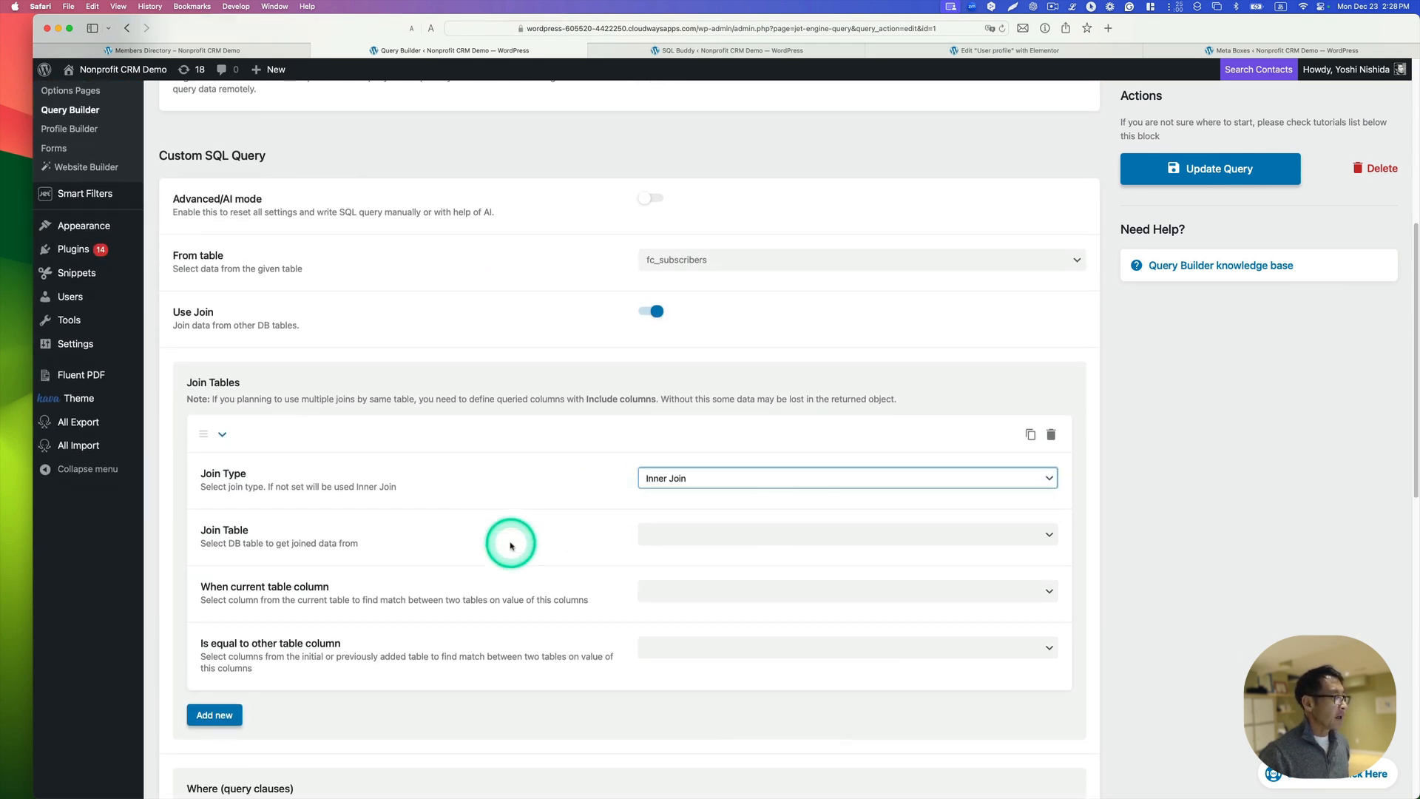
click(695, 512)
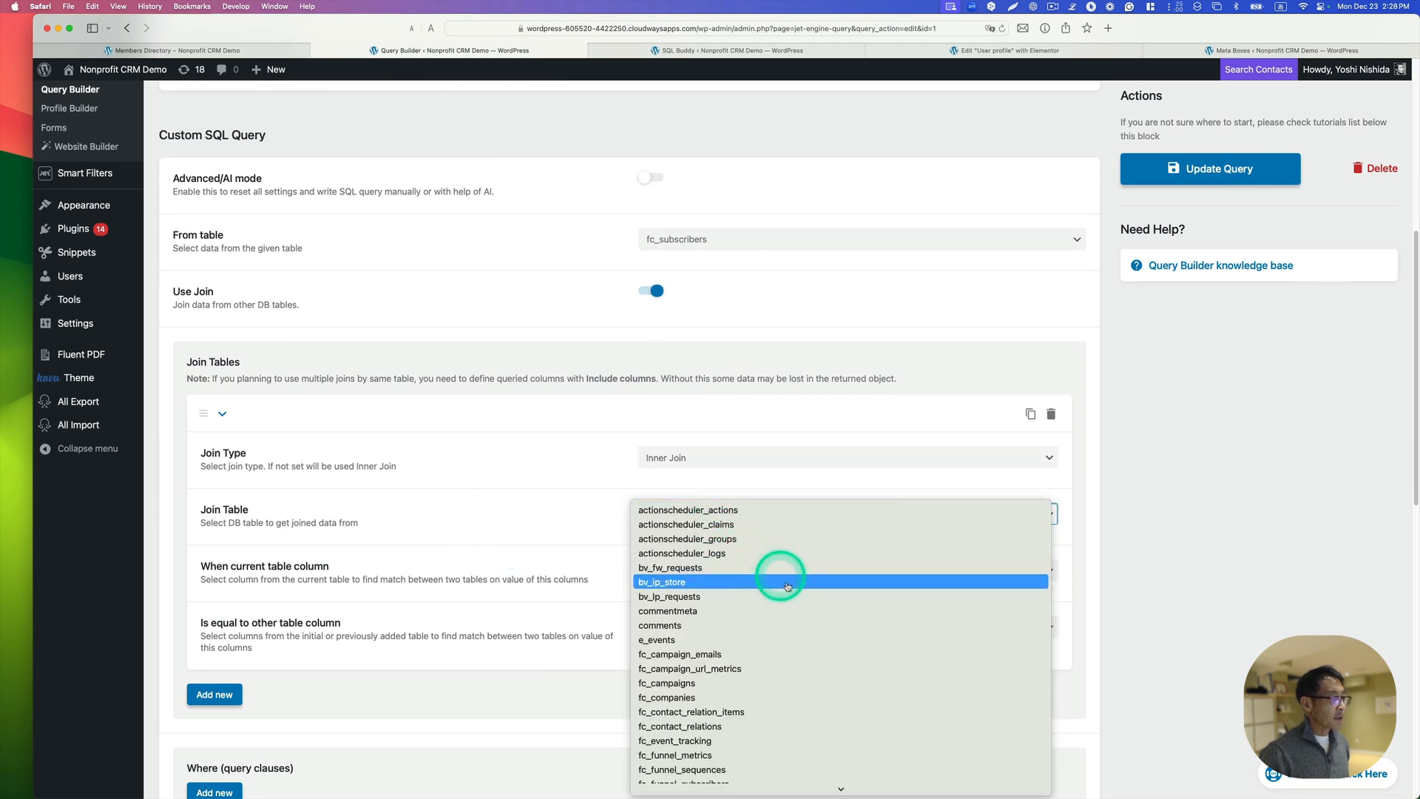
scroll(802, 603, down, 5)
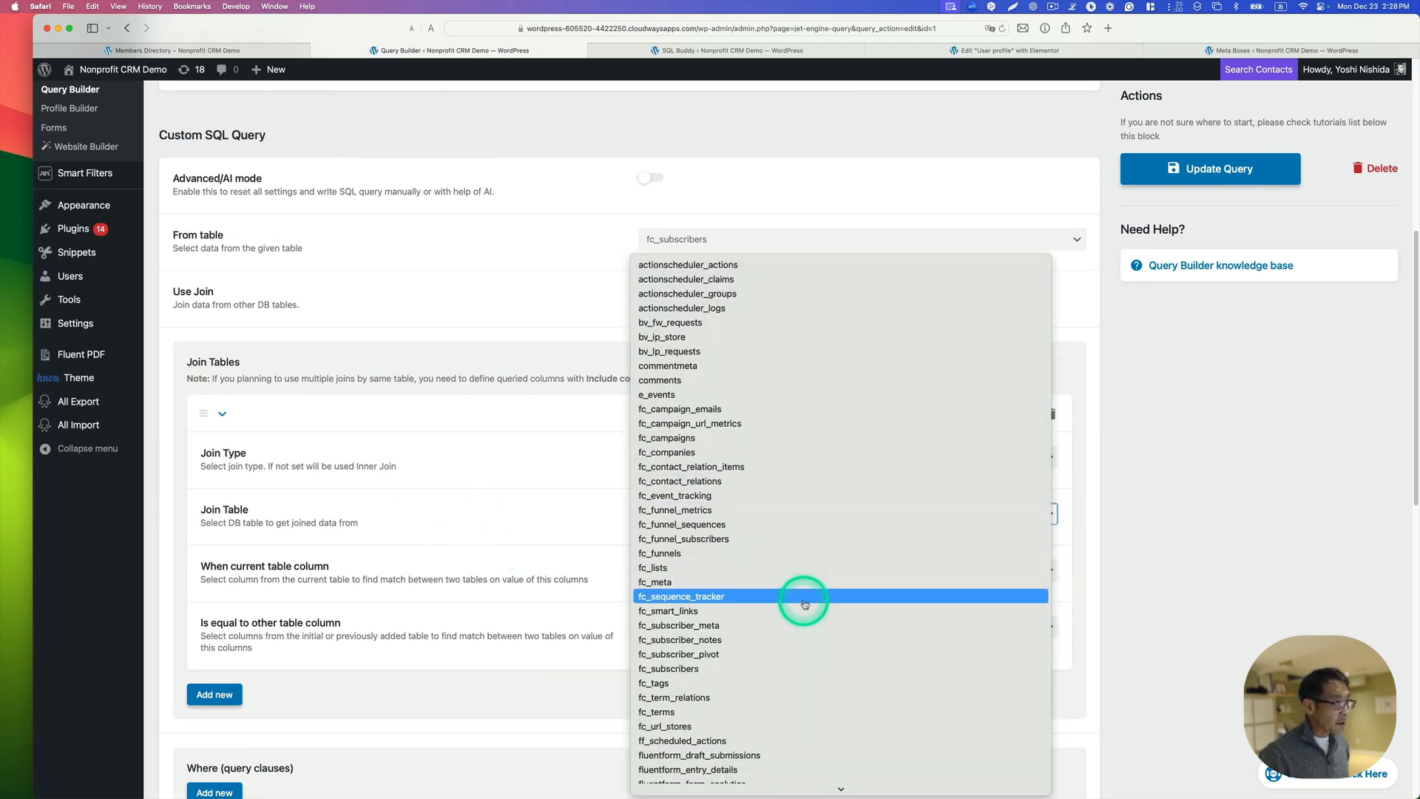
scroll(806, 603, down, 8)
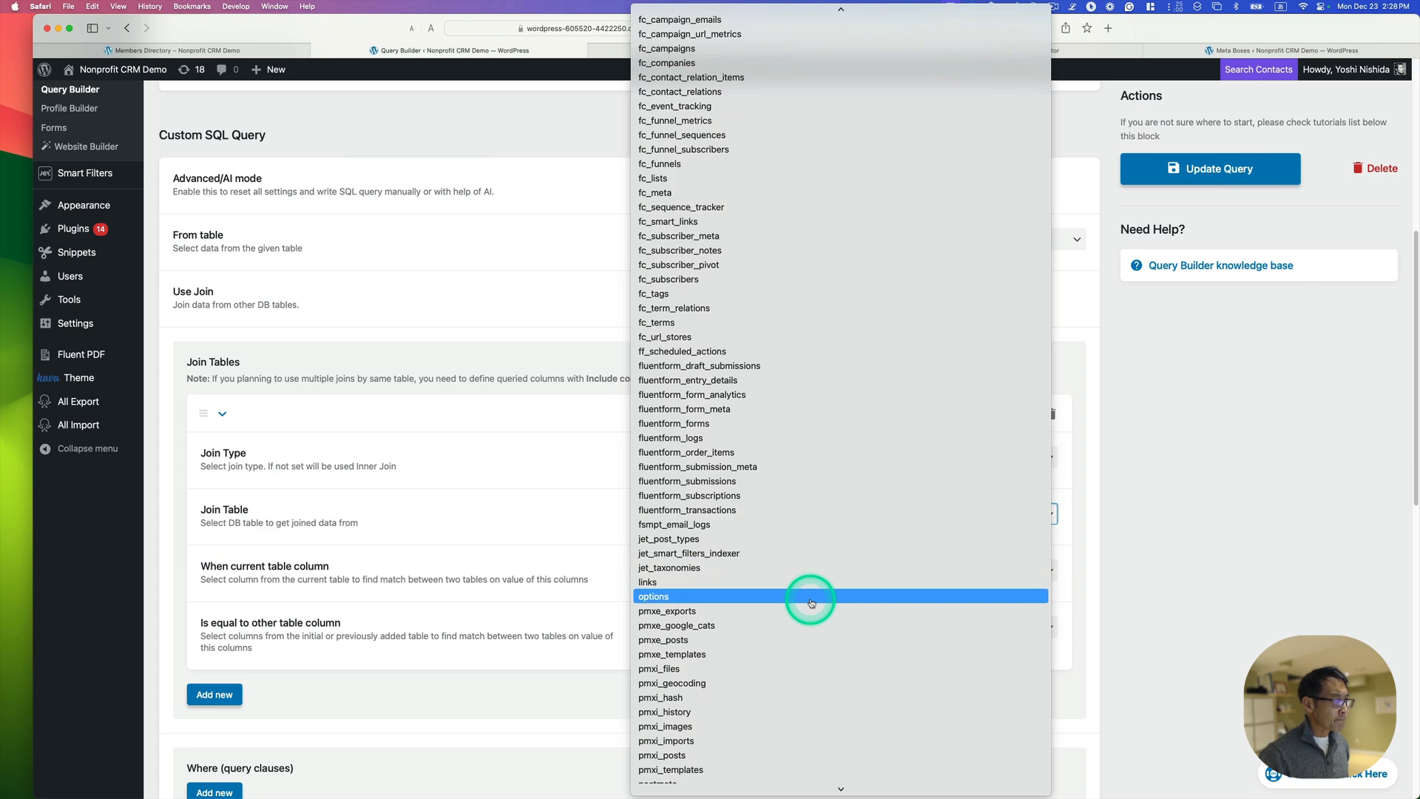
scroll(823, 603, down, 15)
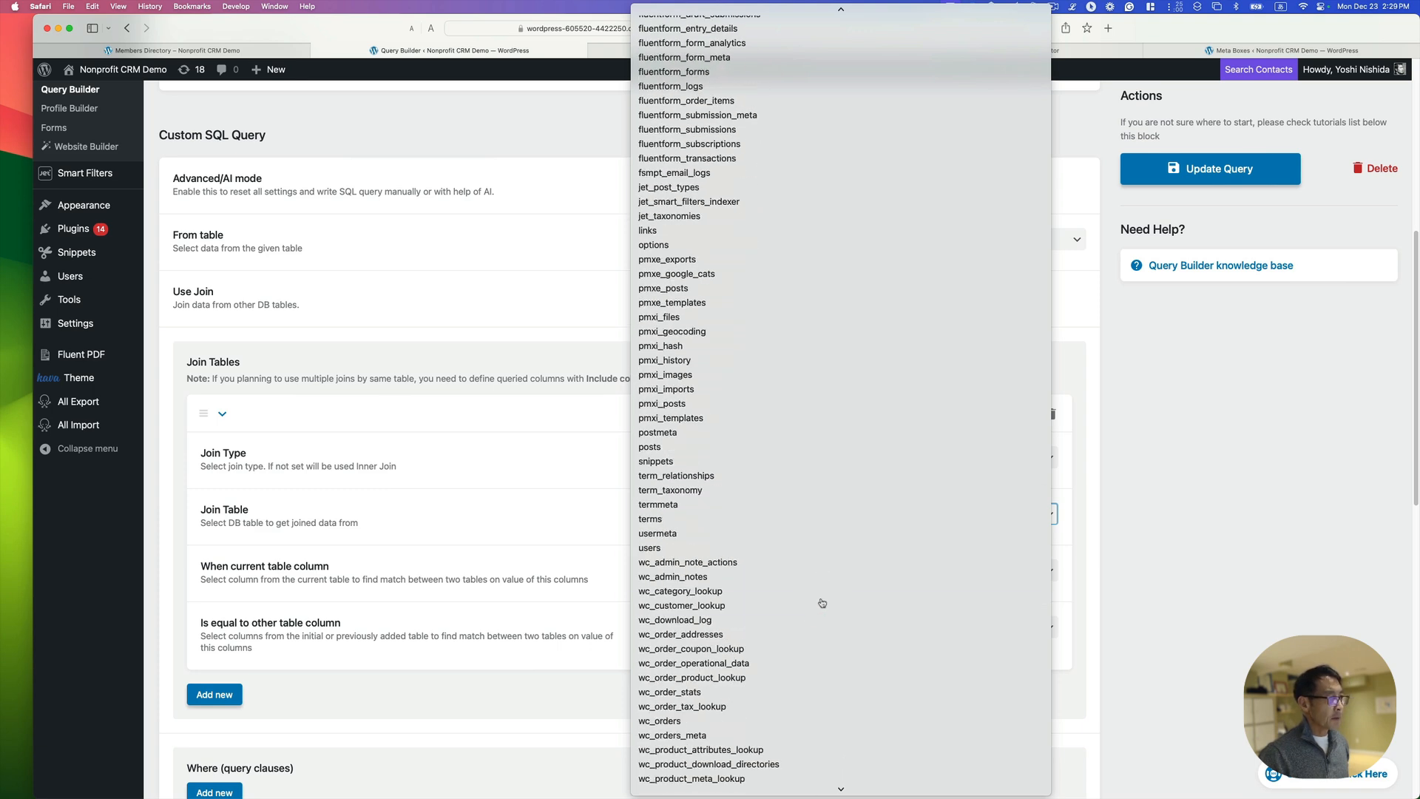
click(823, 603)
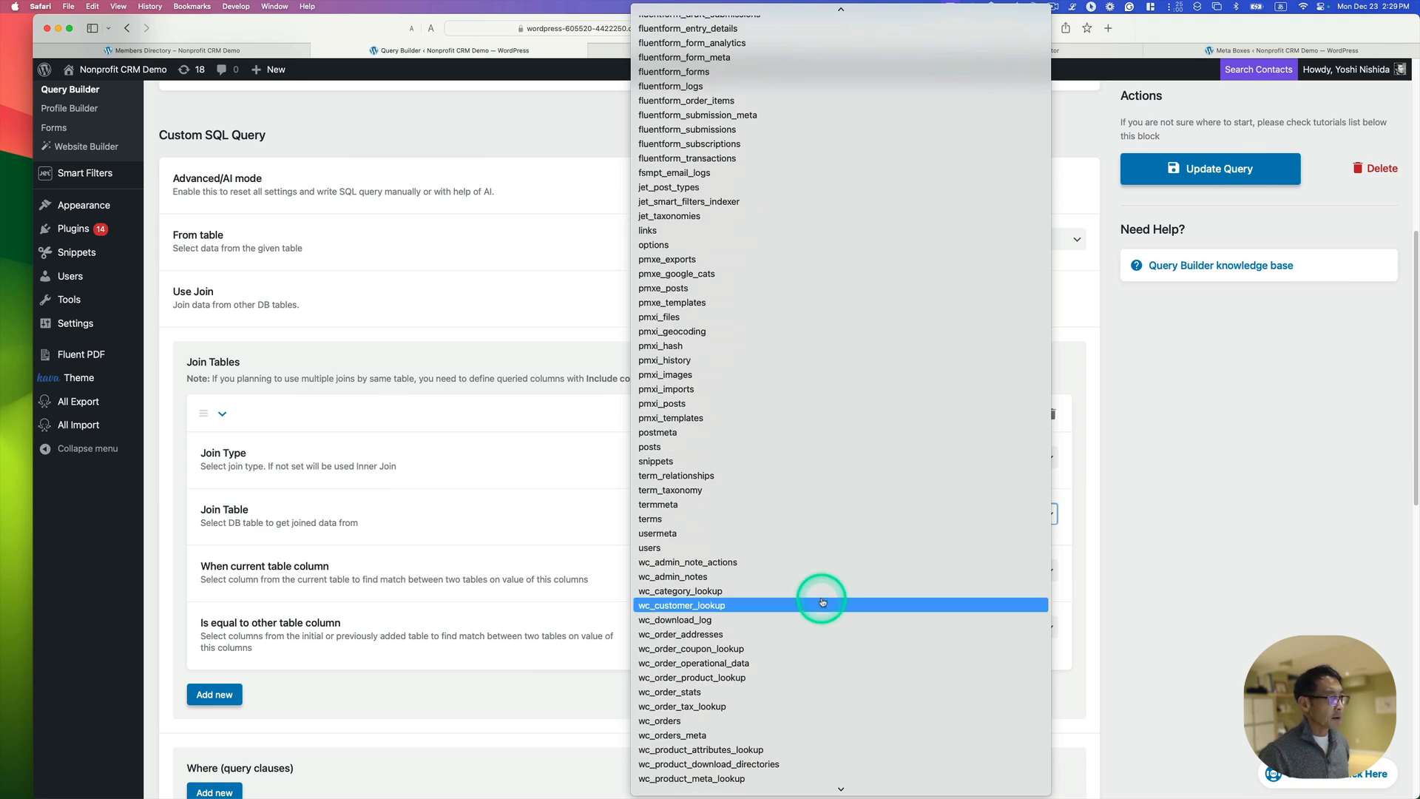
click(666, 534)
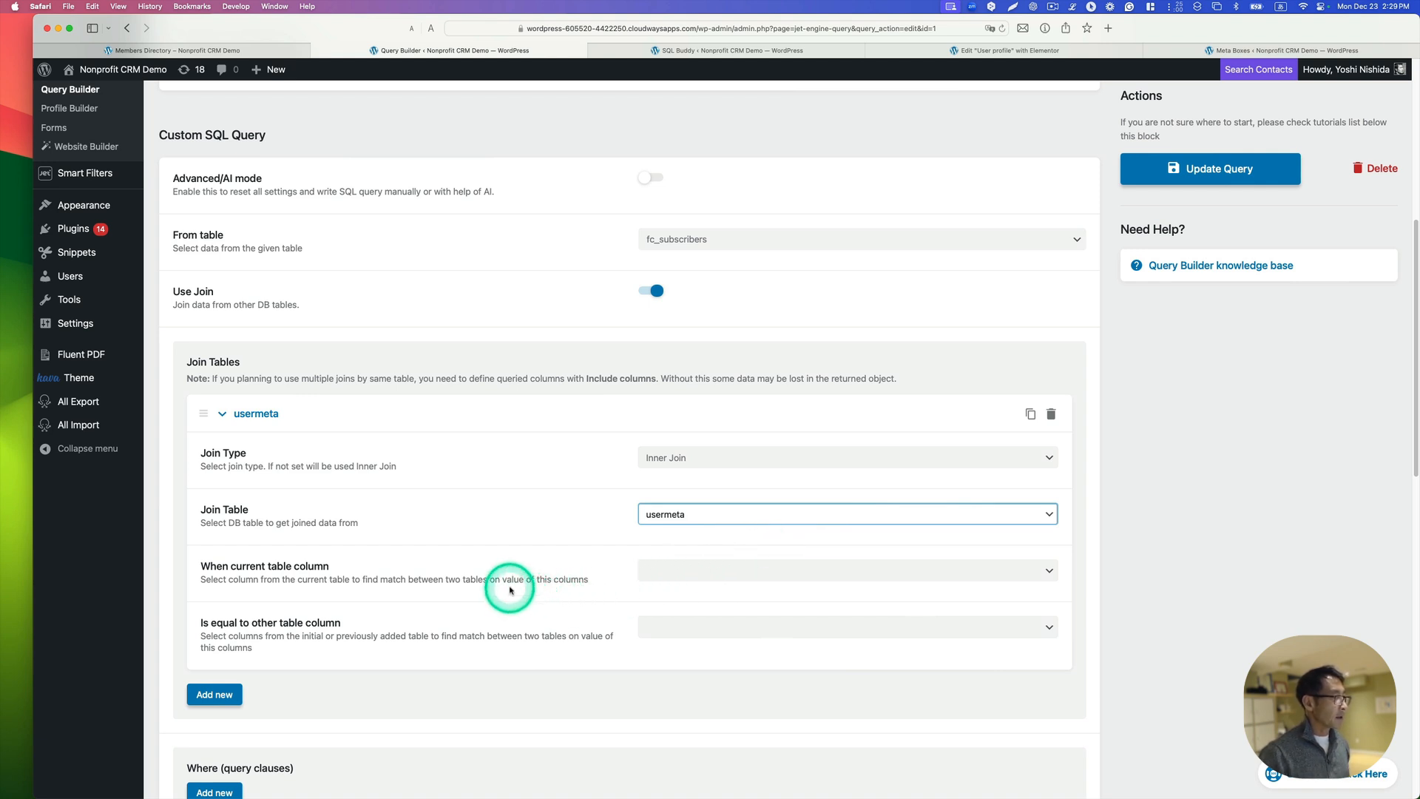
- Match the usermeta join's user_id column to the user_id column of fc_subscribers
click(688, 571)
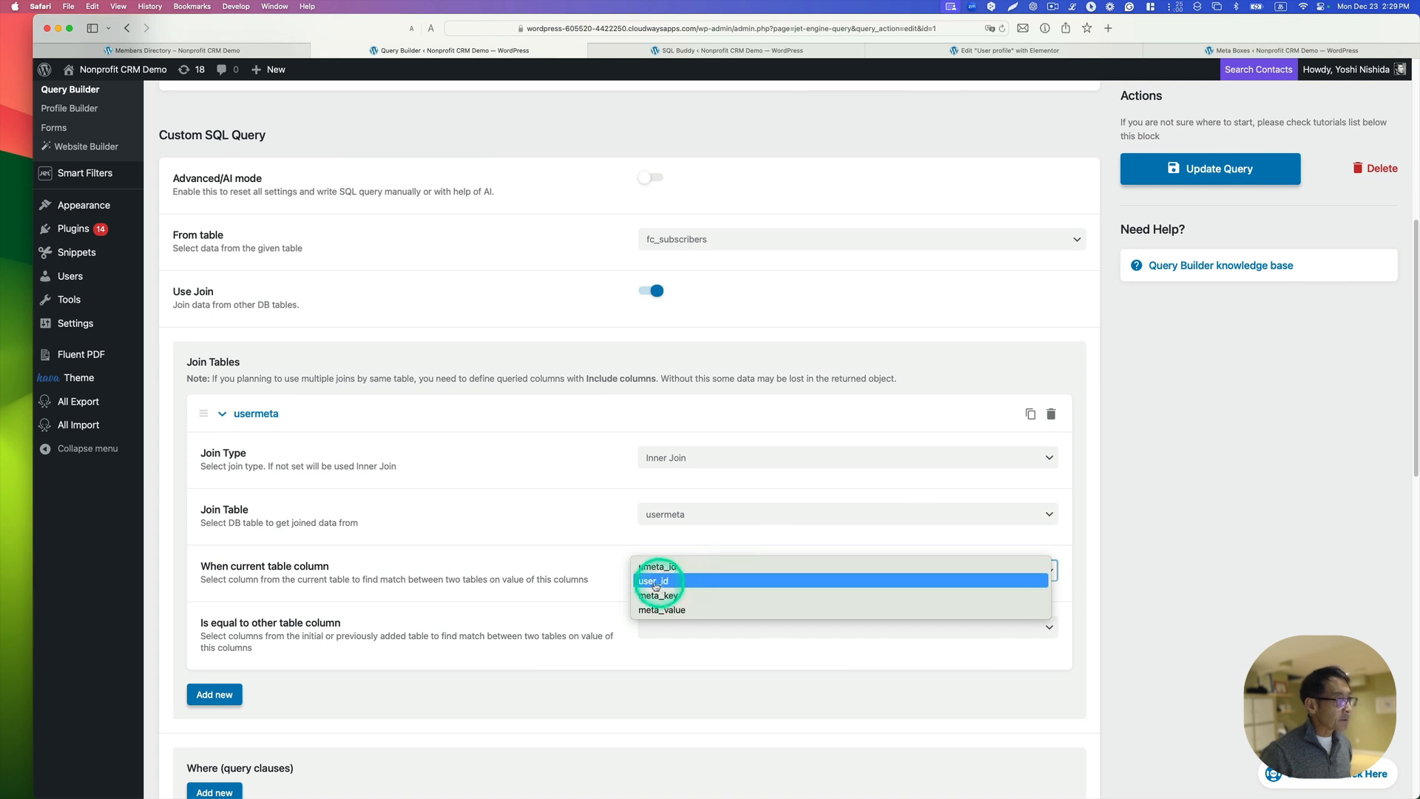
click(658, 581)
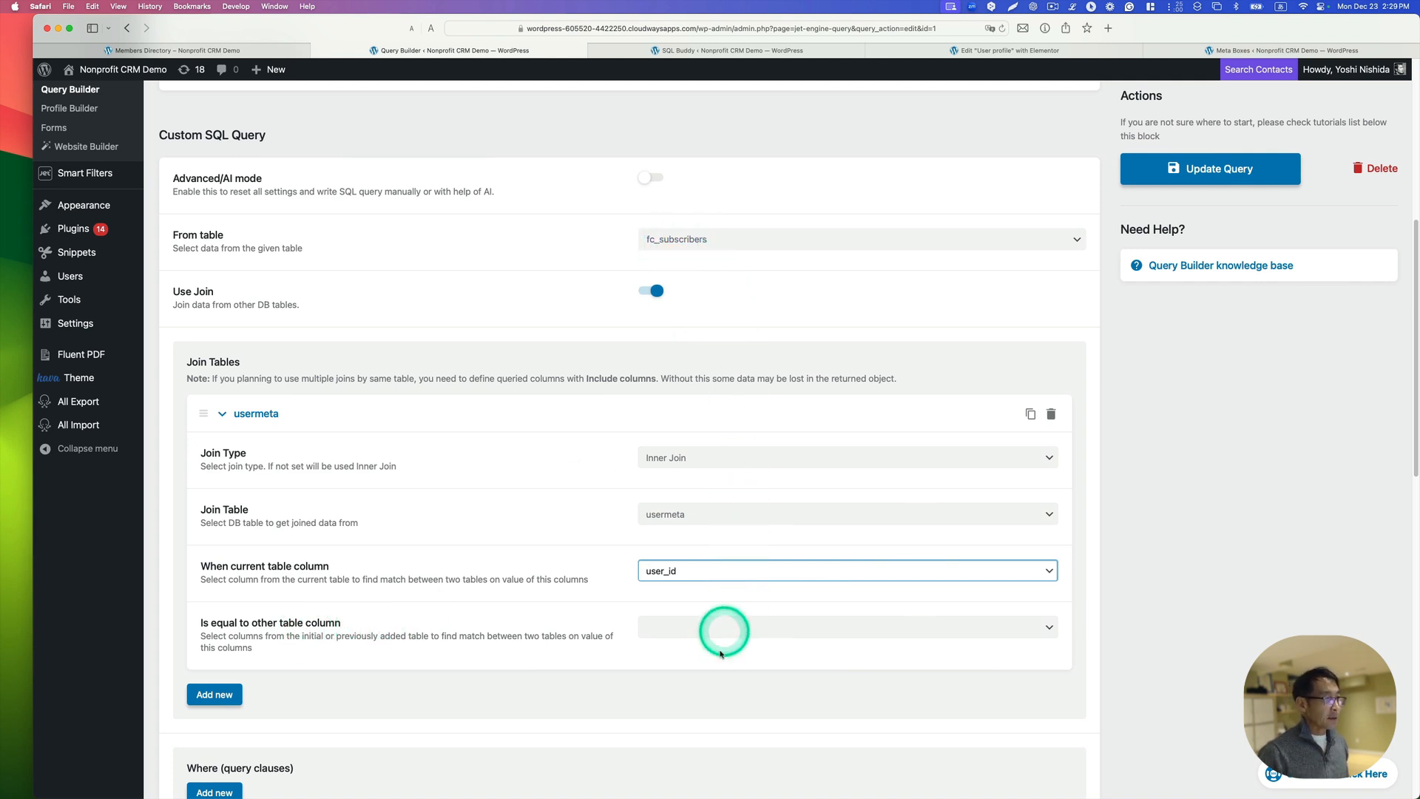
click(697, 635)
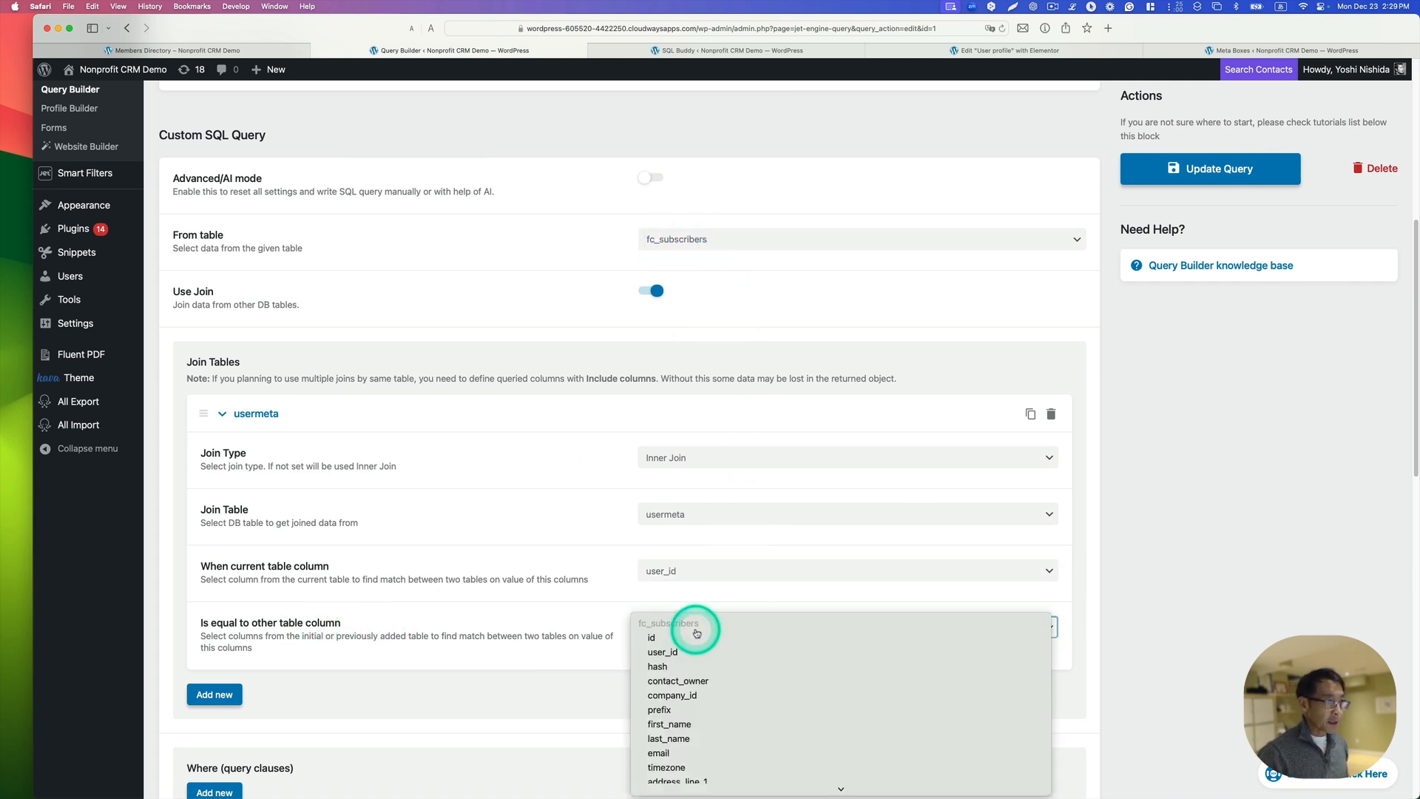
click(663, 652)
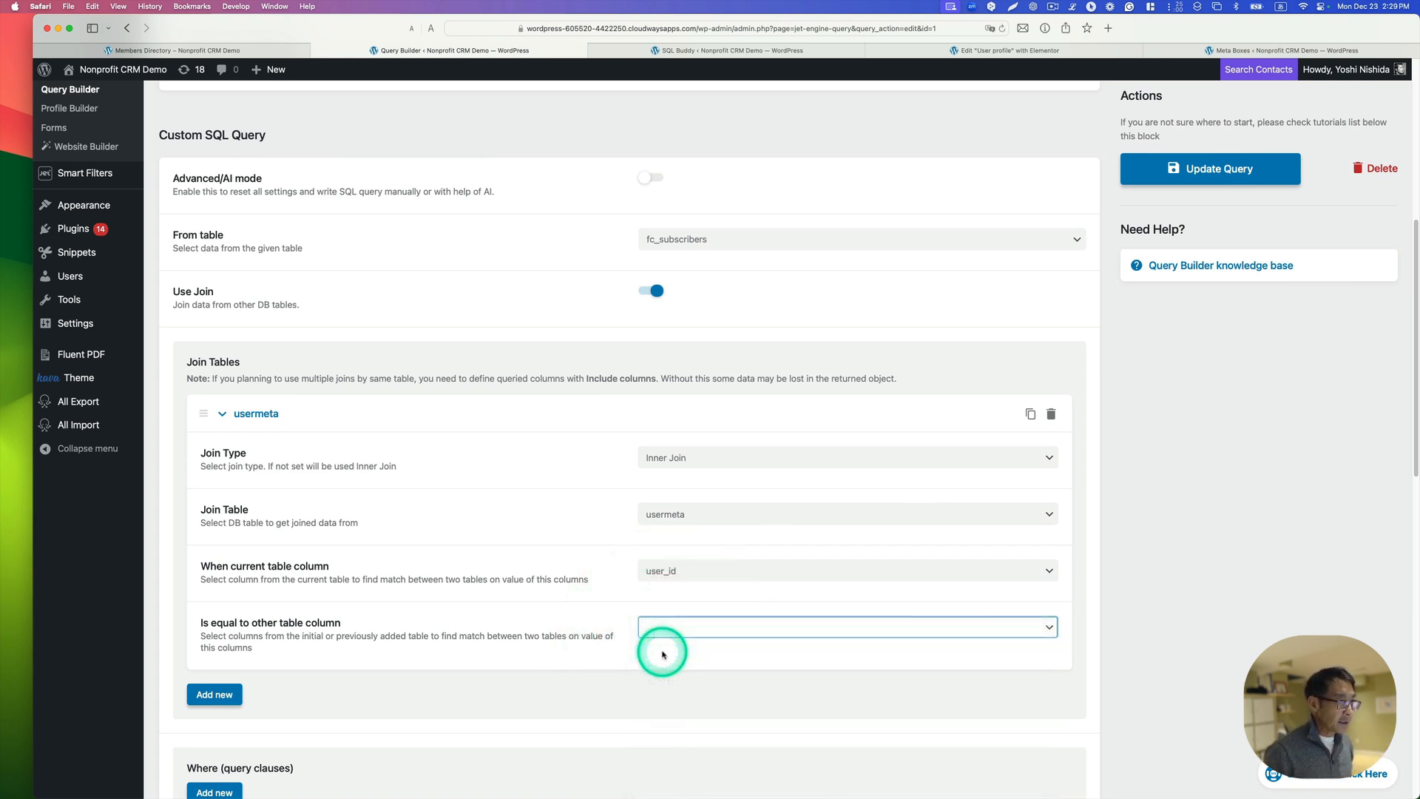
scroll(676, 659, down, 2)
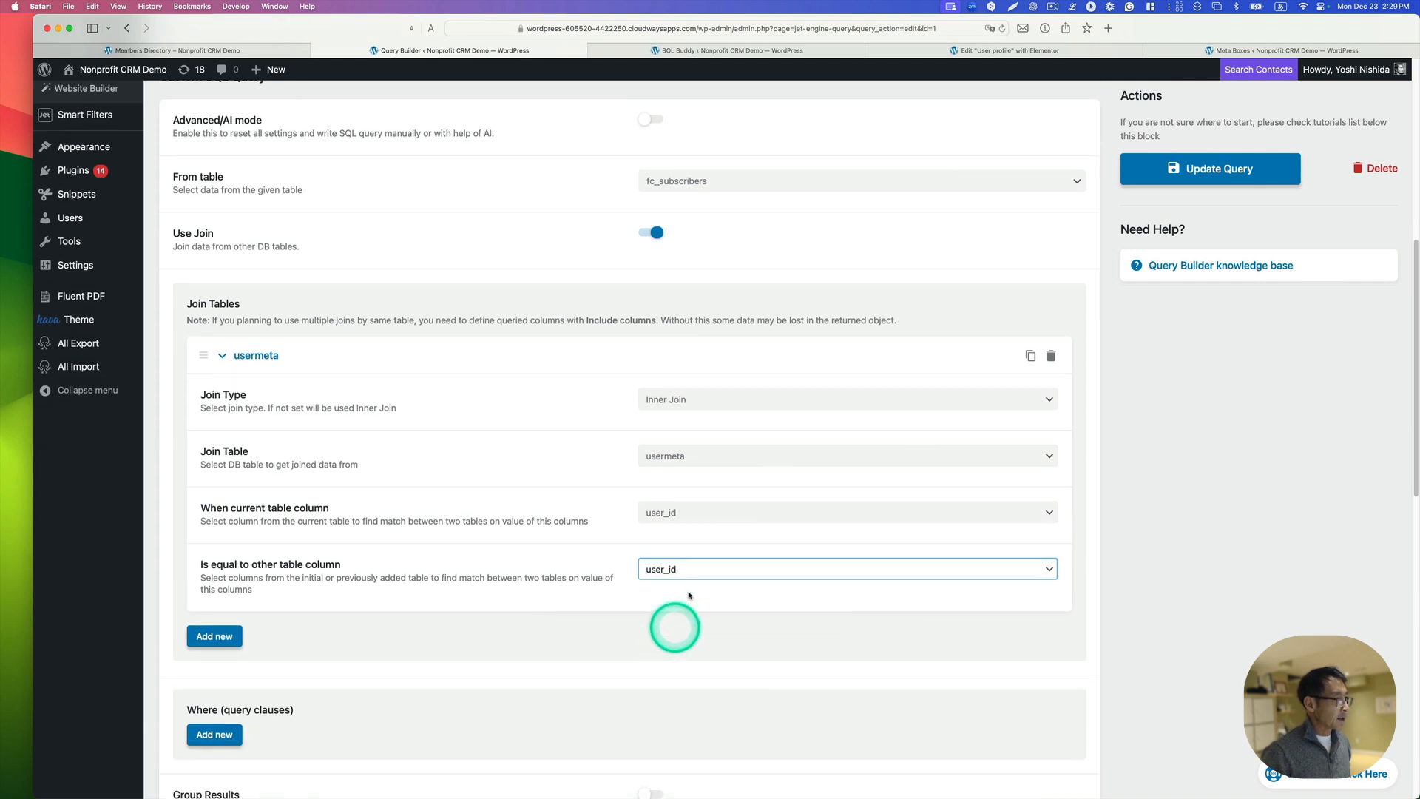
scroll(710, 600, down, 2)
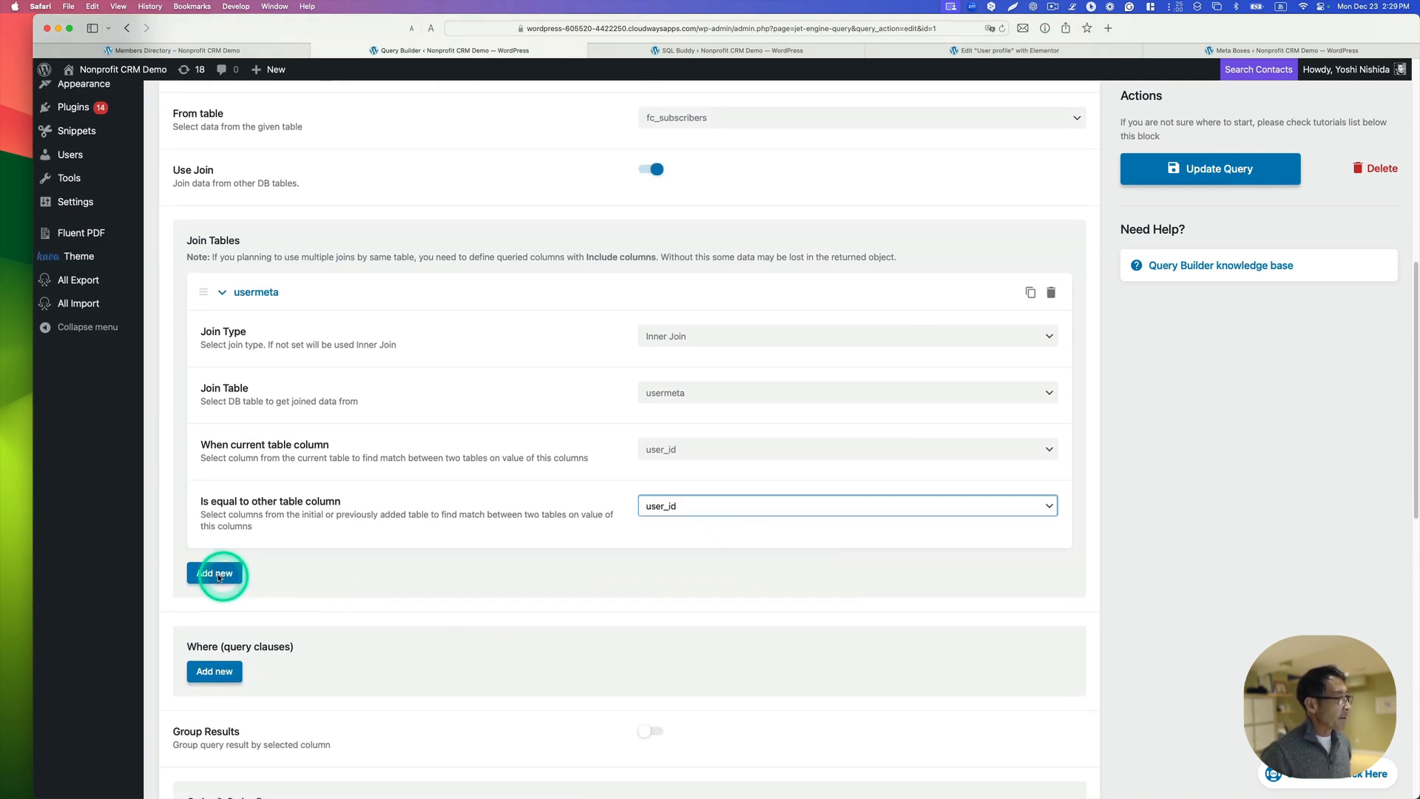
click(215, 574)
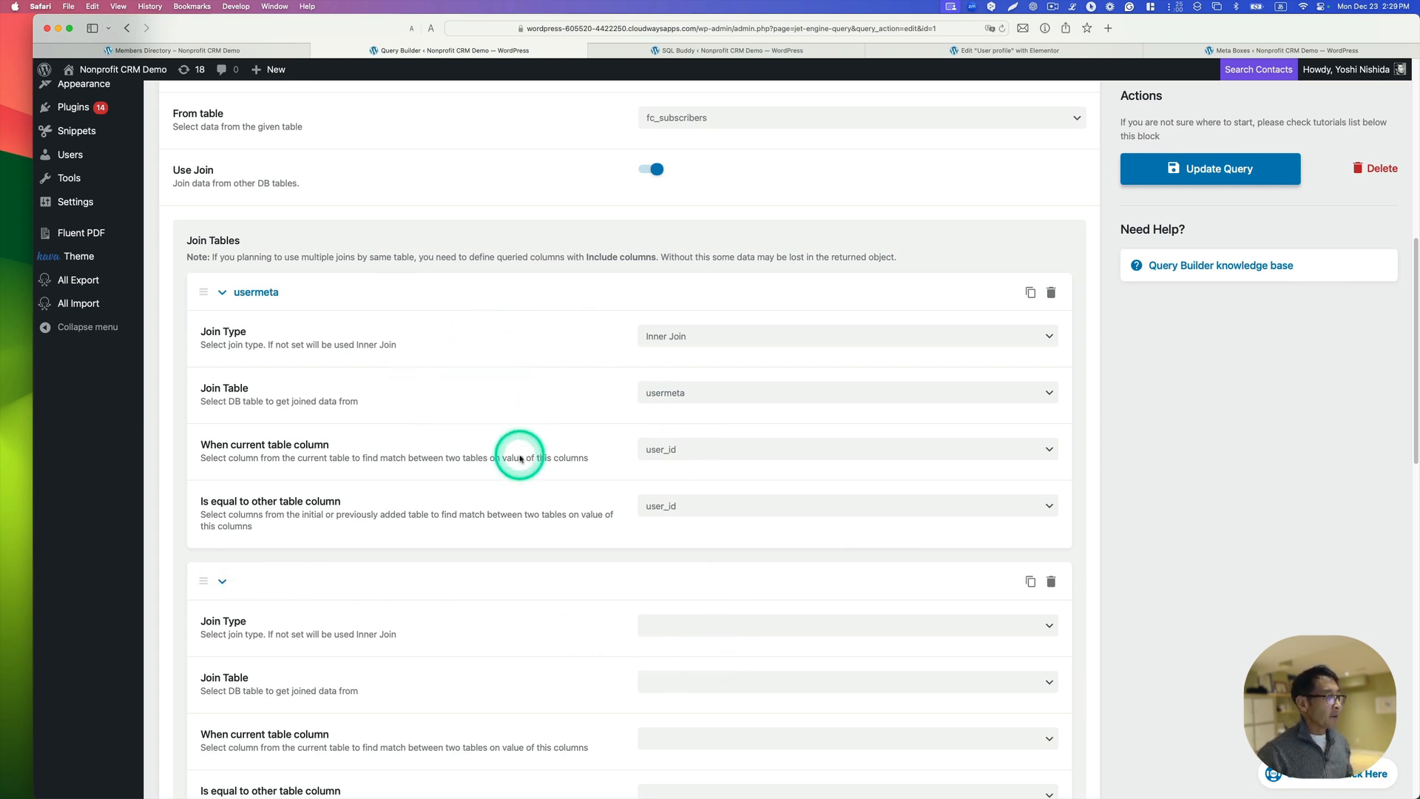
scroll(525, 459, down, 3)
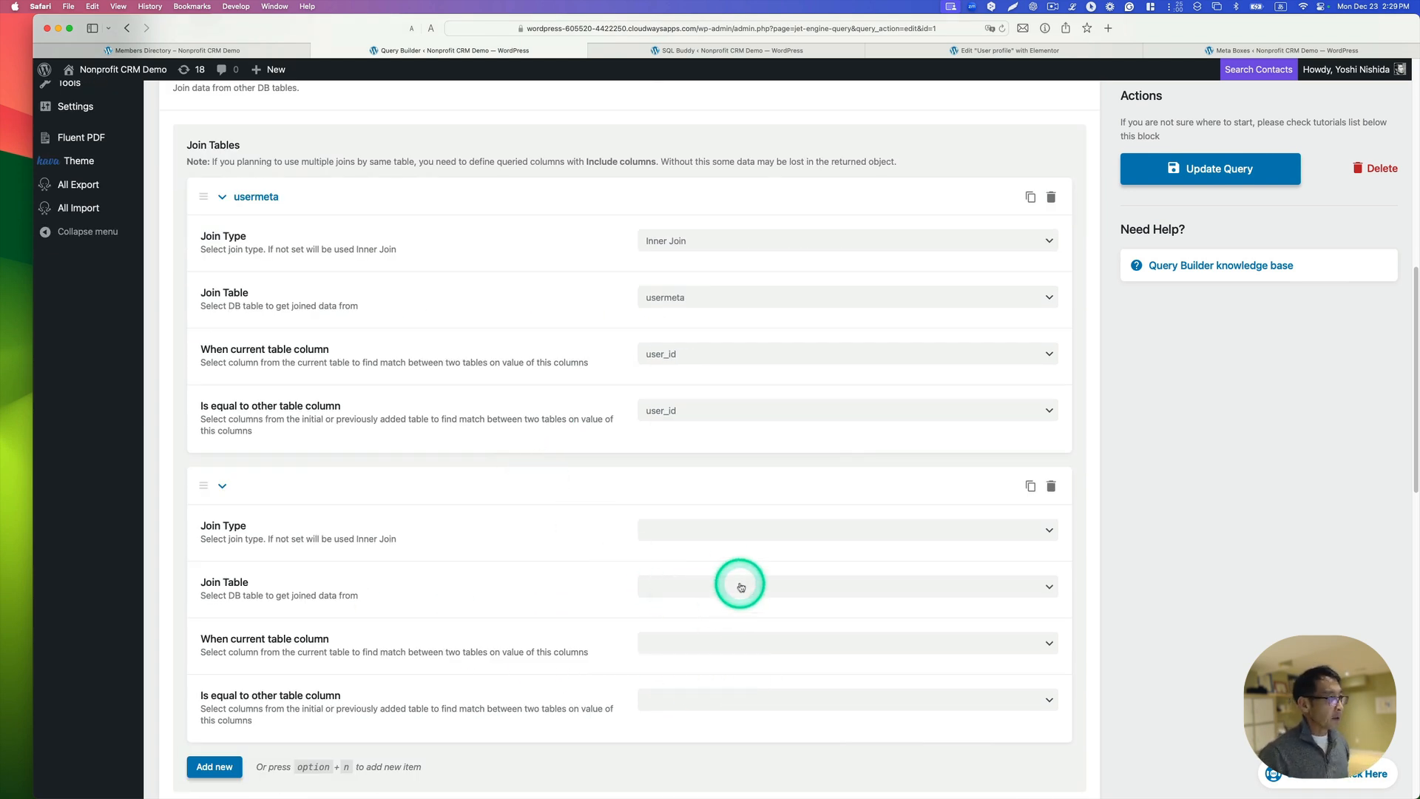
click(696, 531)
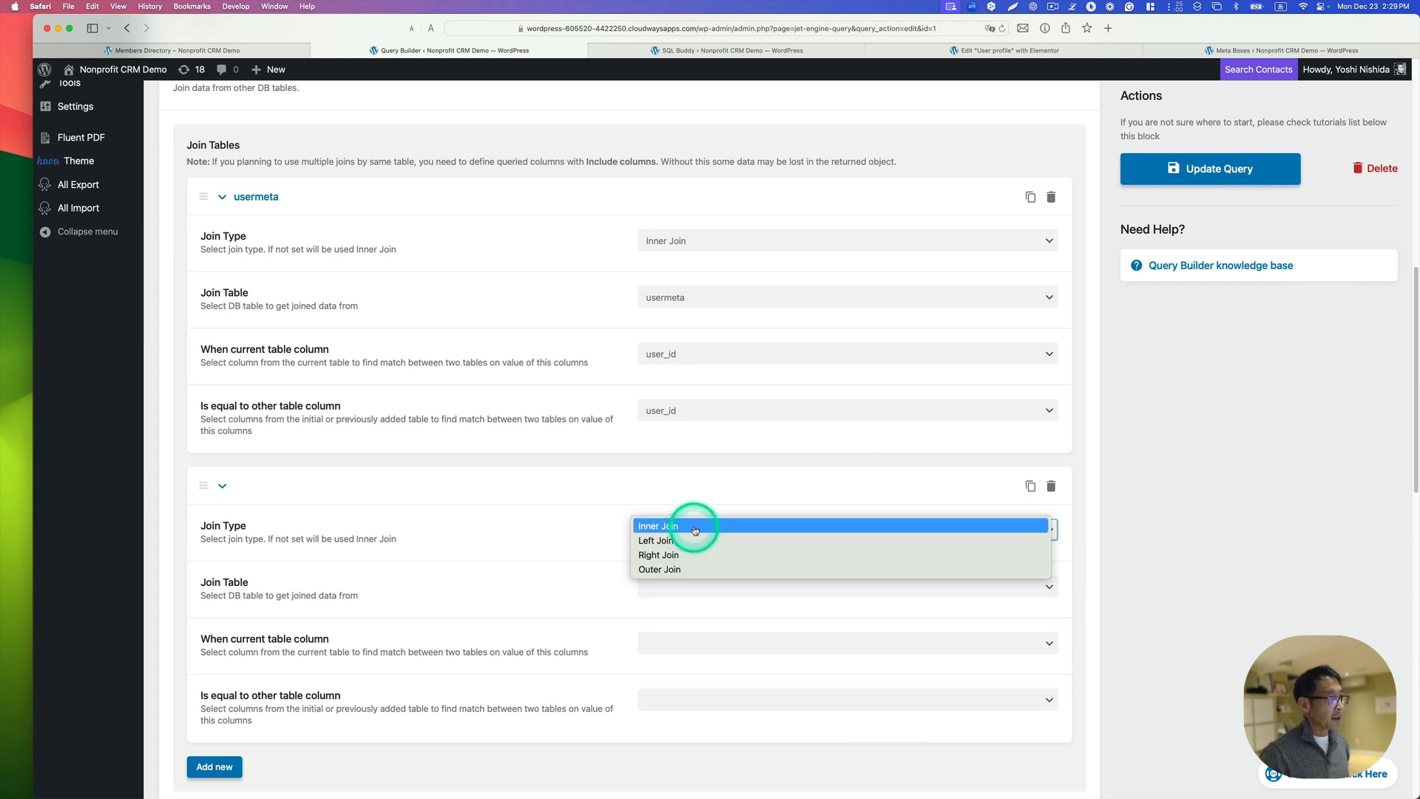
click(1046, 486)
click(1052, 486)
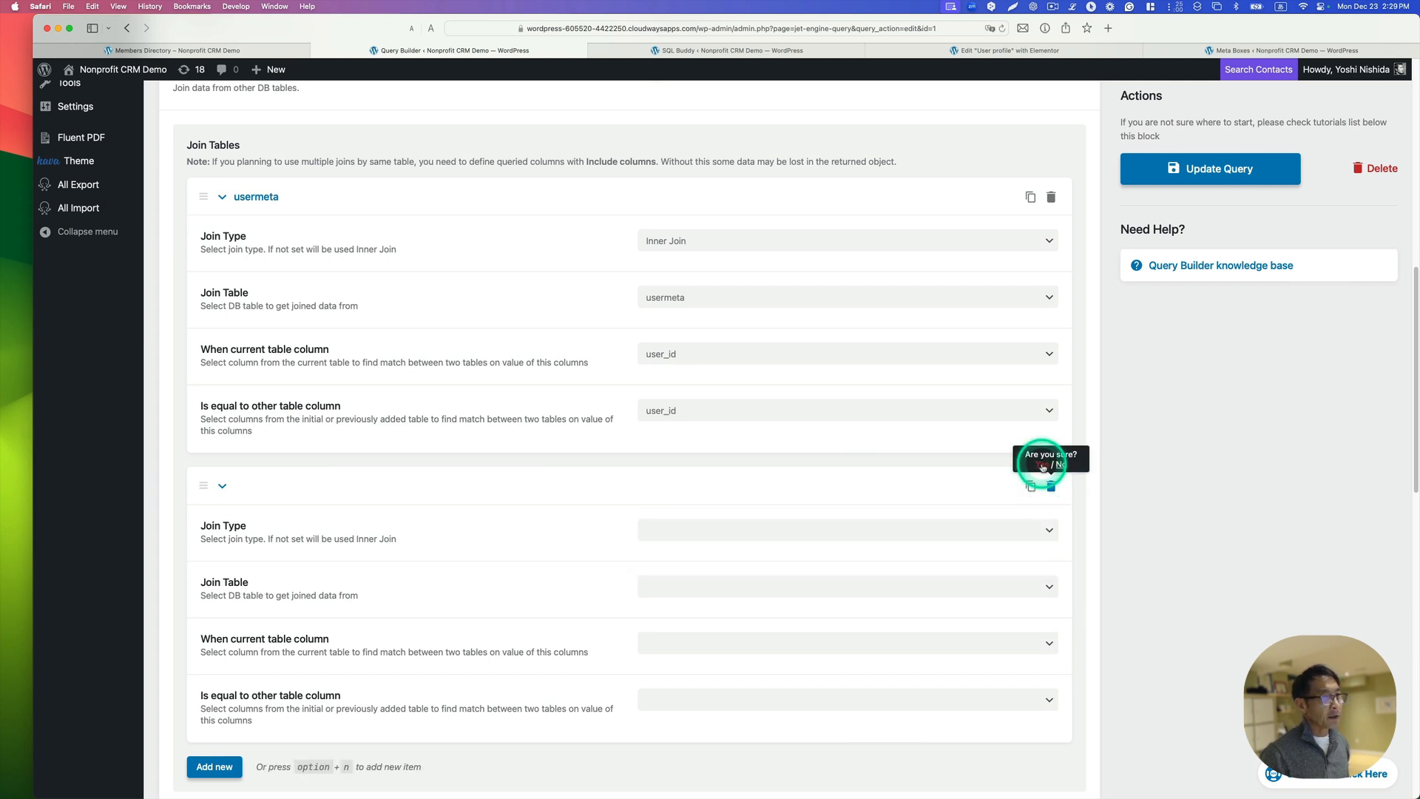
click(1041, 465)
- Duplicate the configured usermeta join to create a second join on the same table
click(1030, 197)
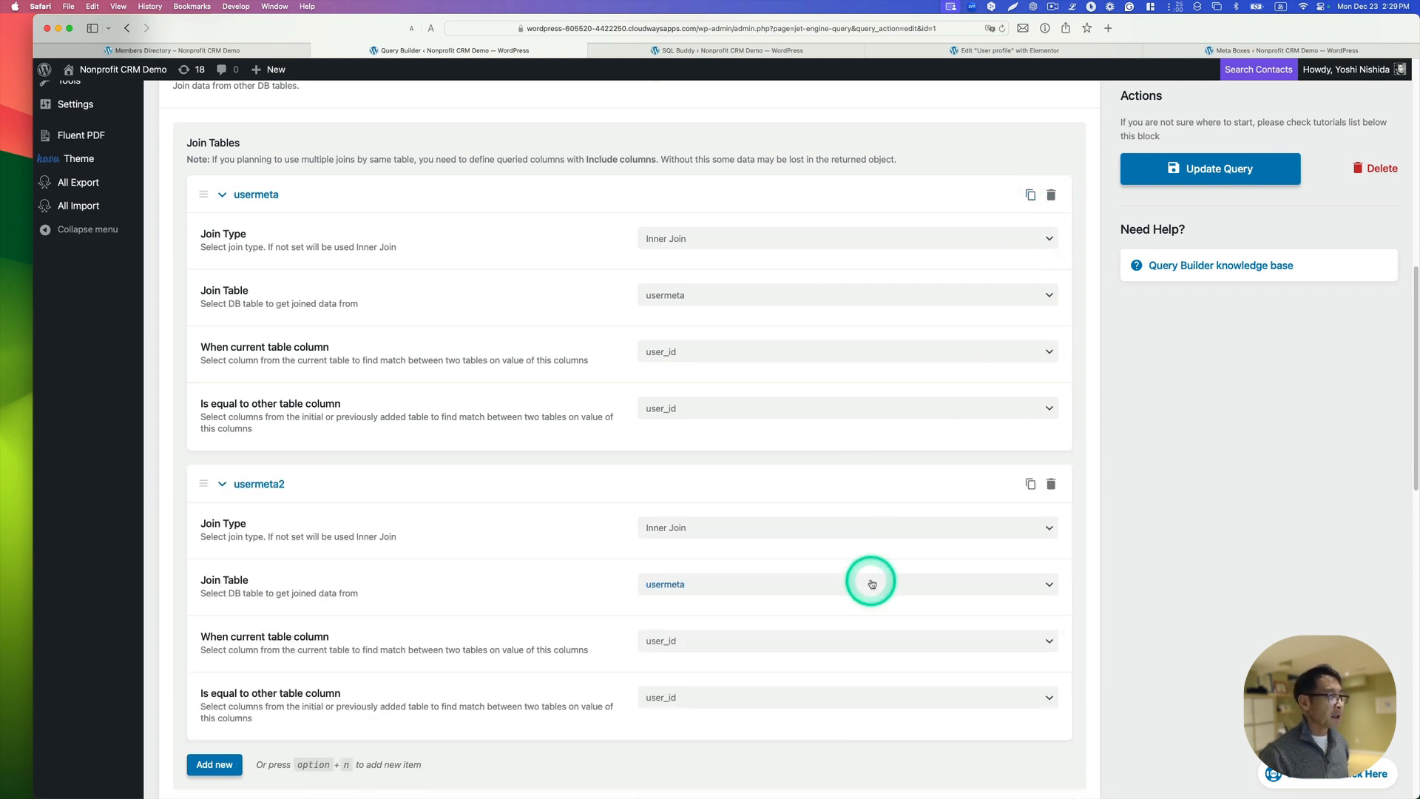
scroll(872, 585, down, 3)
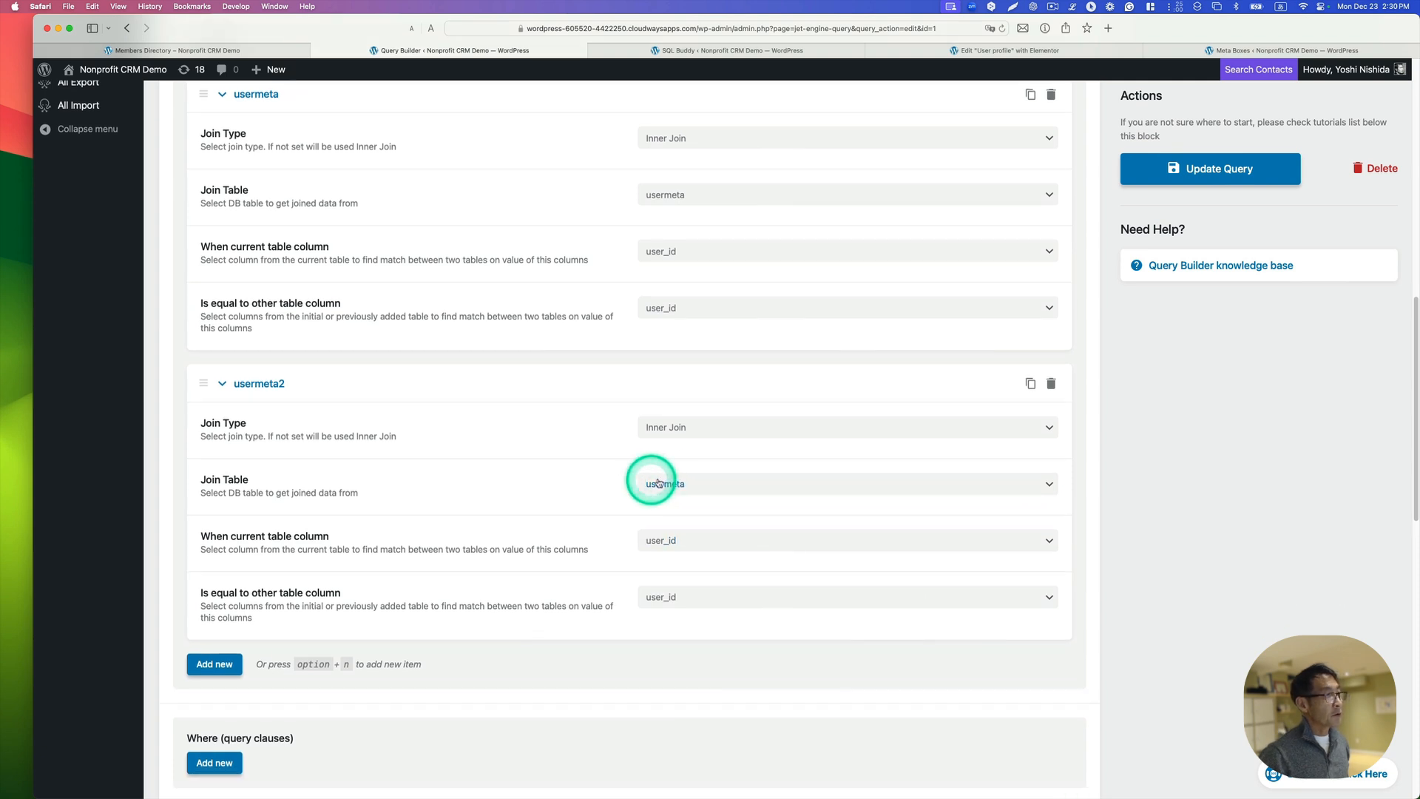
scroll(739, 513, down, 1)
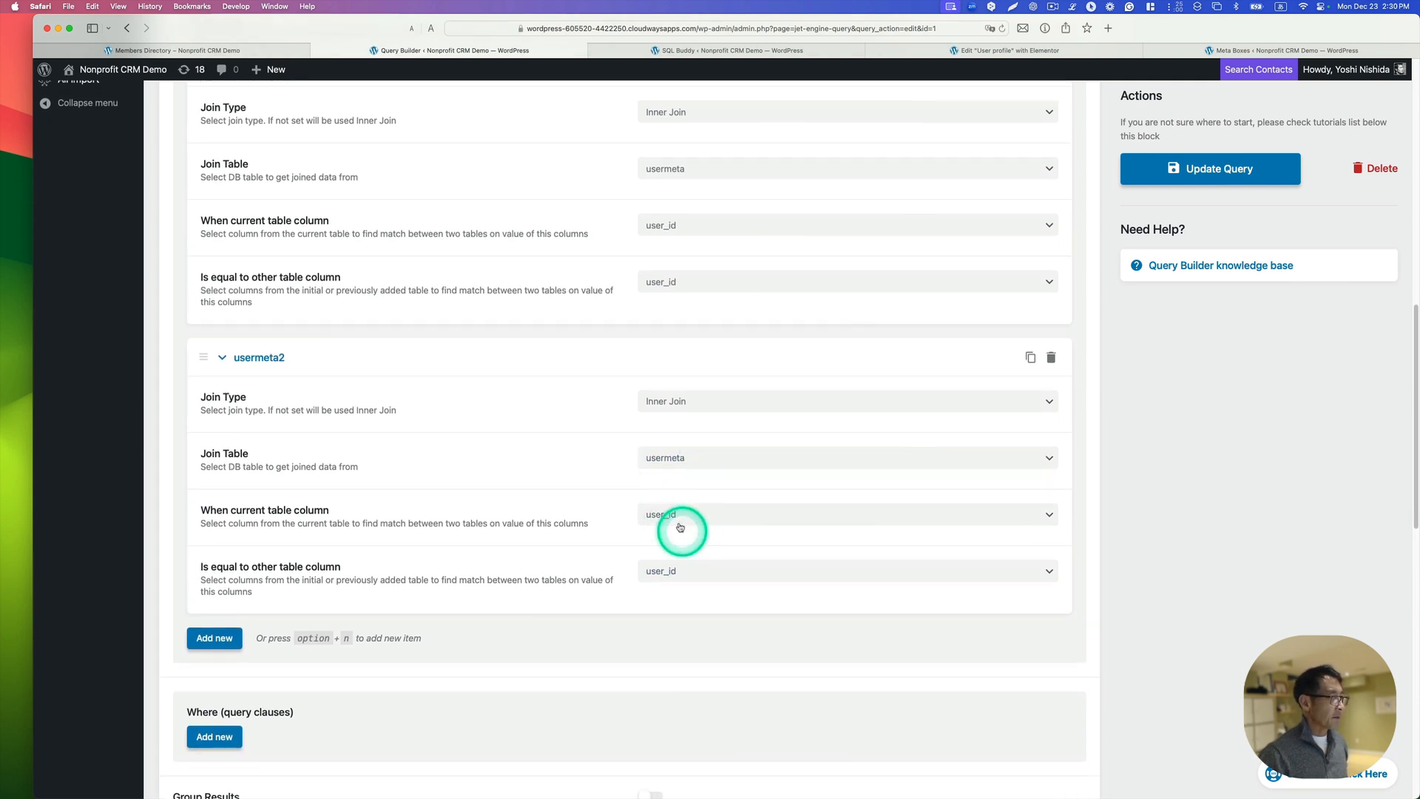
- Add a Where clause on the usermeta.meta_key column with the Equal (=) comparison
scroll(698, 581, down, 5)
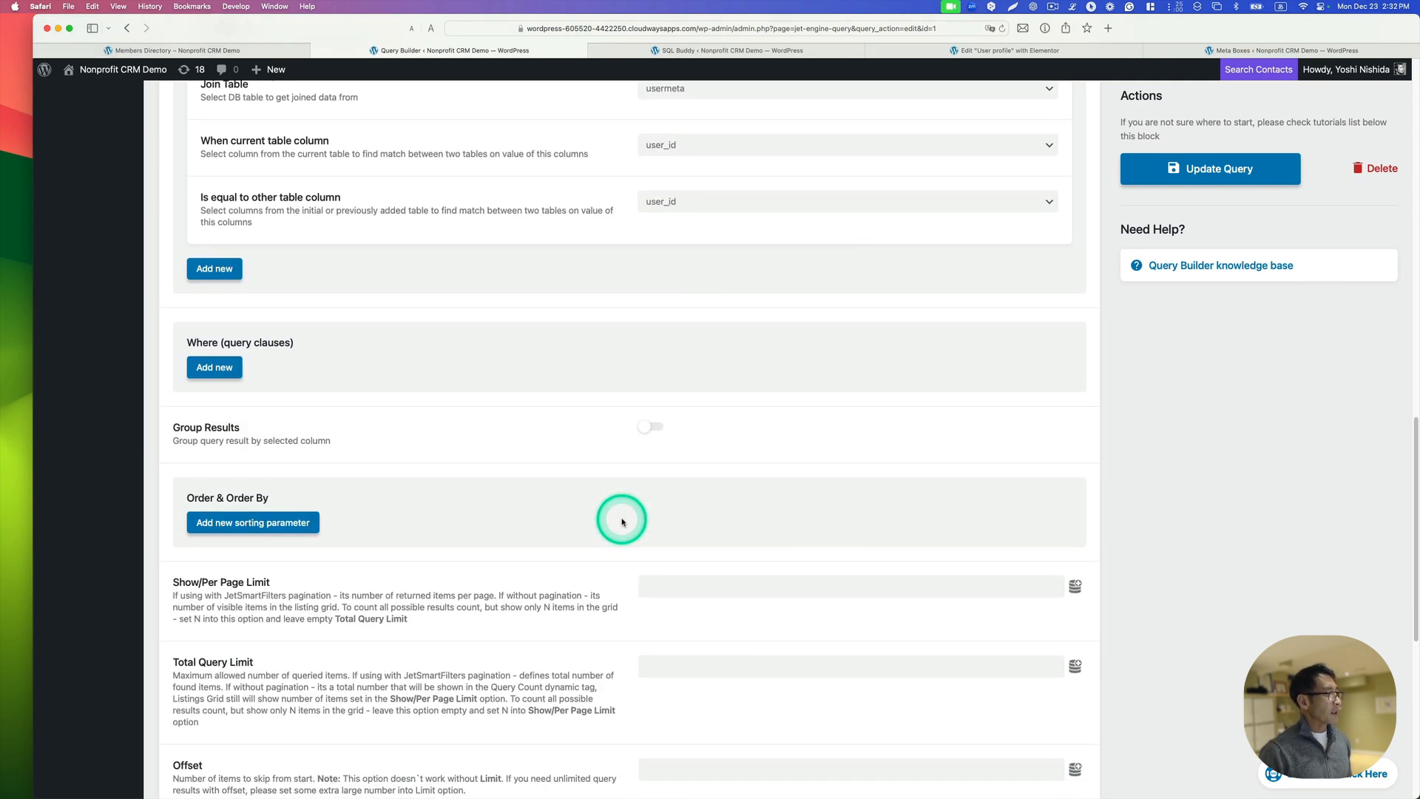
scroll(621, 522, down, 2)
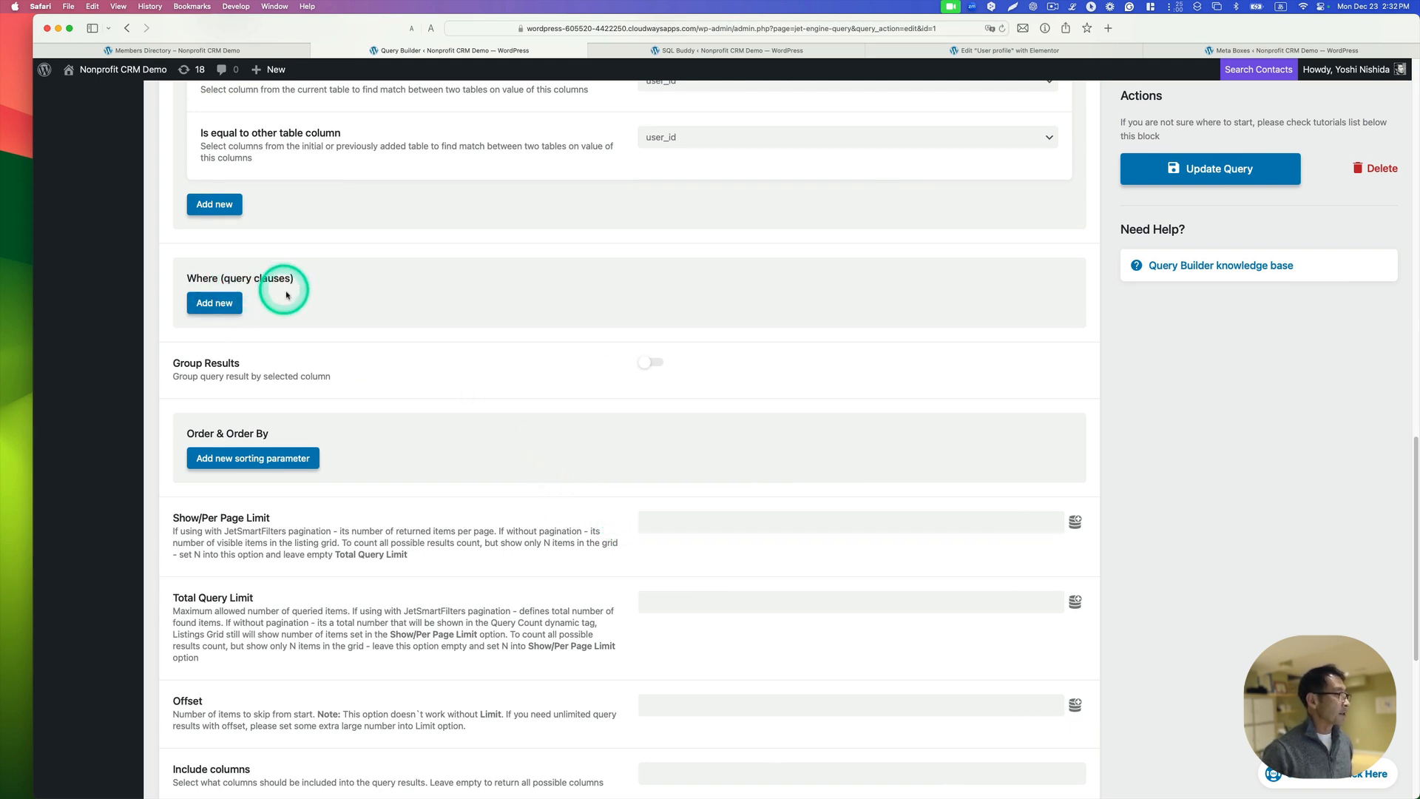
click(196, 302)
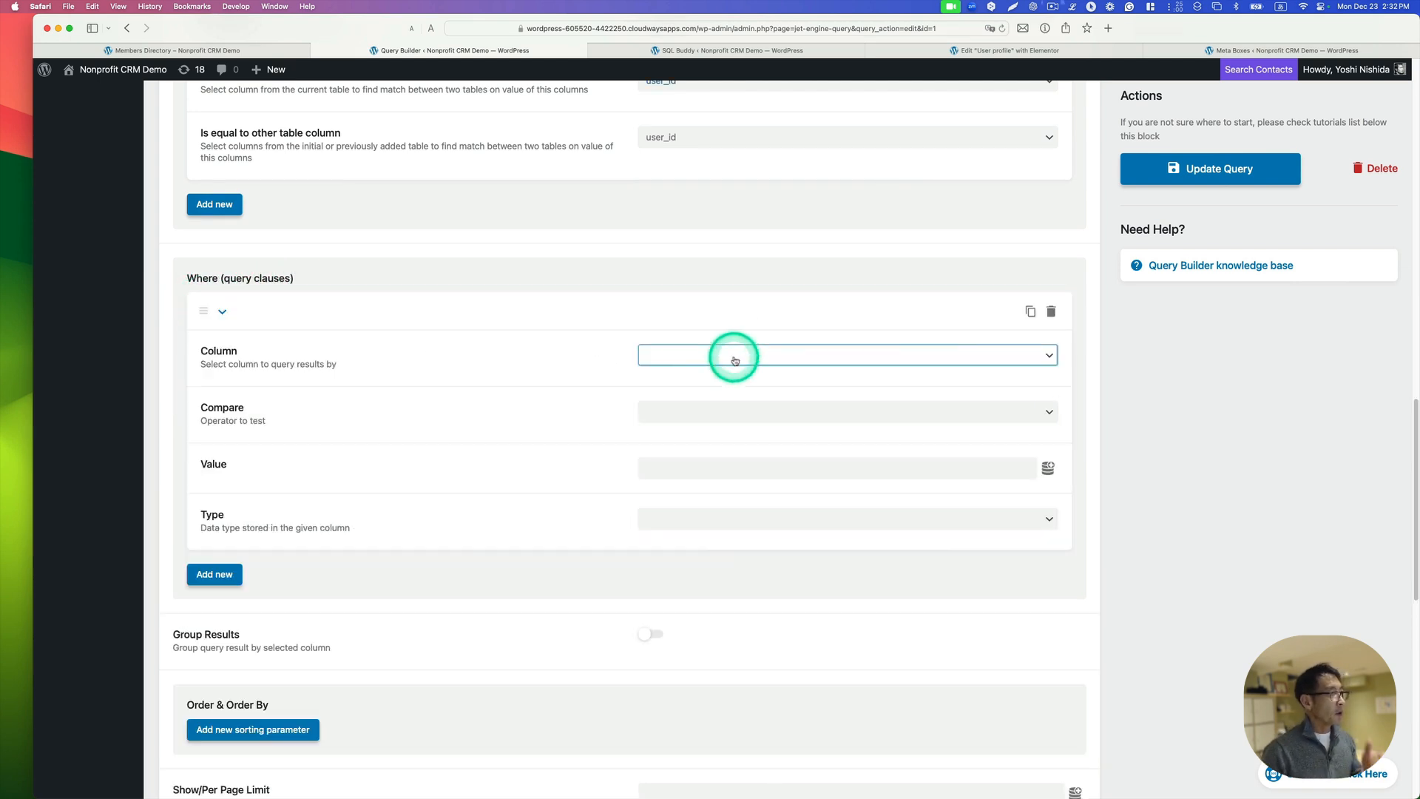
click(734, 357)
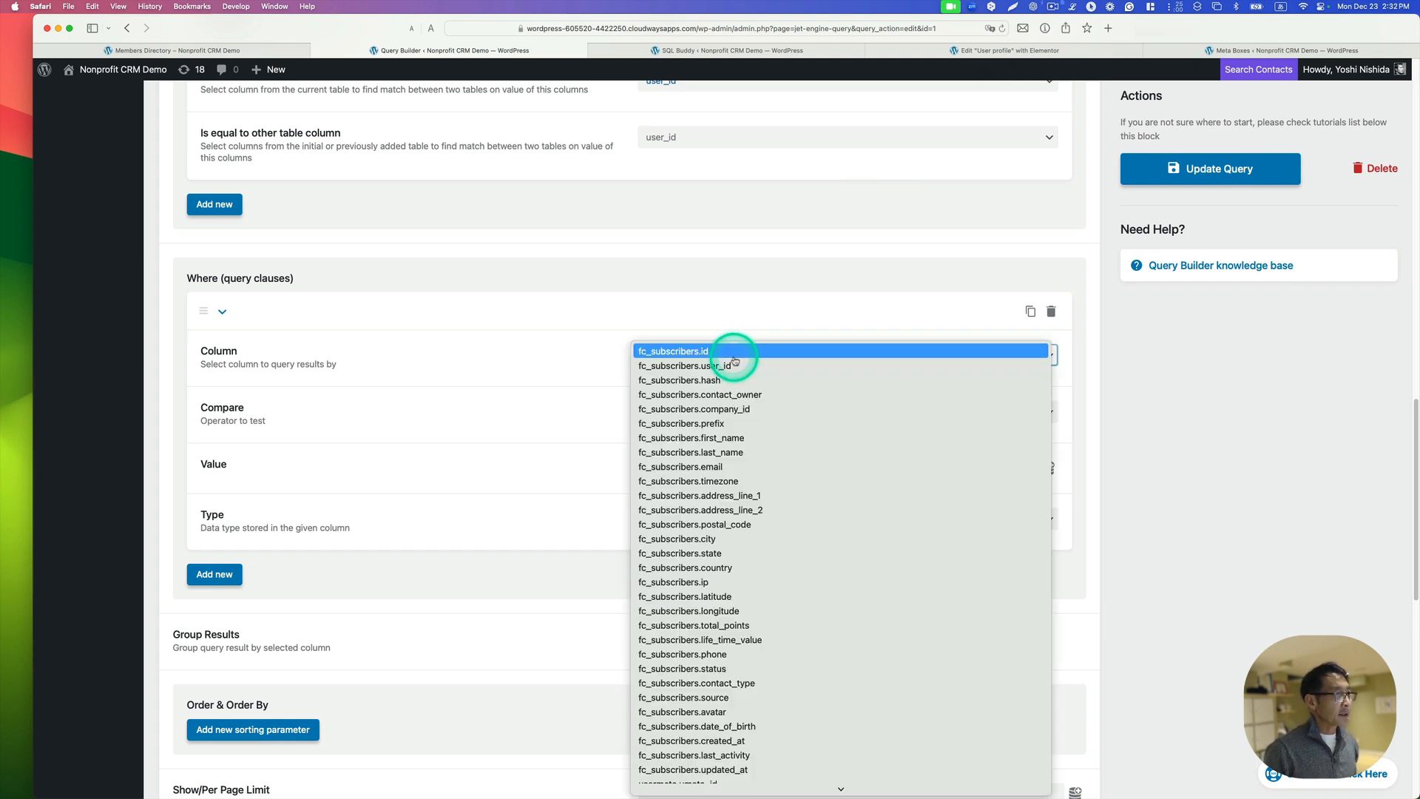
scroll(750, 425, down, 3)
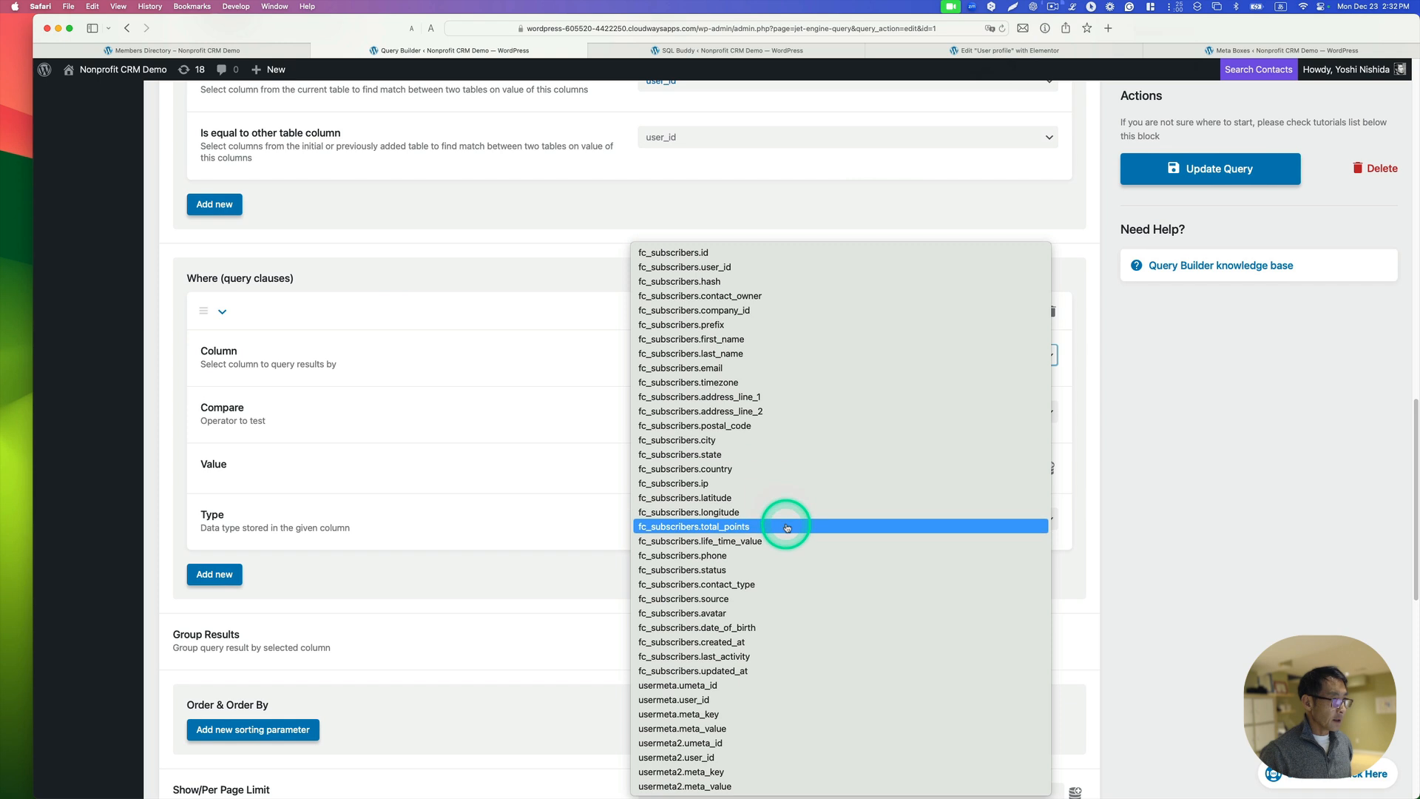
click(704, 719)
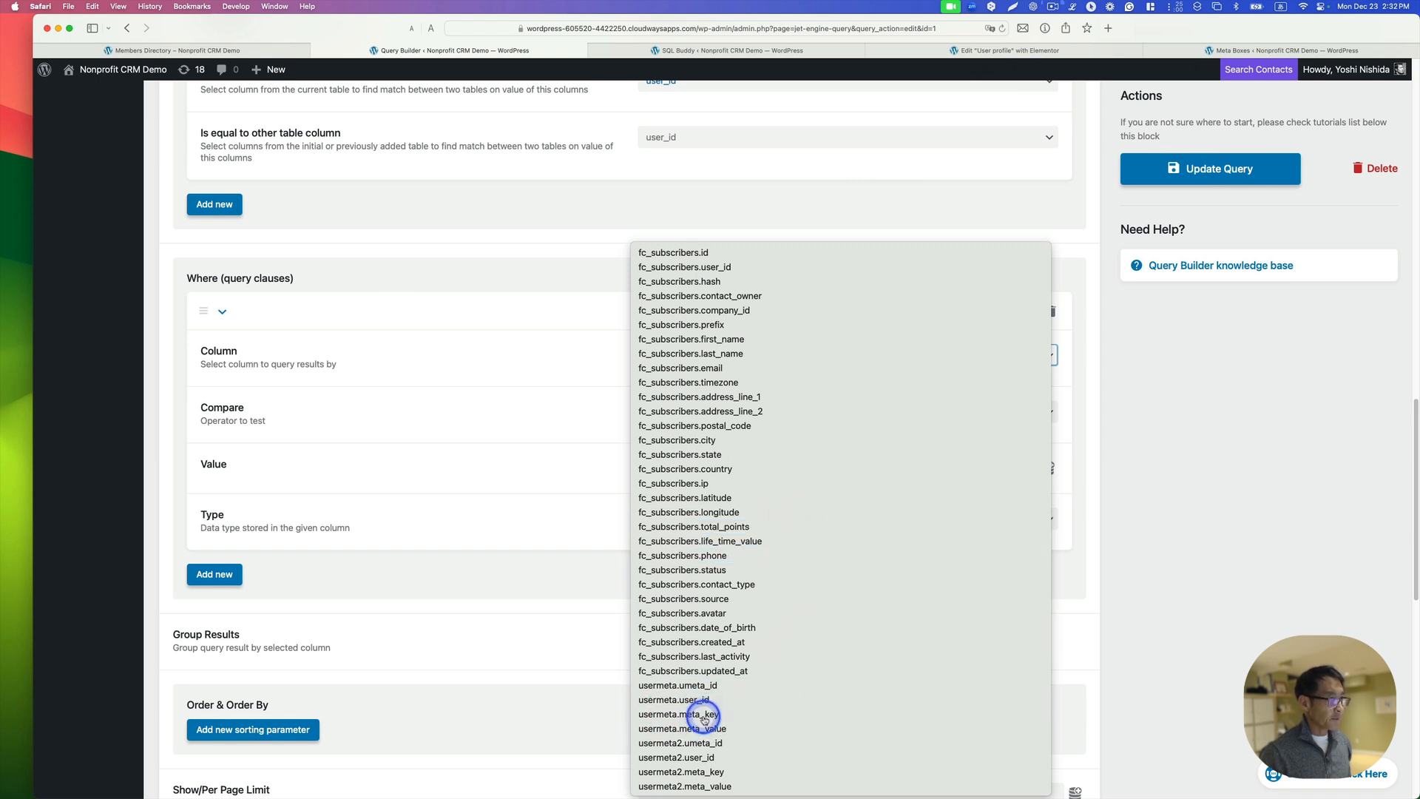
click(689, 427)
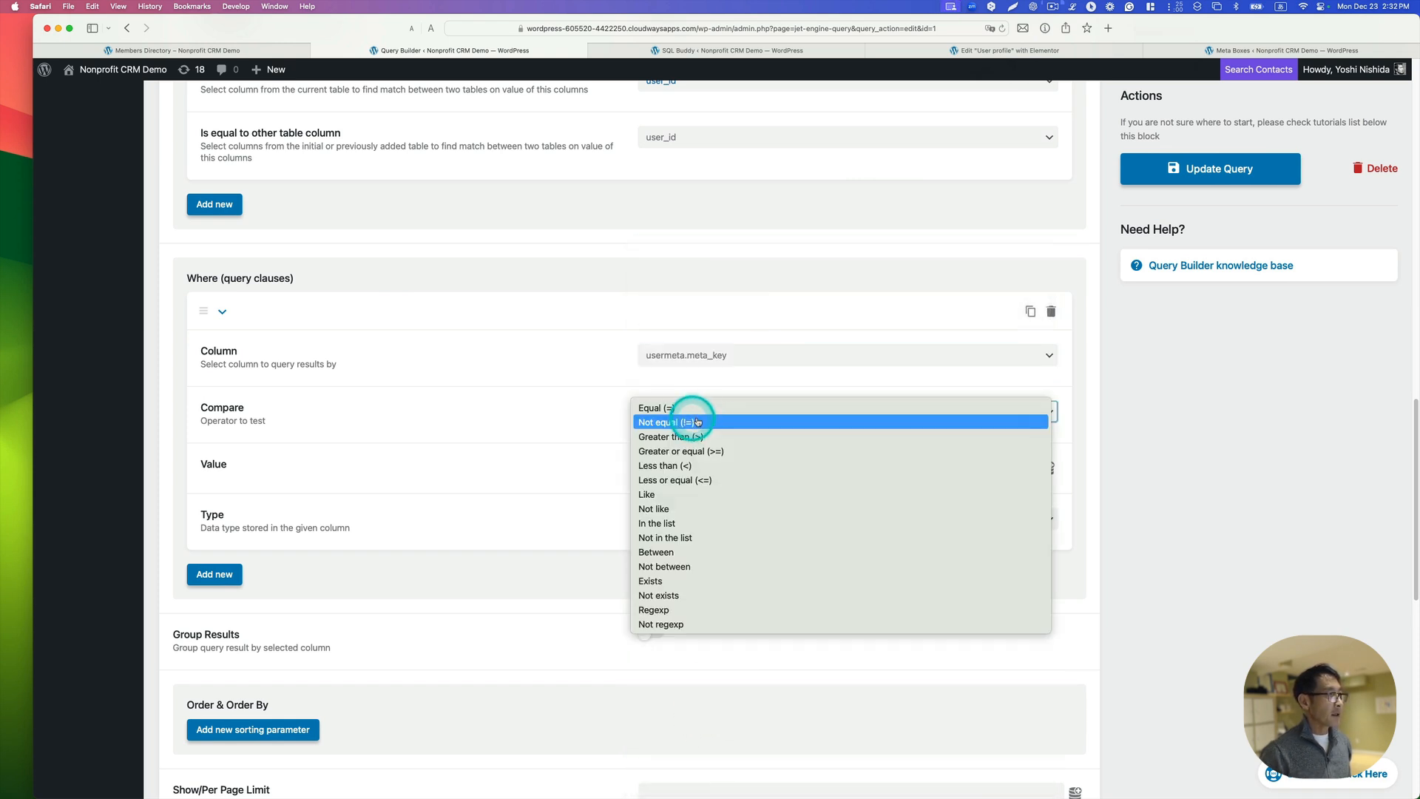
click(698, 406)
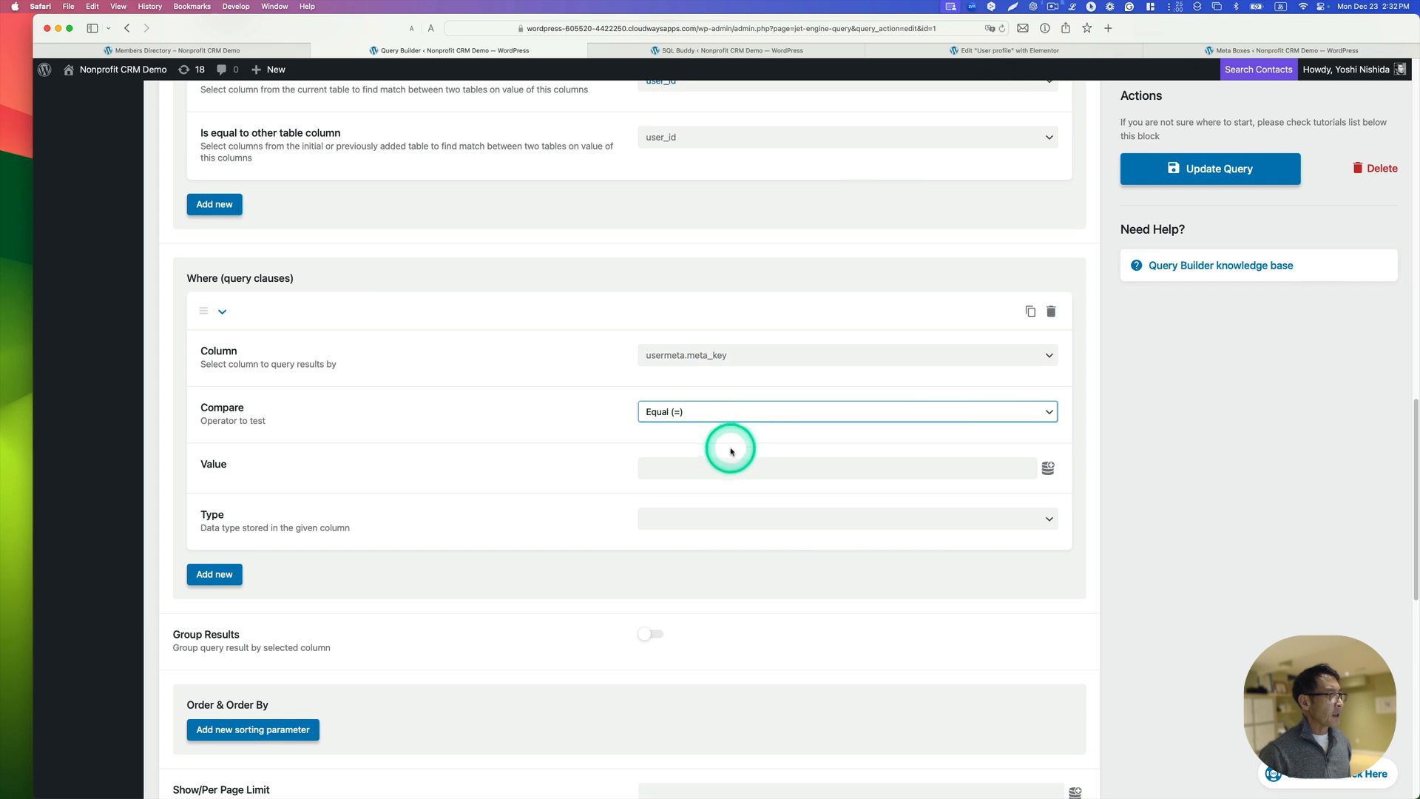
- Copy the your-organization-crm meta key from the wp_usermeta table in SQL Buddy and enter it as the Where clause's value in Query Builder
click(702, 51)
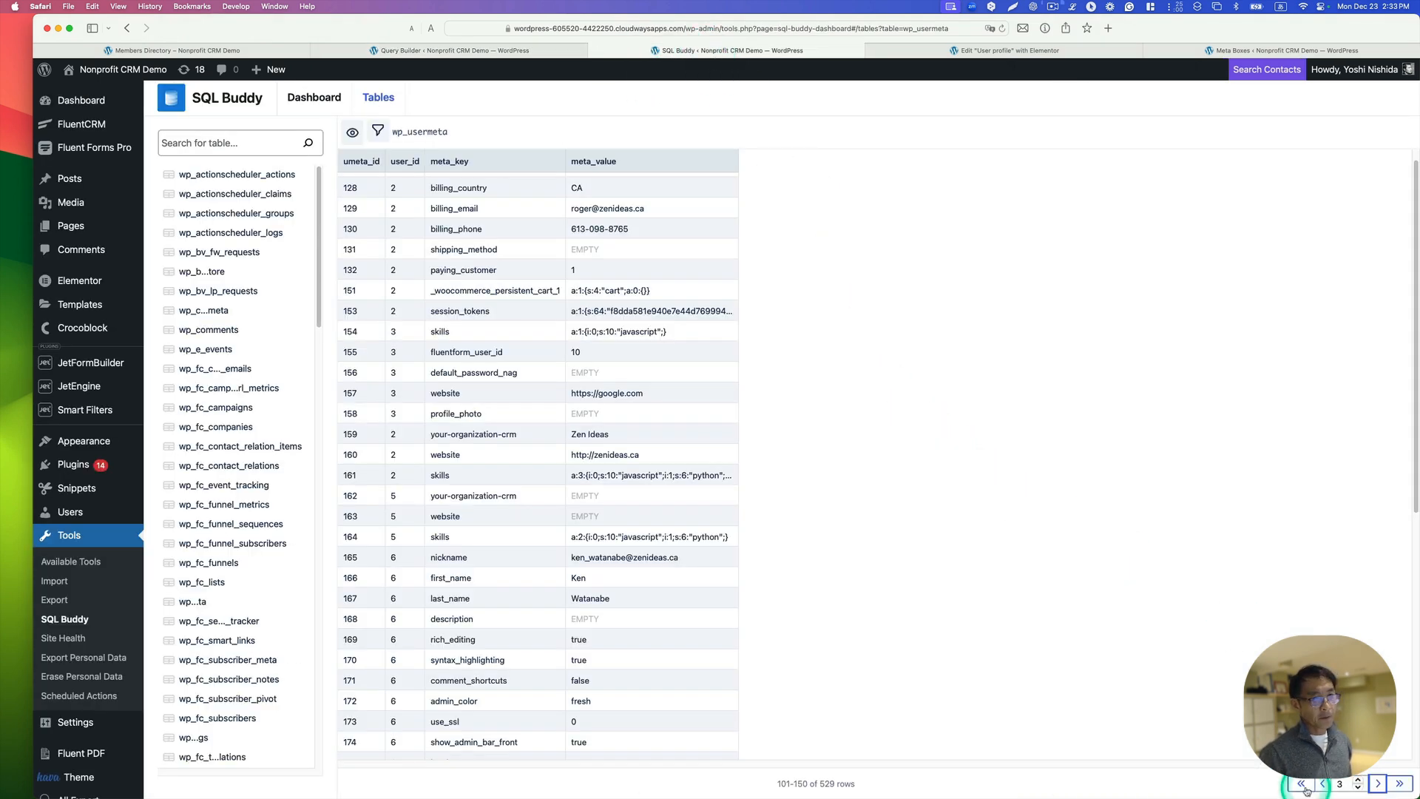
click(1322, 785)
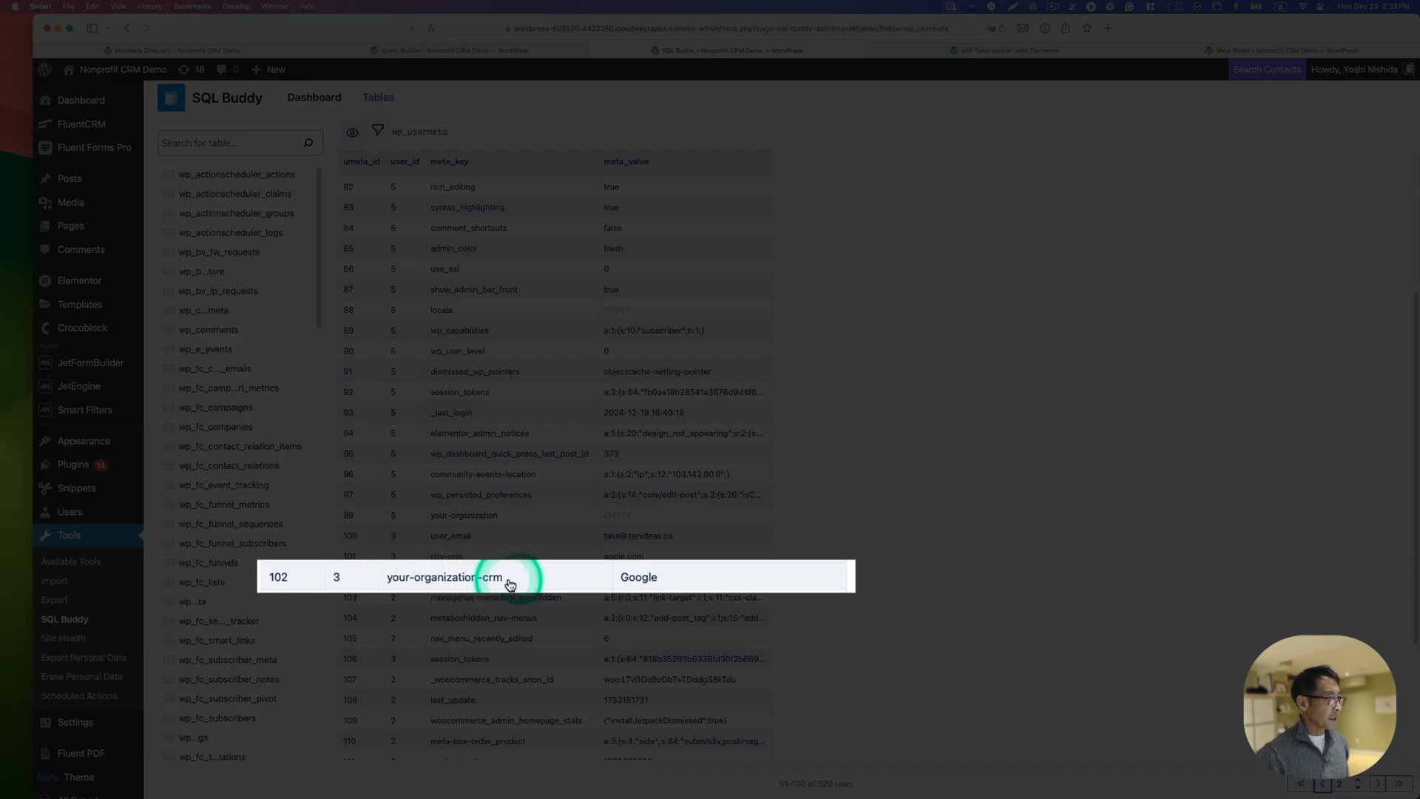
click(510, 585)
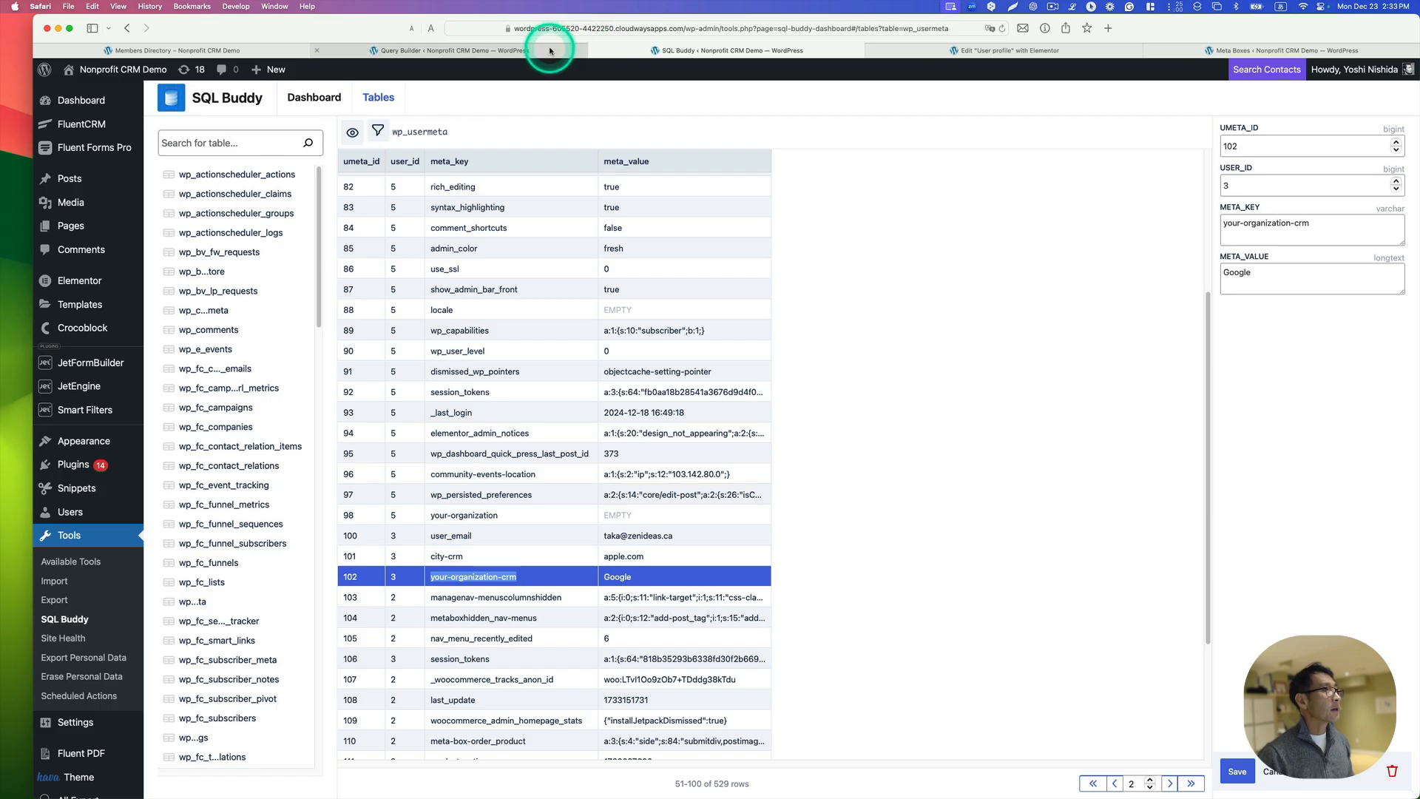
click(552, 48)
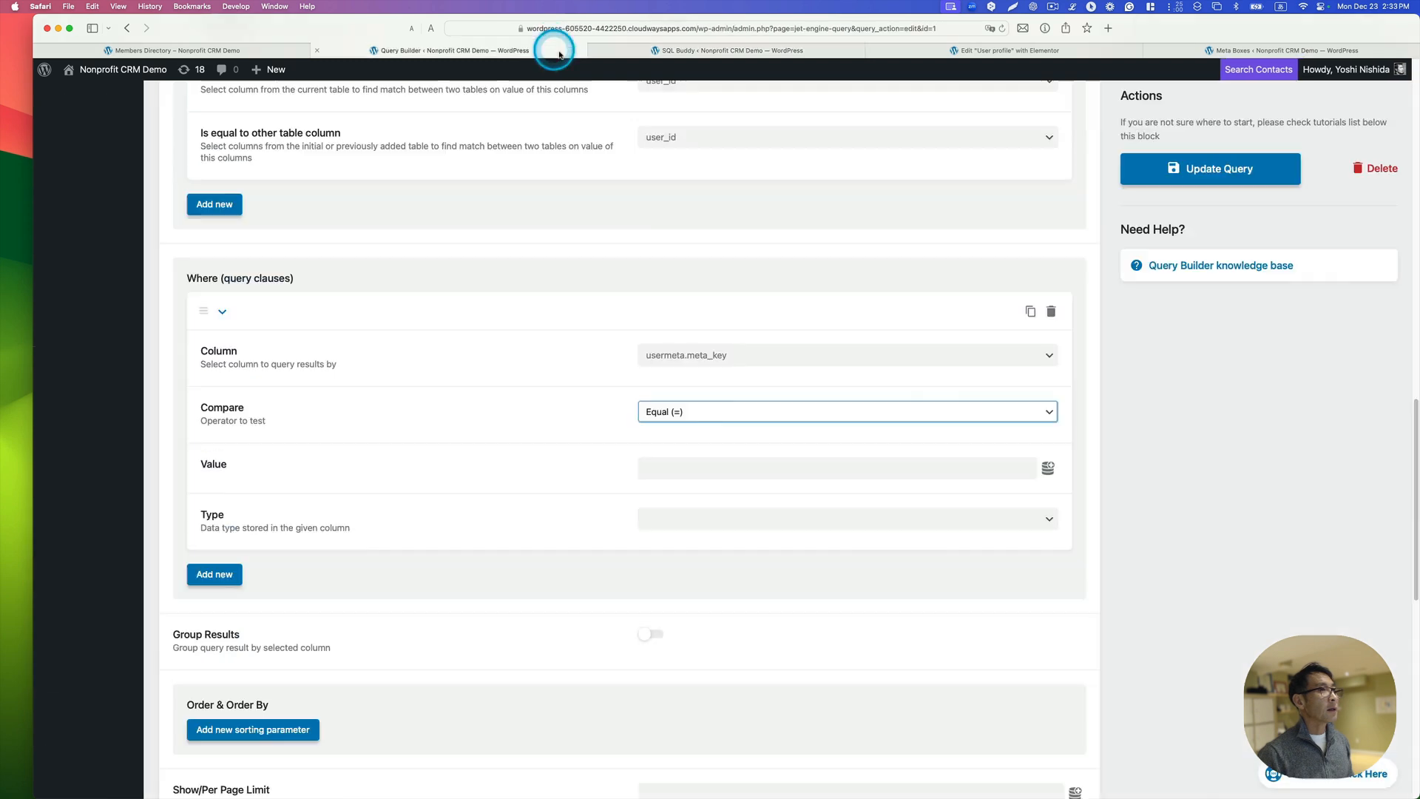
click(691, 467)
text(your-organization-crm)
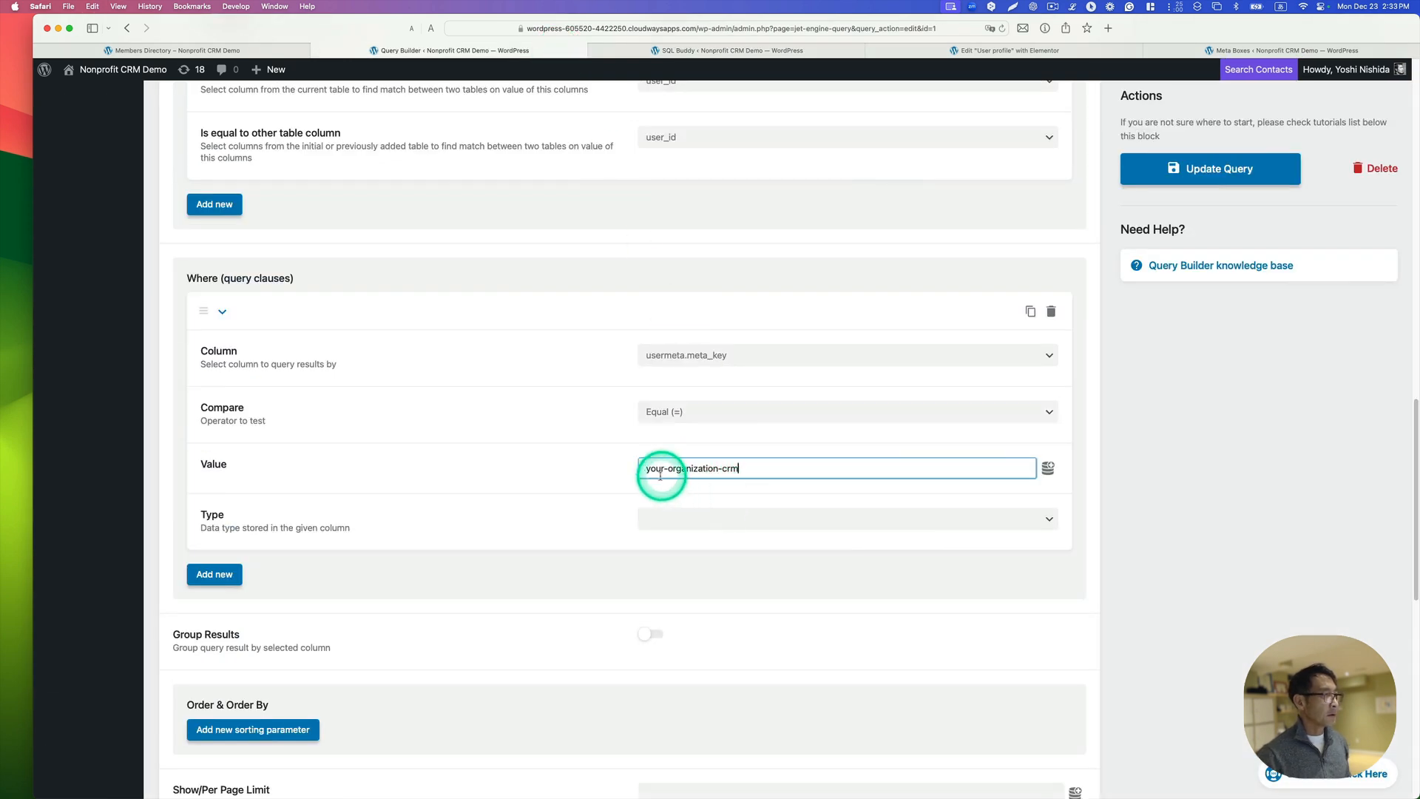
- Set the data type of the your-organization-crm Where clause to Char
click(333, 518)
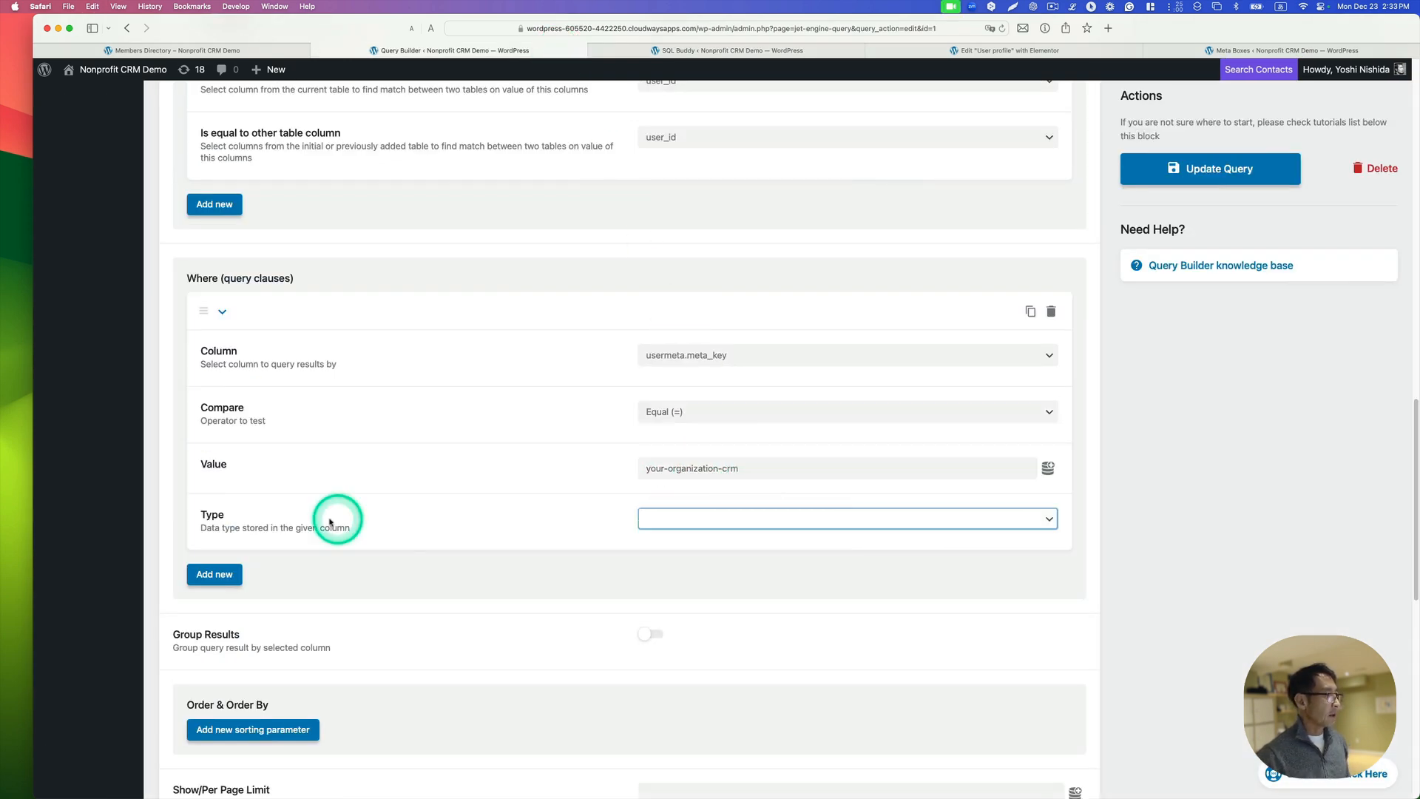
click(677, 518)
click(672, 517)
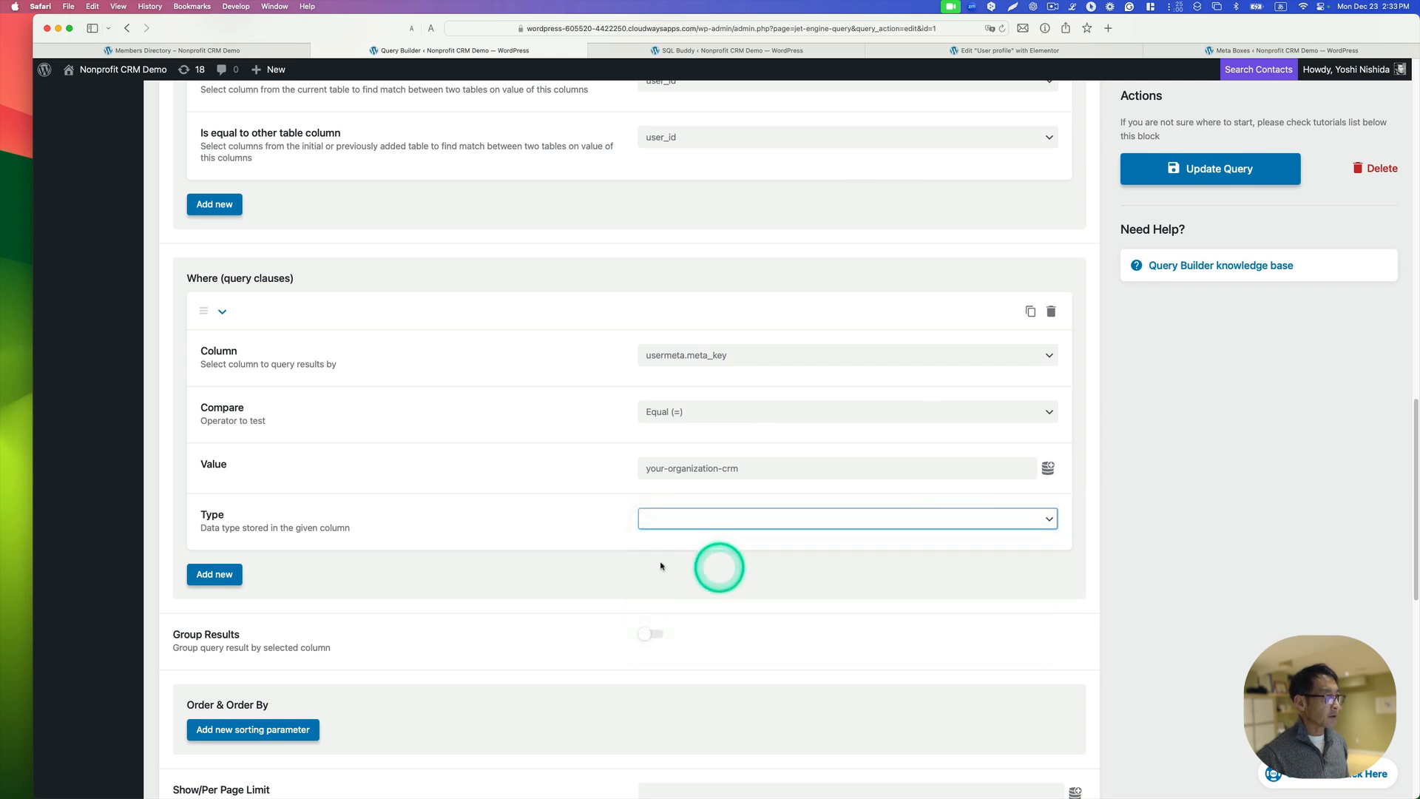
click(564, 524)
- Duplicate the your-organization-crm Where clause and set the copy's value to website
scroll(533, 512, down, 1)
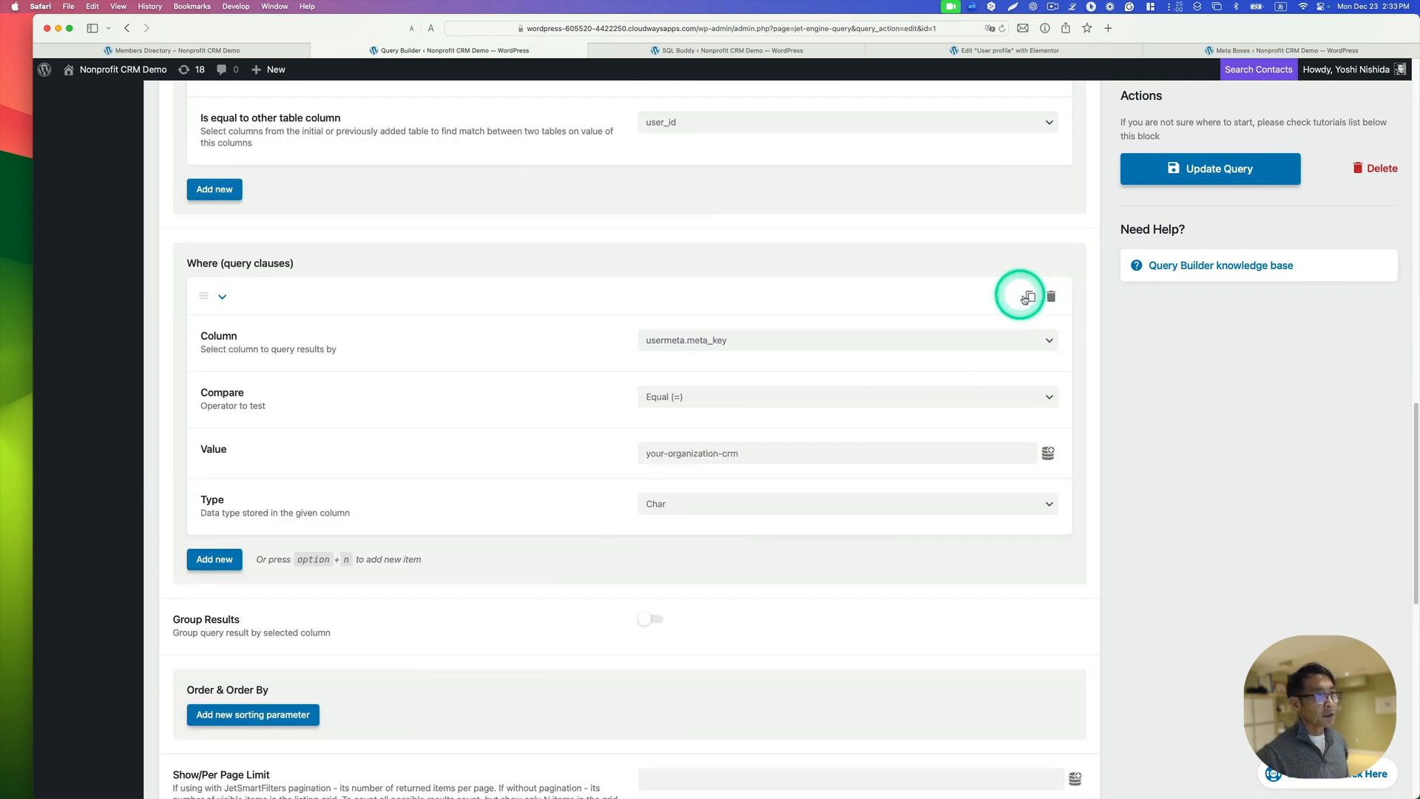
click(1027, 297)
scroll(828, 468, down, 3)
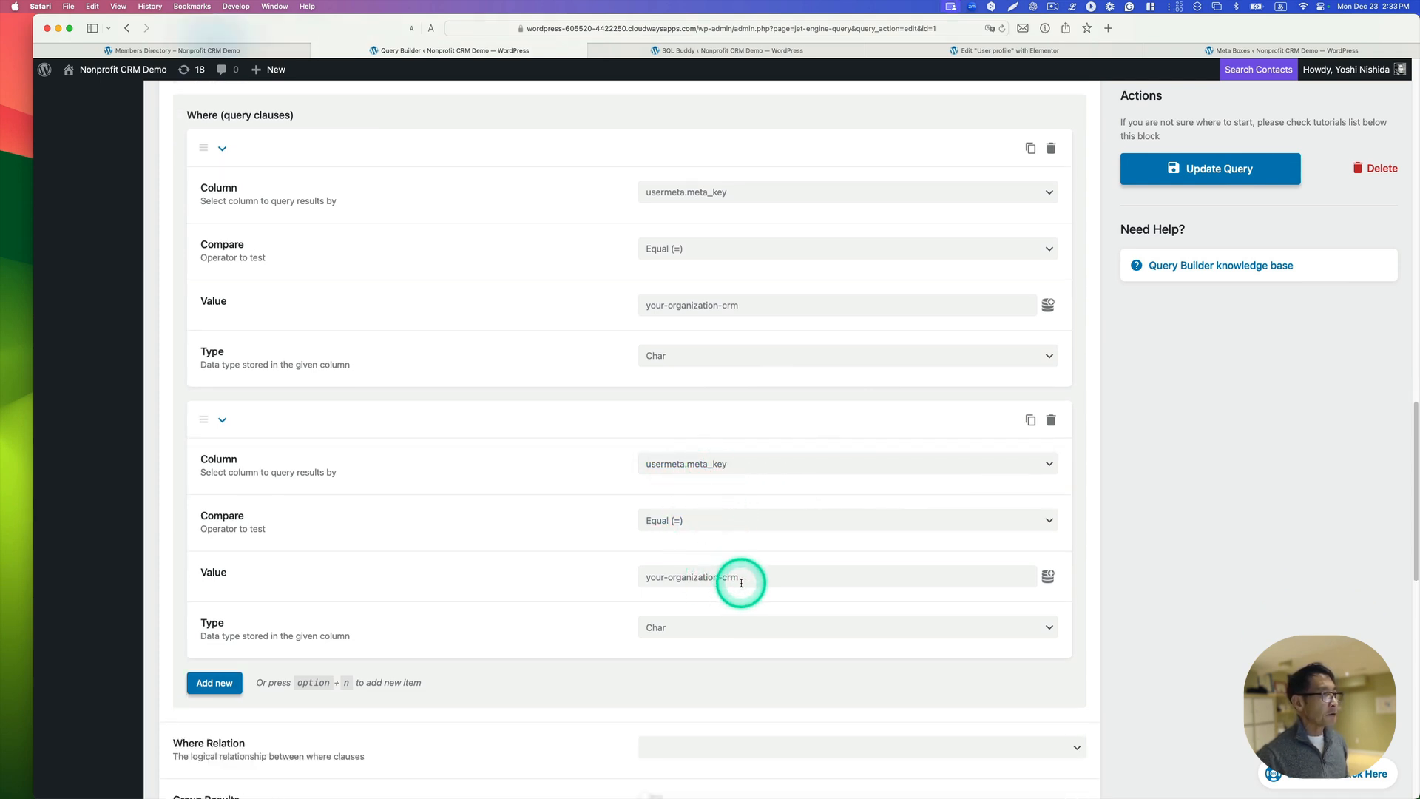
drag(741, 583, 628, 575)
text(websi)
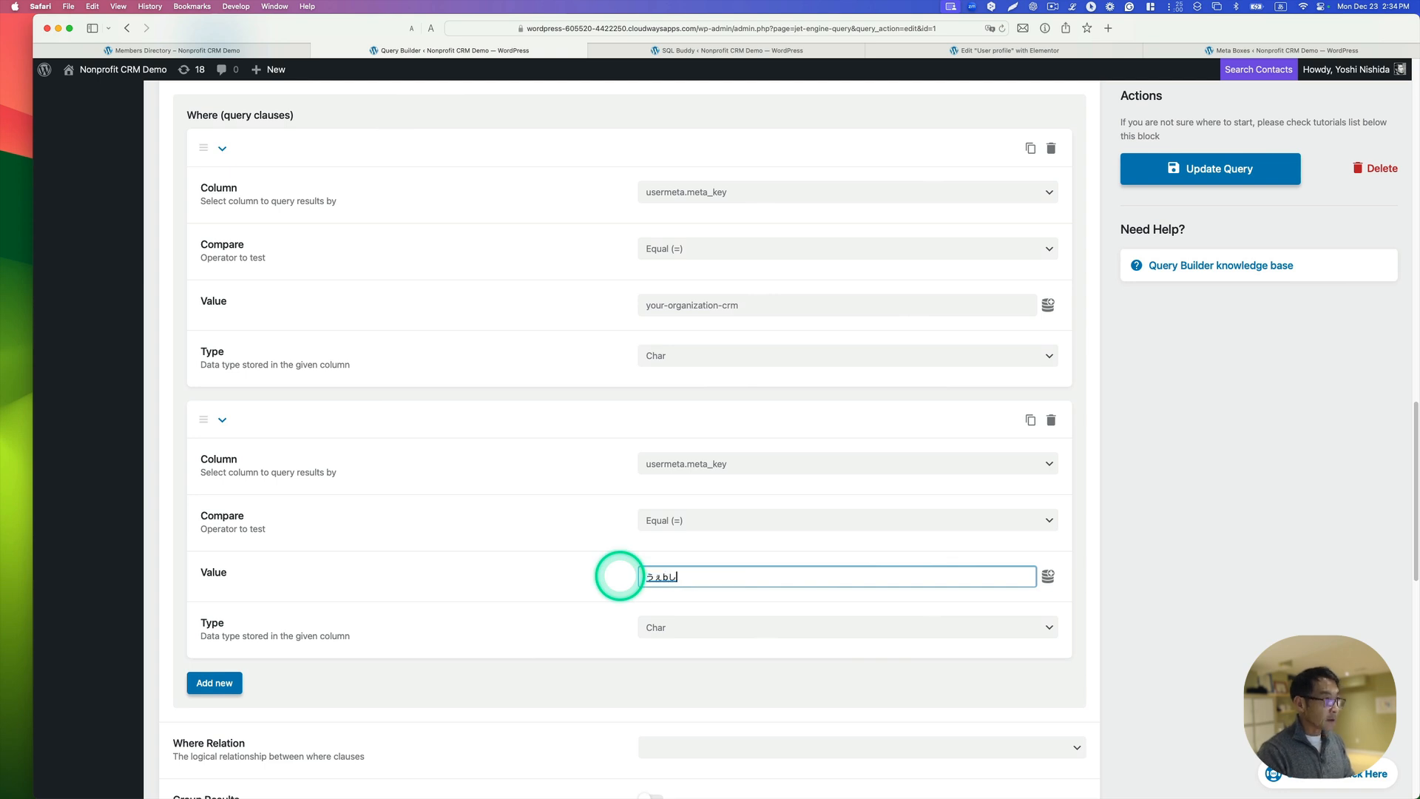
text(te)
key(BackSpace)
key(BackSpace)
key(BackSpace)
key(BackSpace)
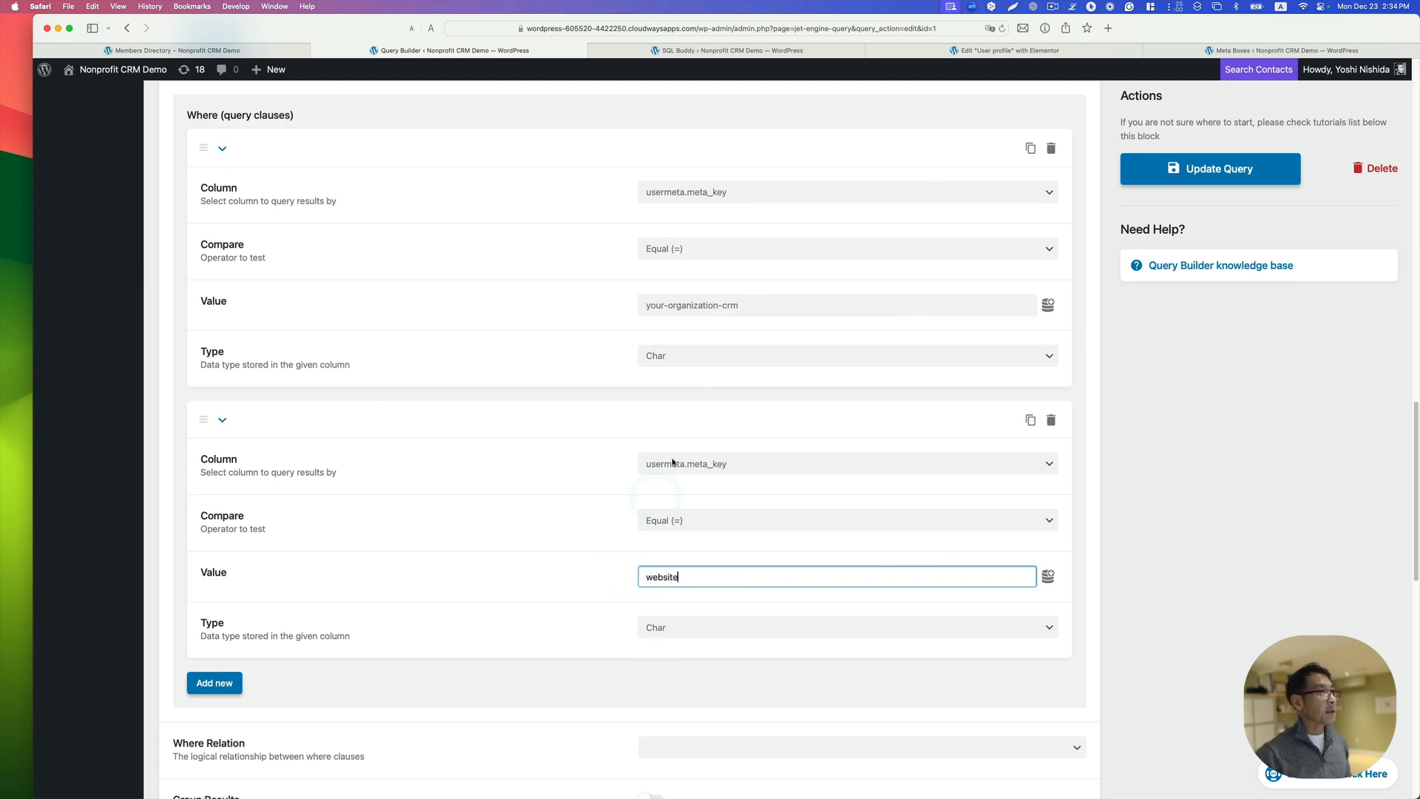
- Check the website meta key in the wp_usermeta table in SQL Buddy
click(808, 52)
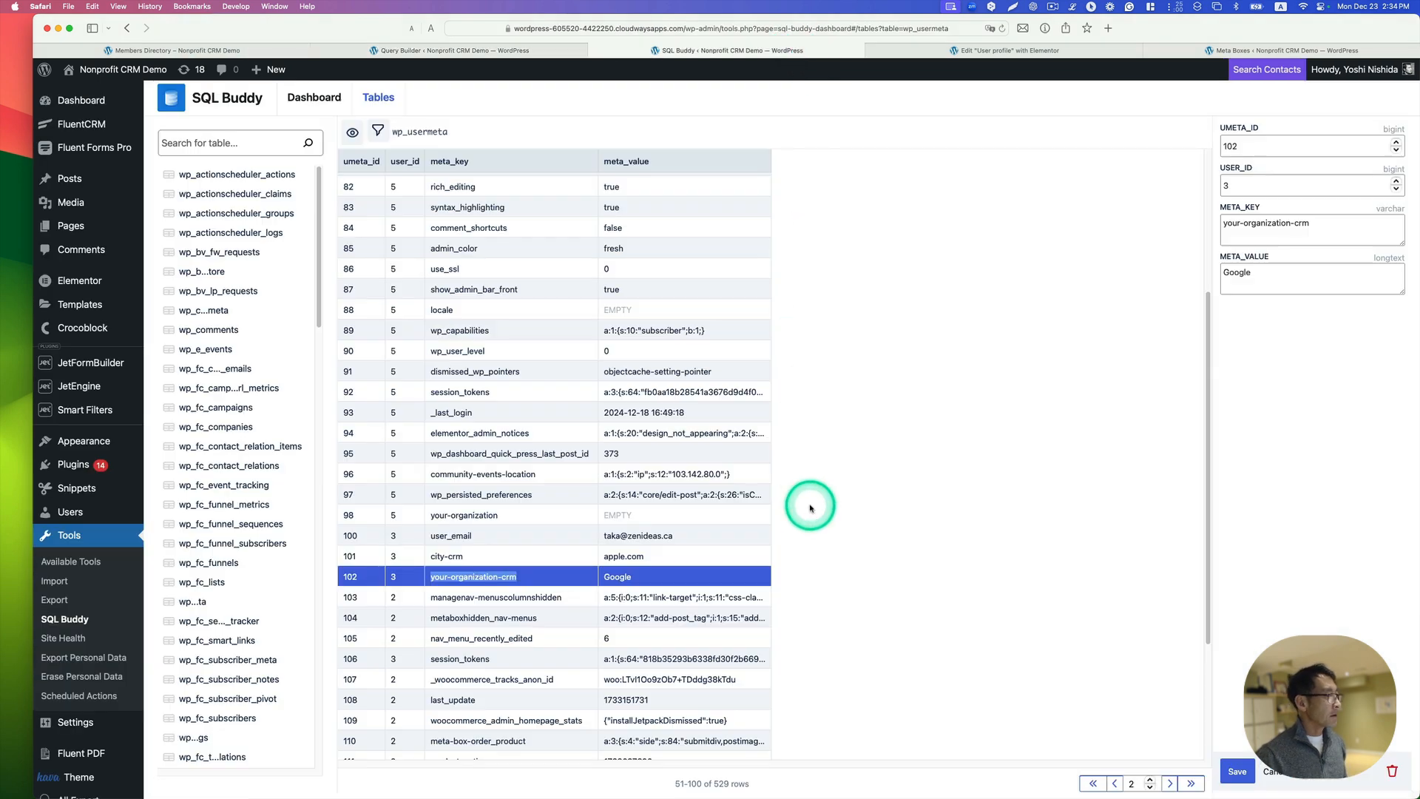
scroll(814, 532, down, 3)
click(1171, 784)
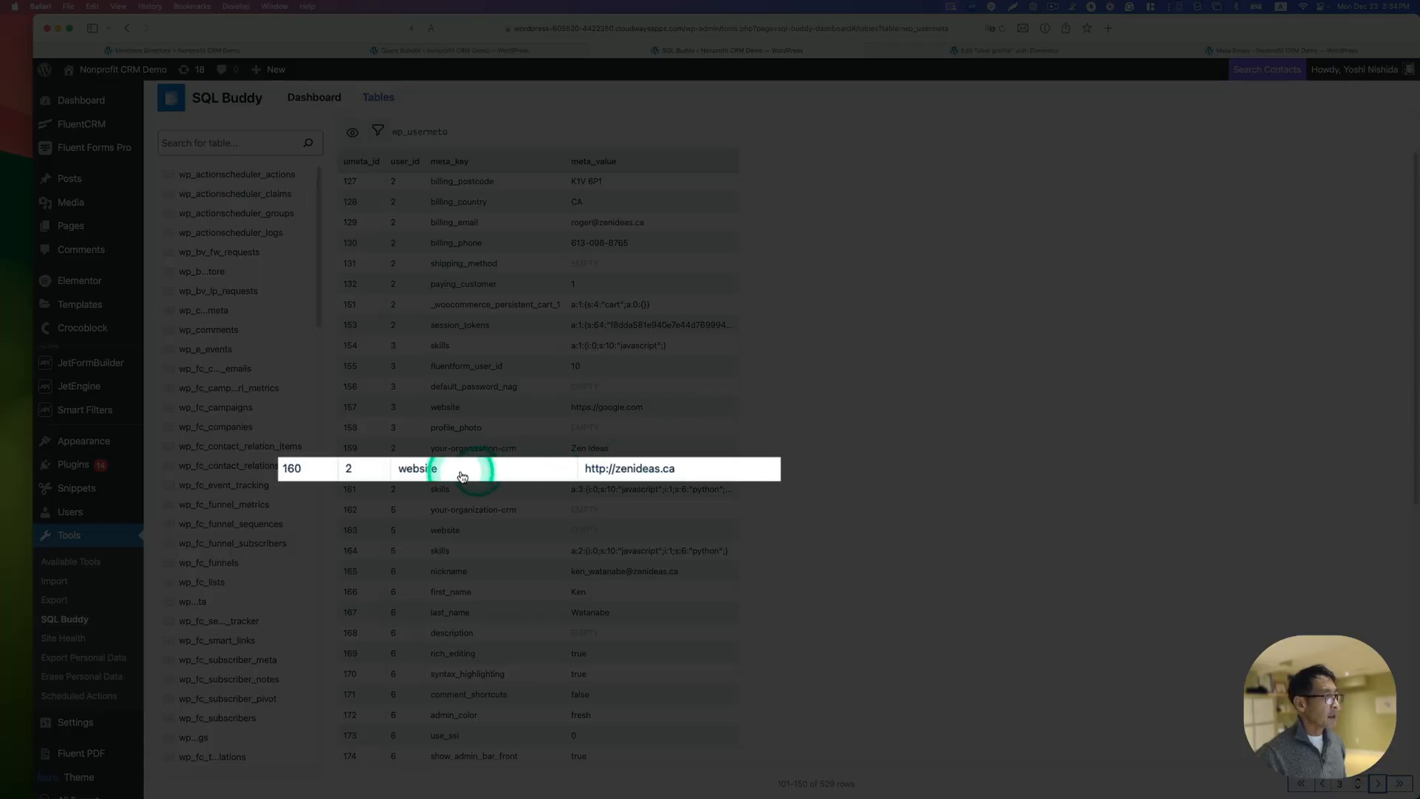
click(407, 478)
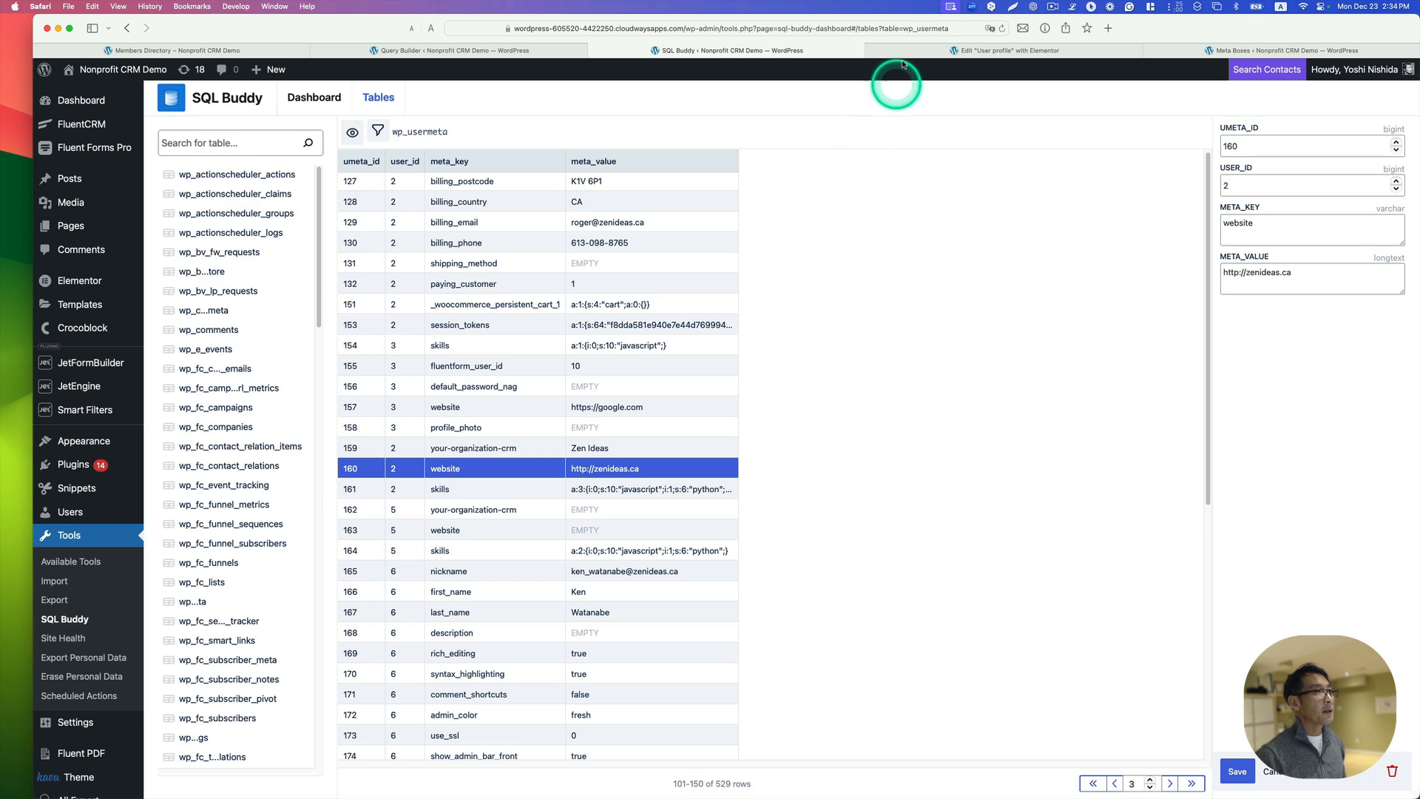
- Return to Query Builder and update the query with its two Where clauses
click(507, 49)
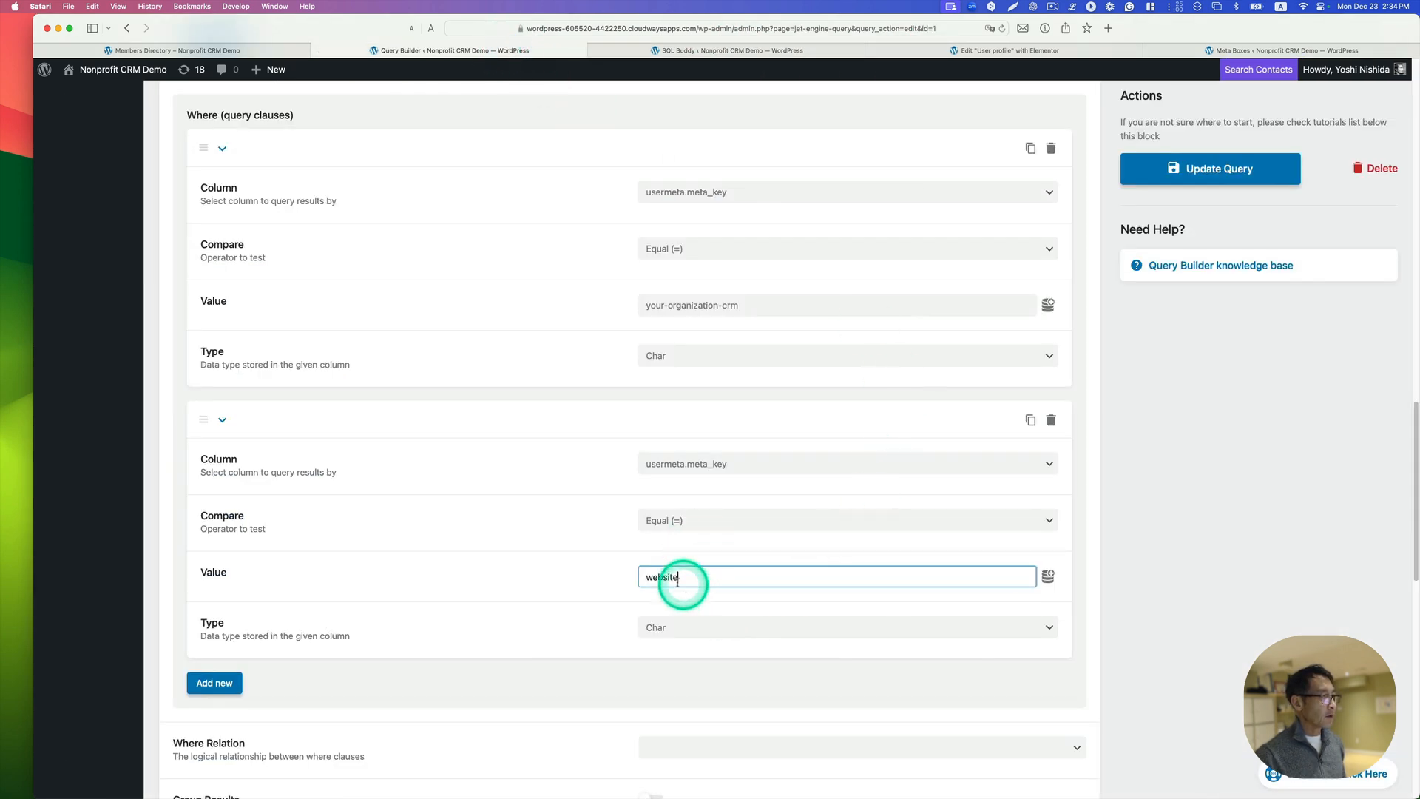
scroll(596, 646, down, 1)
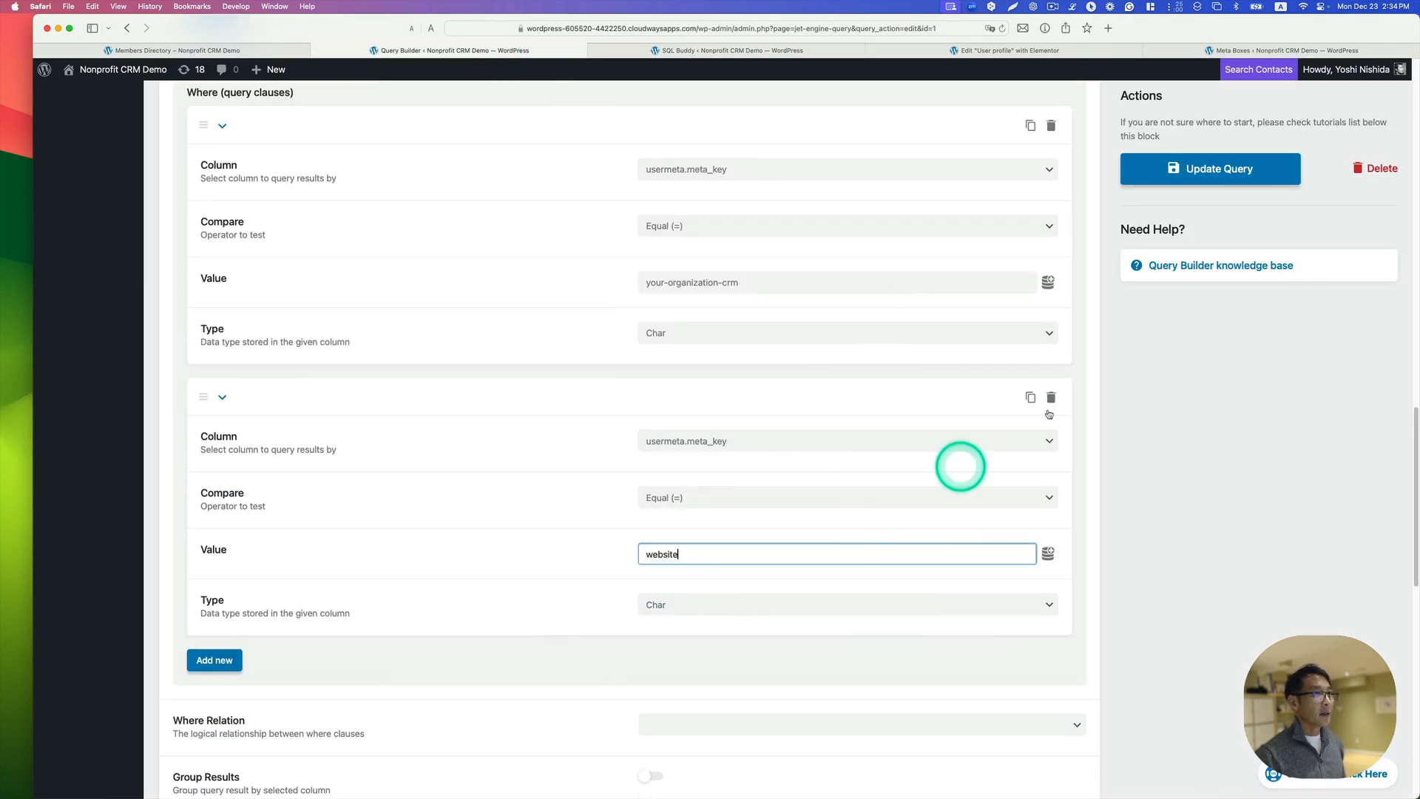
click(1214, 178)
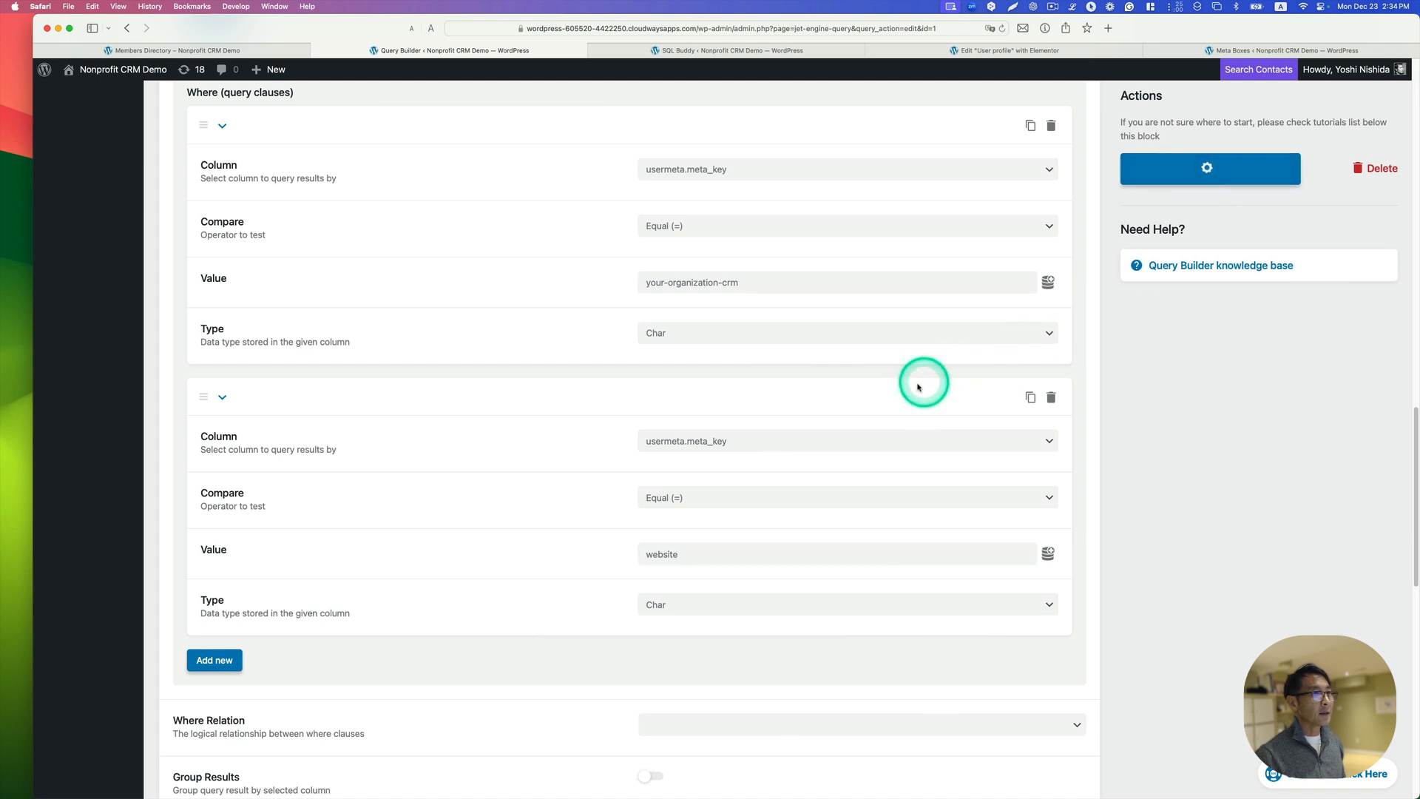
- Add fc_subscribers.id and fc_subscribers.user_id to the query's included columns
scroll(739, 362, down, 9)
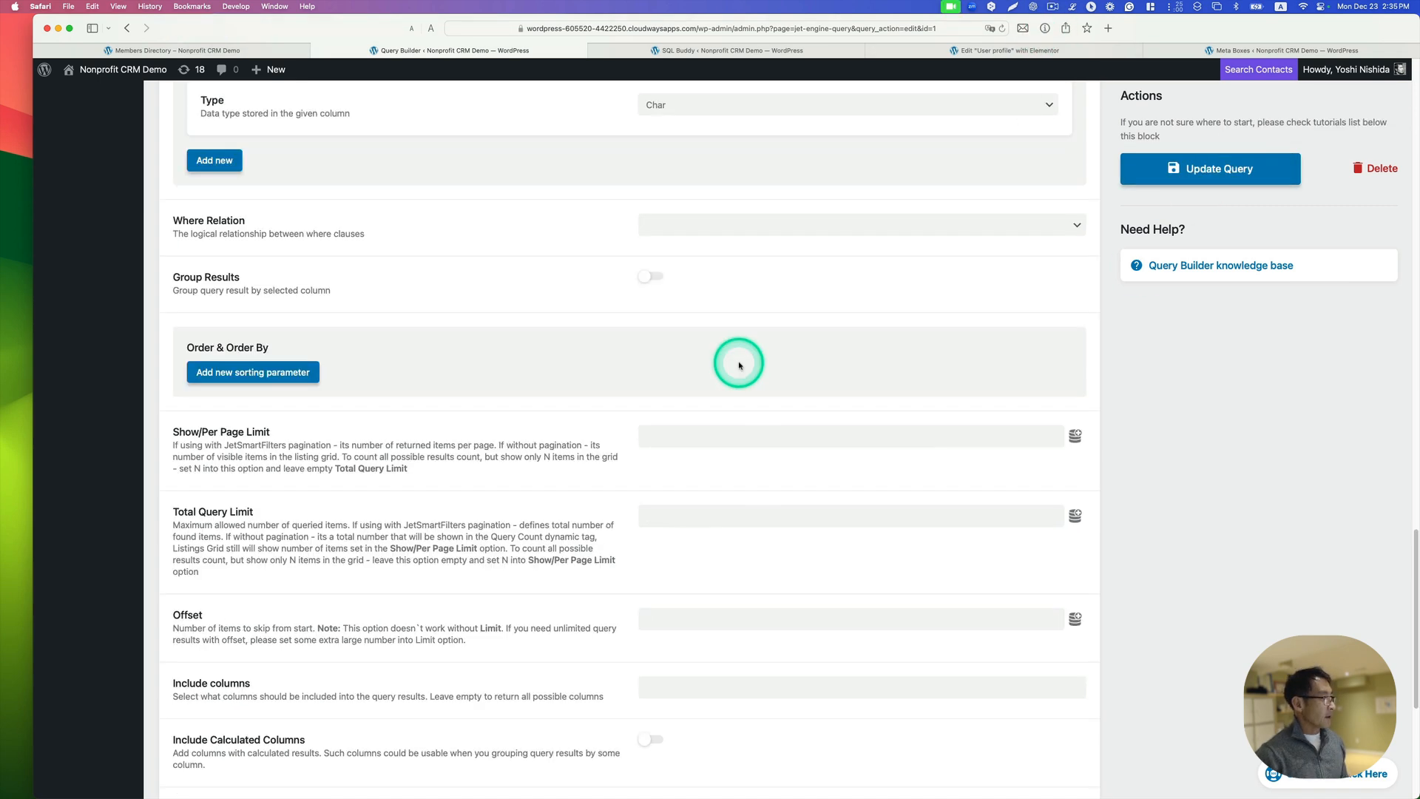
scroll(745, 352, down, 1)
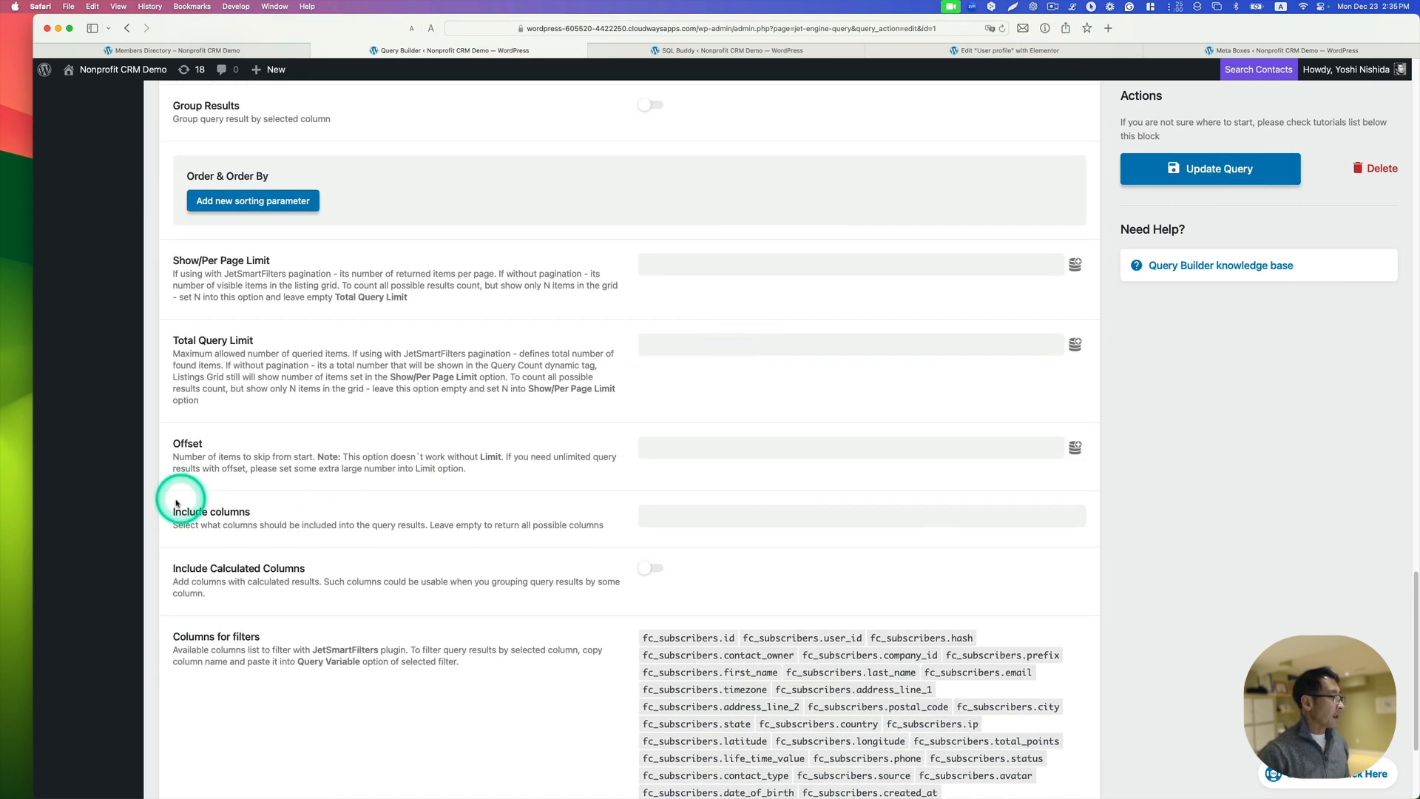
click(671, 522)
scroll(578, 539, down, 2)
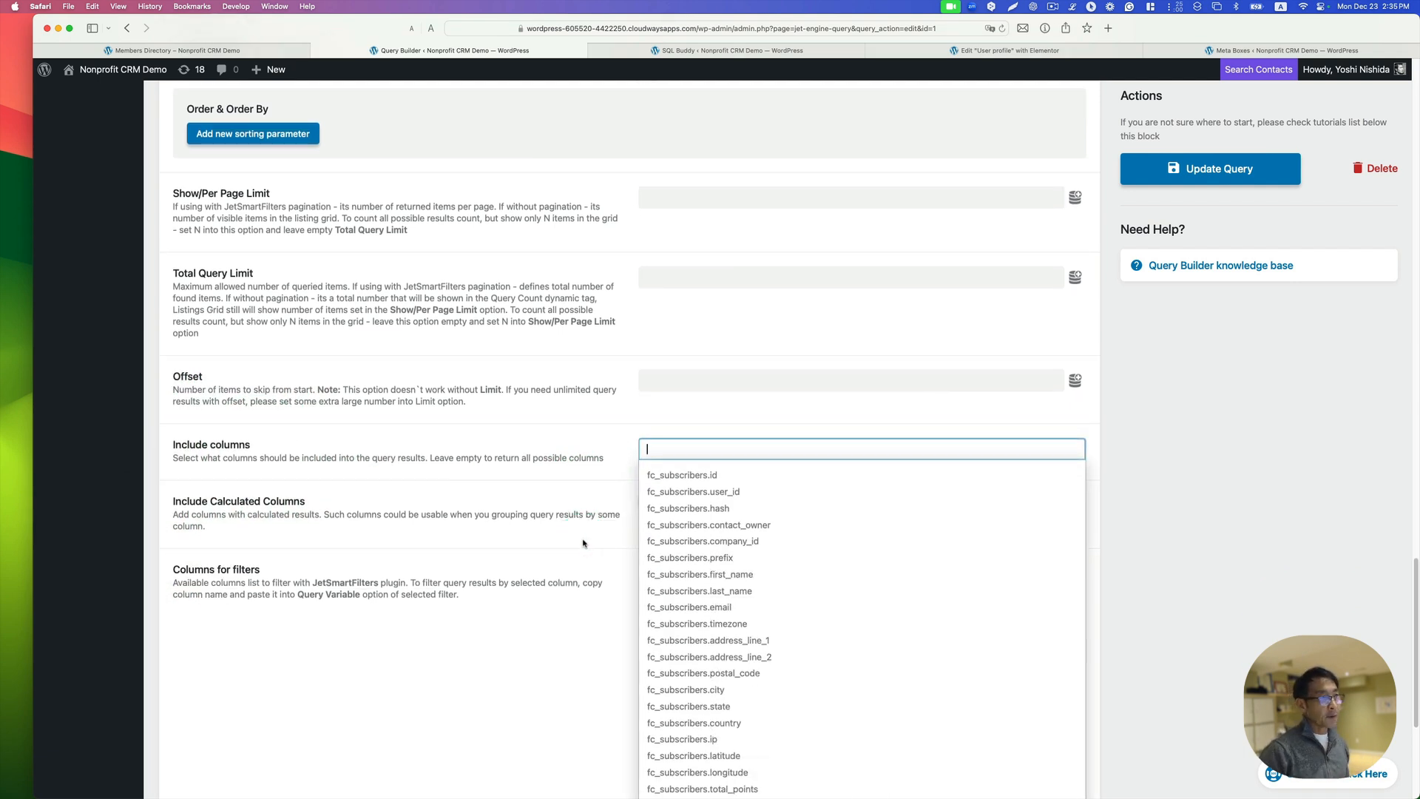
click(675, 475)
click(694, 476)
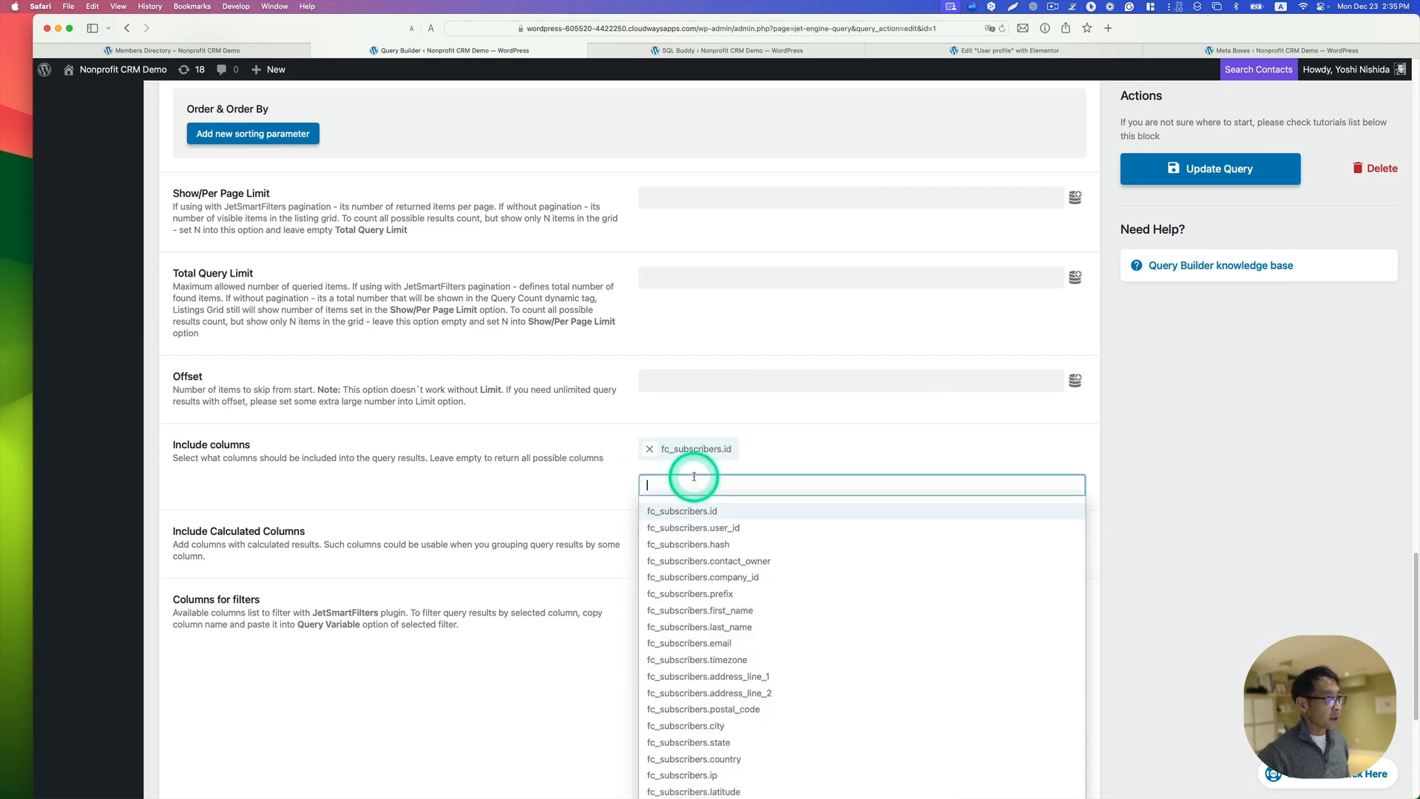
click(740, 527)
- Include the fc_subscribers.first_name and fc_subscribers.last_name columns in the query results
scroll(789, 542, down, 1)
click(807, 477)
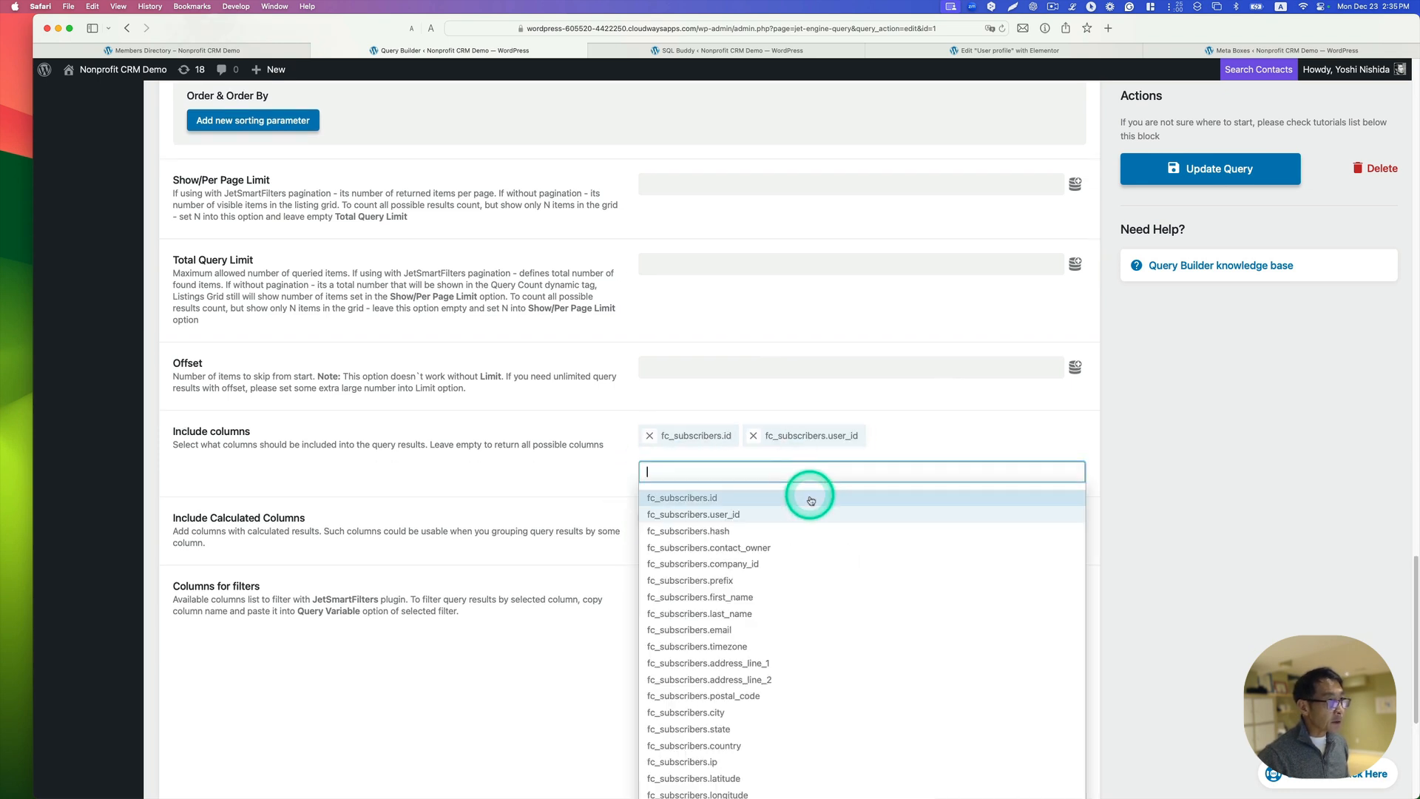
scroll(812, 501, down, 3)
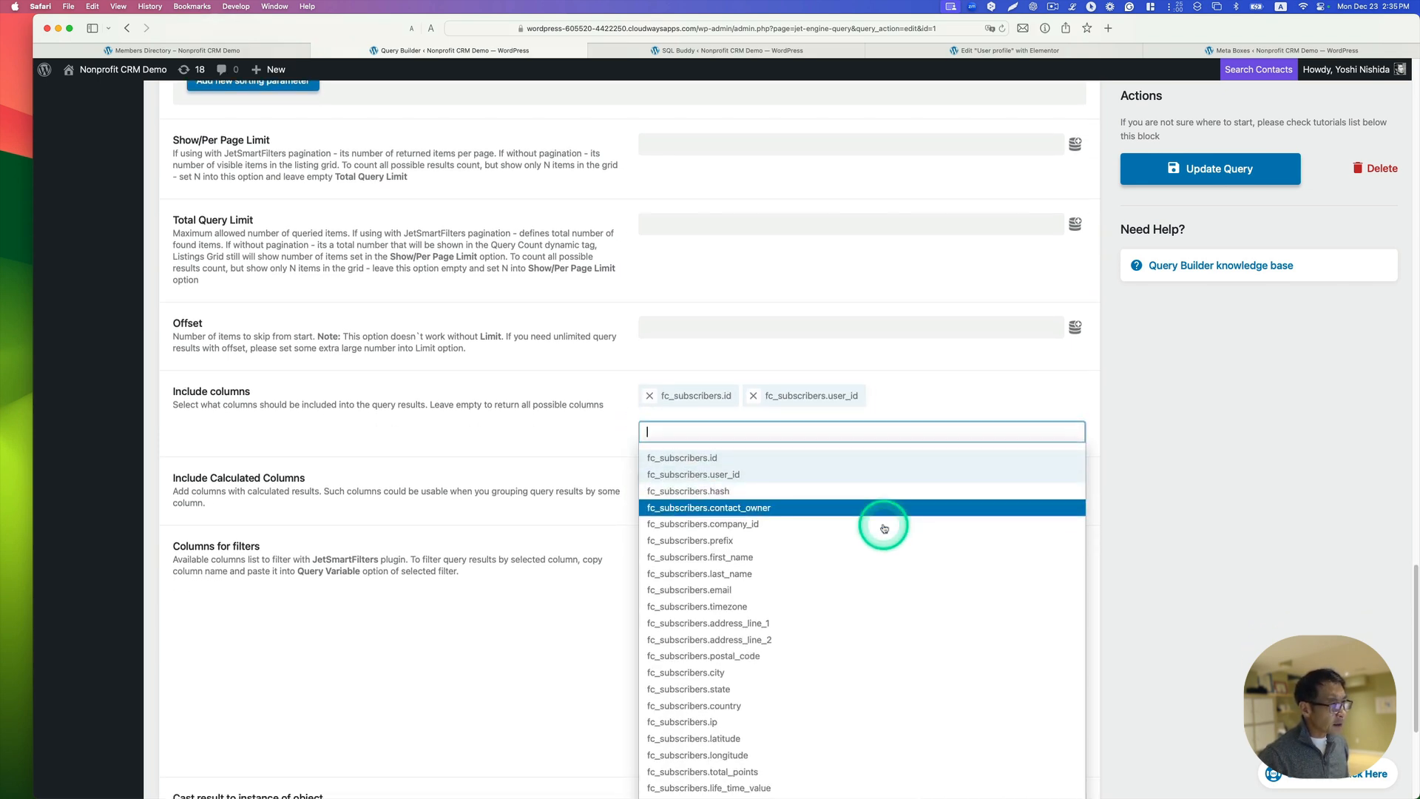
click(651, 561)
click(707, 431)
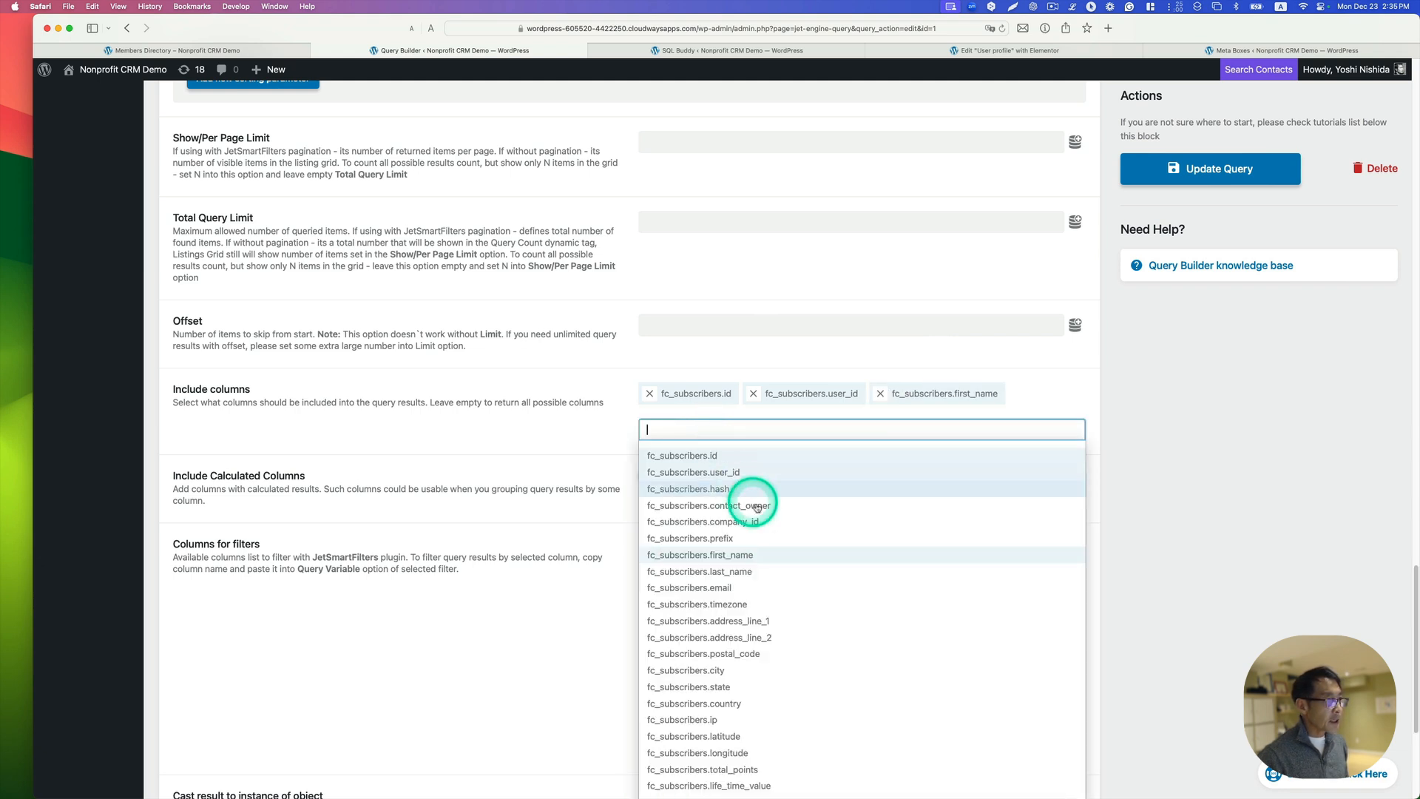
click(784, 571)
- Include the fc_subscribers.email, fc_subscribers.address_line_1 and fc_subscribers.city columns in the query results
click(796, 449)
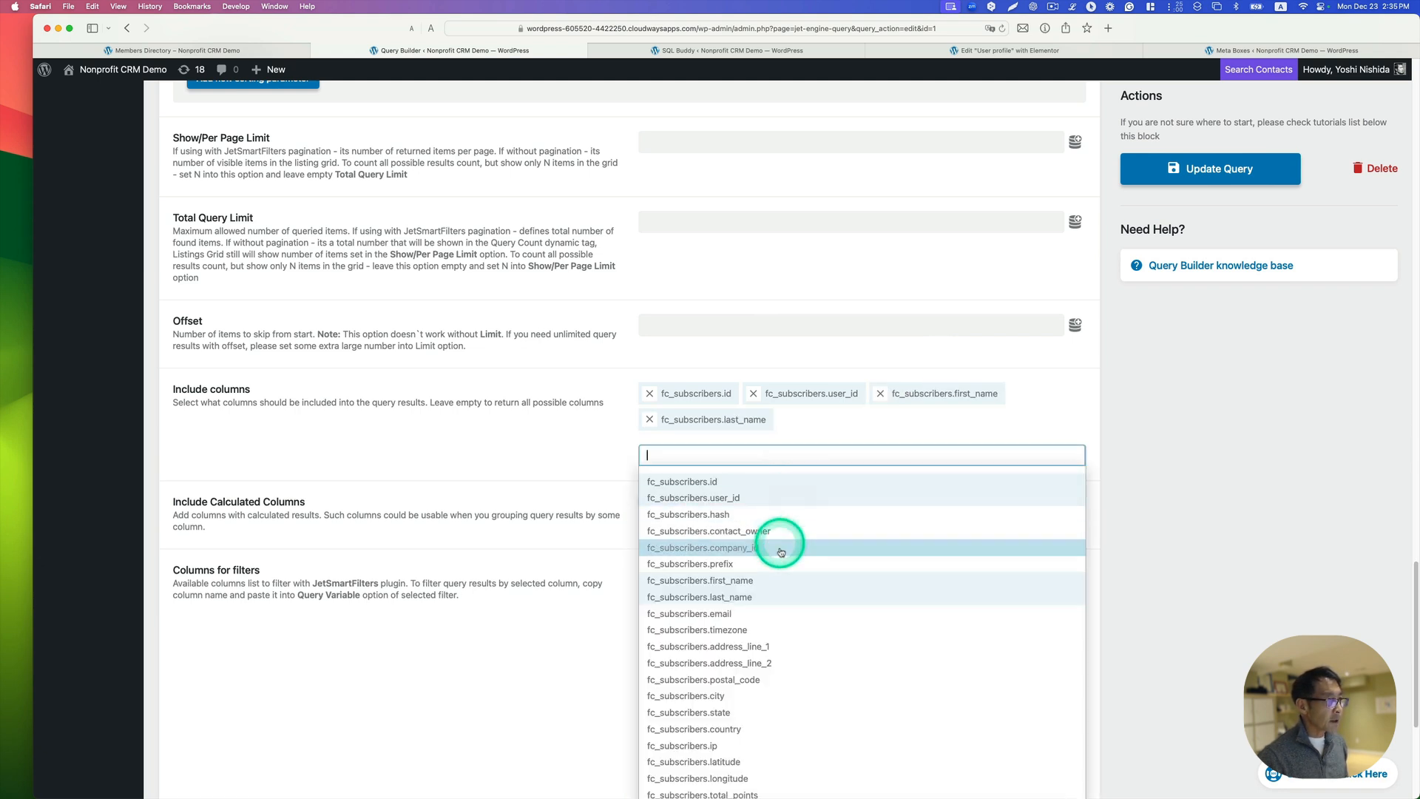
click(758, 614)
click(786, 456)
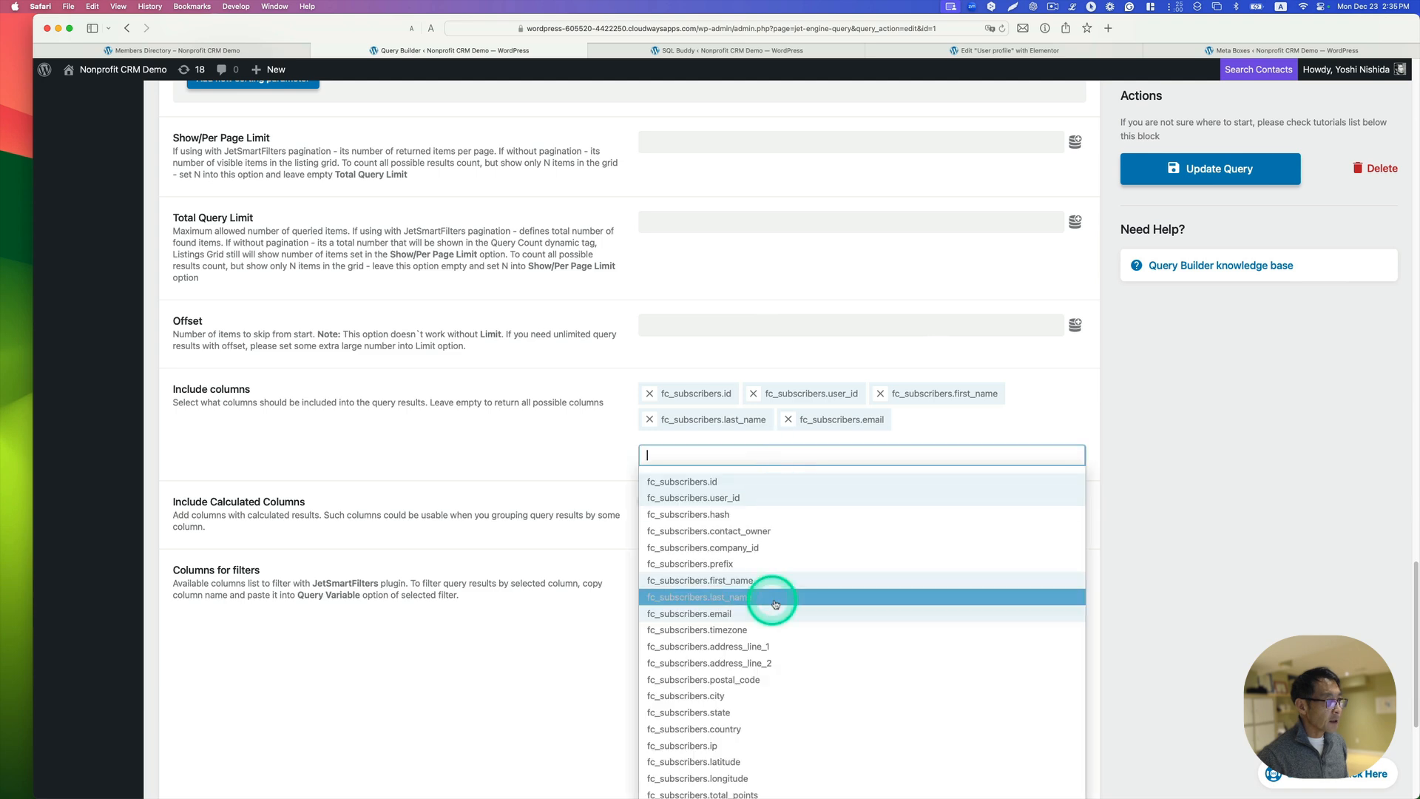
click(805, 647)
click(782, 457)
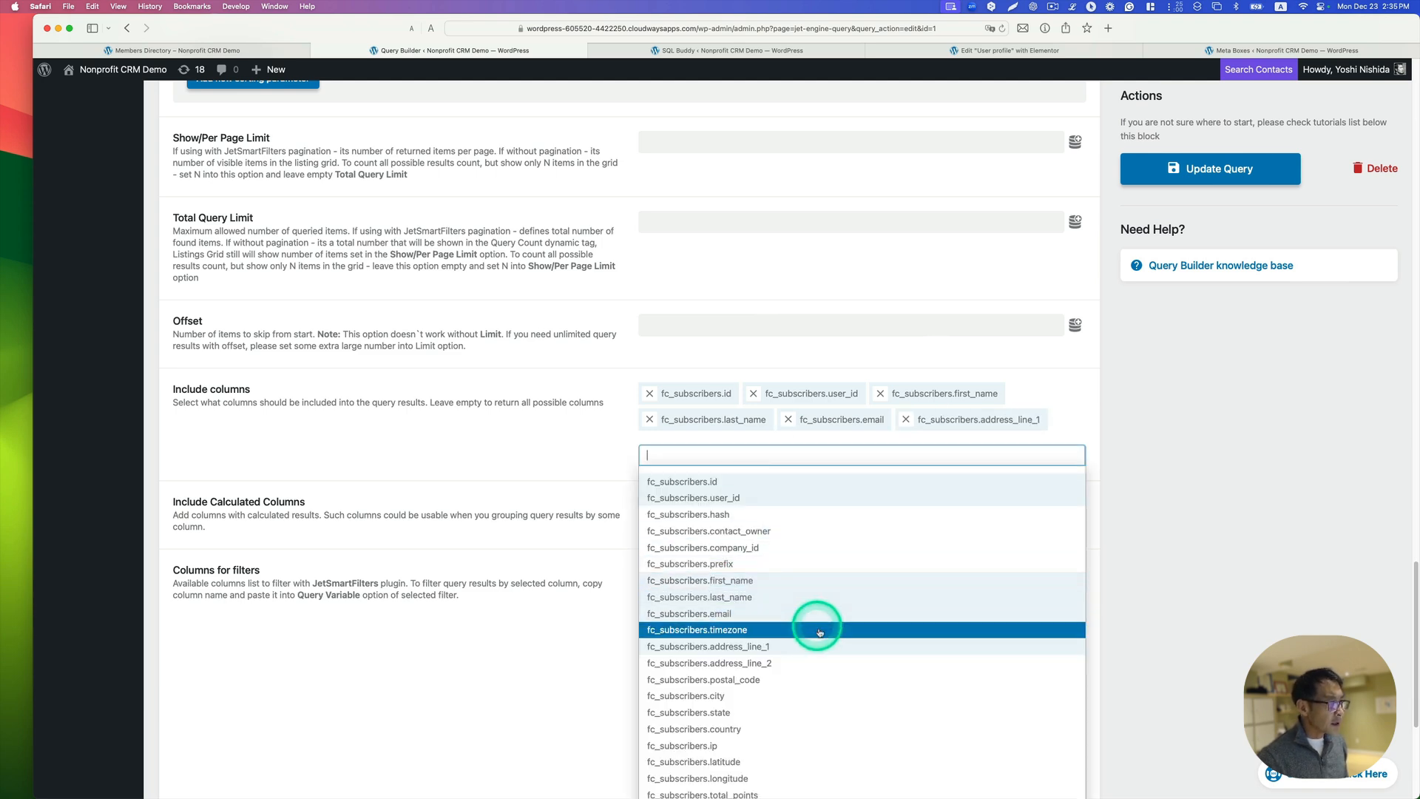
click(789, 696)
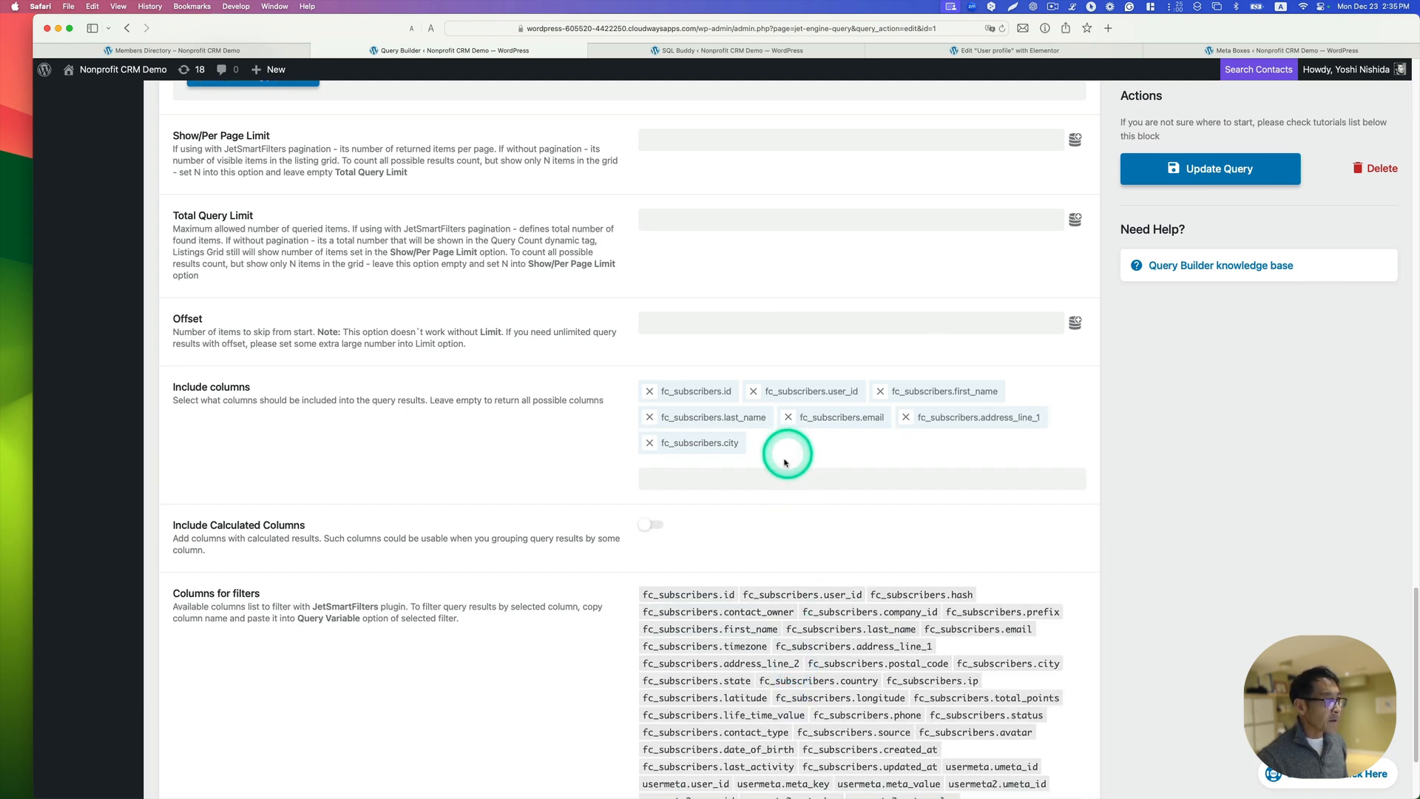
- Add usermeta.user_id and usermeta.meta_value from the first usermeta join to the included columns
click(785, 463)
scroll(795, 695, down, 1)
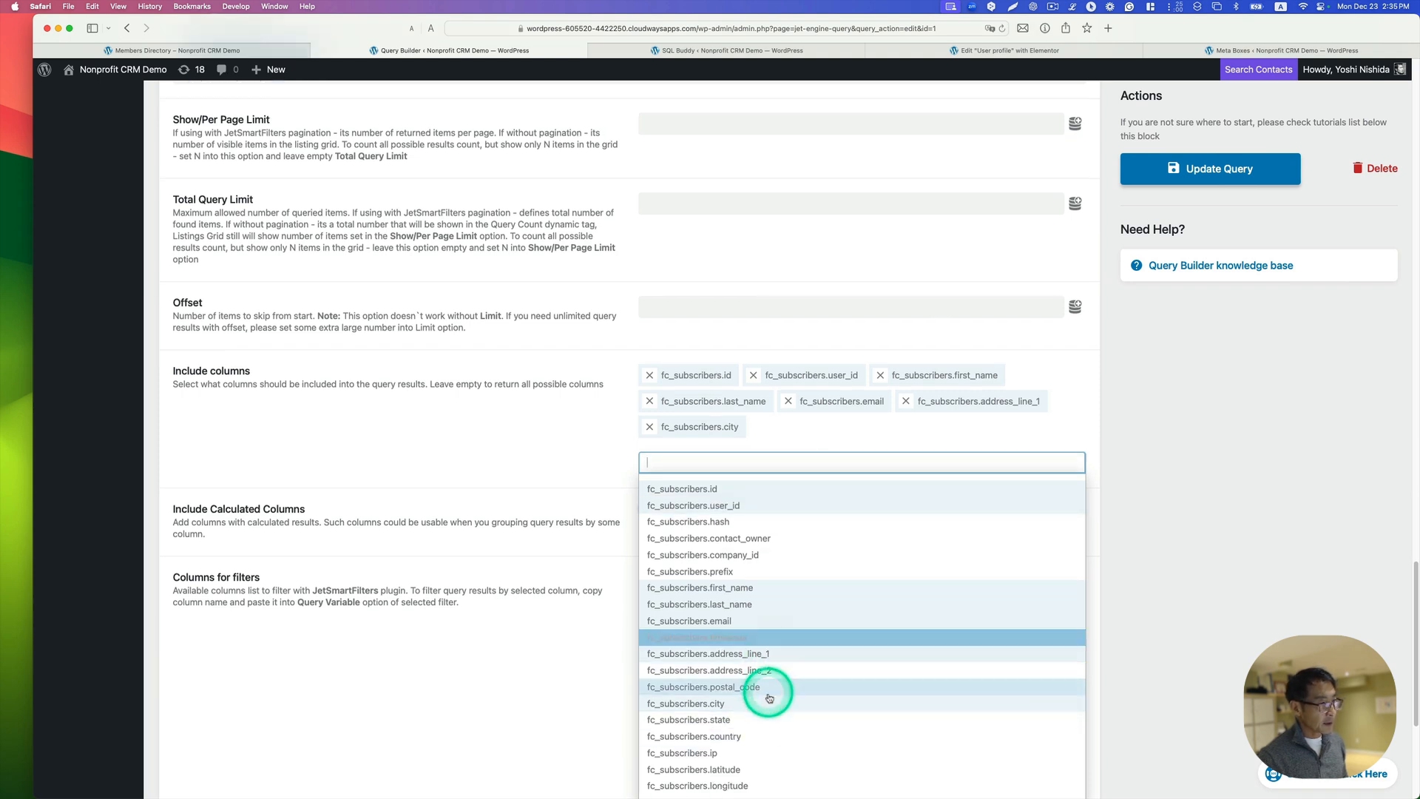
scroll(770, 721, down, 3)
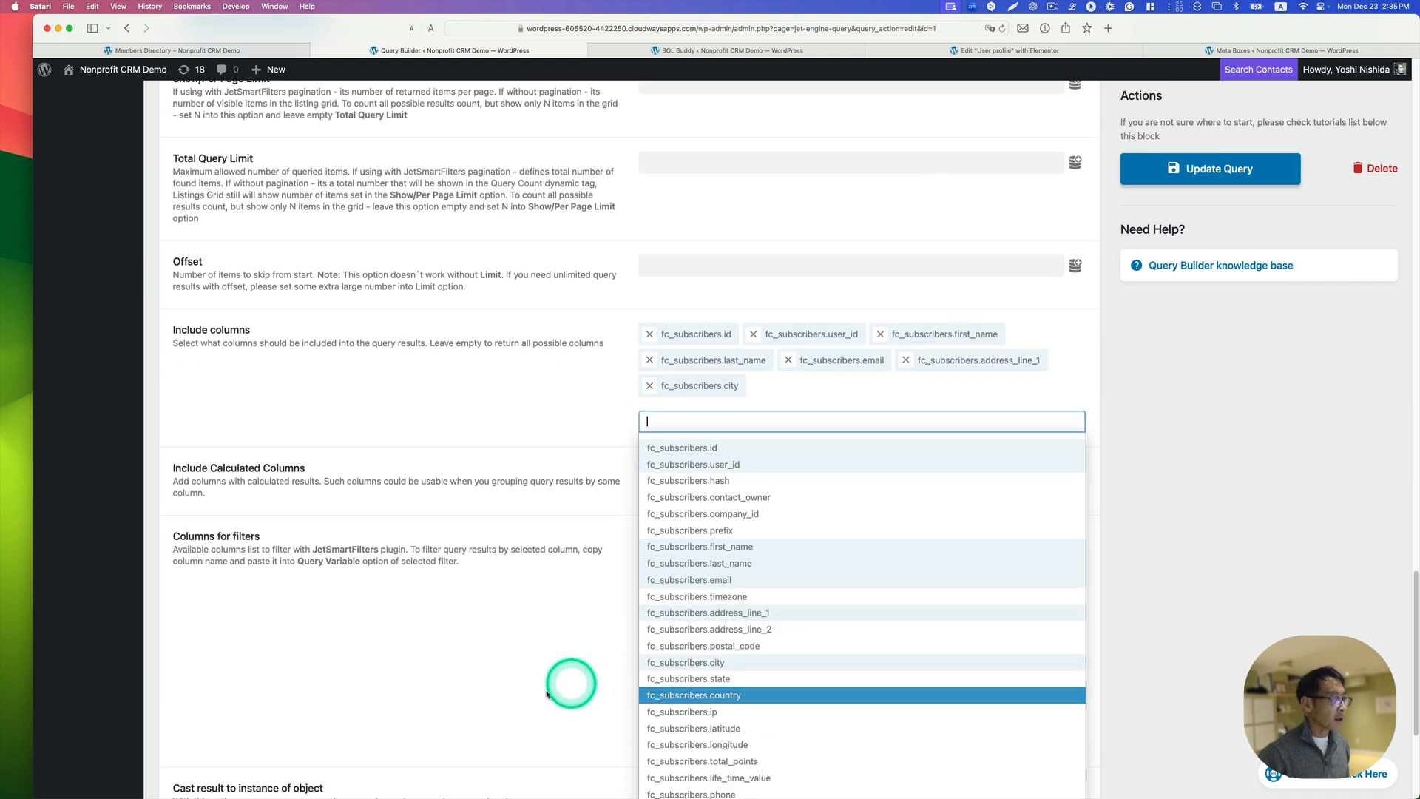
scroll(735, 635, down, 1)
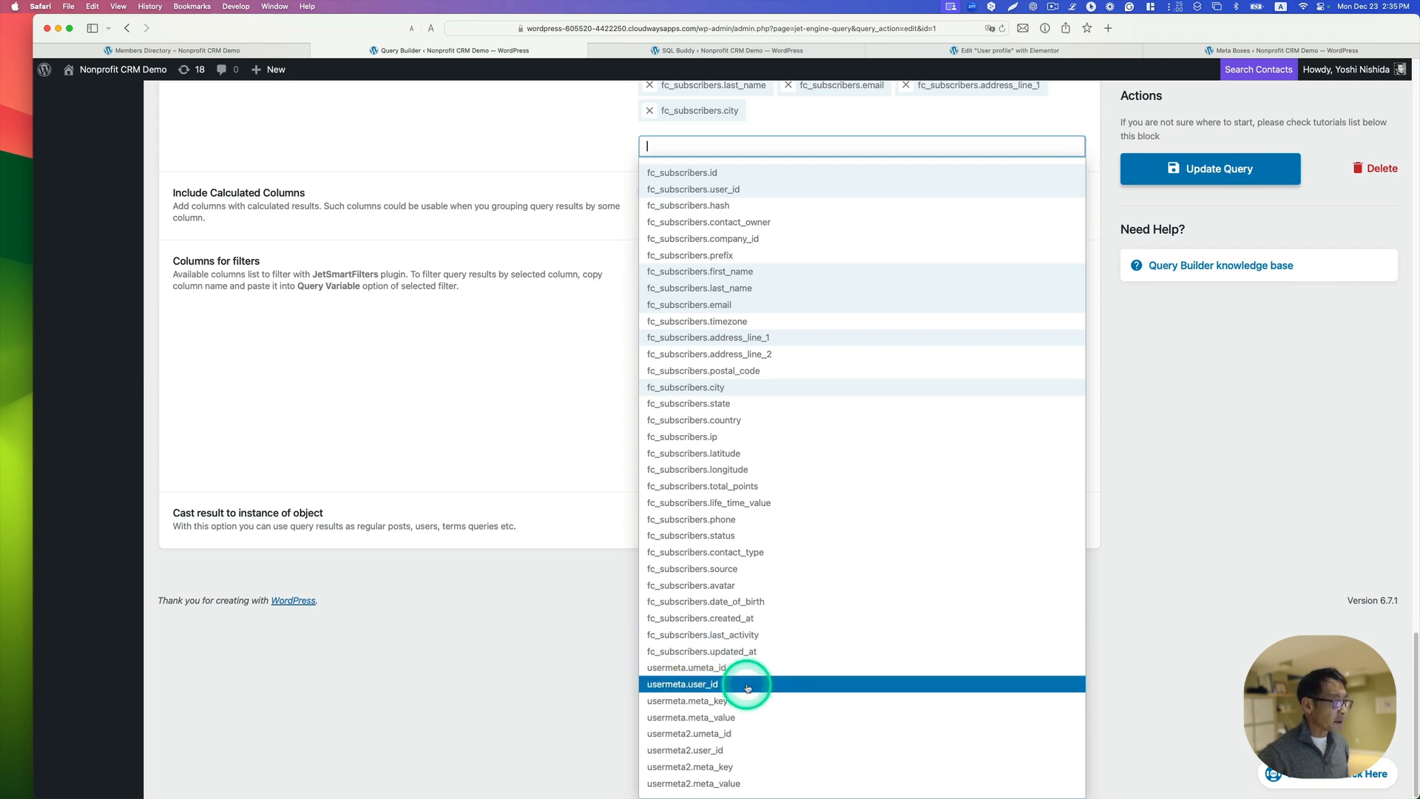
click(747, 687)
click(761, 330)
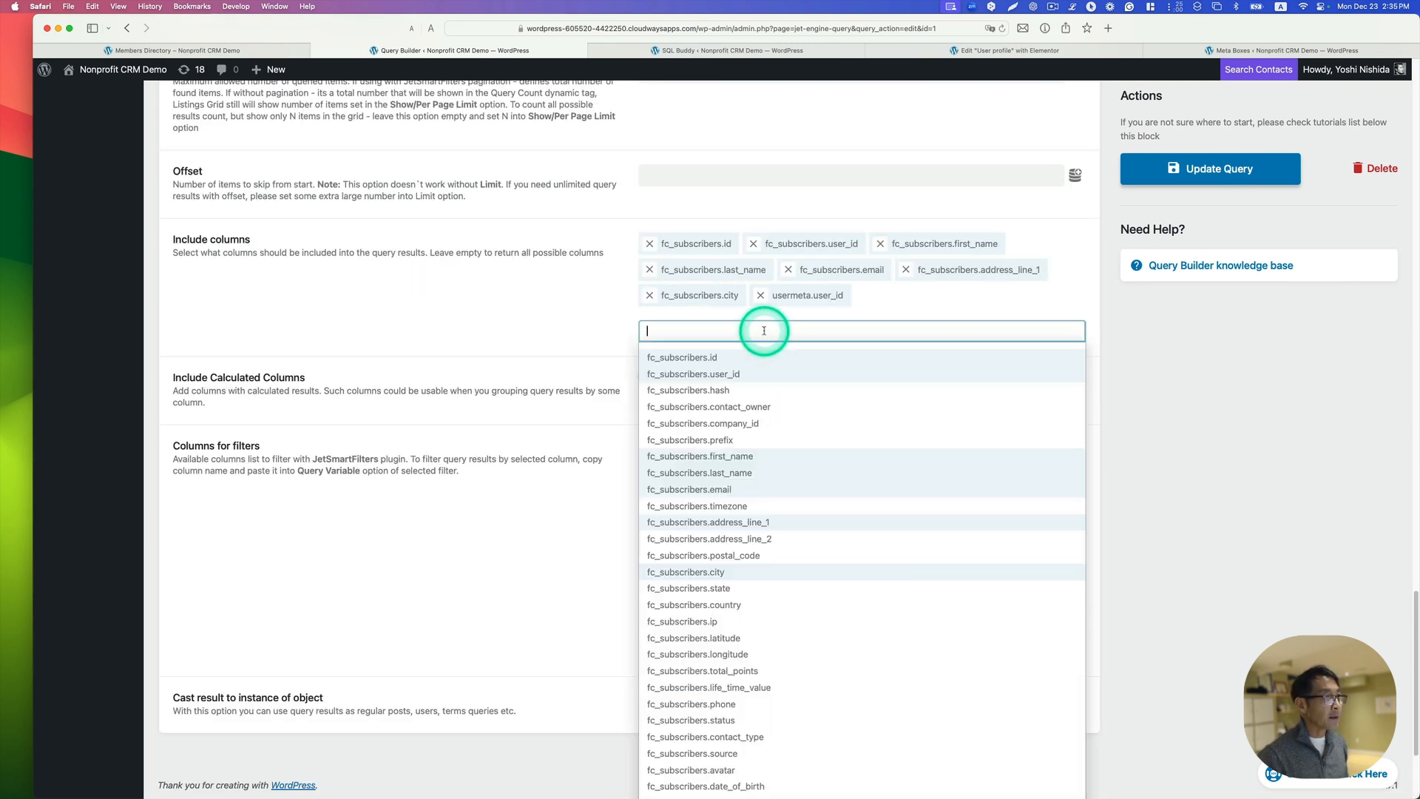
scroll(837, 659, down, 1)
scroll(840, 677, down, 5)
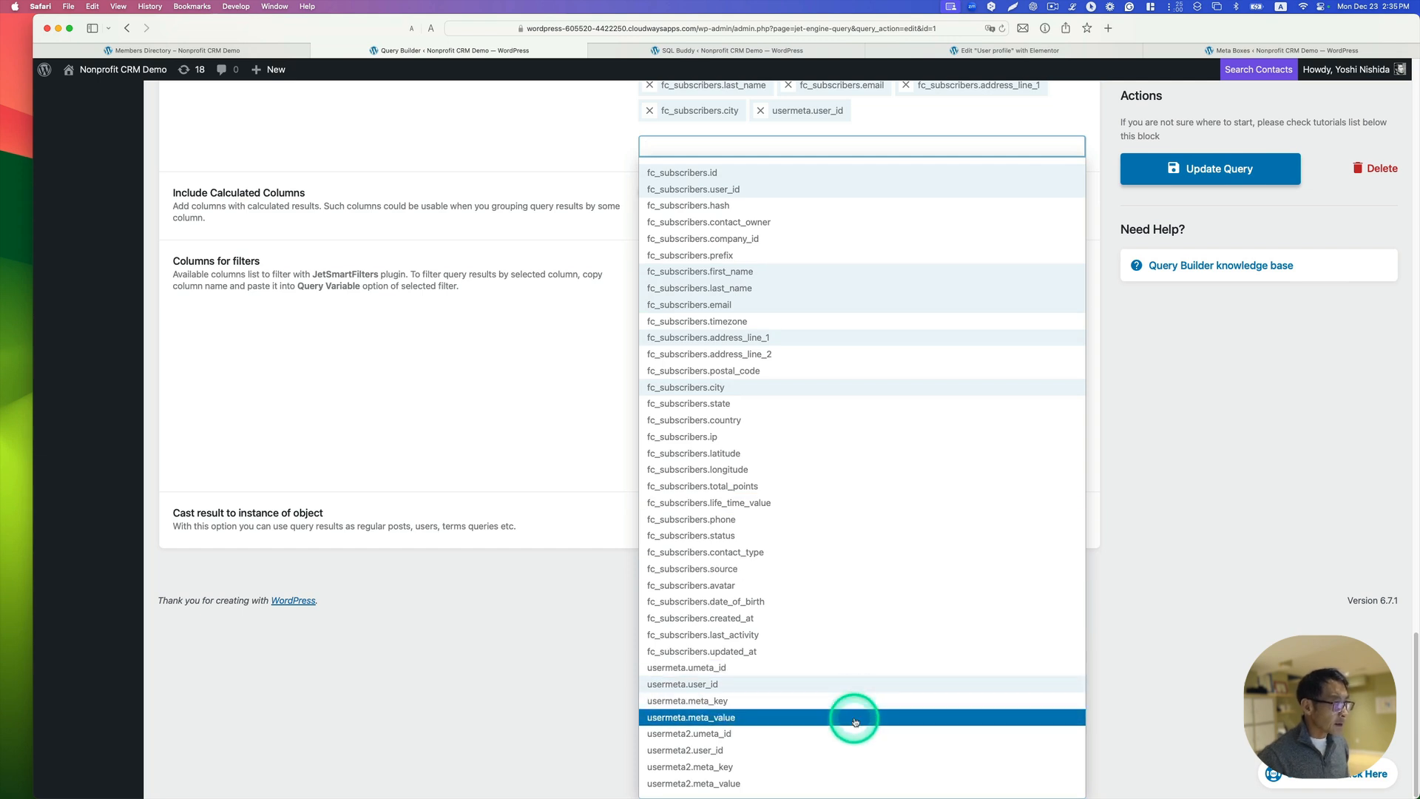
click(847, 719)
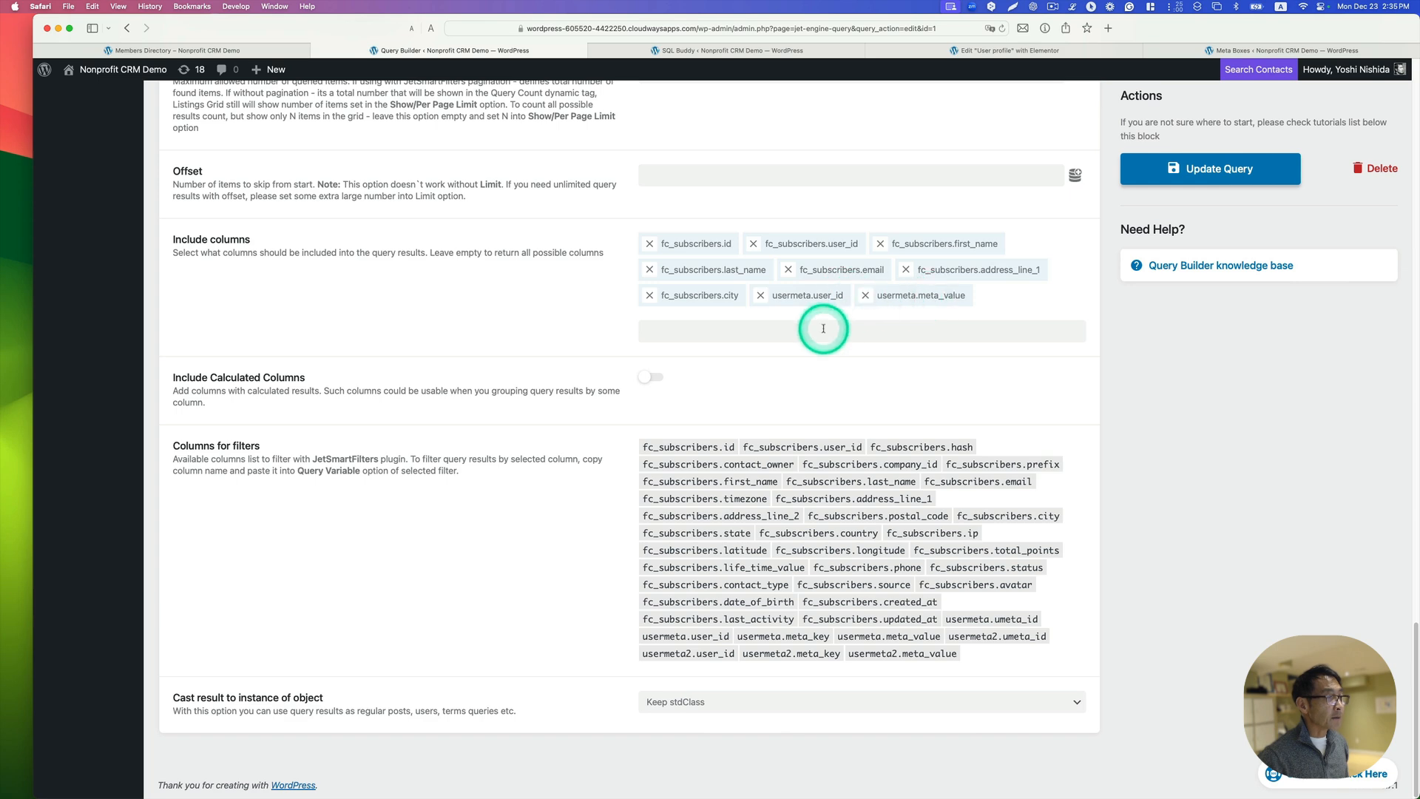
- Add usermeta2.user_id and usermeta2.meta_value from the second usermeta join to the included columns and save the query
click(922, 324)
scroll(888, 651, down, 3)
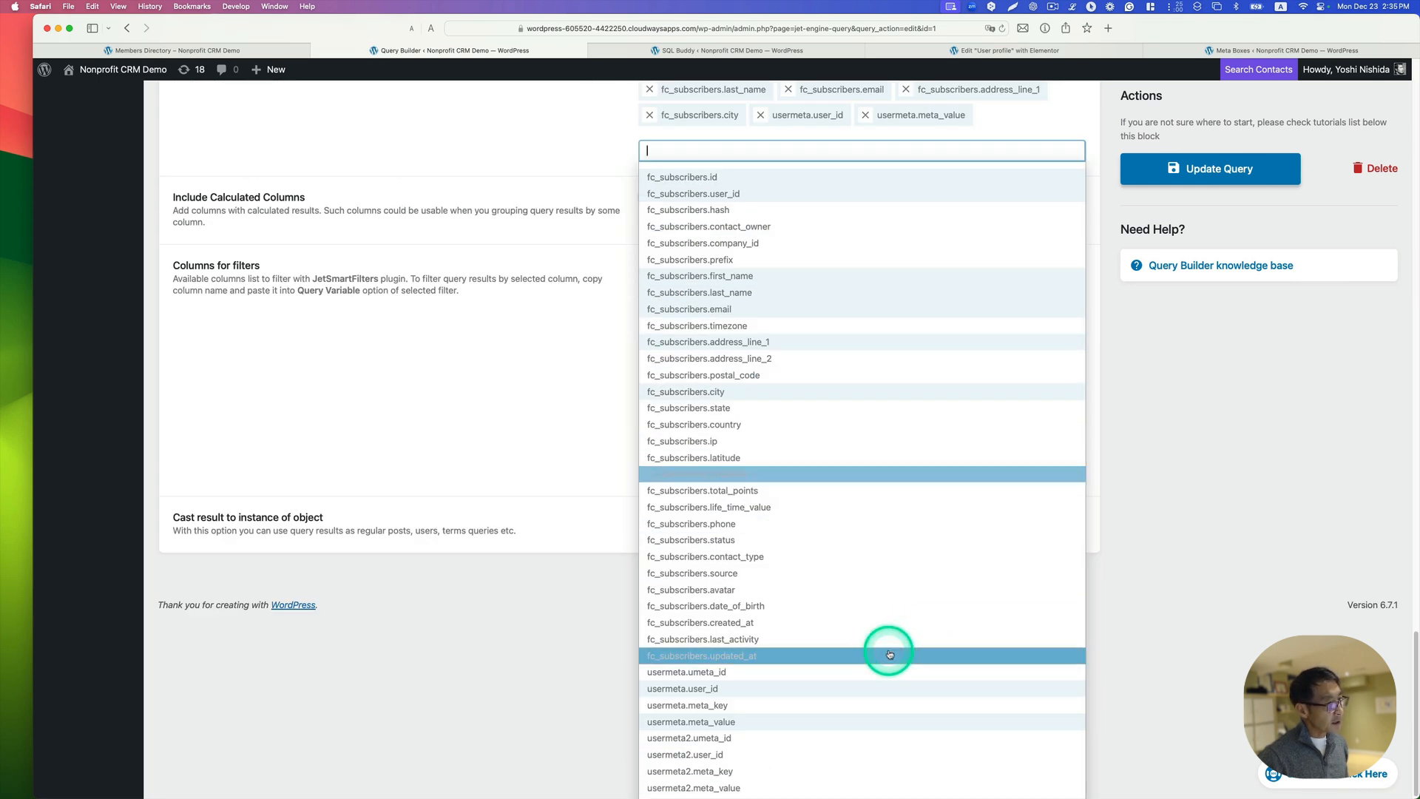
click(864, 750)
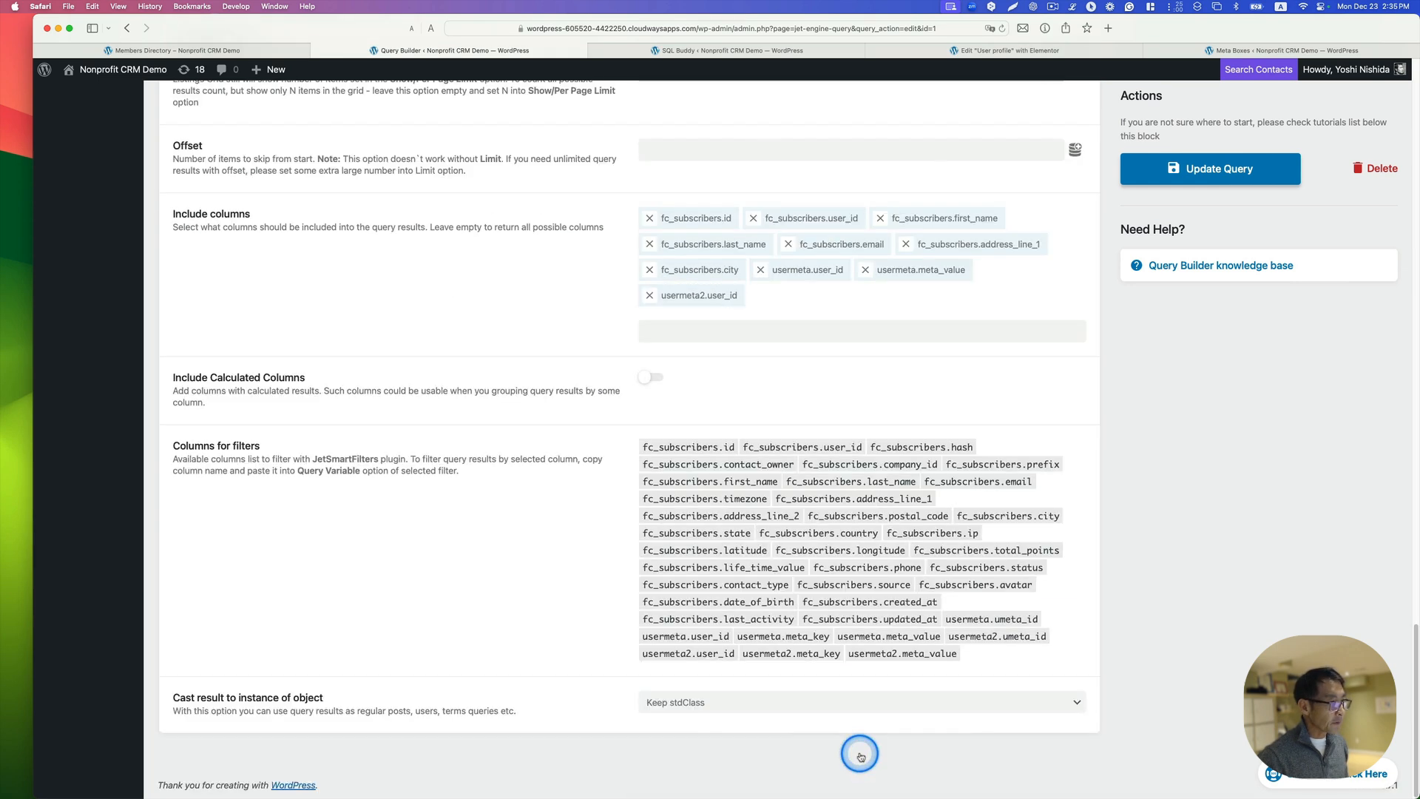
click(817, 334)
scroll(871, 727, down, 3)
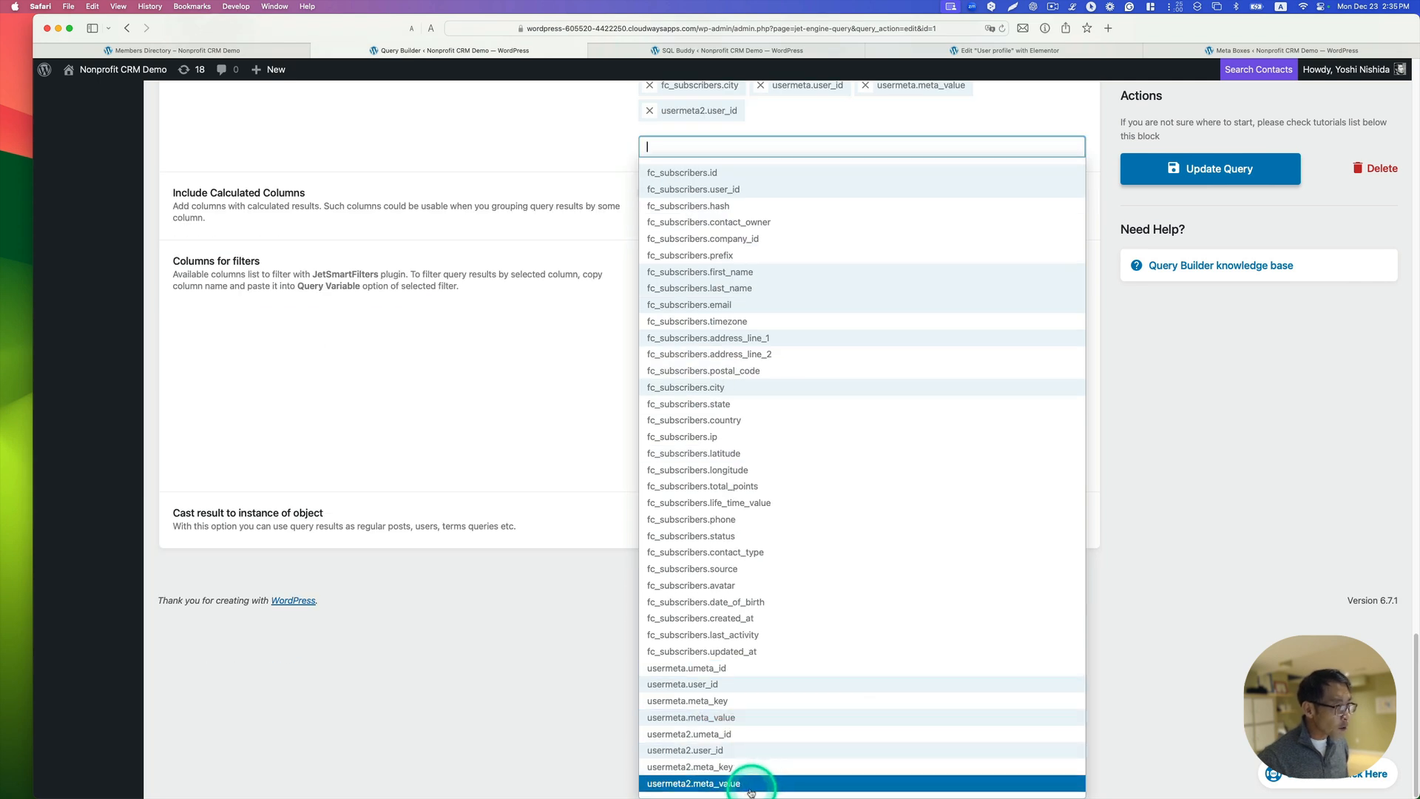
click(708, 784)
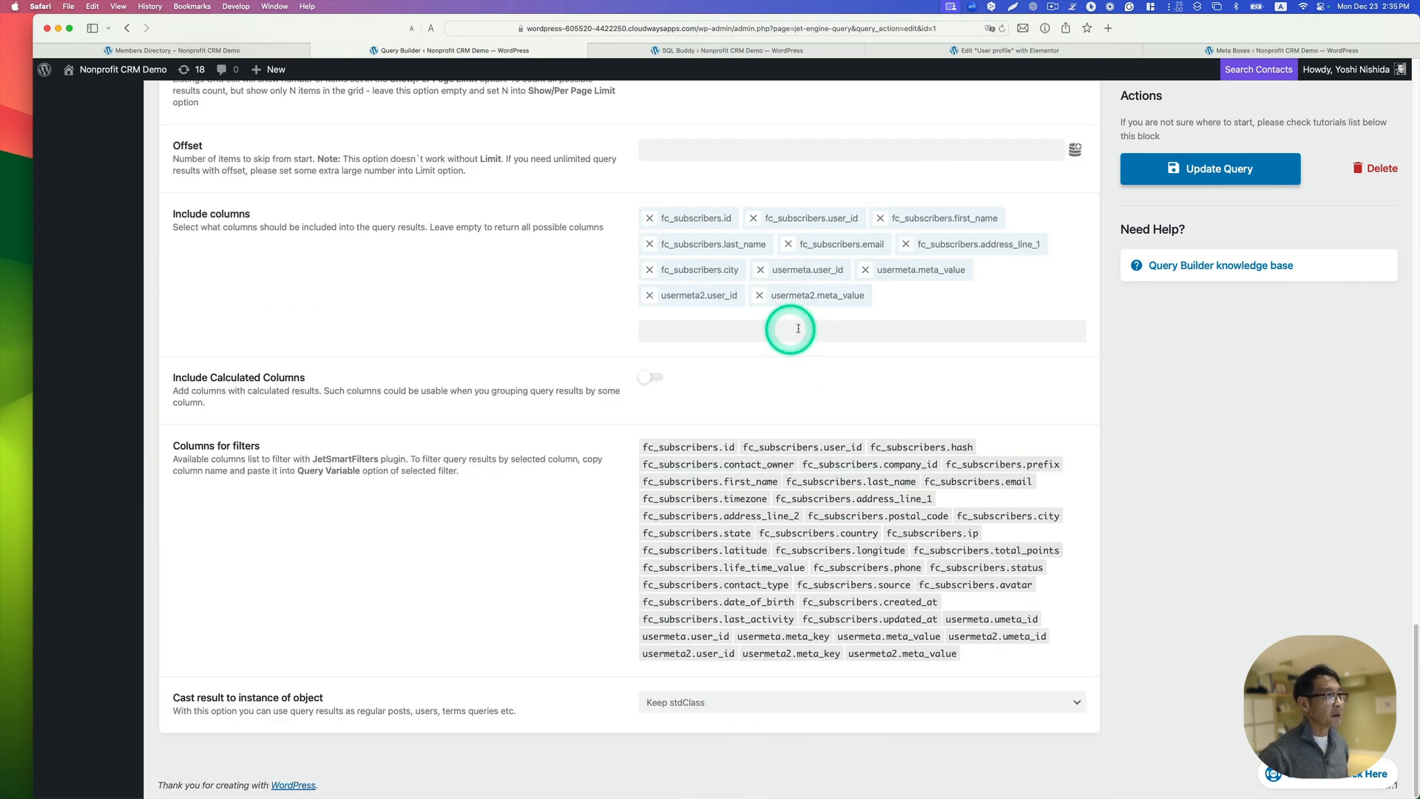
click(1206, 168)
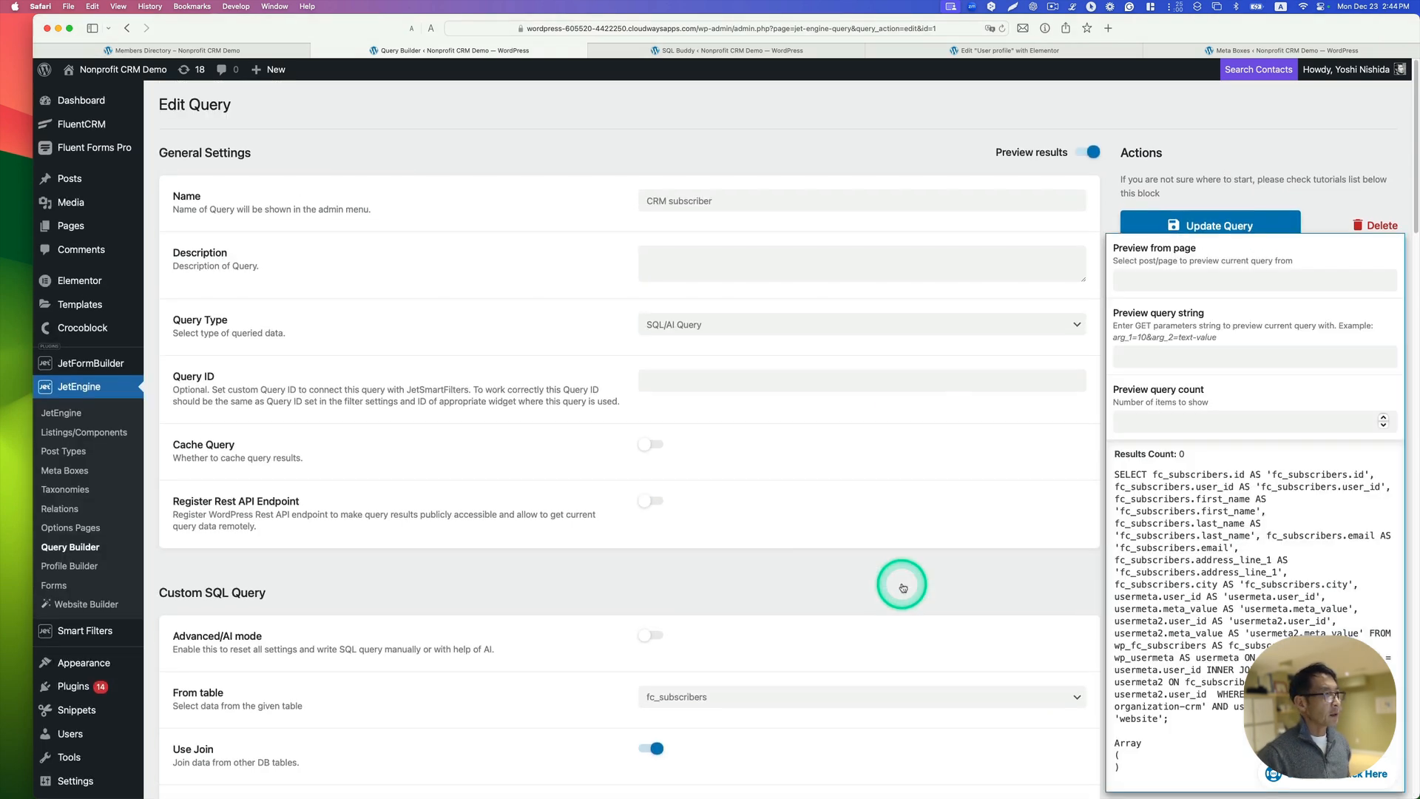
- Set the column of the "website" where clause to usermeta2.meta_key and save the query
scroll(902, 586, down, 10)
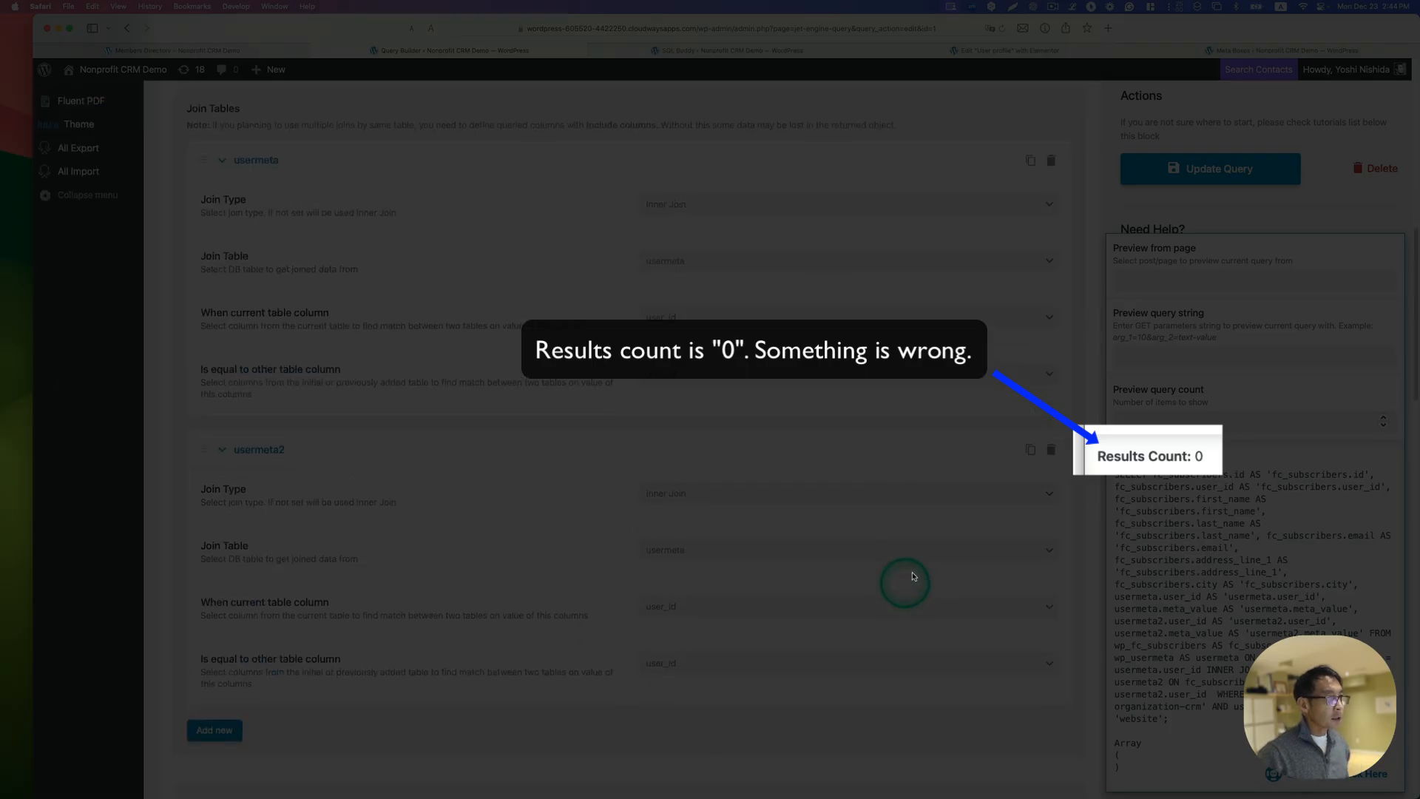
scroll(1144, 444, up, 5)
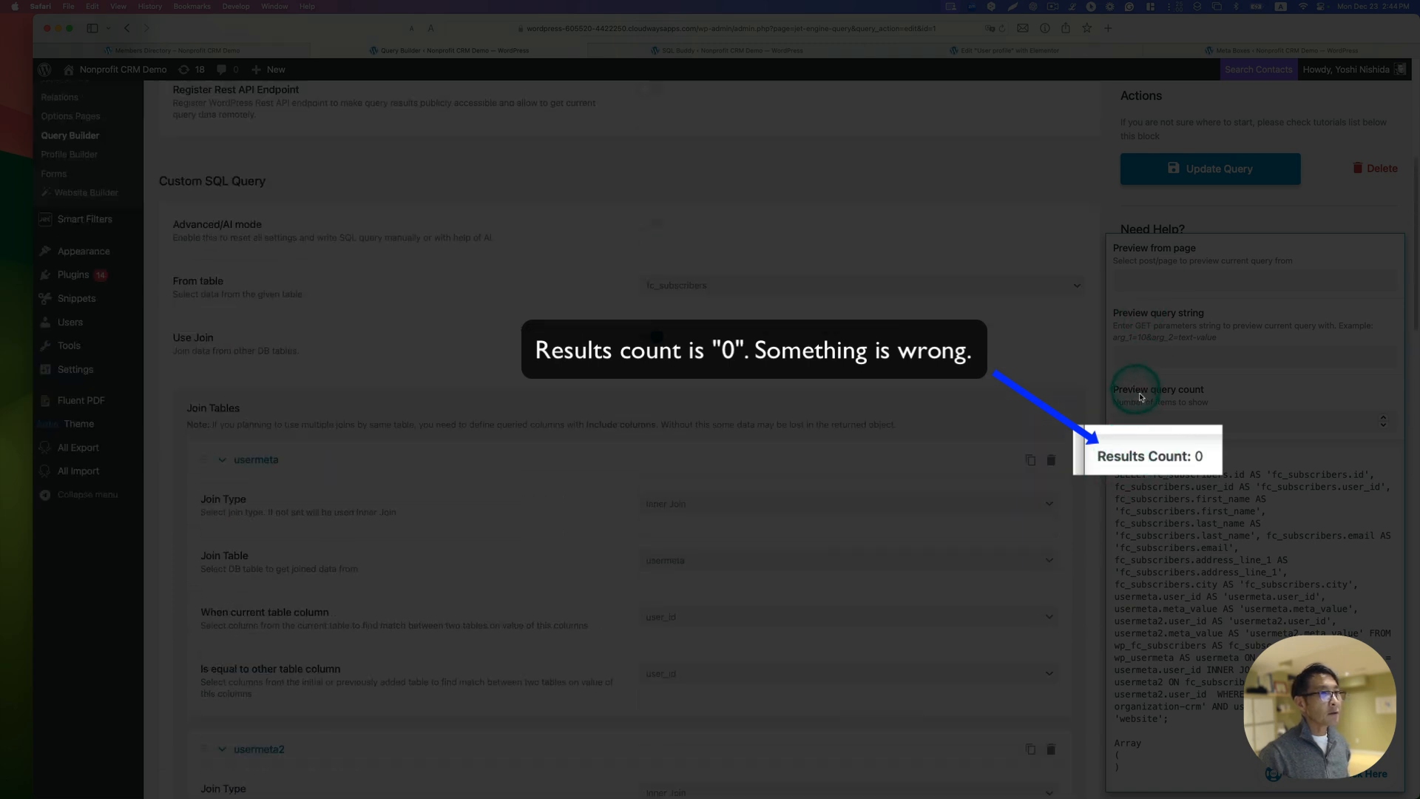
scroll(1155, 447, down, 4)
scroll(1132, 454, up, 5)
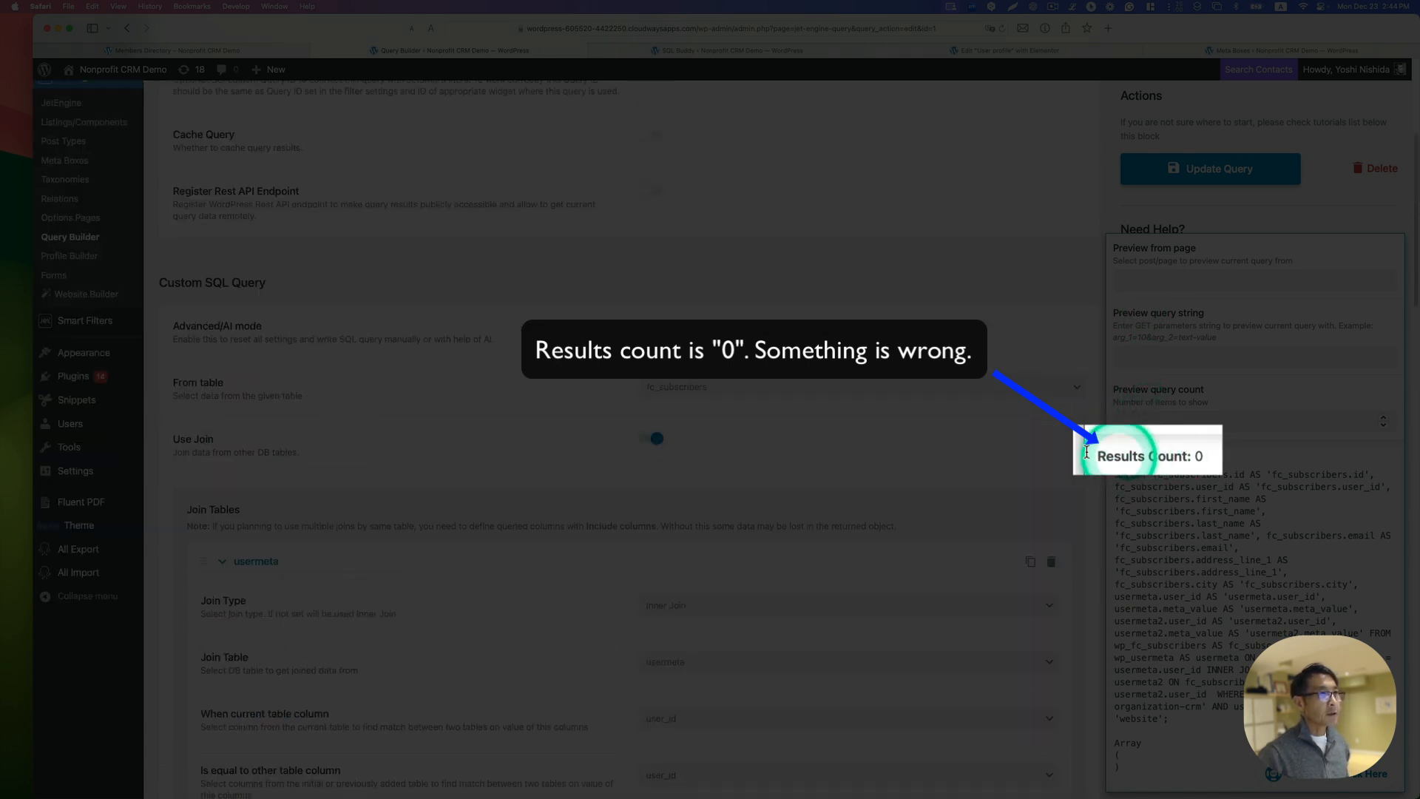
scroll(852, 475, down, 8)
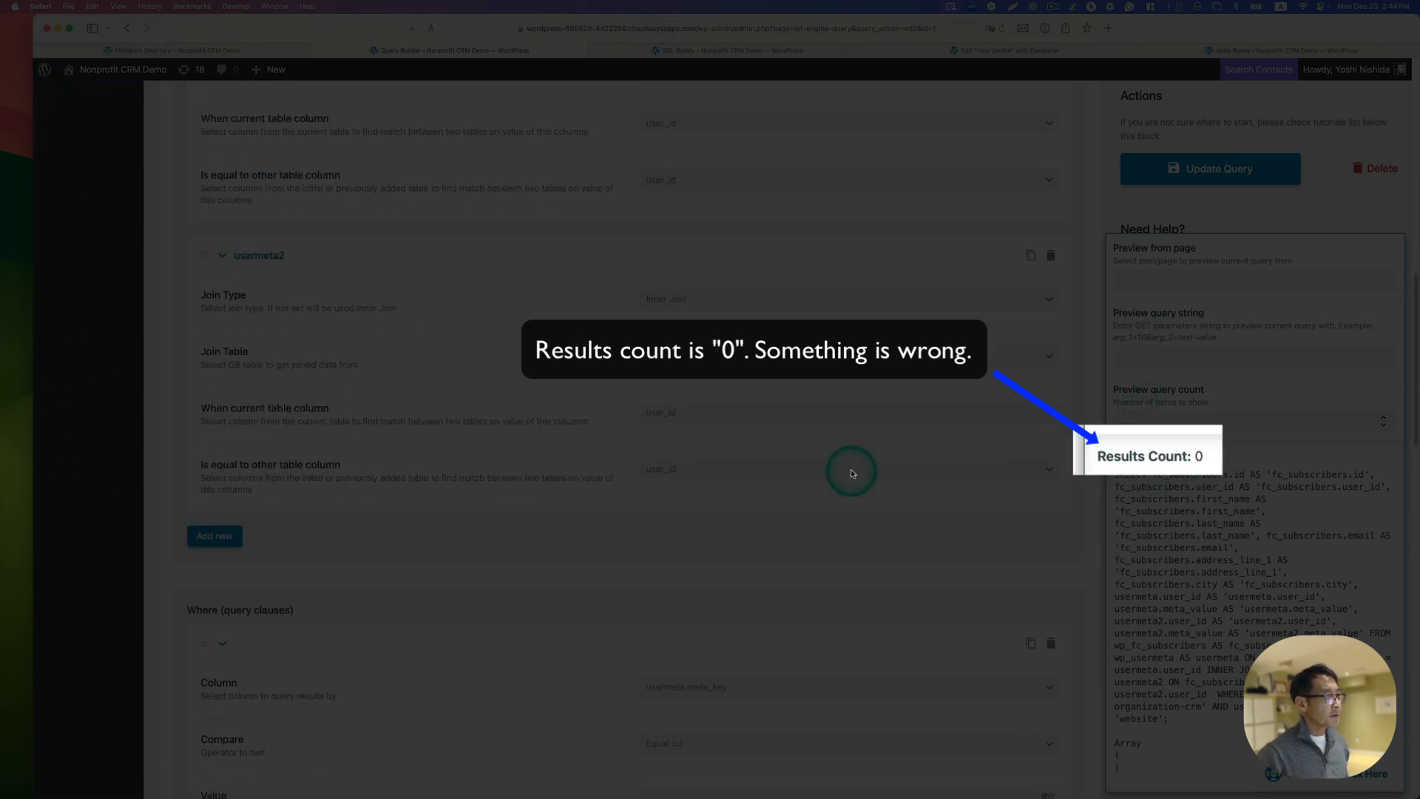
scroll(852, 475, down, 5)
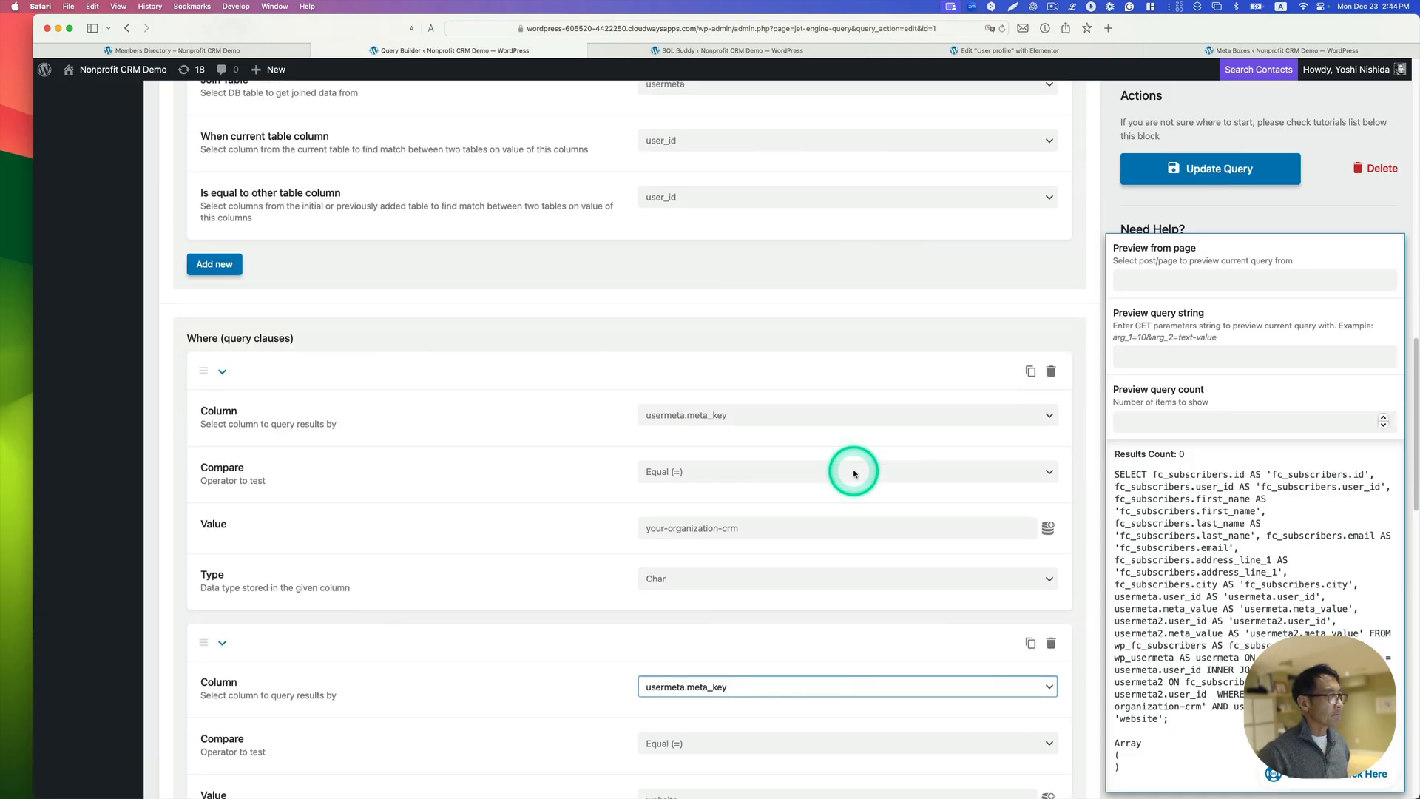
scroll(855, 475, down, 1)
click(850, 479)
click(549, 400)
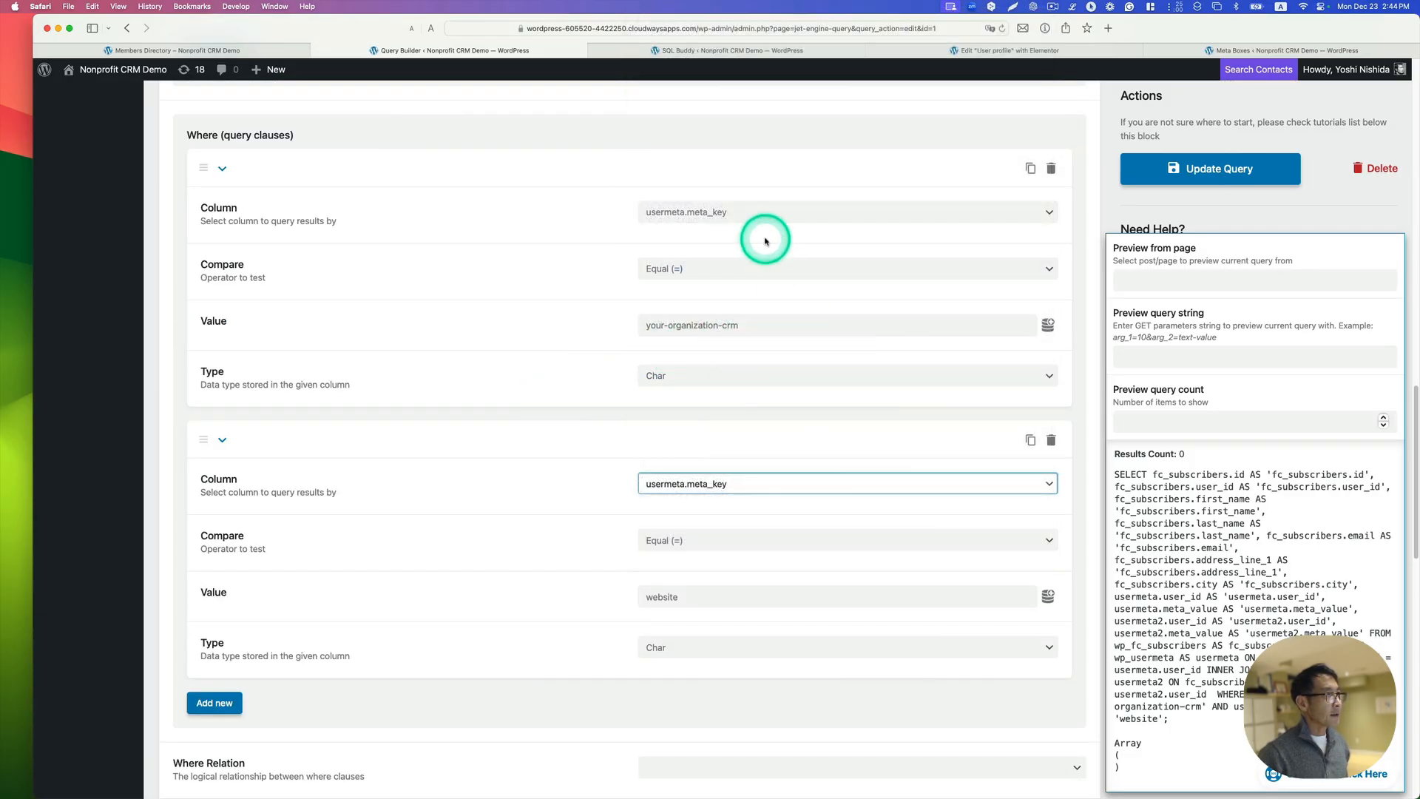
click(774, 482)
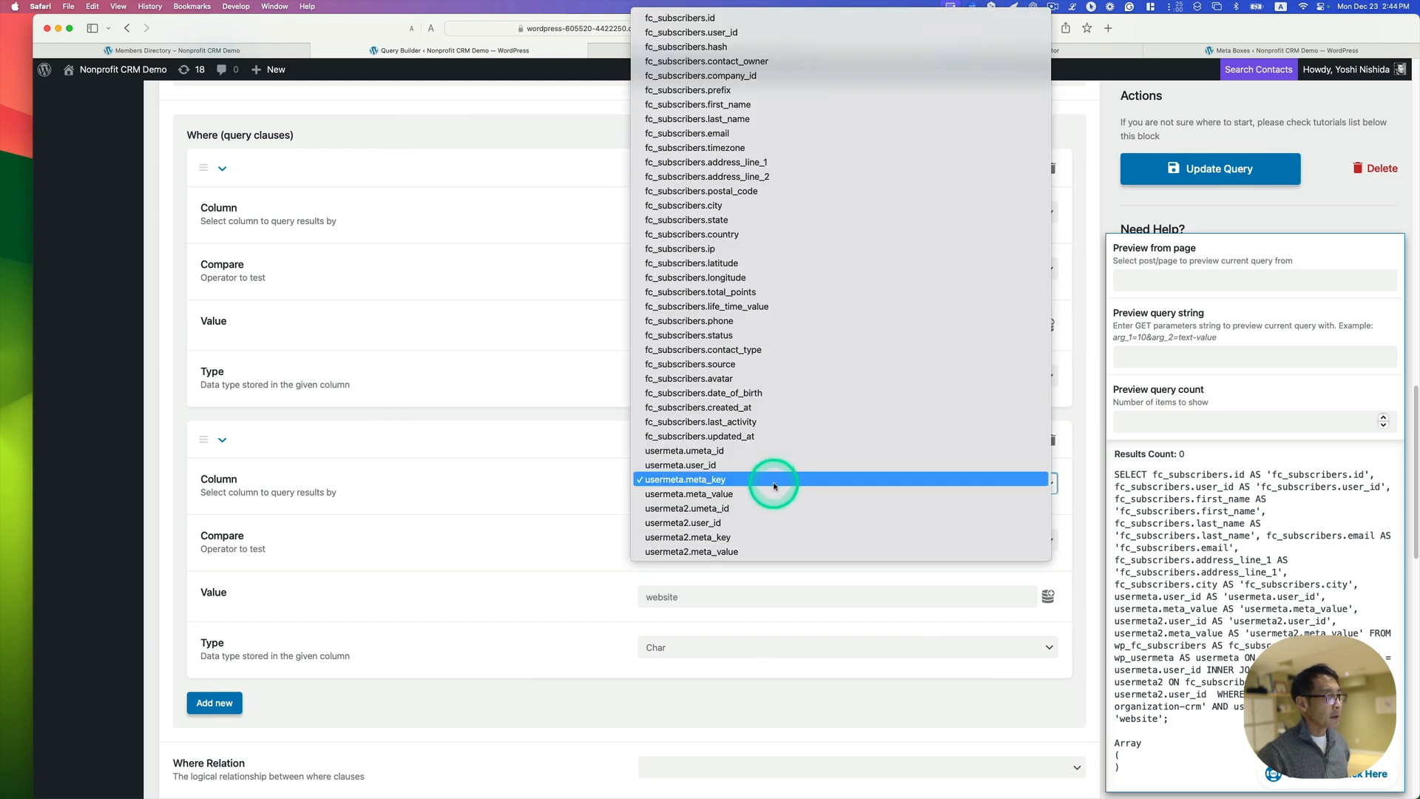
click(693, 537)
scroll(565, 444, up, 10)
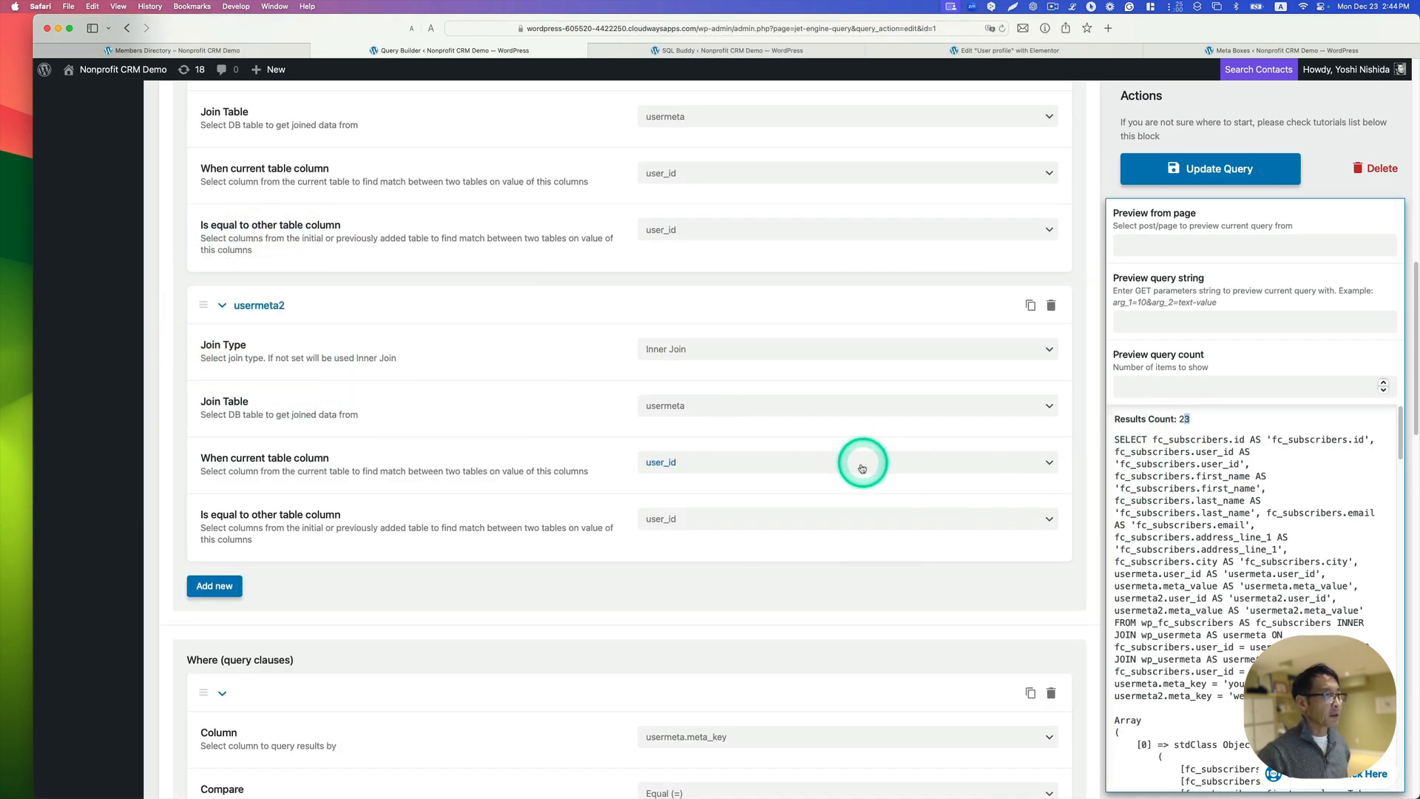
click(1206, 169)
- Review the saved query clauses, switch to the User profile template in Elementor, reload it and check the Email field's object field
scroll(710, 518, down, 5)
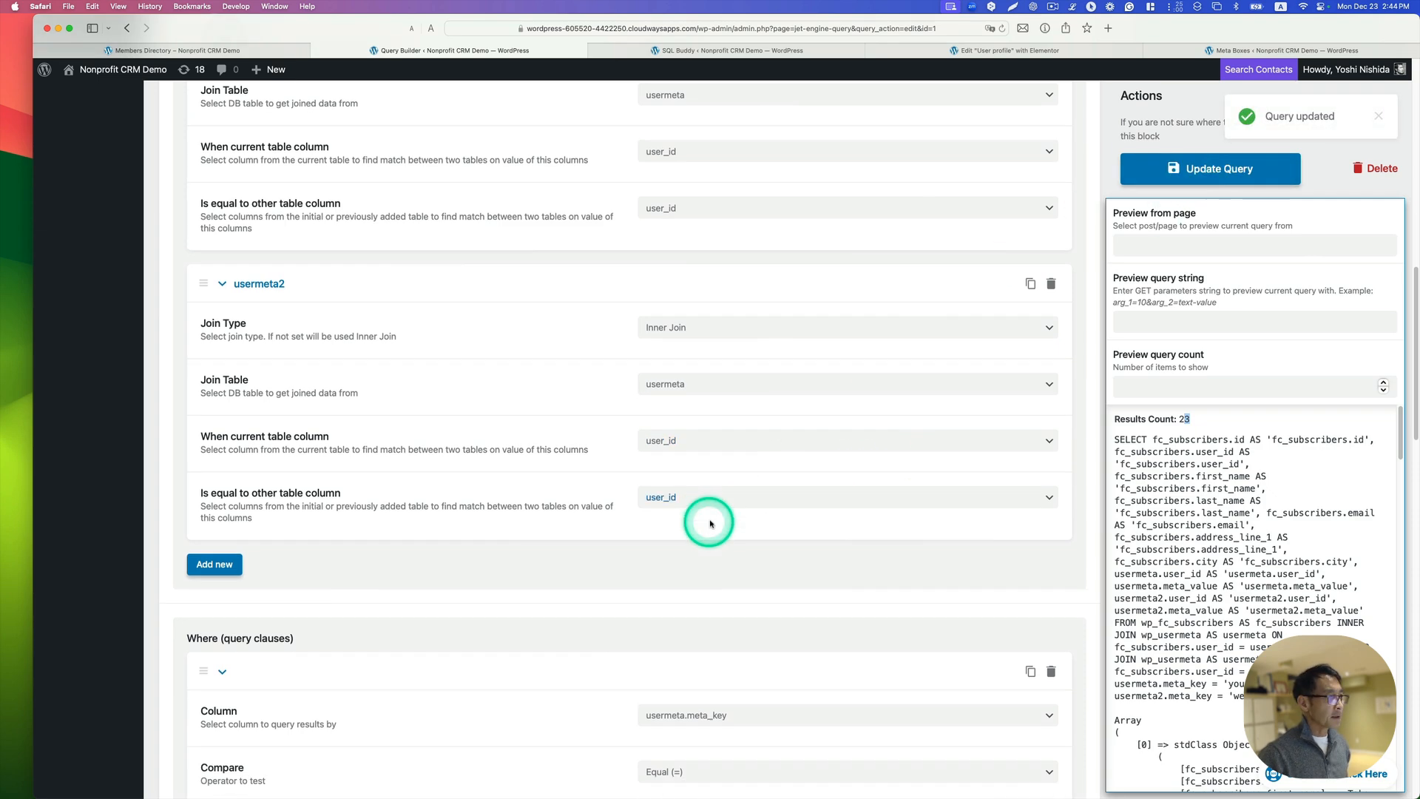
scroll(711, 522, down, 10)
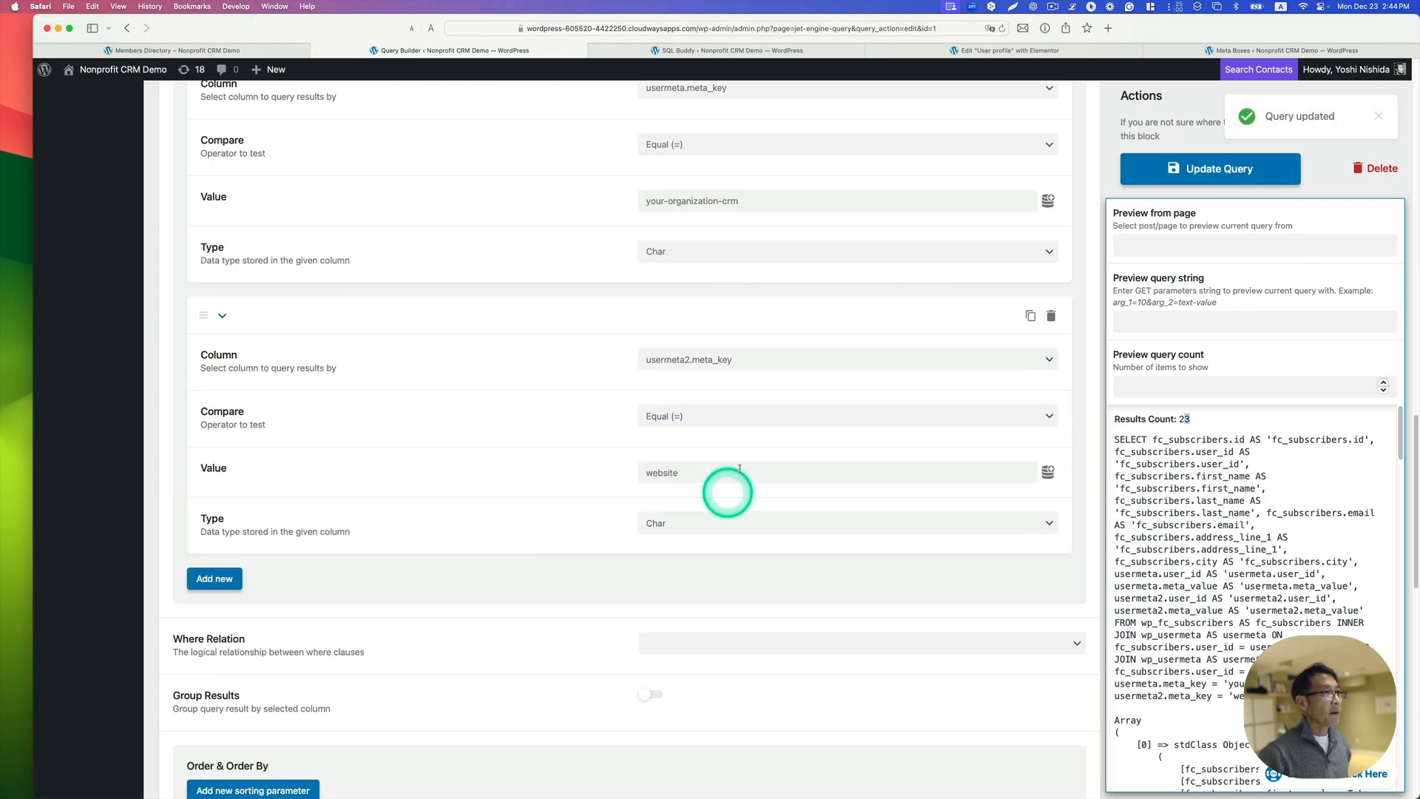
click(1050, 49)
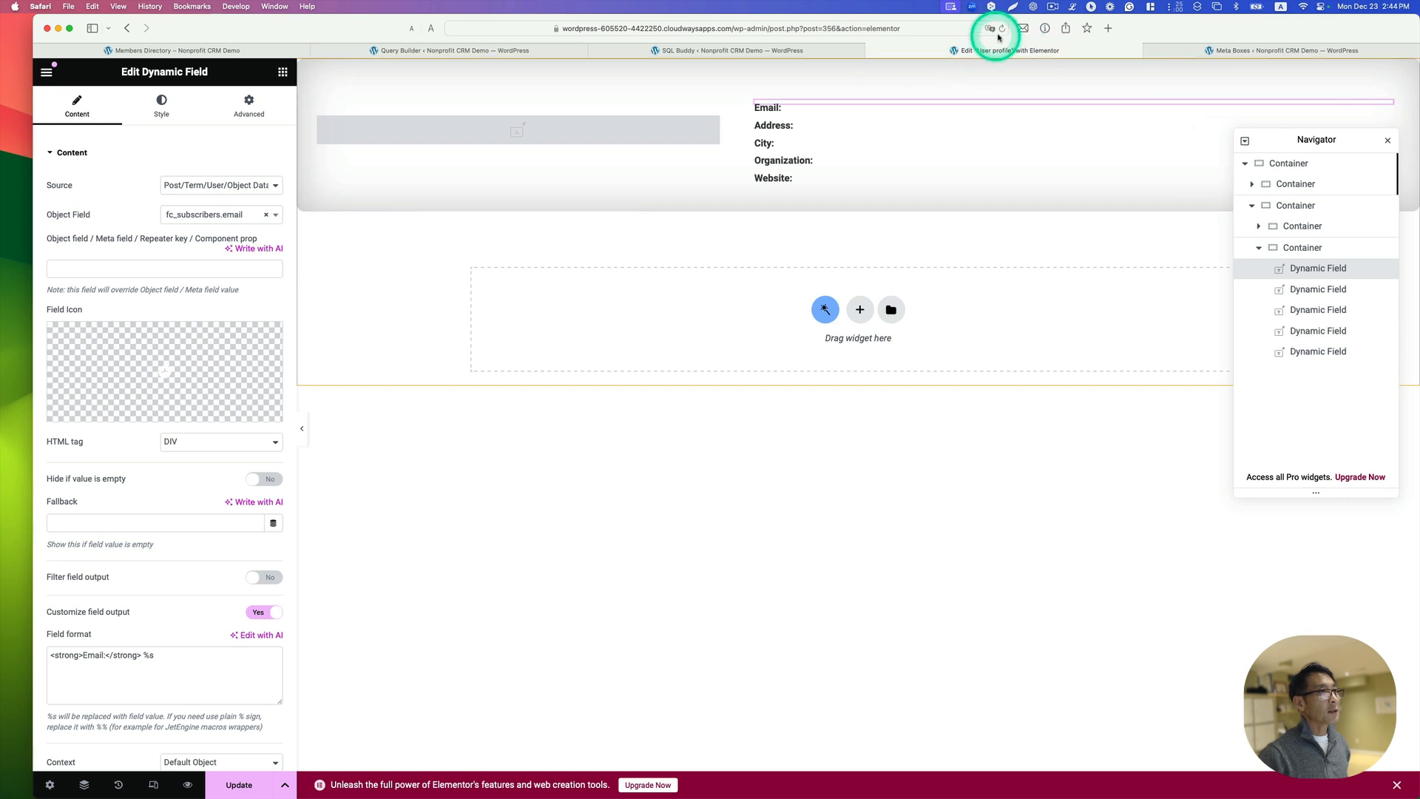
click(742, 300)
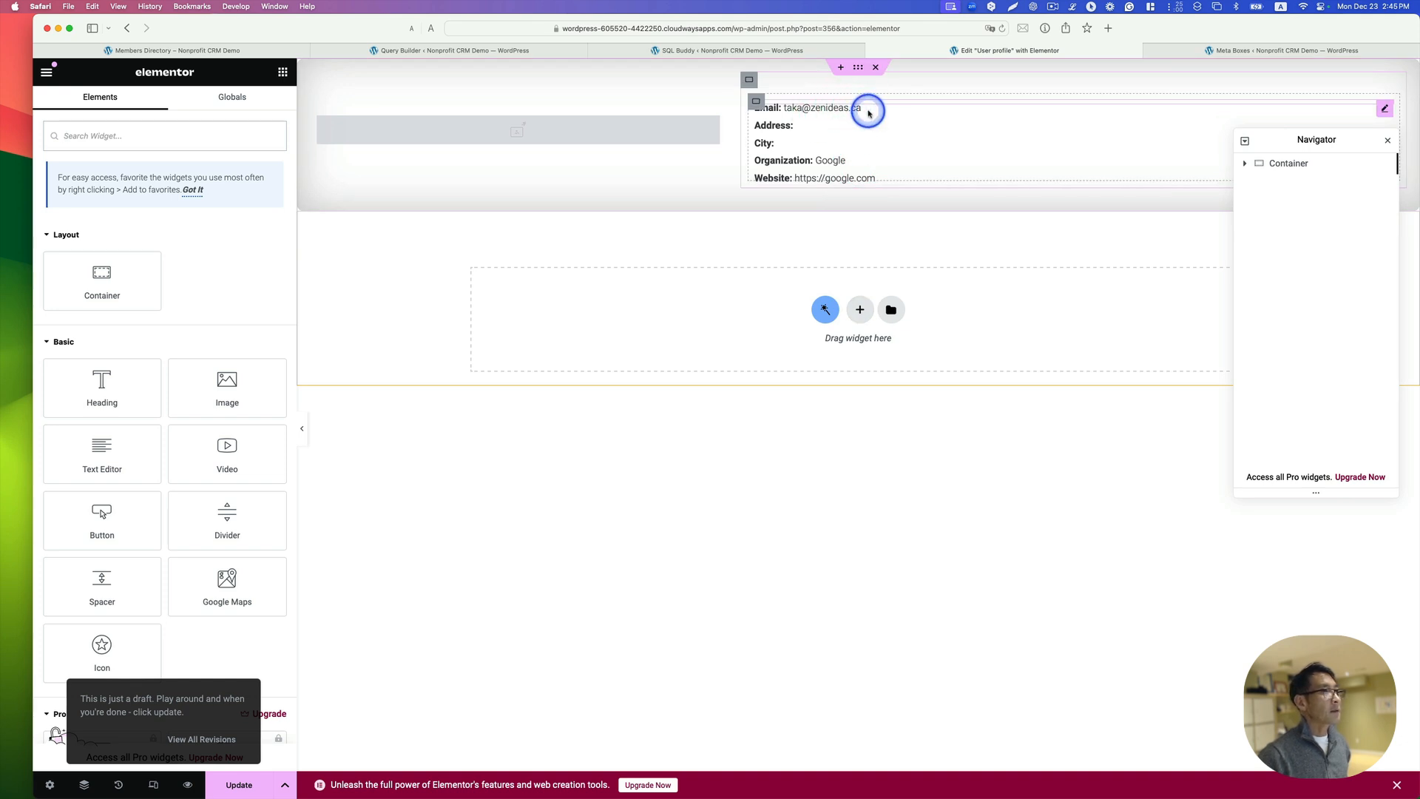
click(868, 111)
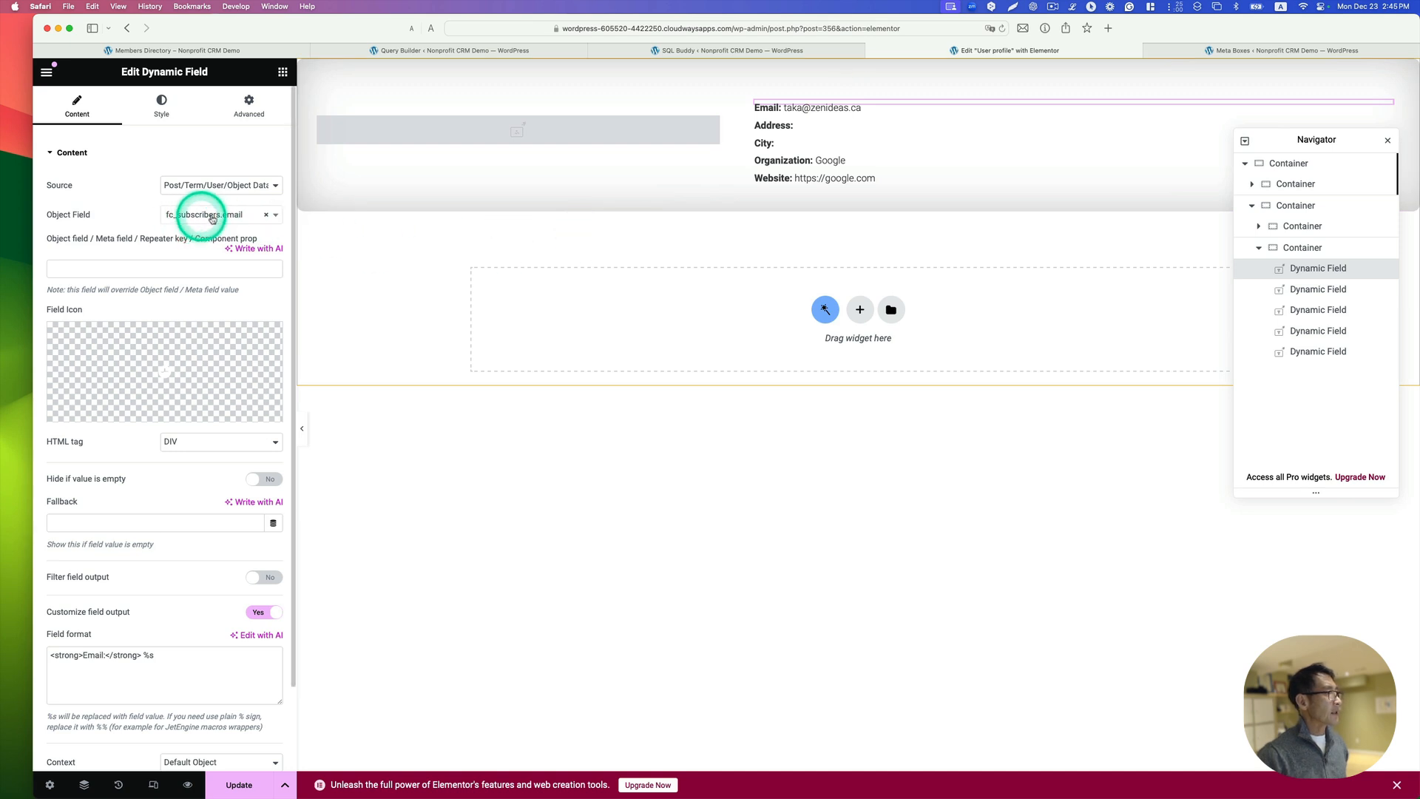
- Set the object field of the Address dynamic field to fc_subscribers.address_line_1
click(810, 126)
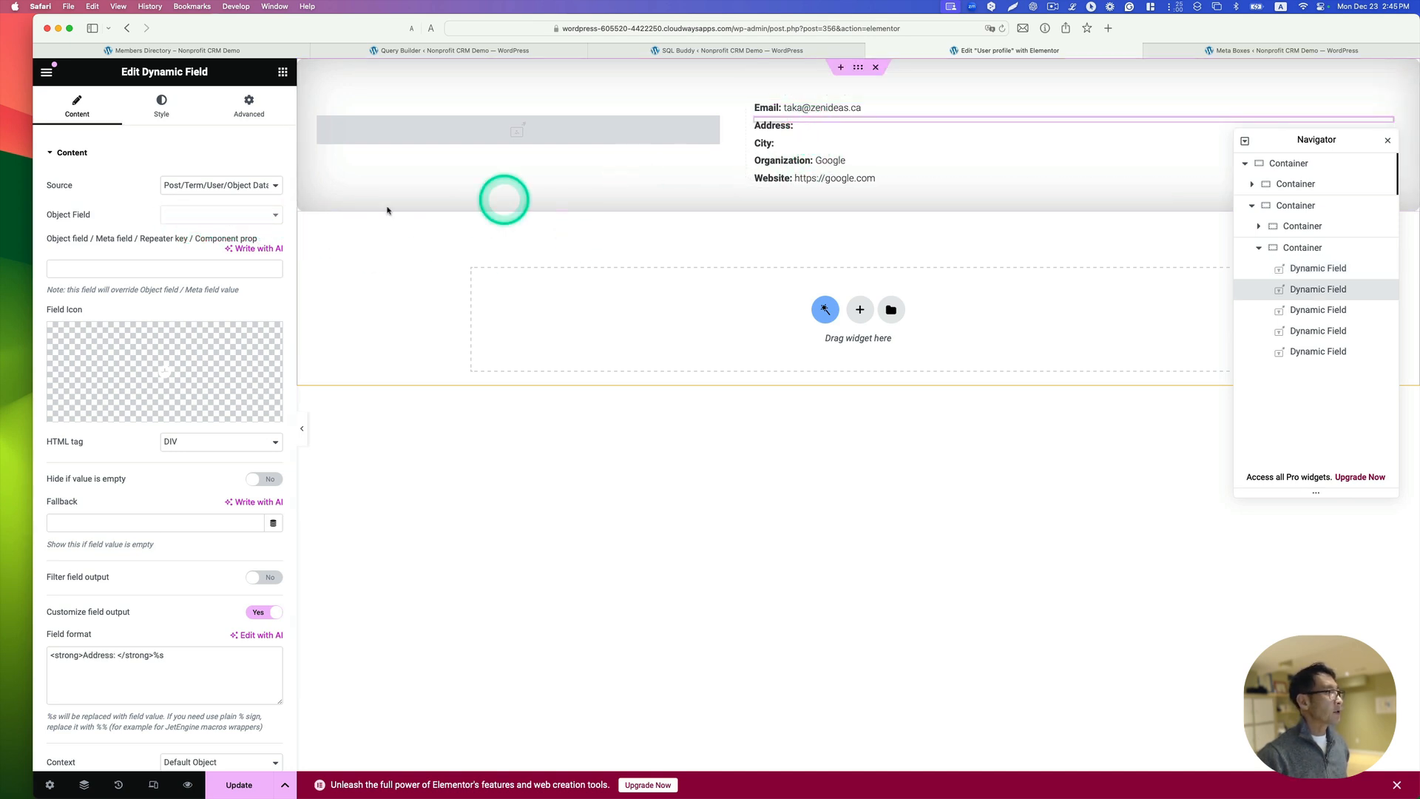
click(222, 215)
scroll(232, 311, down, 5)
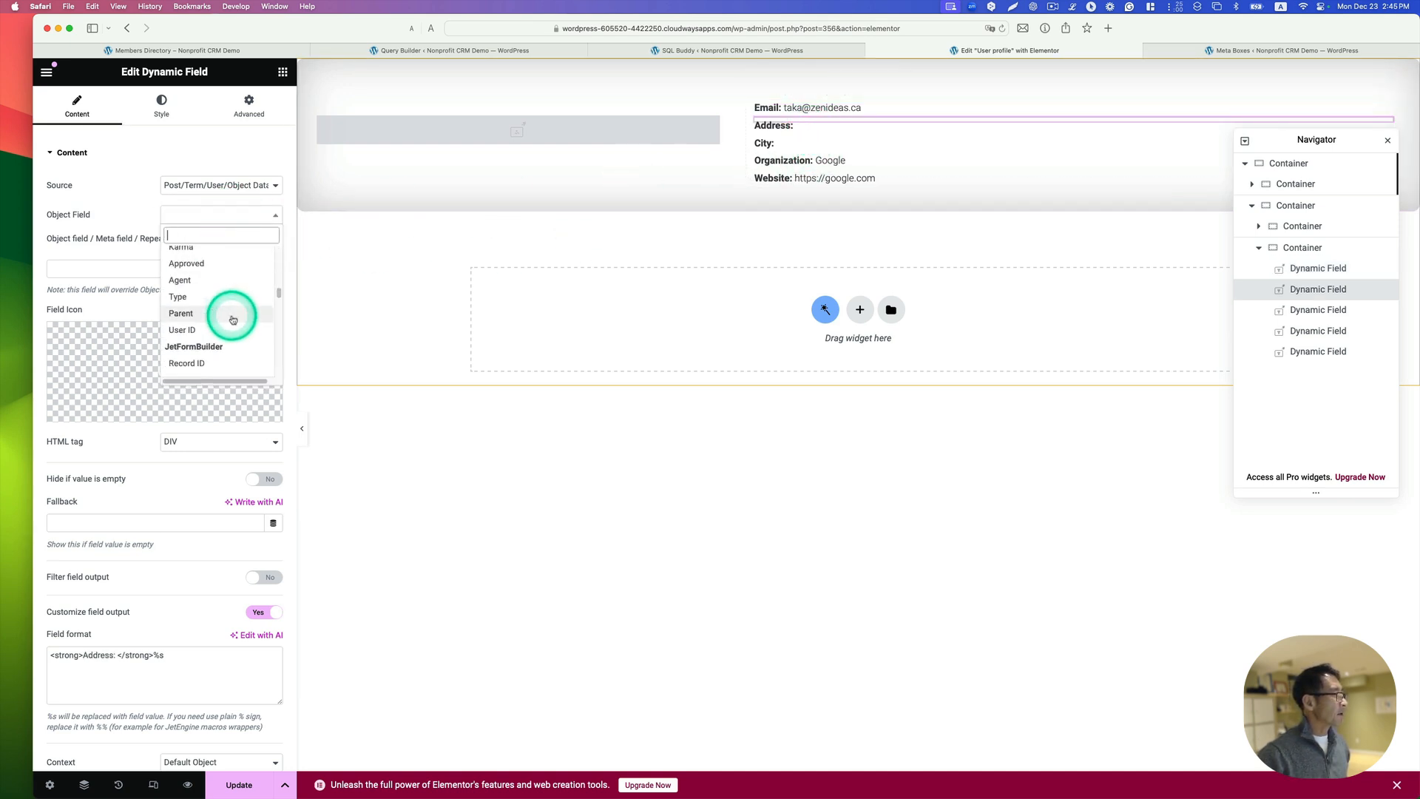
scroll(232, 320, down, 10)
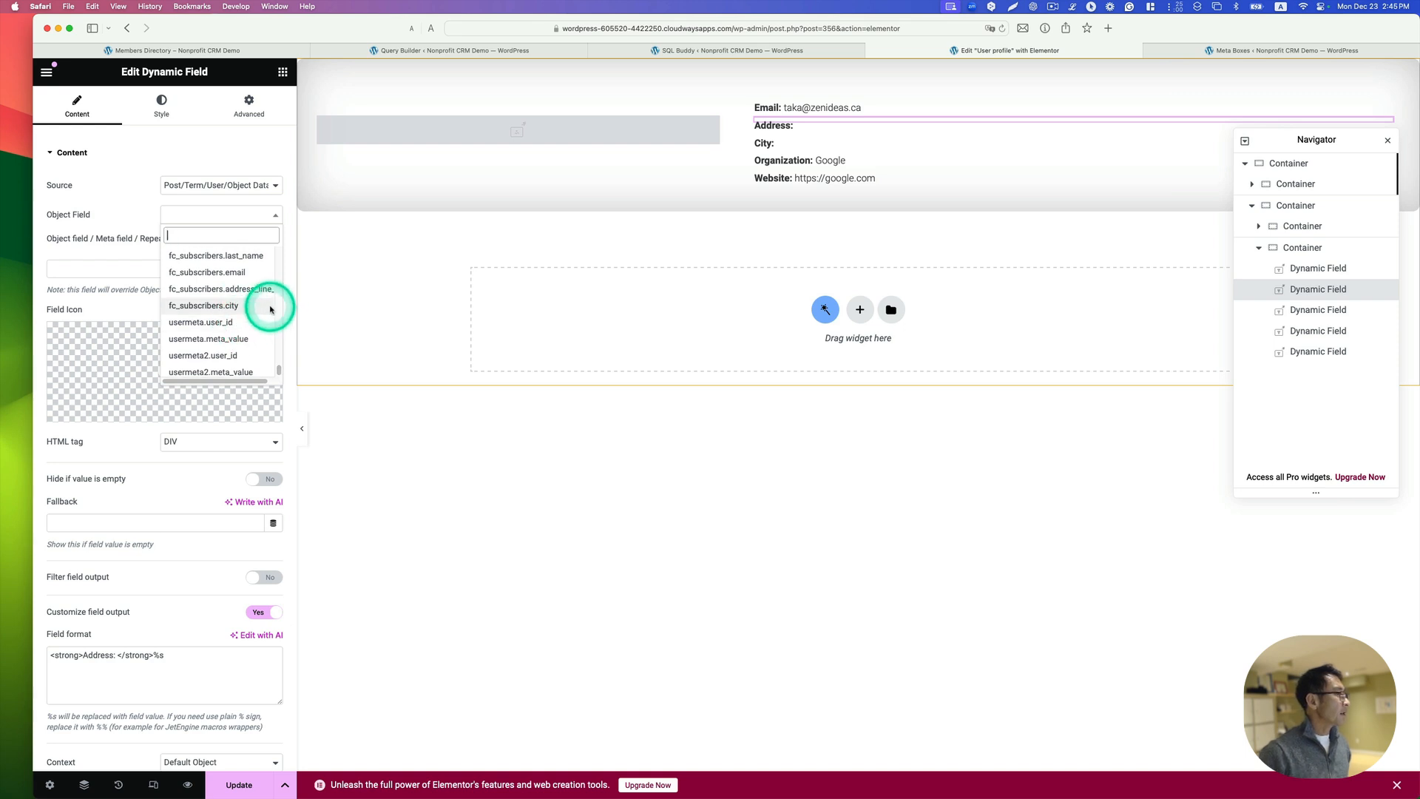
click(263, 291)
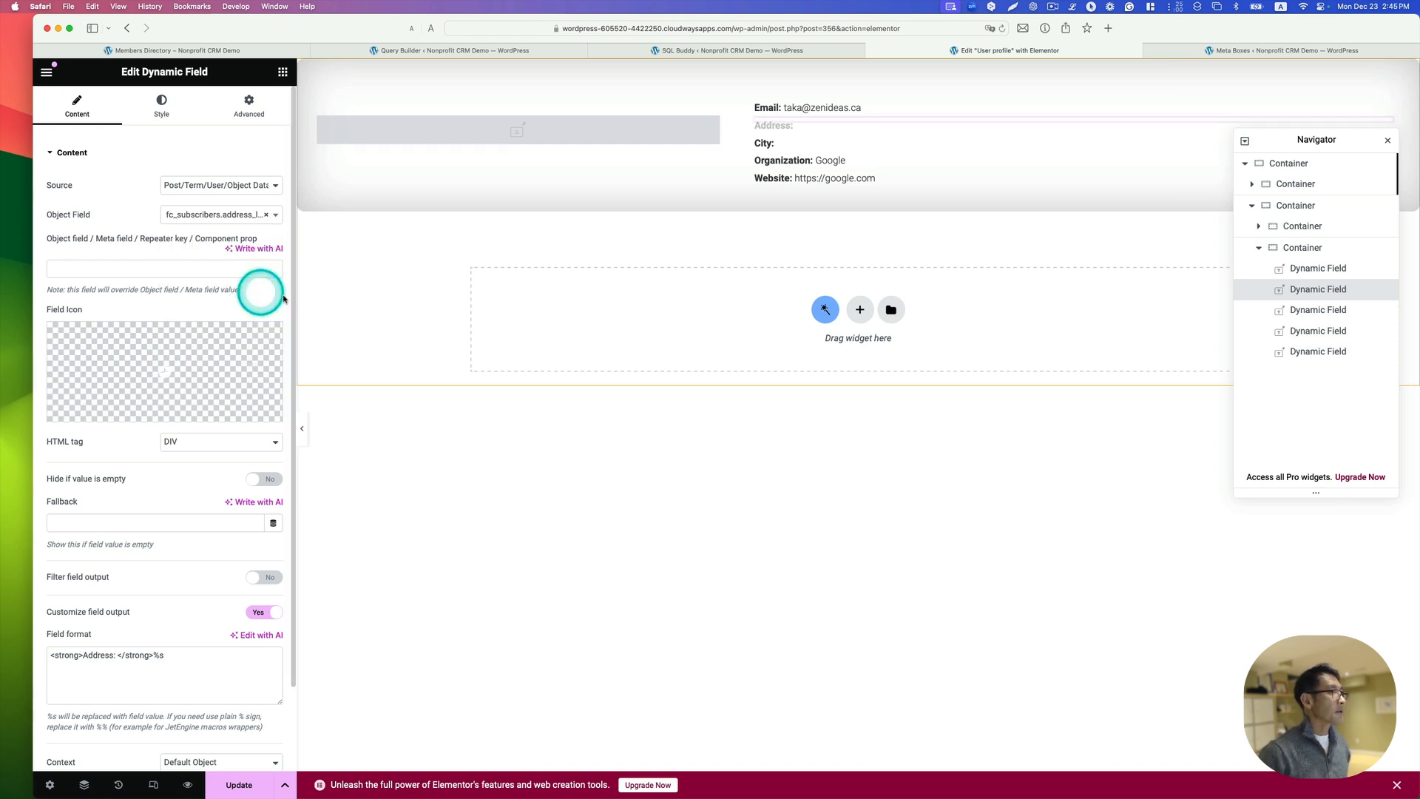
- Set the object field of the City dynamic field to fc_subscribers.city
click(773, 151)
click(247, 214)
scroll(253, 370, down, 5)
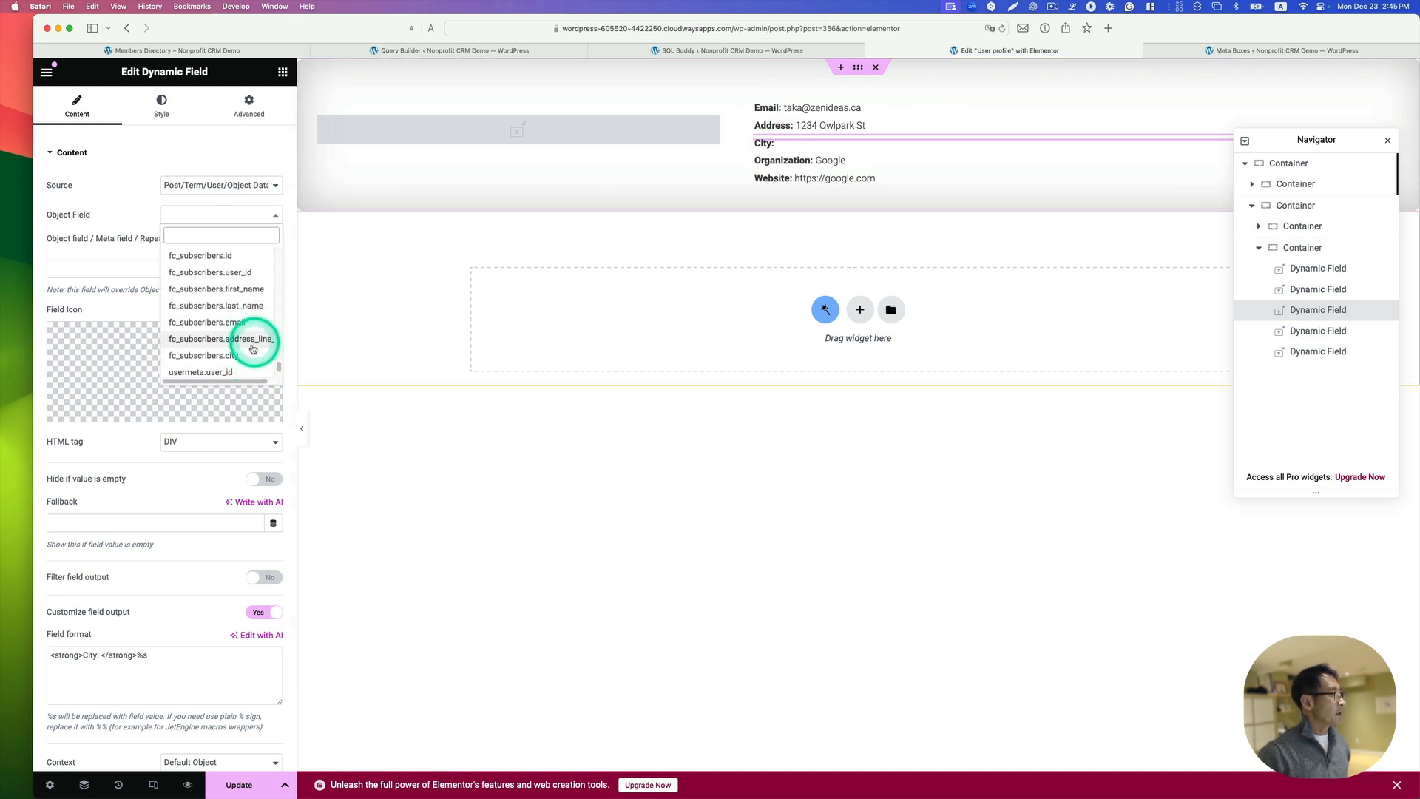
click(247, 353)
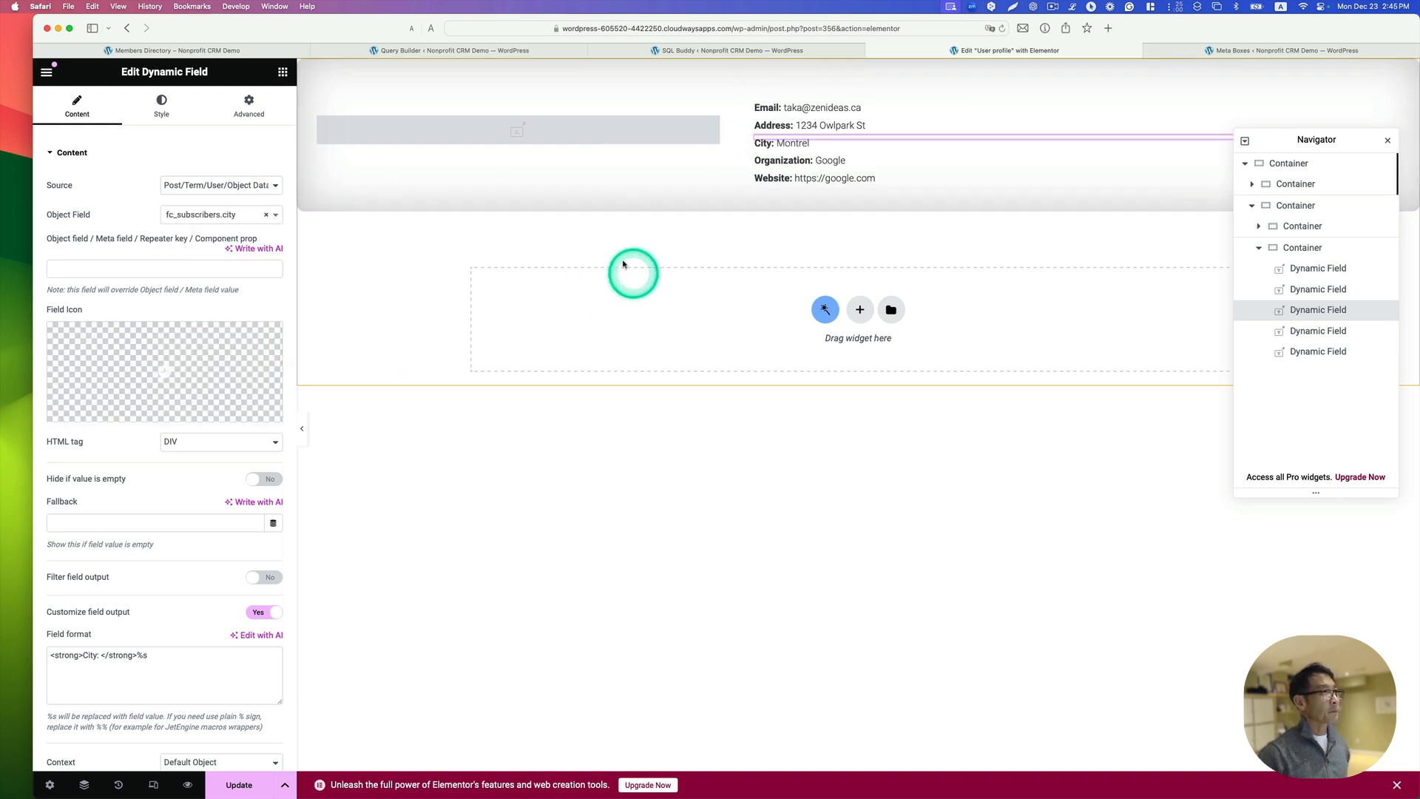
- Check the custom field key of the profile's dynamic image and save the User profile template
click(519, 138)
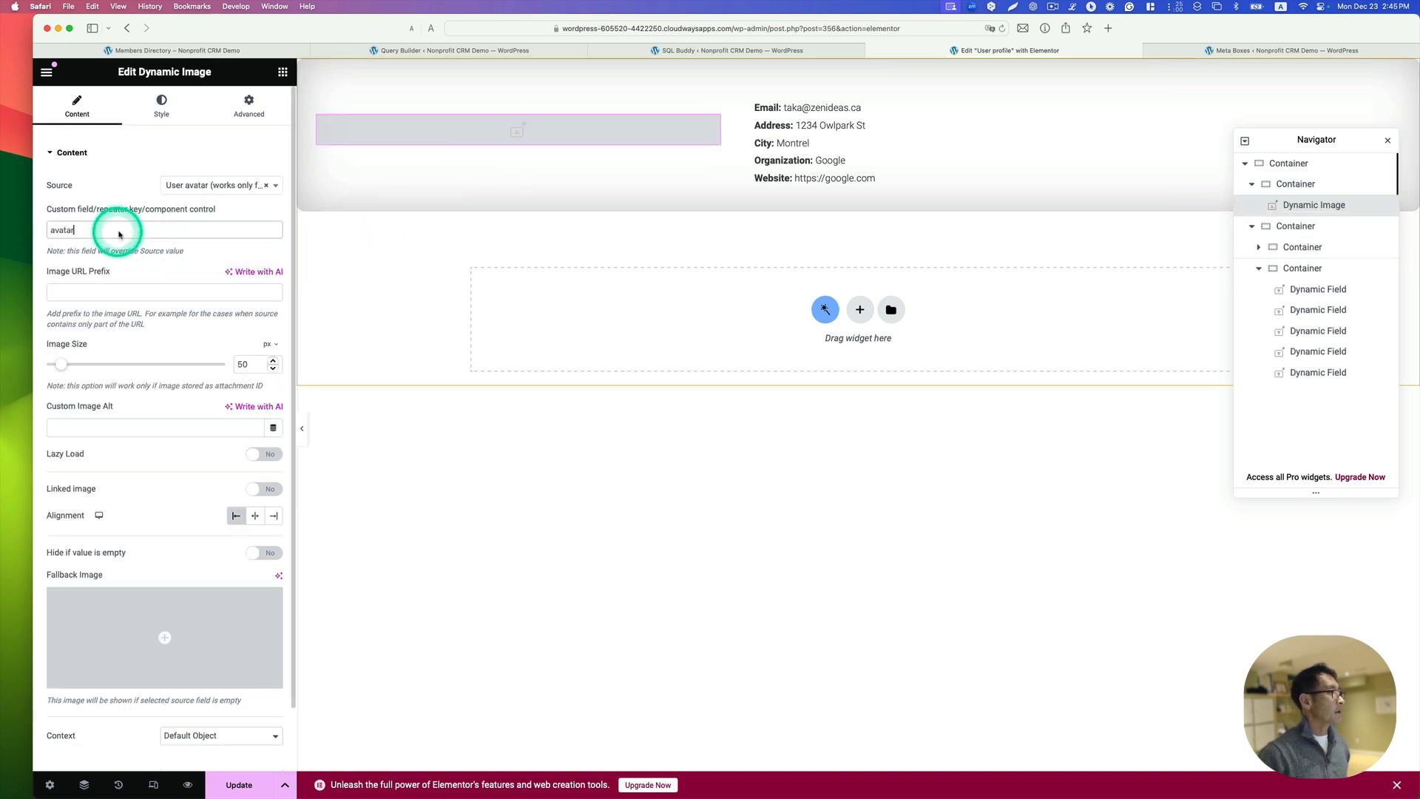
drag(160, 229, 2, 231)
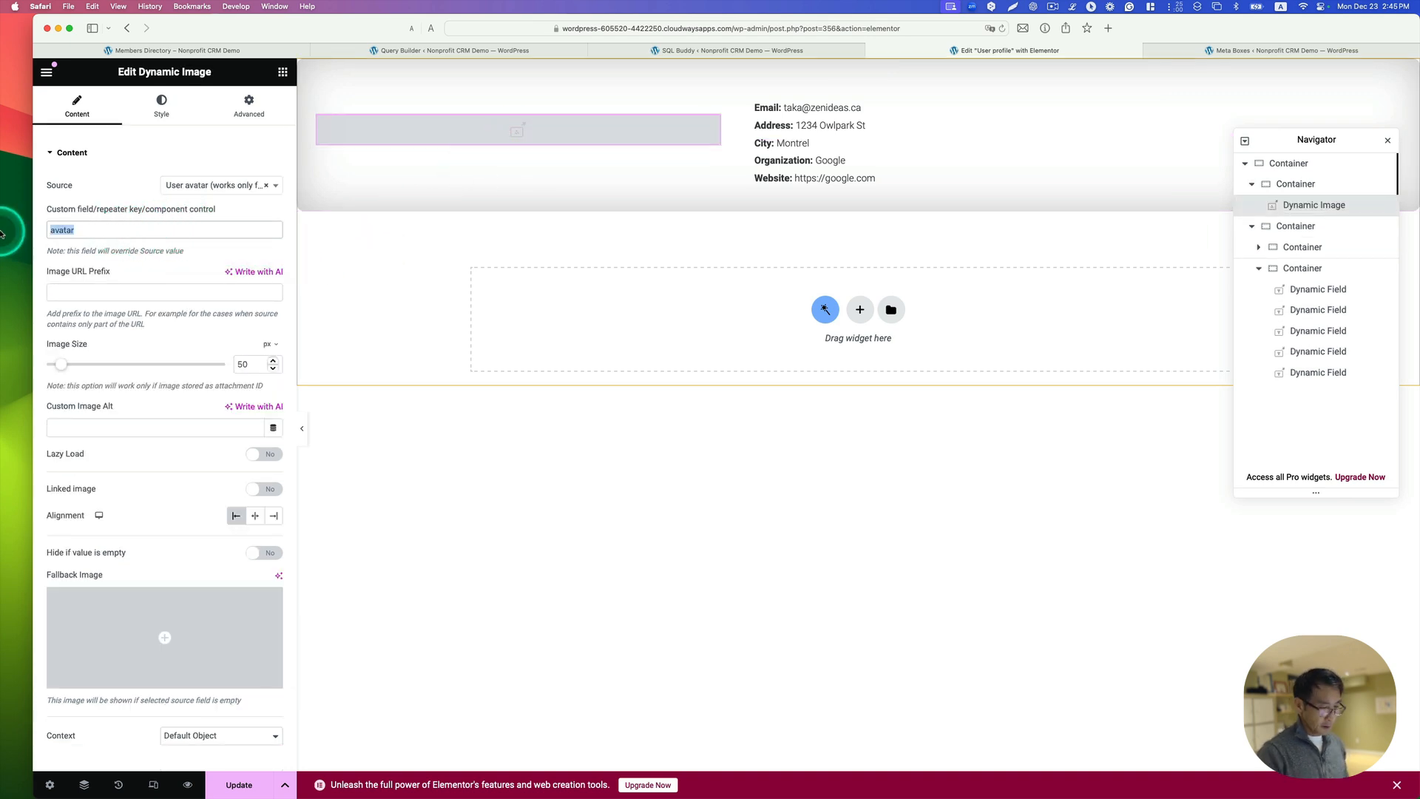
click(526, 139)
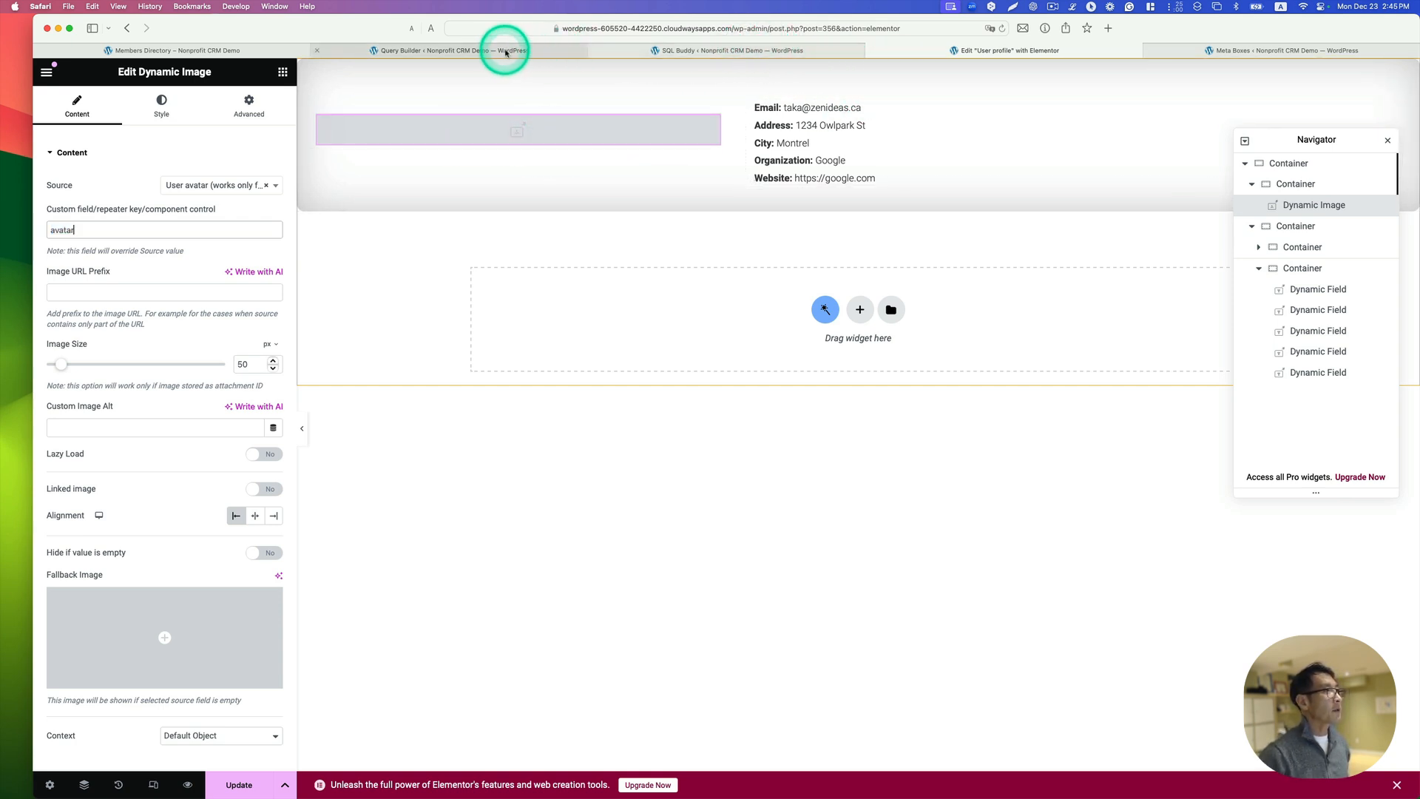
click(238, 784)
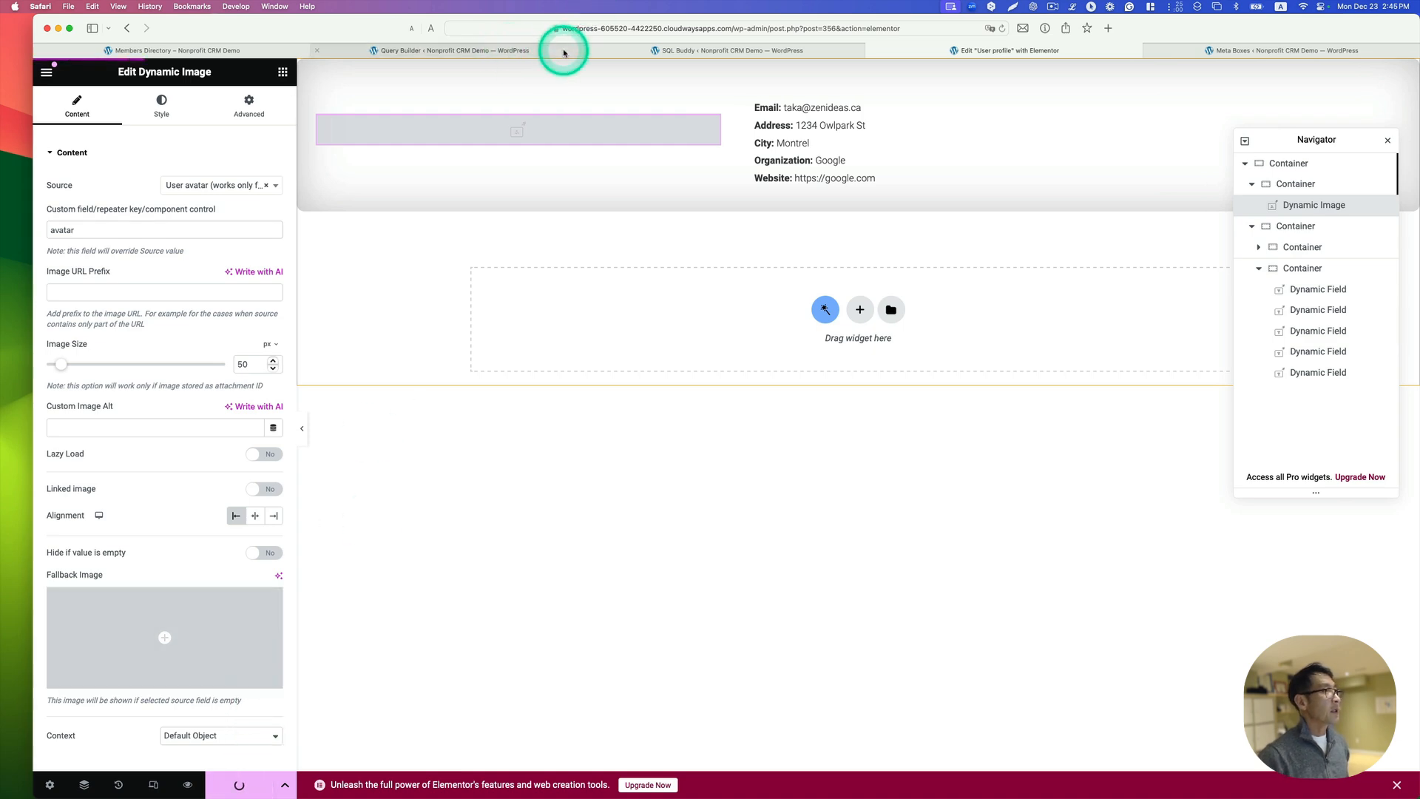
- Add fc_subscribers.avatar to the included columns of the CRM subscriber query and review the returned records in the preview
click(518, 49)
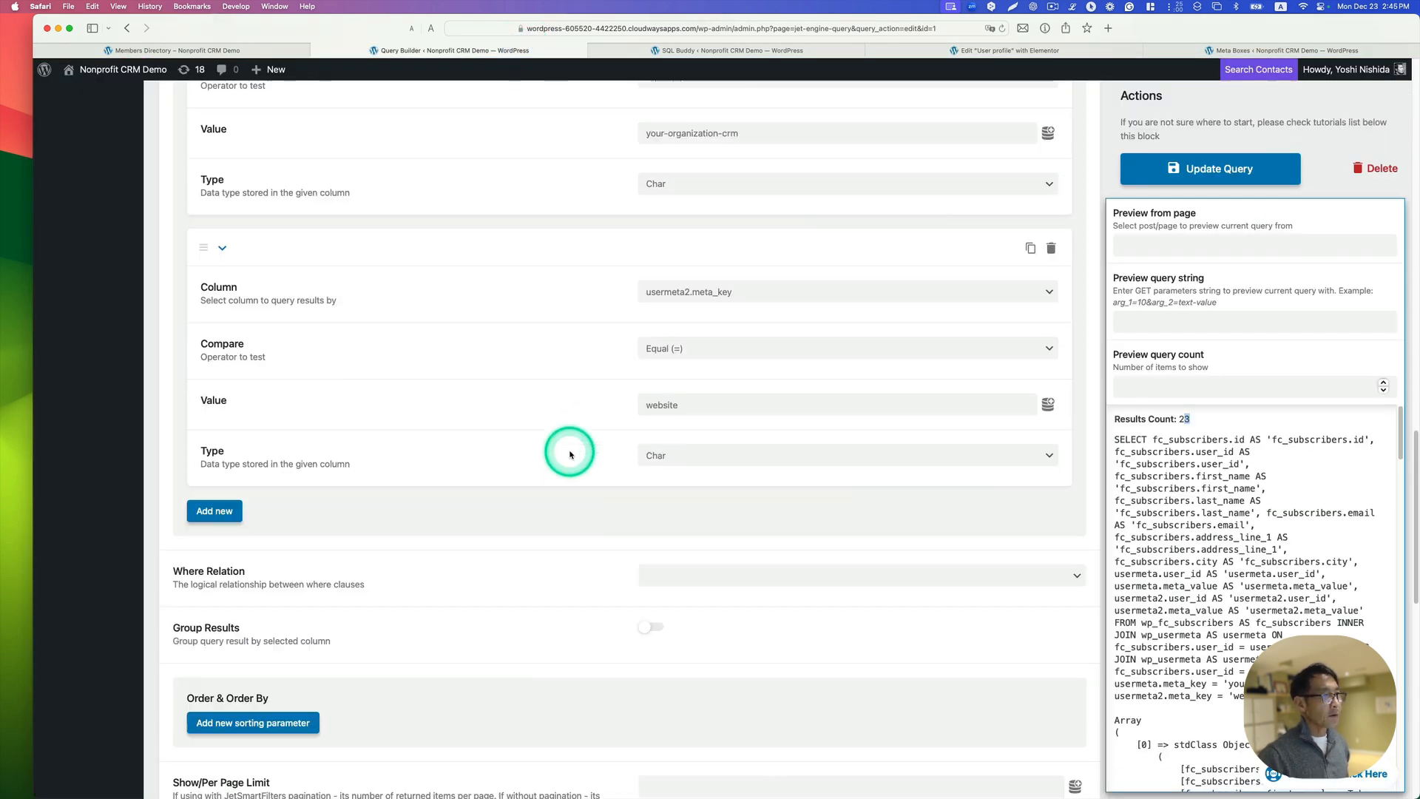
scroll(570, 454, down, 10)
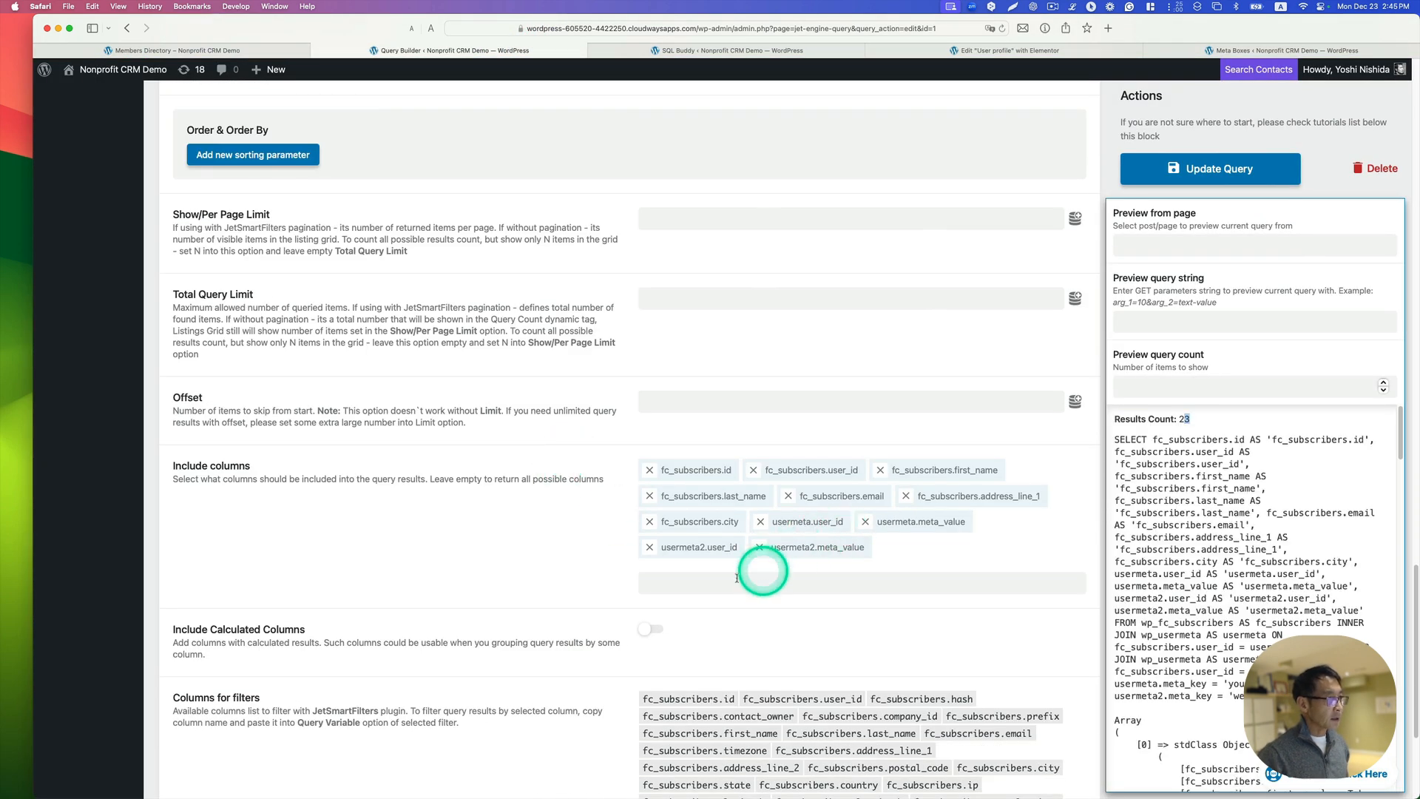
click(669, 582)
scroll(863, 629, down, 1)
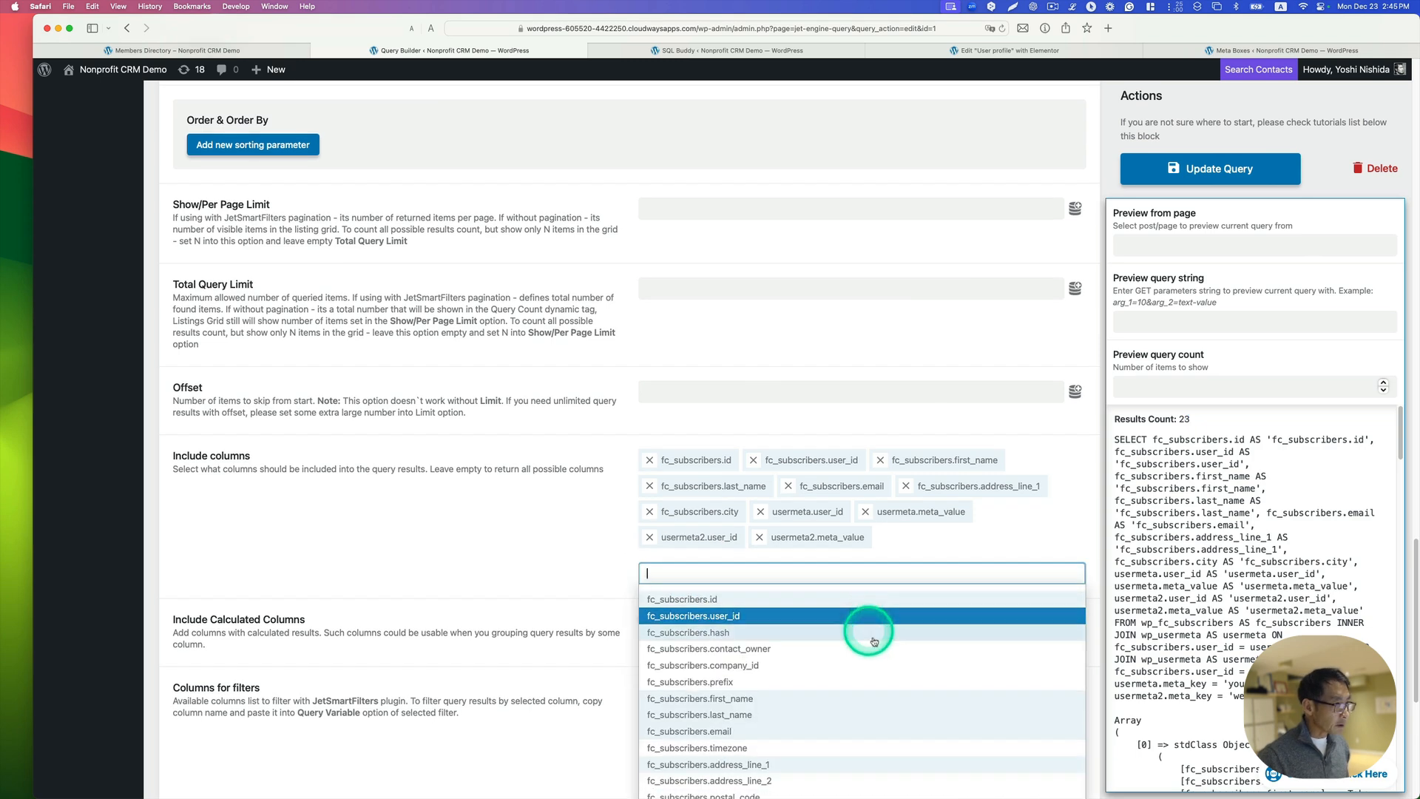
scroll(883, 657, down, 4)
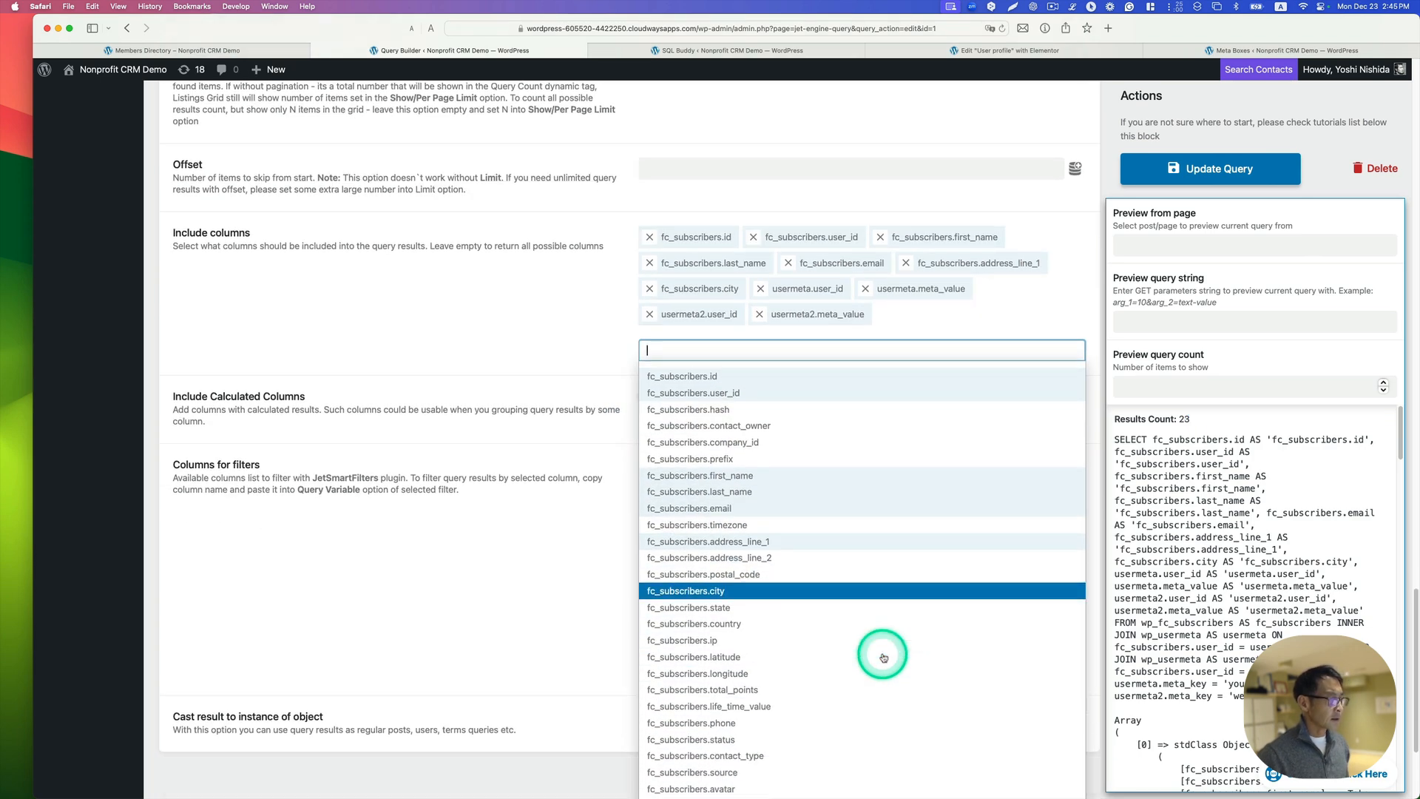
scroll(882, 657, down, 2)
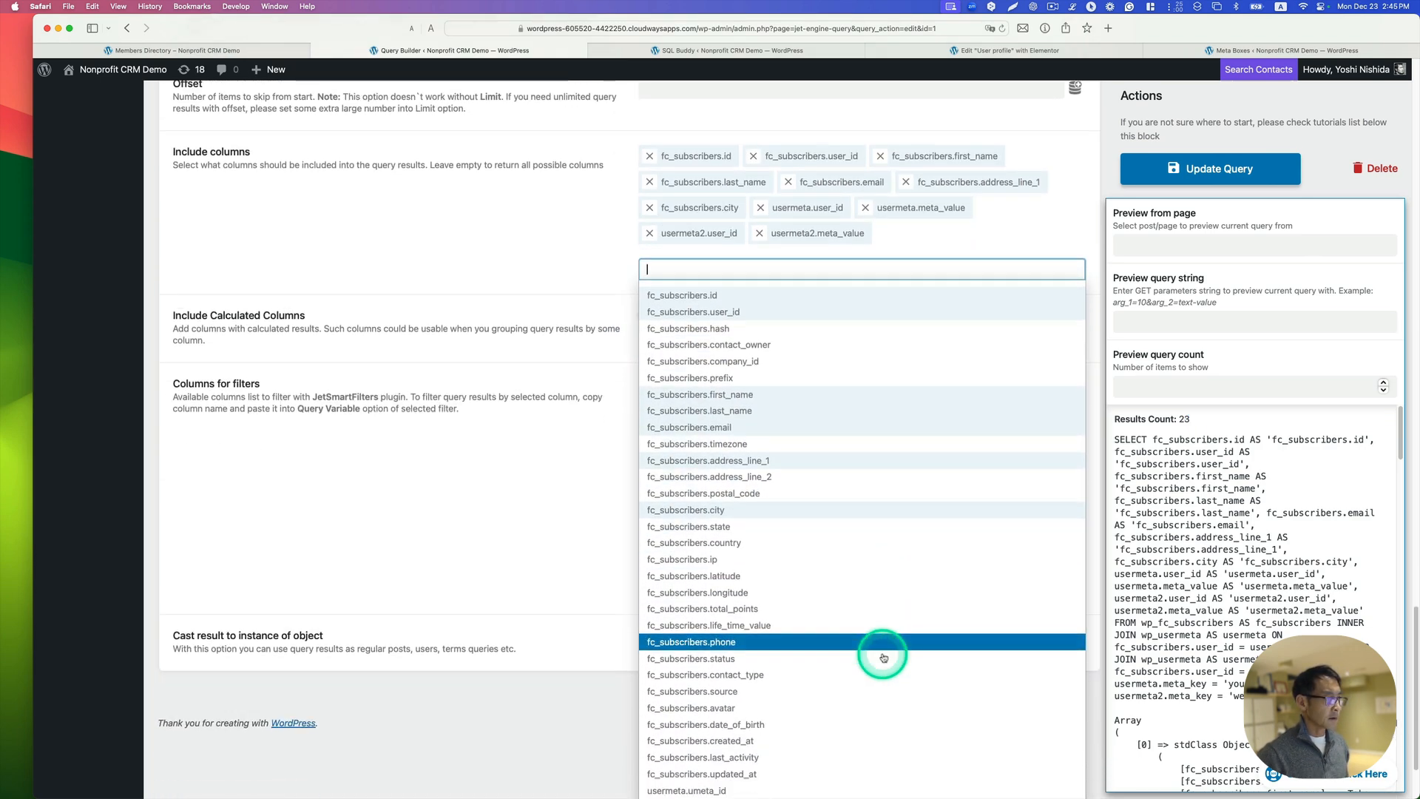
click(756, 705)
scroll(1197, 671, down, 8)
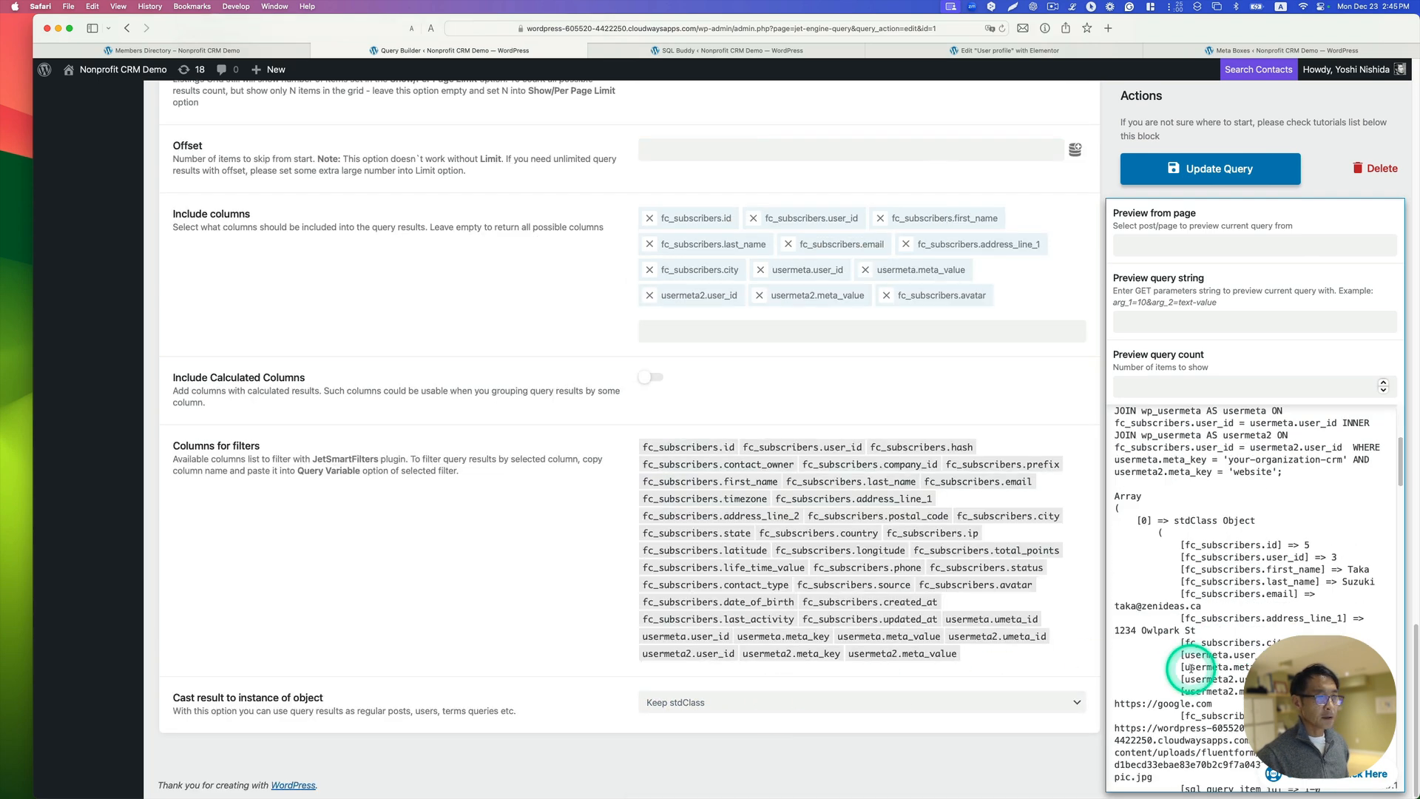
scroll(1198, 672, down, 3)
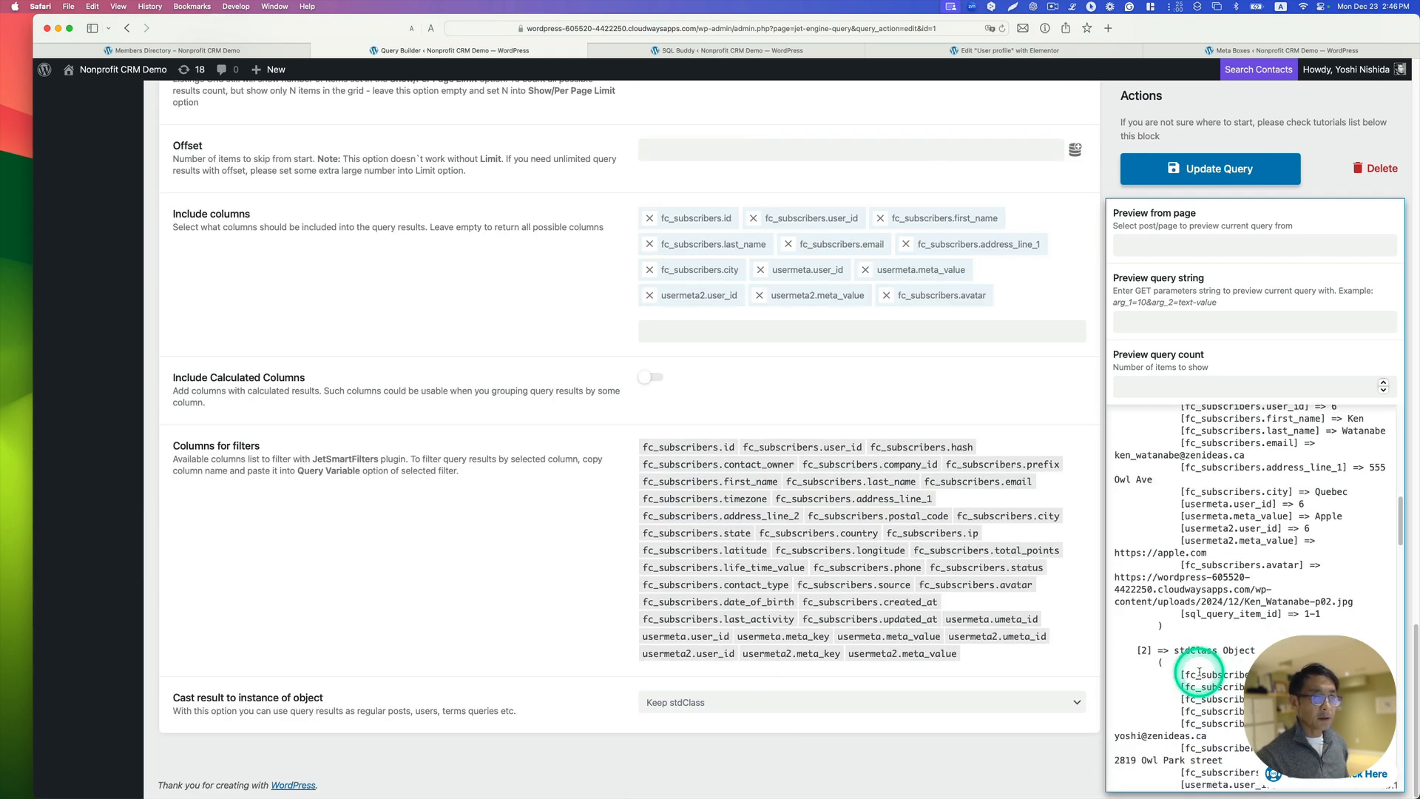
- Copy the avatar column key from the query preview and set the profile image's custom field to fc_subscribers.avatar
scroll(1199, 673, up, 1)
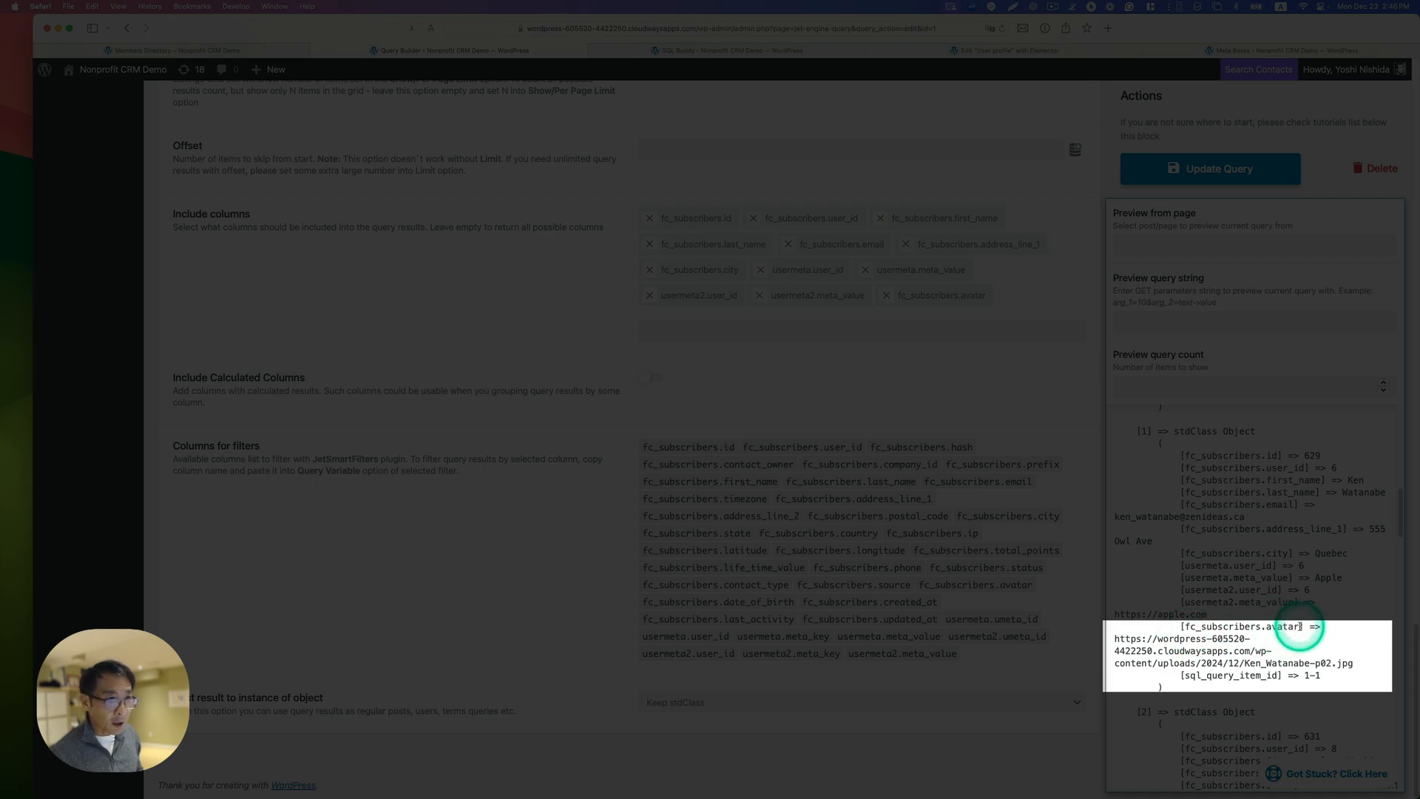
drag(1299, 626, 1226, 629)
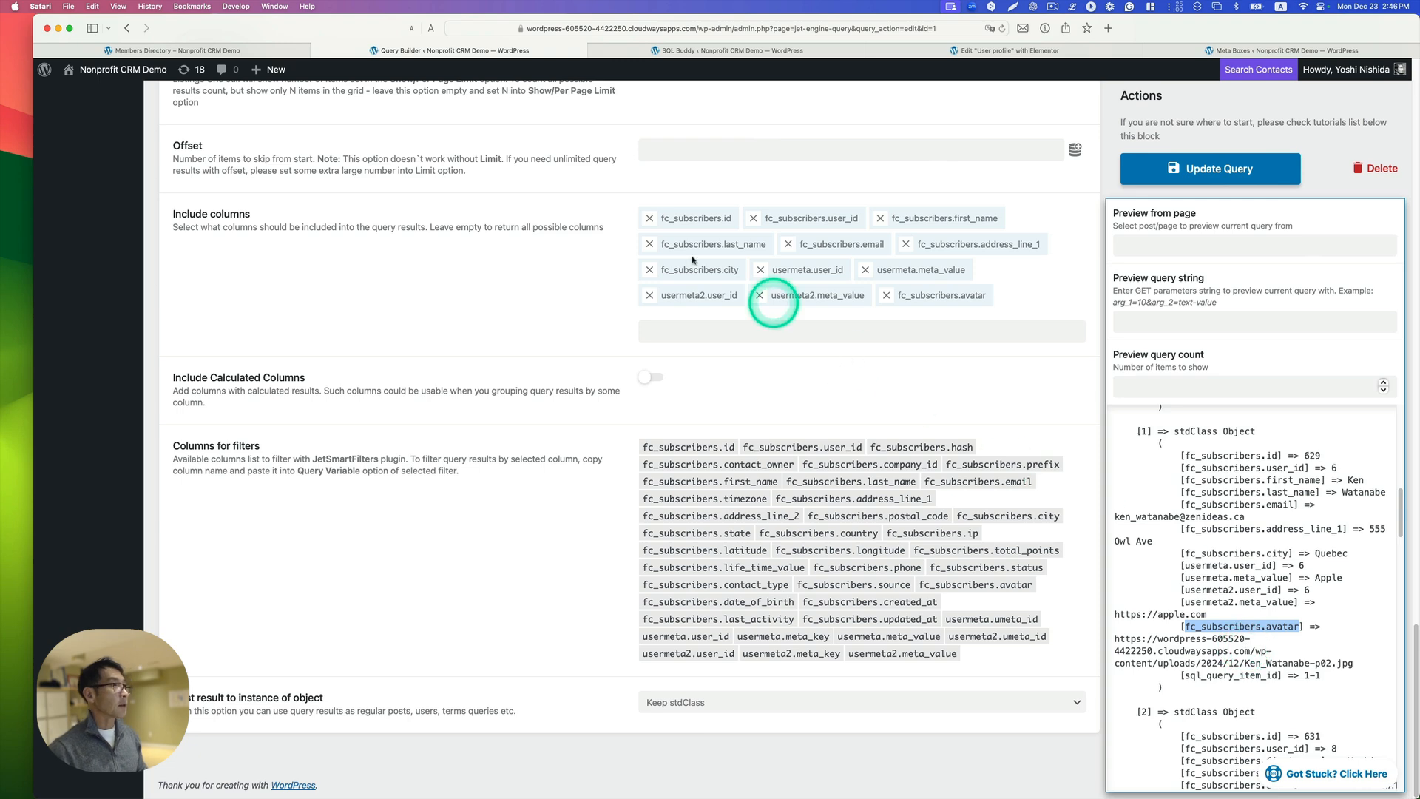
click(1006, 49)
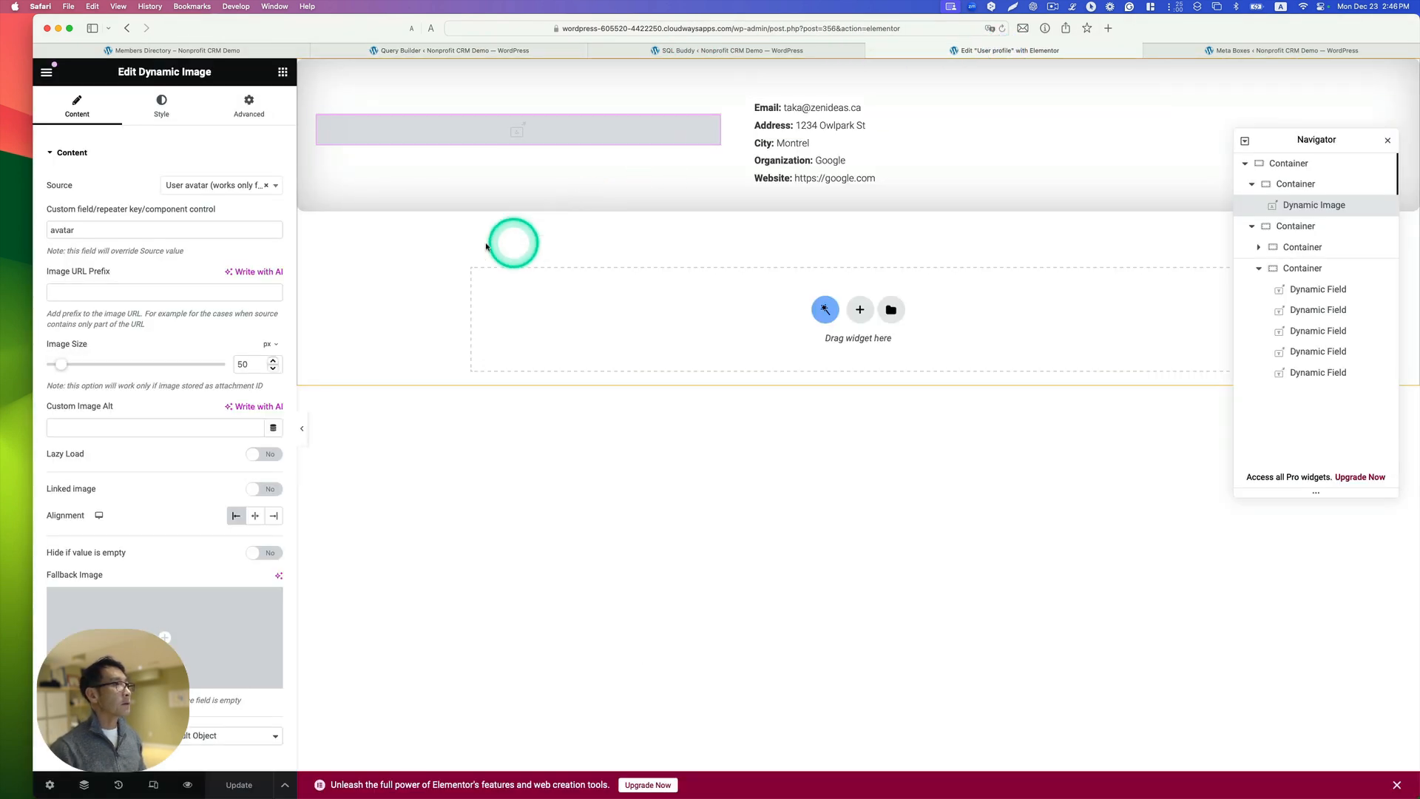
click(72, 224)
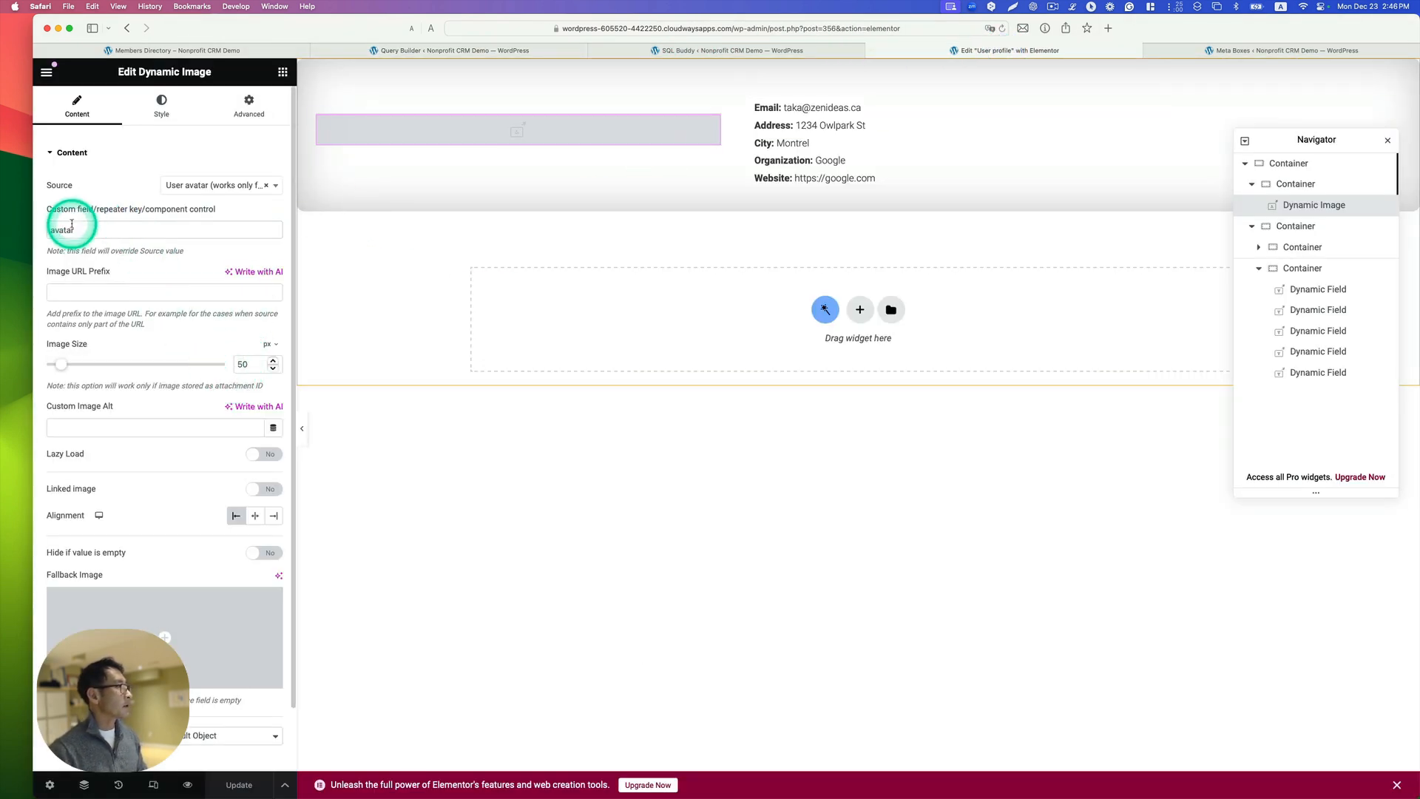
text(fc_subscribers.avatar)
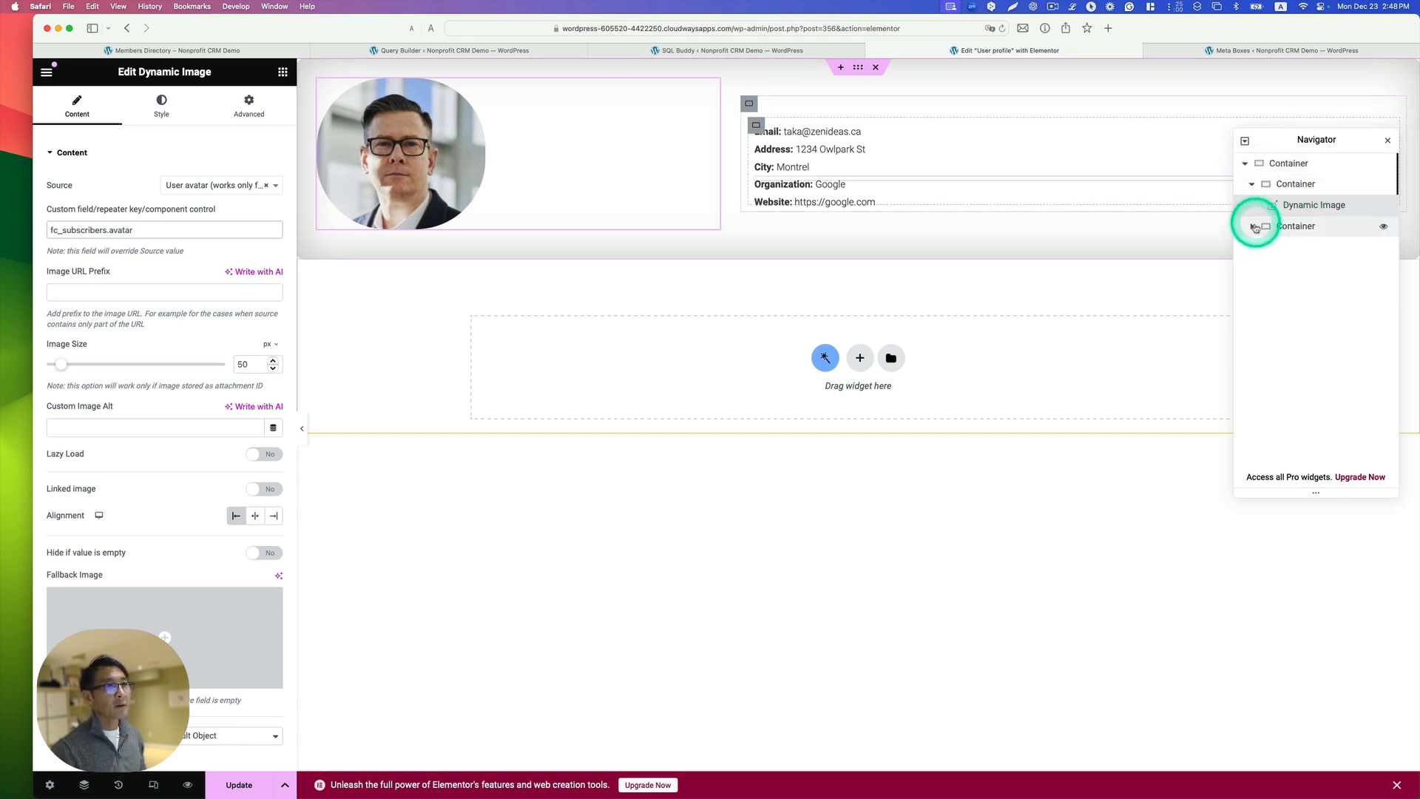
- Set the object field of the first dynamic field in the name container to fc_subscribers.first_name
click(1267, 250)
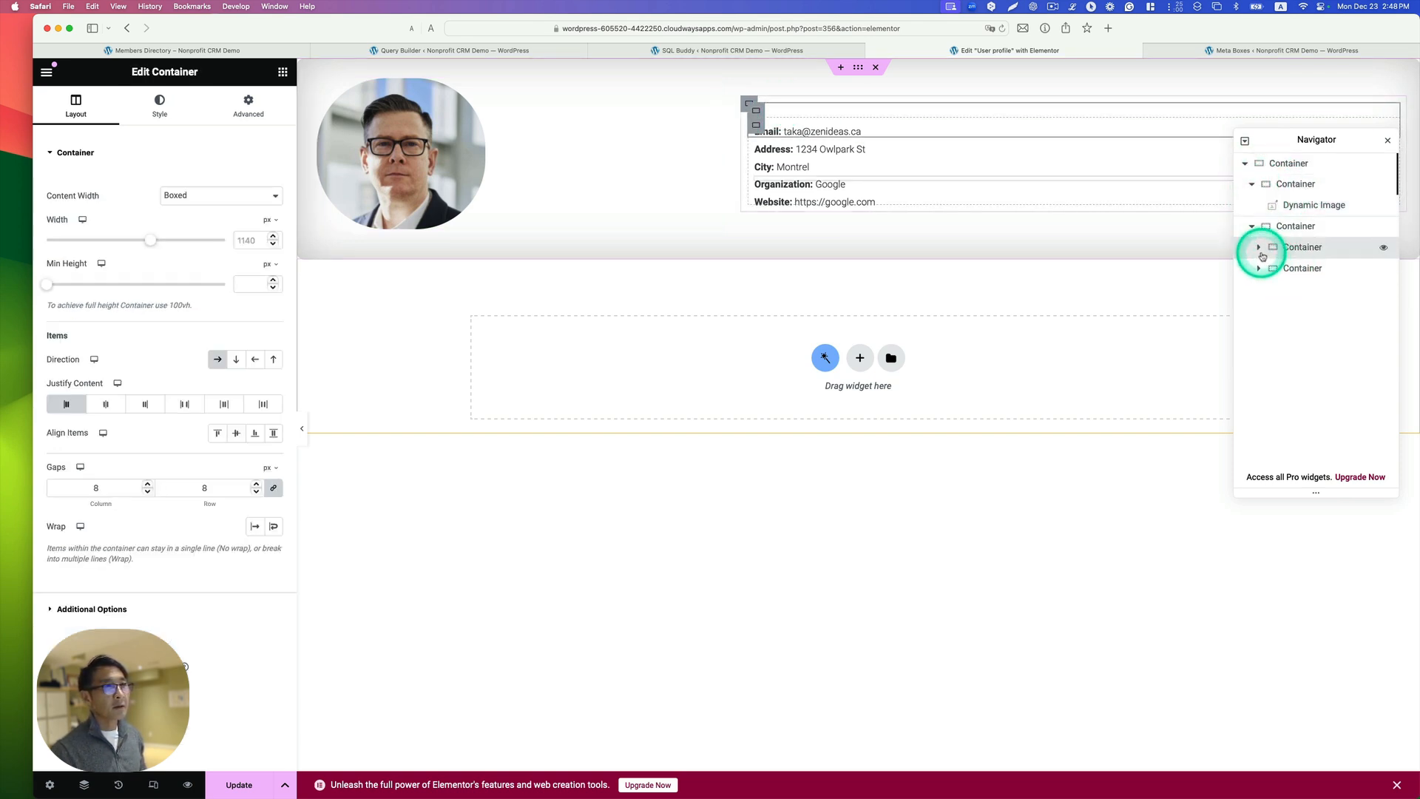
click(1259, 248)
click(1284, 268)
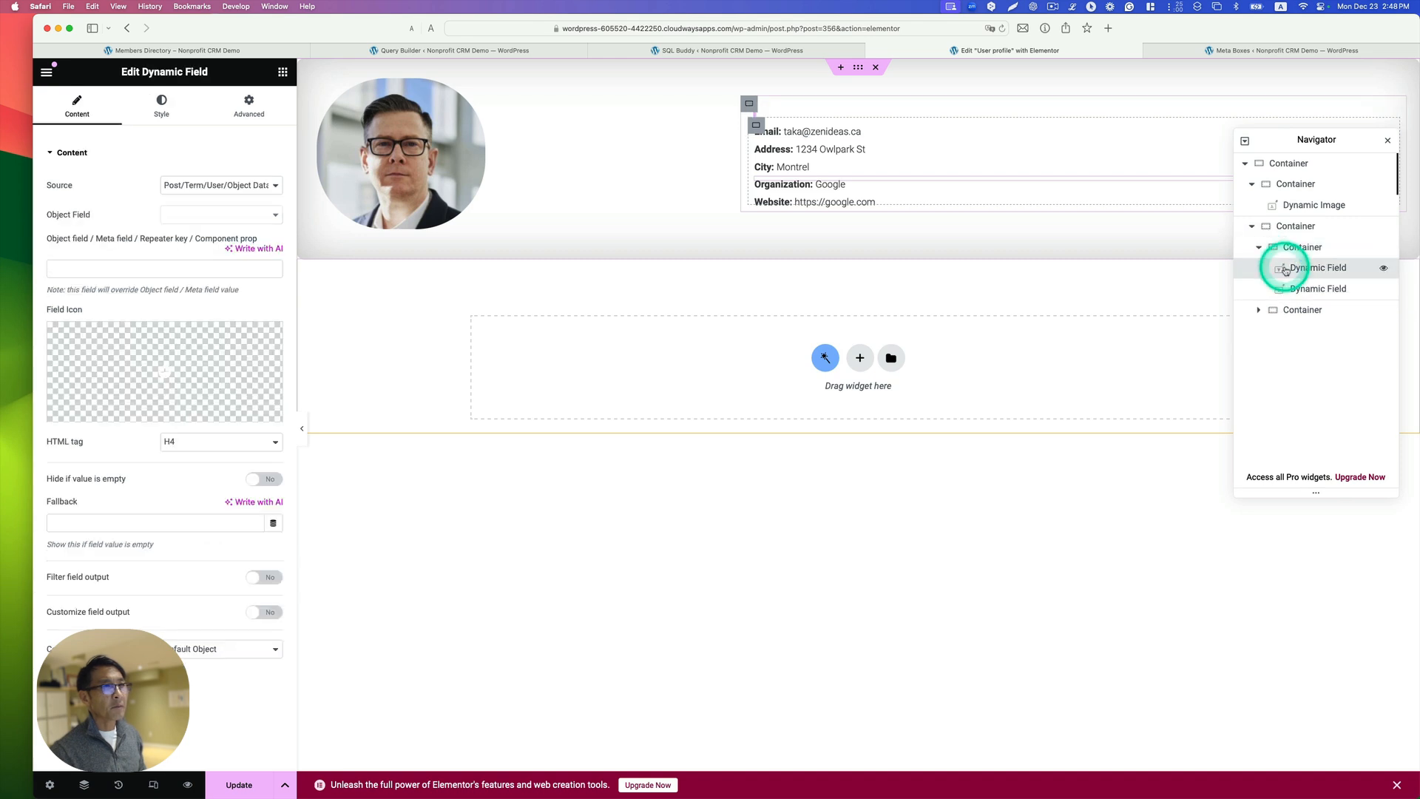
click(243, 216)
scroll(244, 318, down, 10)
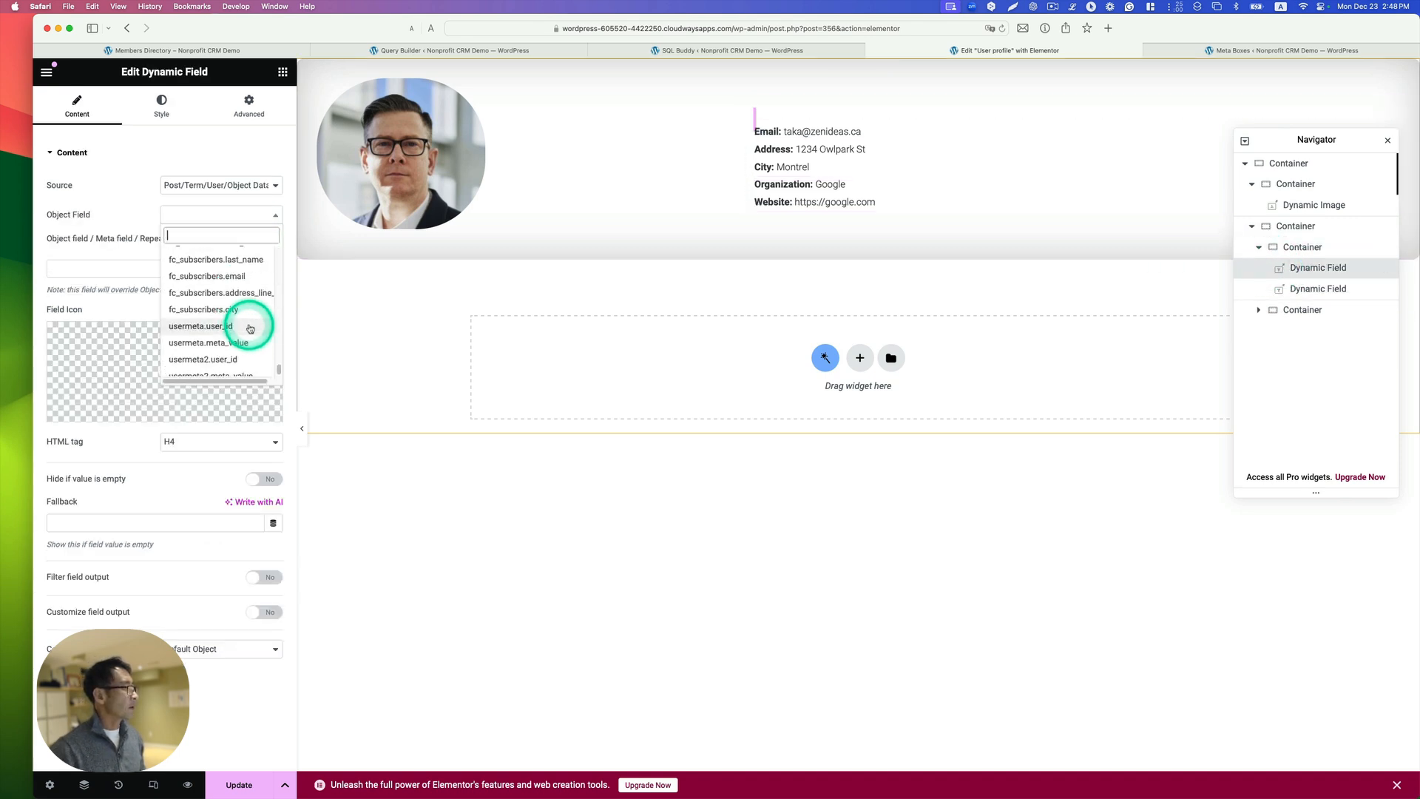
scroll(251, 325, up, 3)
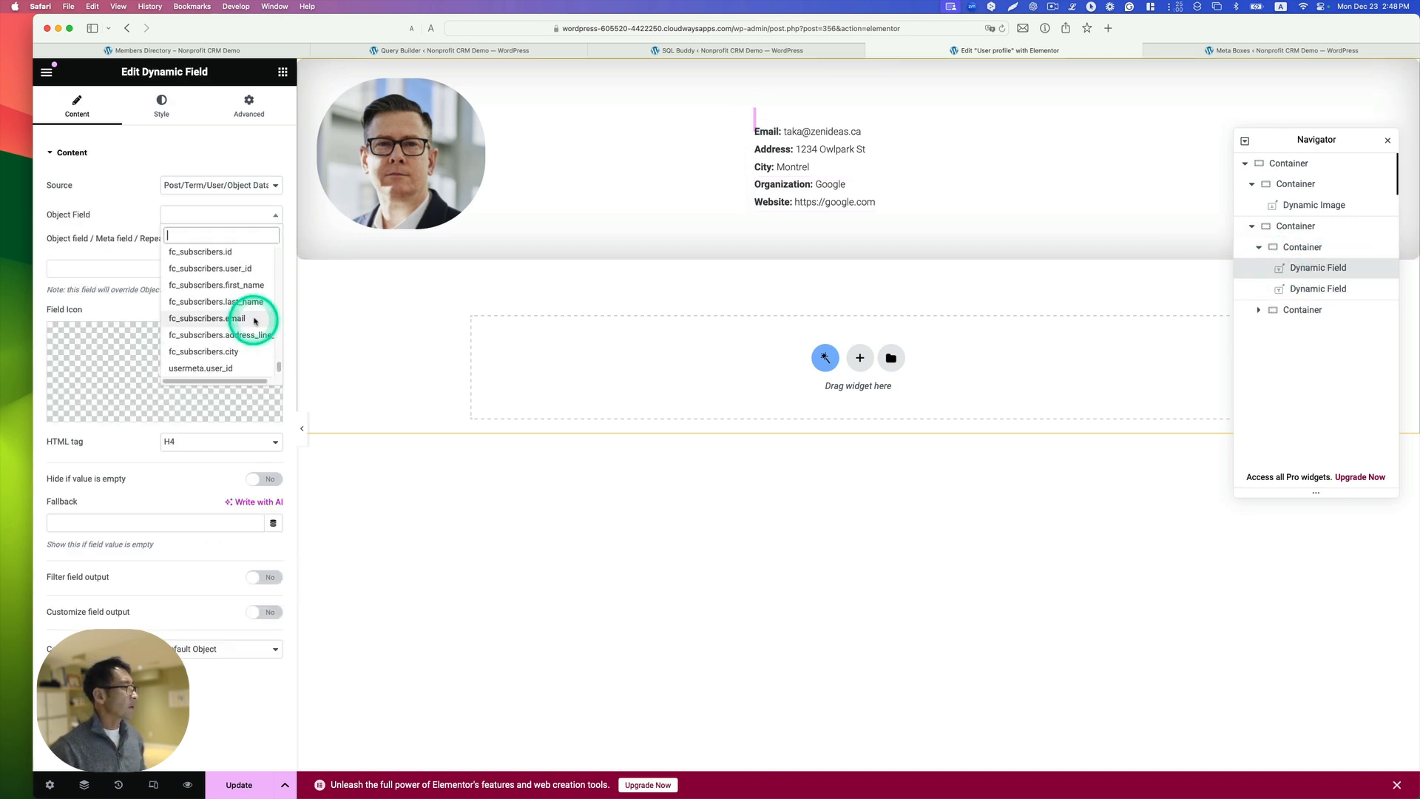
click(247, 303)
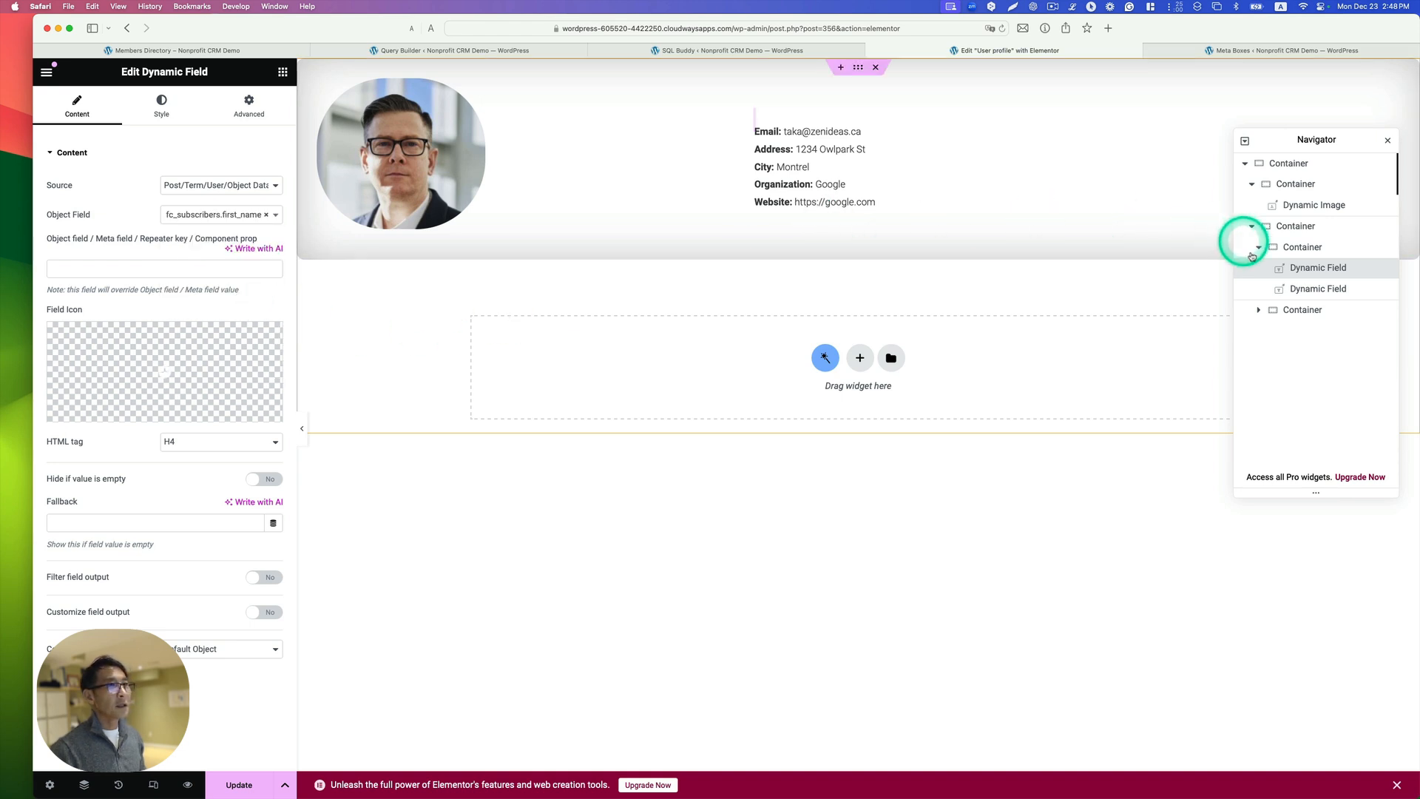
- Set the object field of the second dynamic field in the name container to fc_subscribers.last_name
click(1286, 288)
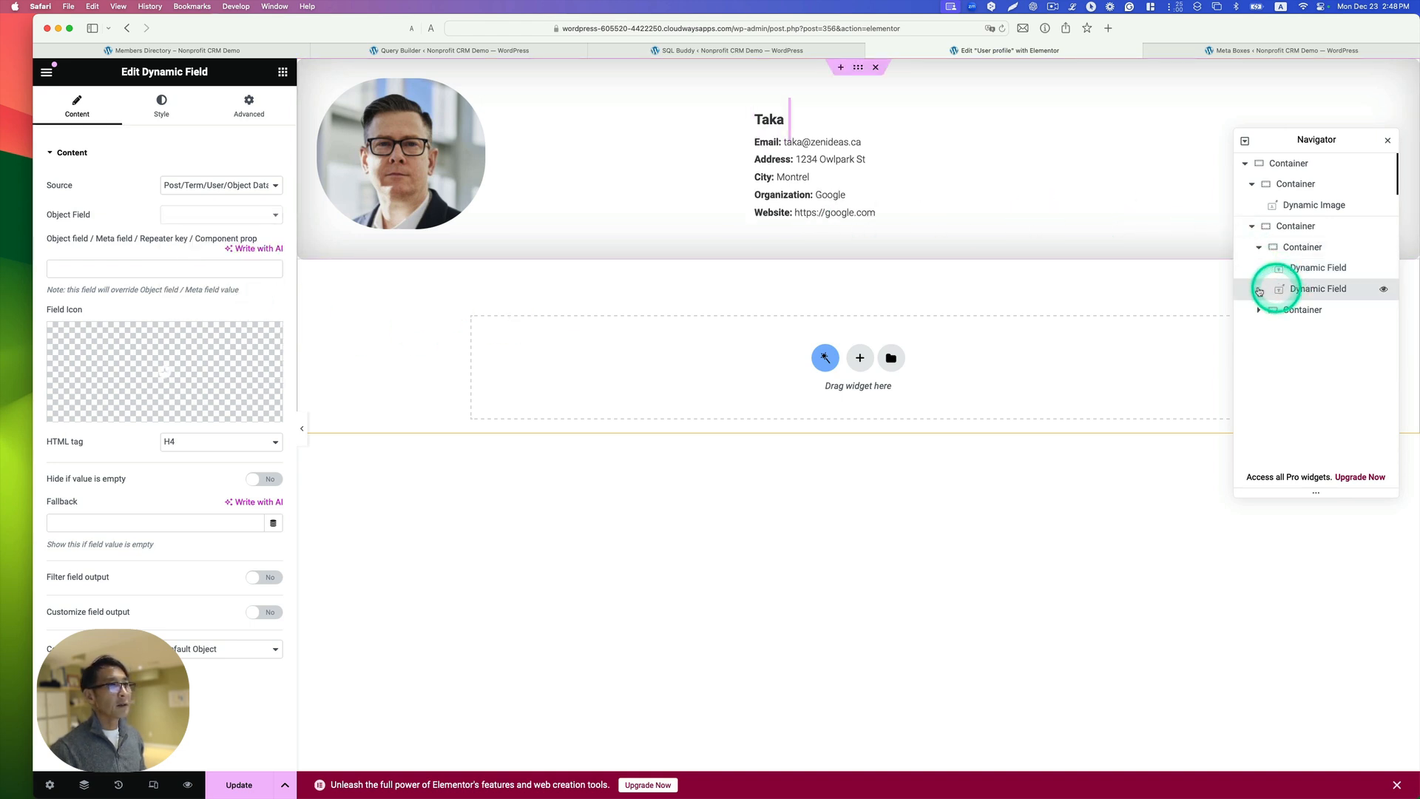
click(213, 215)
scroll(215, 296, down, 10)
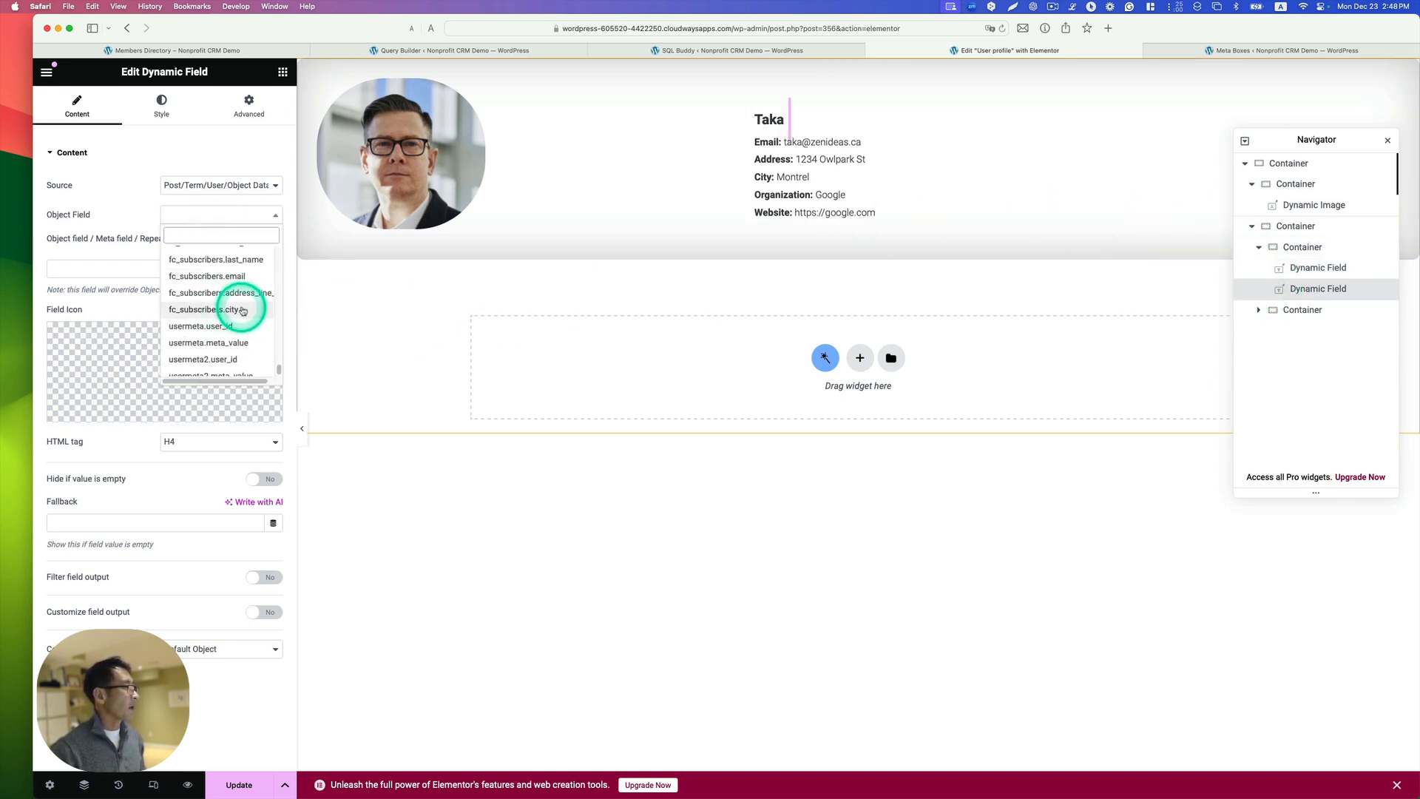
scroll(242, 305, up, 3)
click(259, 345)
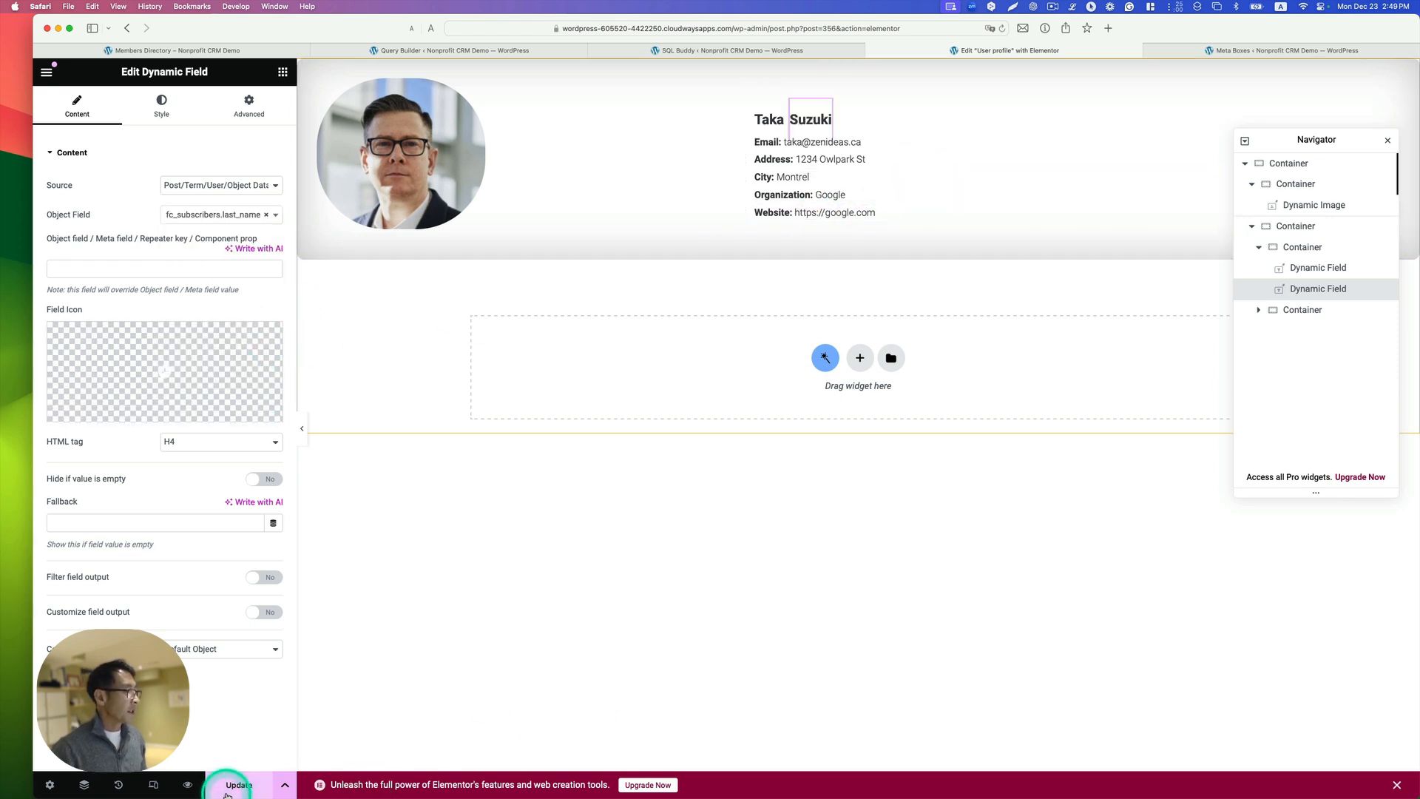
- Review the photos, names and contact details of the member cards on the live Members Directory page
key(super+1)
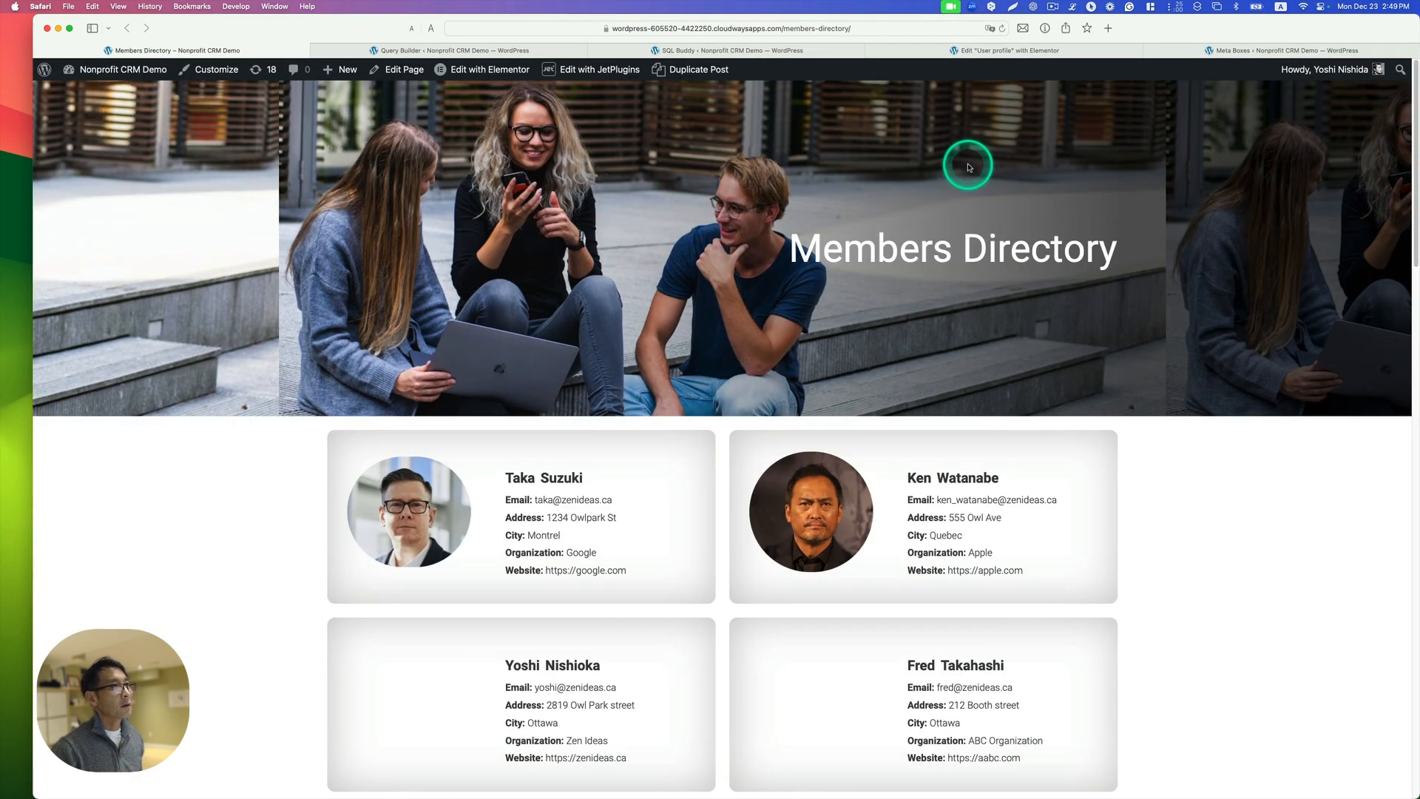
scroll(969, 161, down, 5)
scroll(972, 157, down, 10)
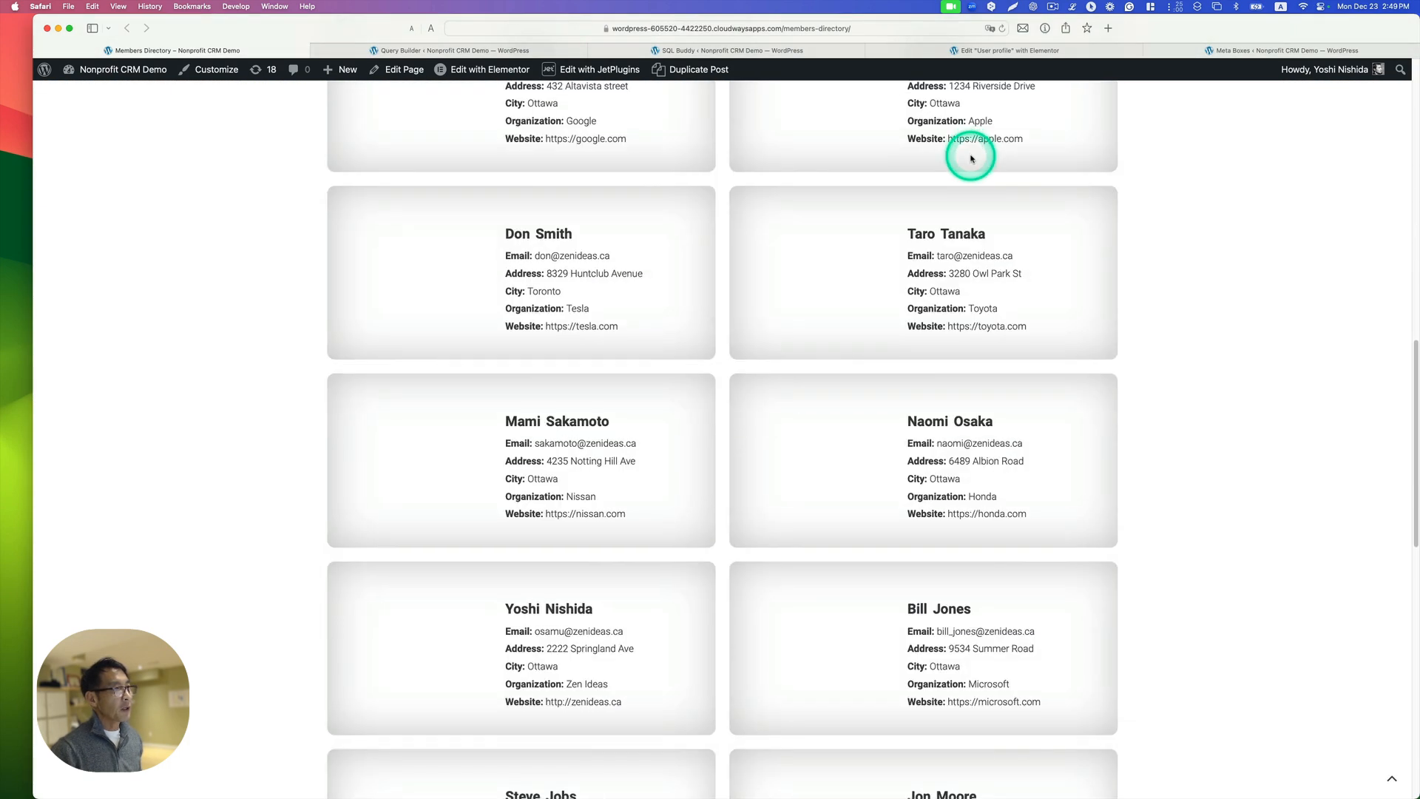
scroll(969, 155, up, 15)
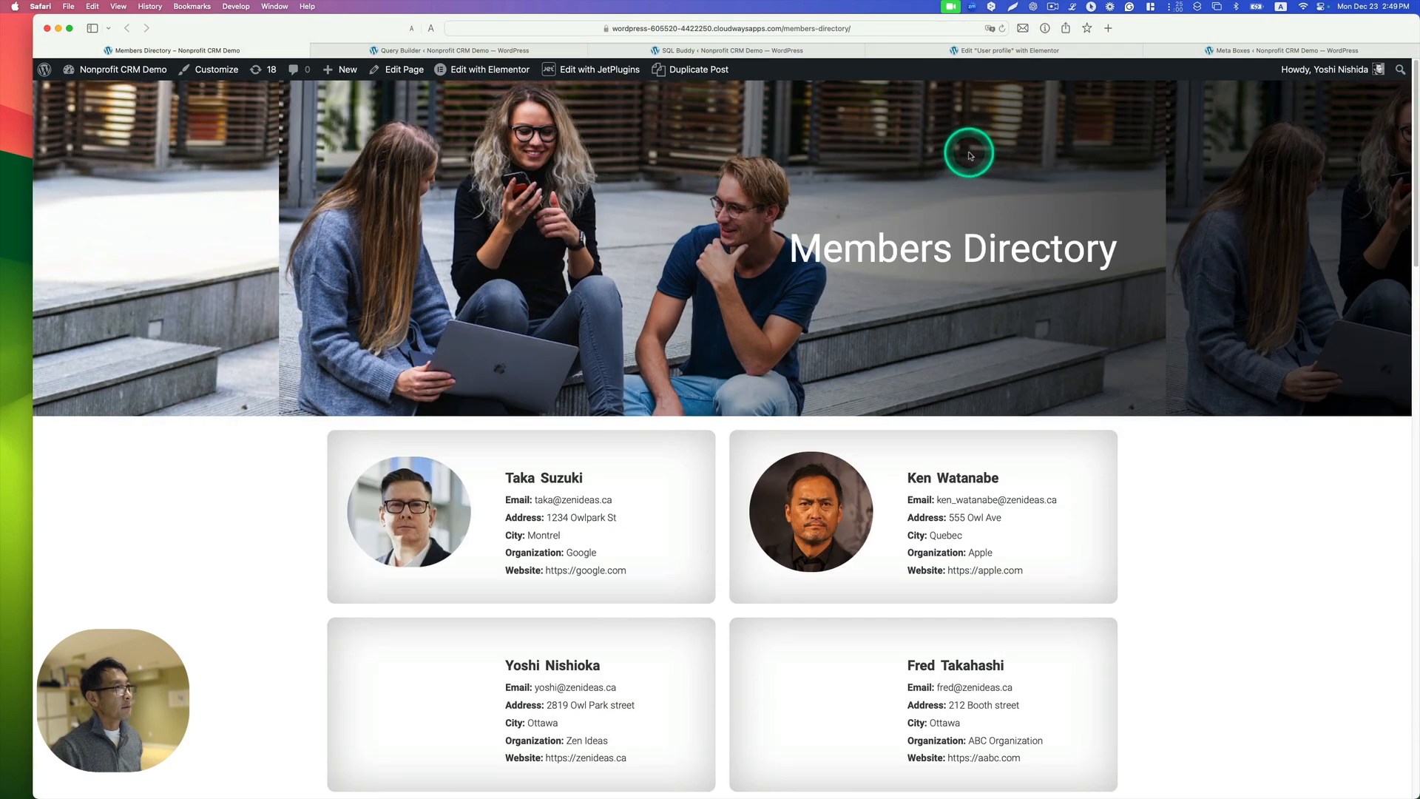
- Edit the Members Directory page with Elementor, search the widgets for "listing" and try to place a Listing Grid
click(494, 70)
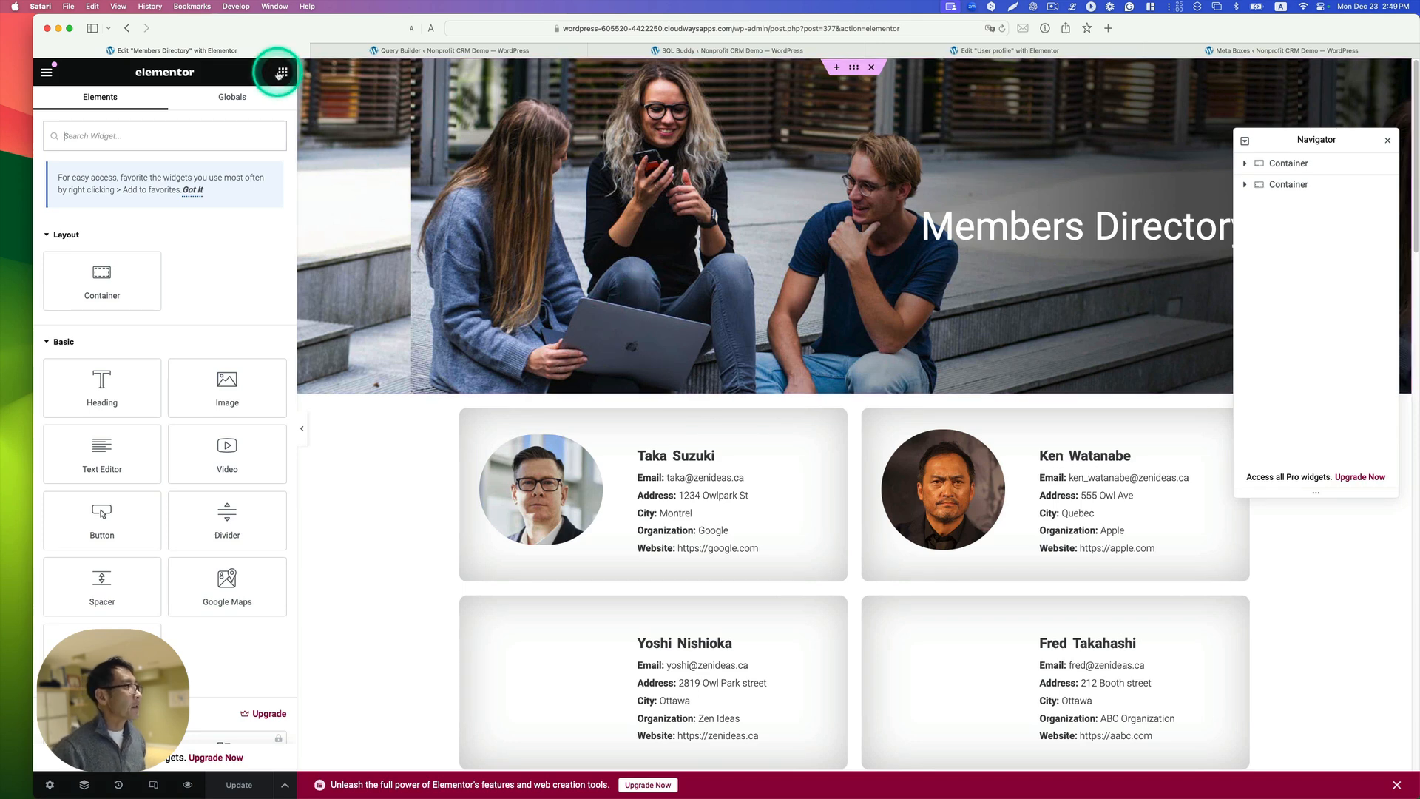
click(229, 131)
text(listing)
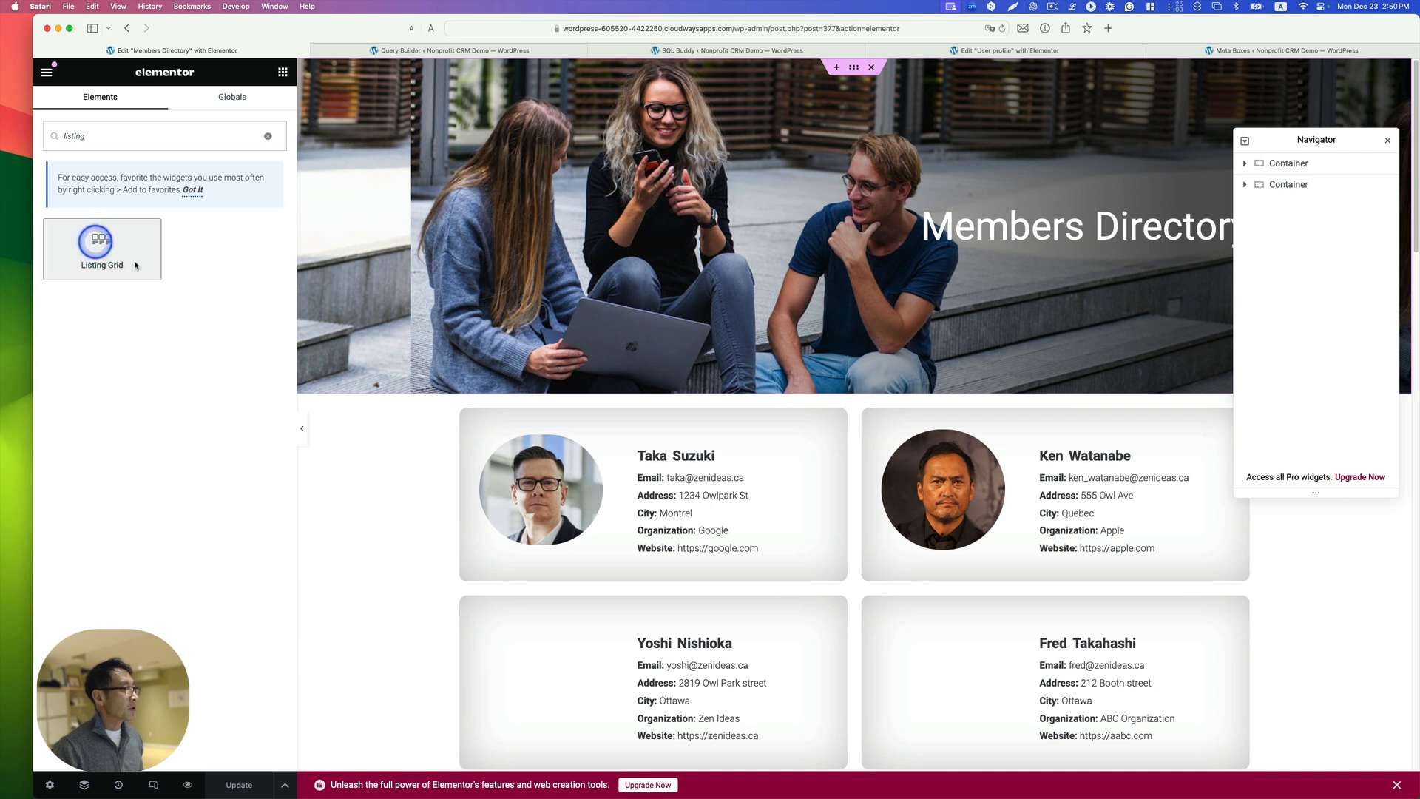
drag(136, 266, 563, 429)
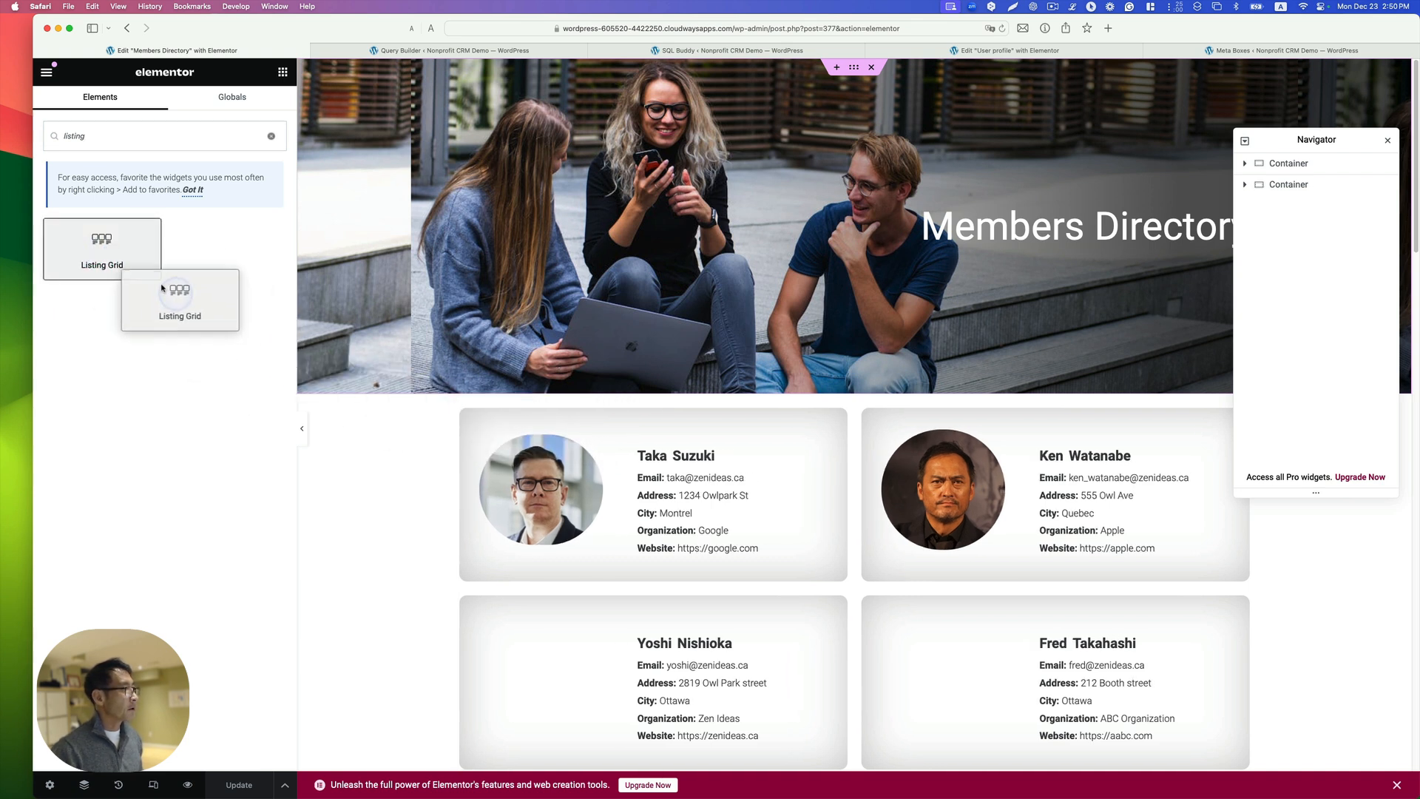
- Clear the listing of the existing member Listing Grid and choose the User profile listing for it
click(1388, 140)
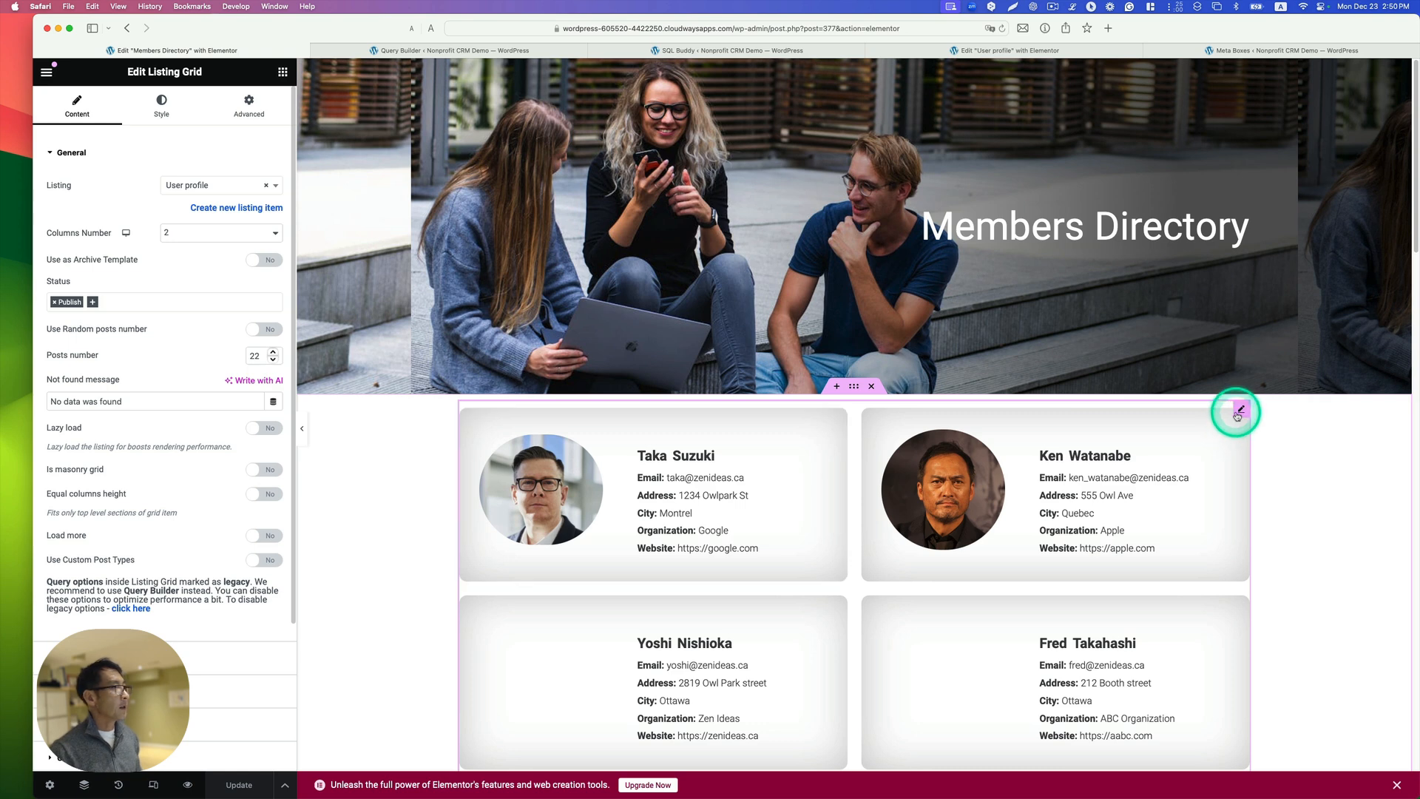
click(274, 186)
click(266, 185)
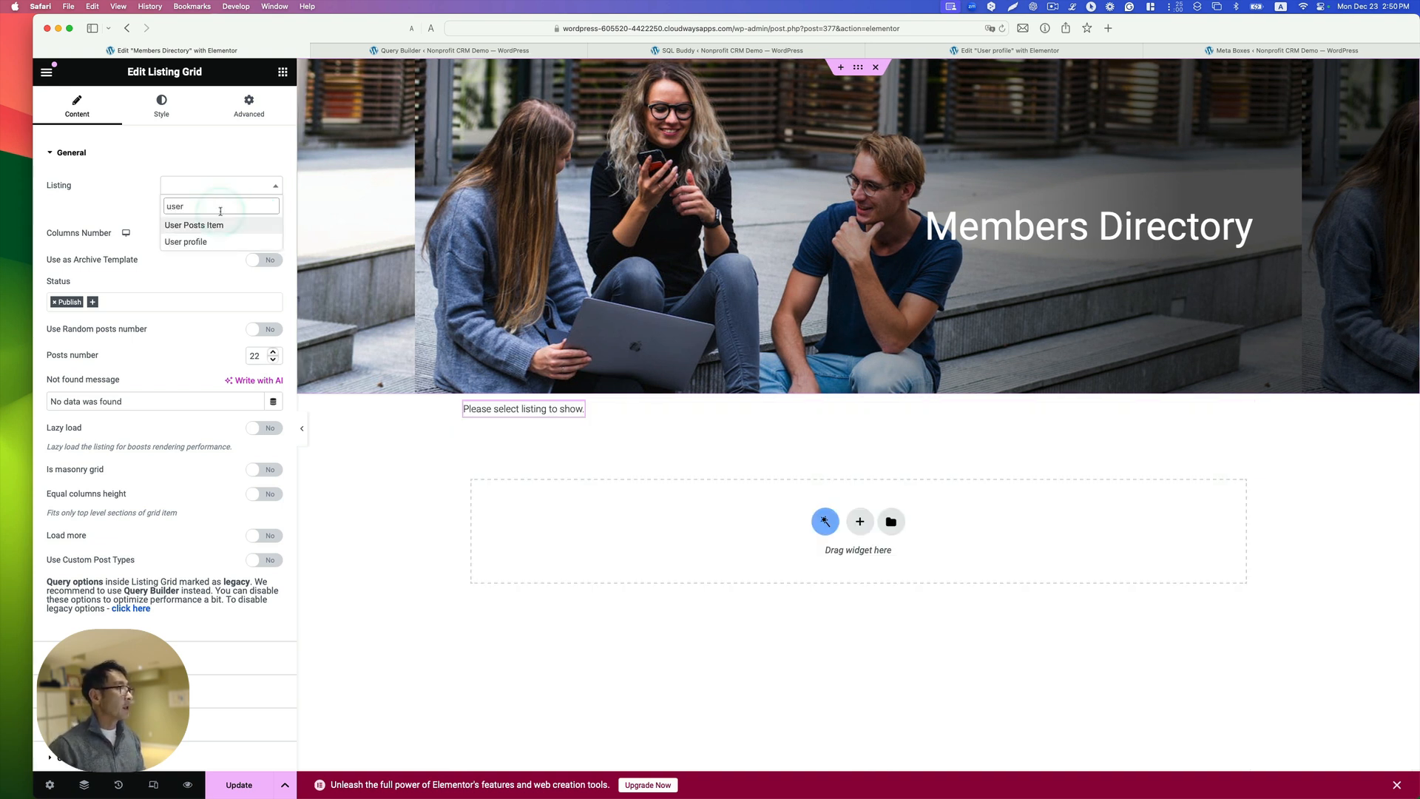
click(189, 242)
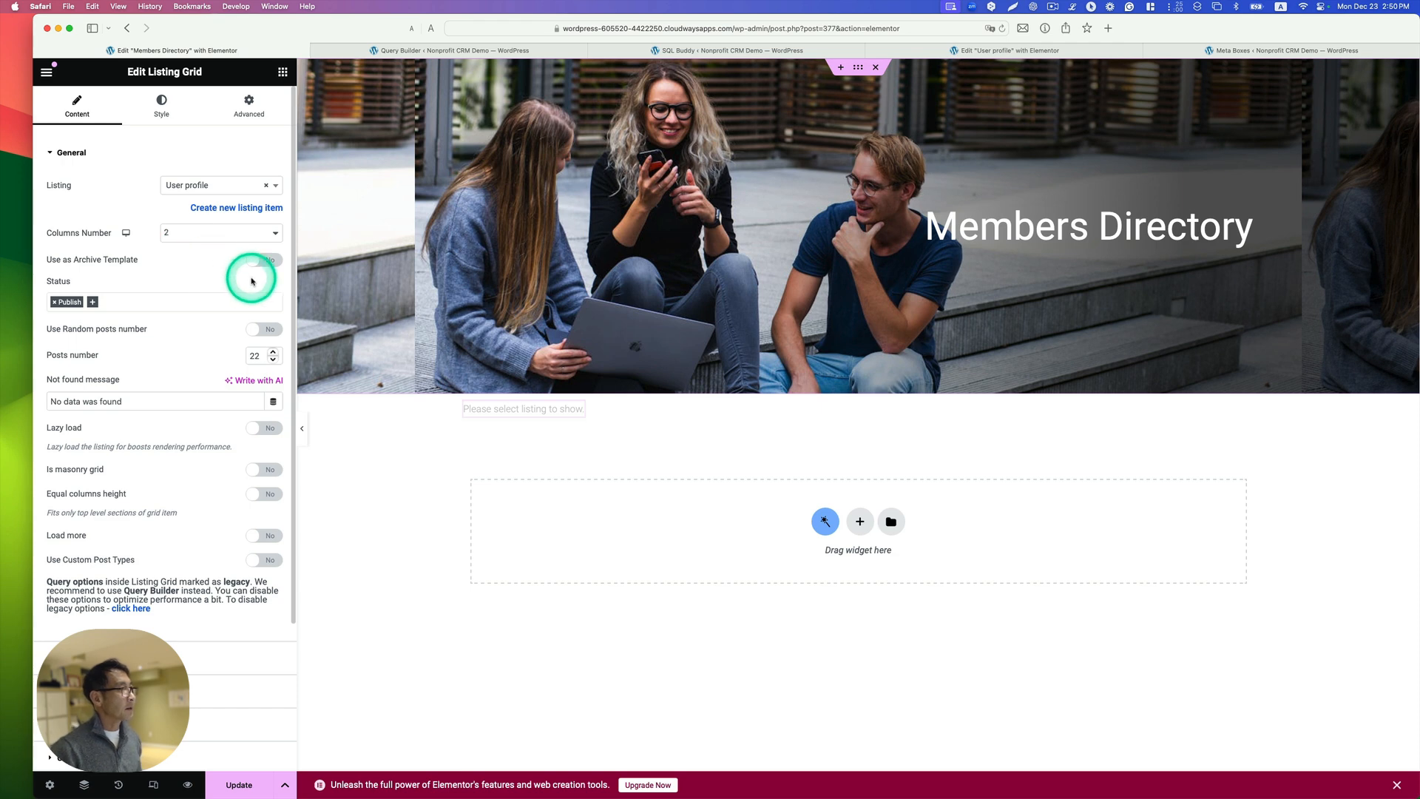
- Try 3 columns for the Listing Grid and return the columns number to 2
click(193, 234)
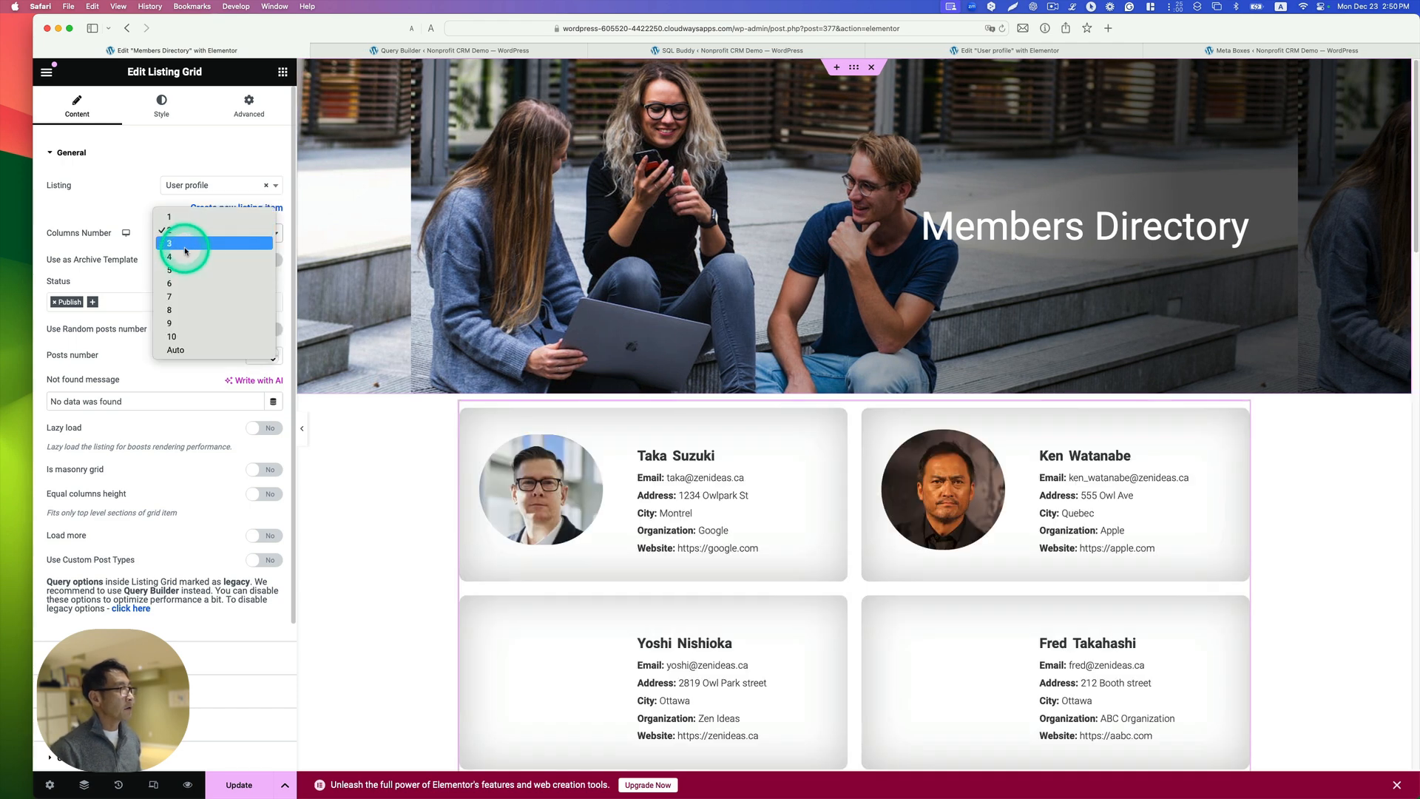
click(184, 244)
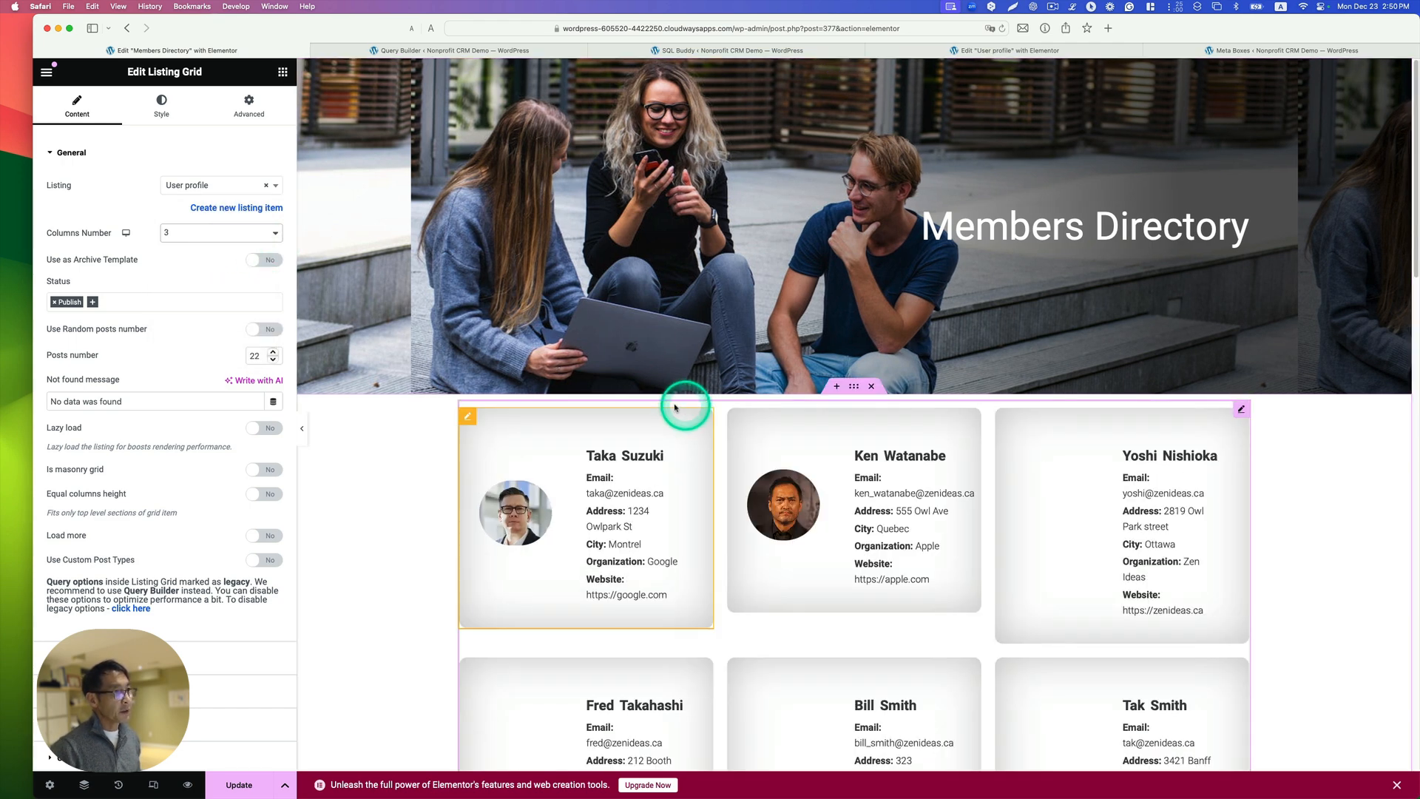
click(253, 234)
click(222, 227)
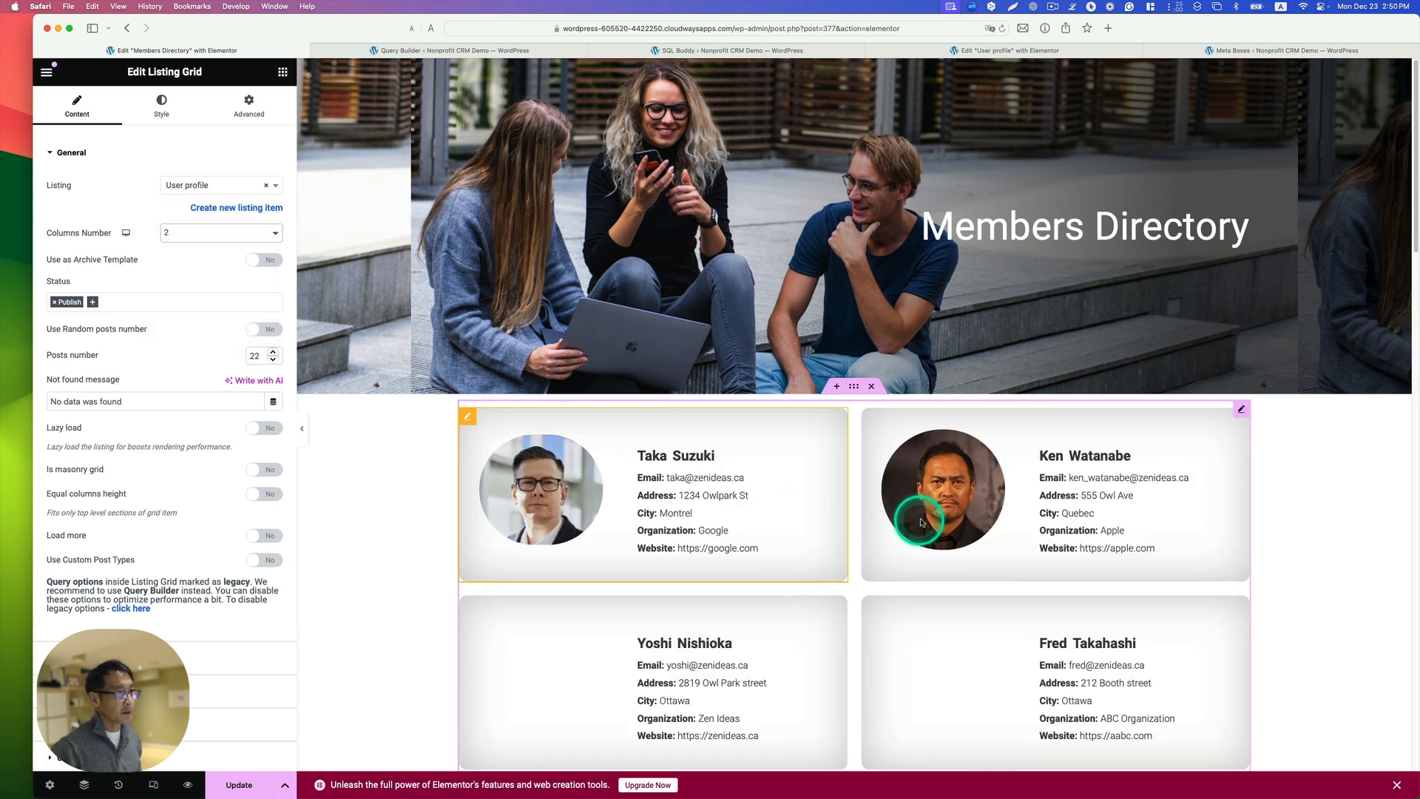
- Update the Members Directory page and review the member cards on its live version
scroll(923, 647, down, 5)
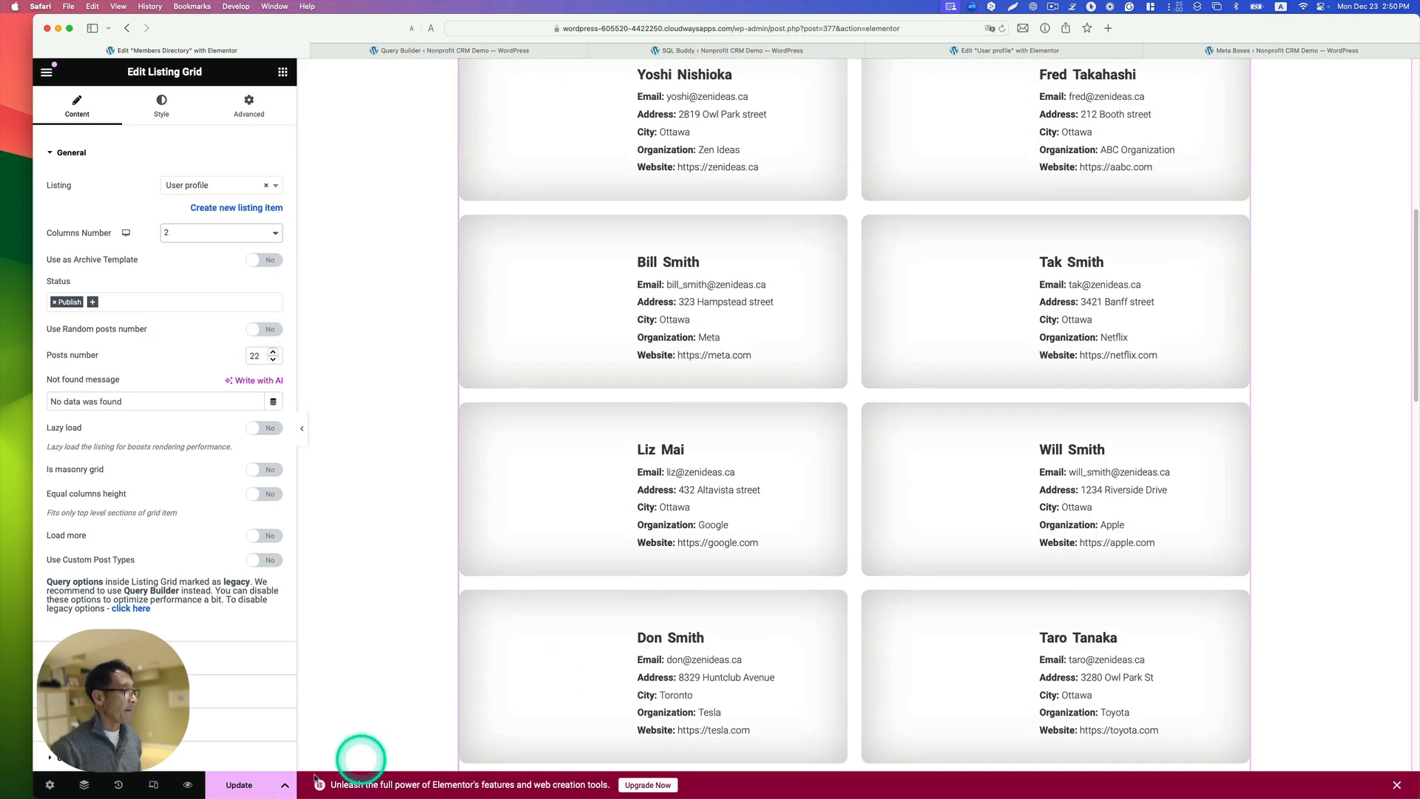
click(239, 785)
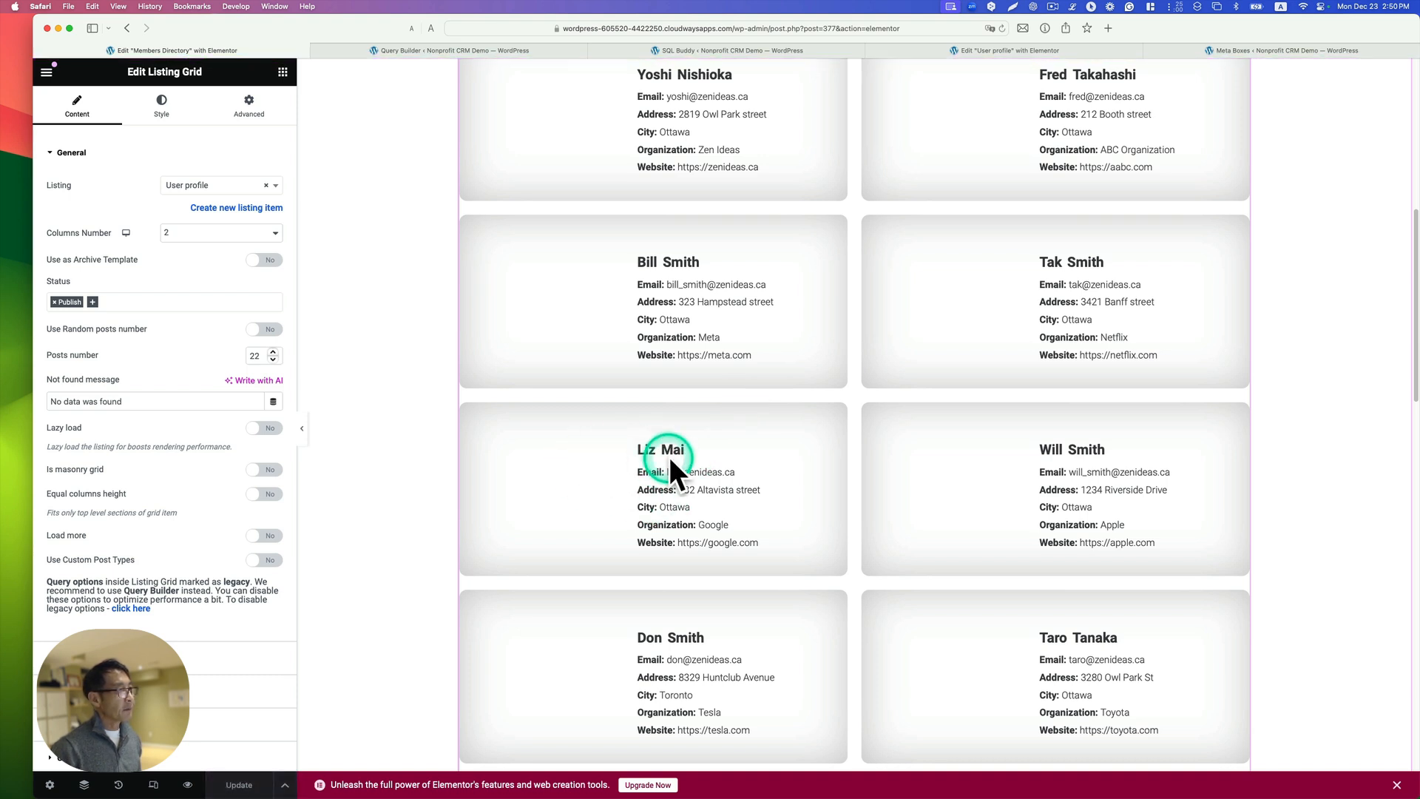
scroll(670, 459, down, 1)
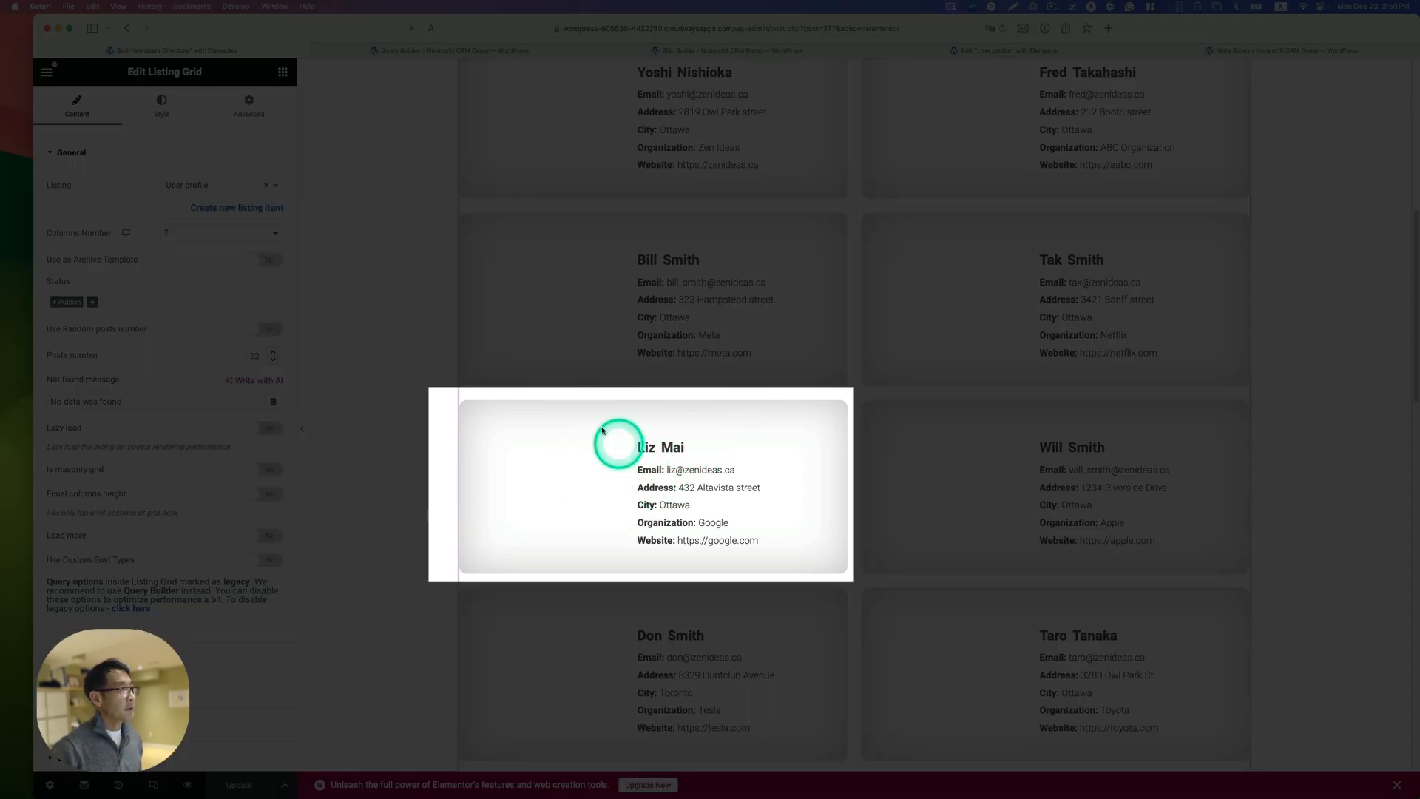
click(48, 71)
click(111, 365)
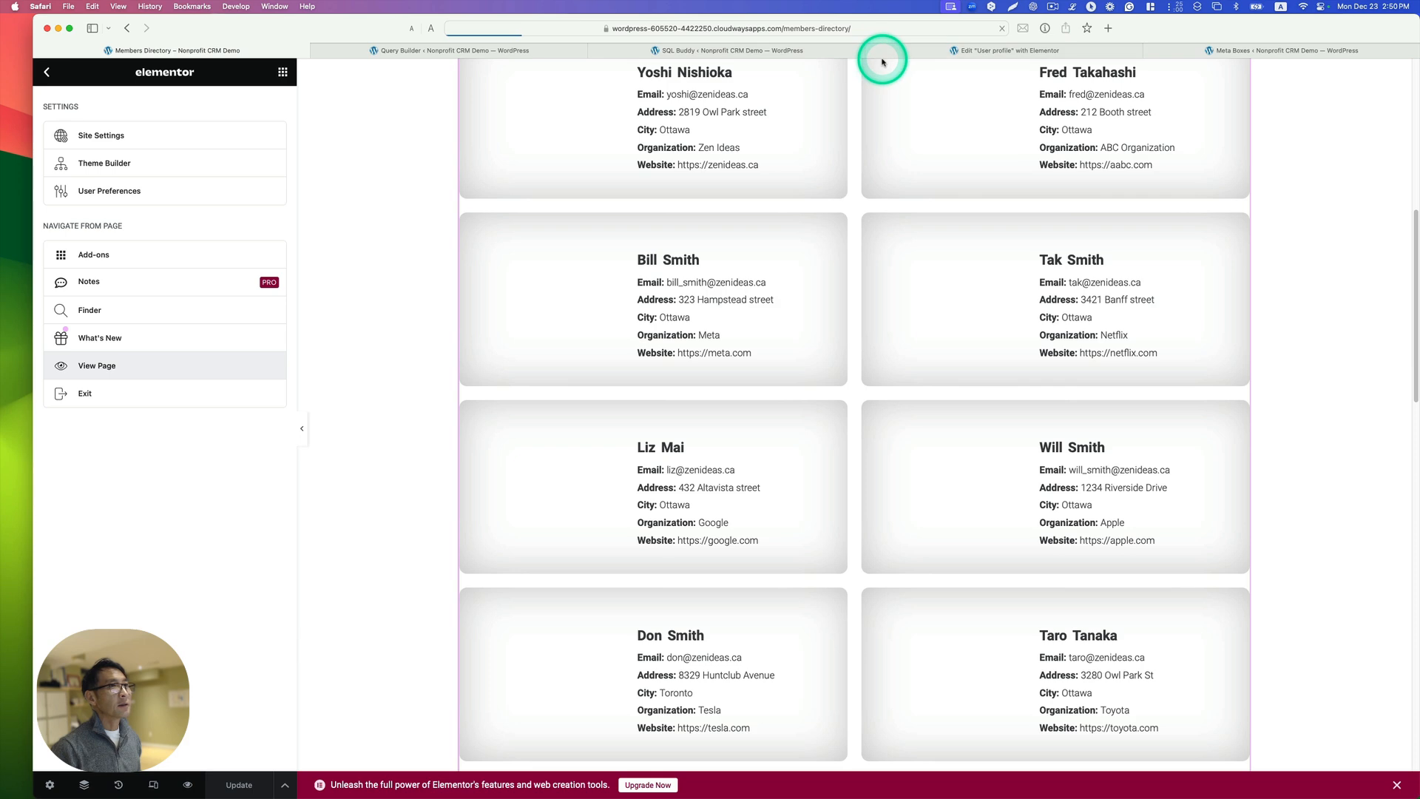
scroll(715, 511, down, 10)
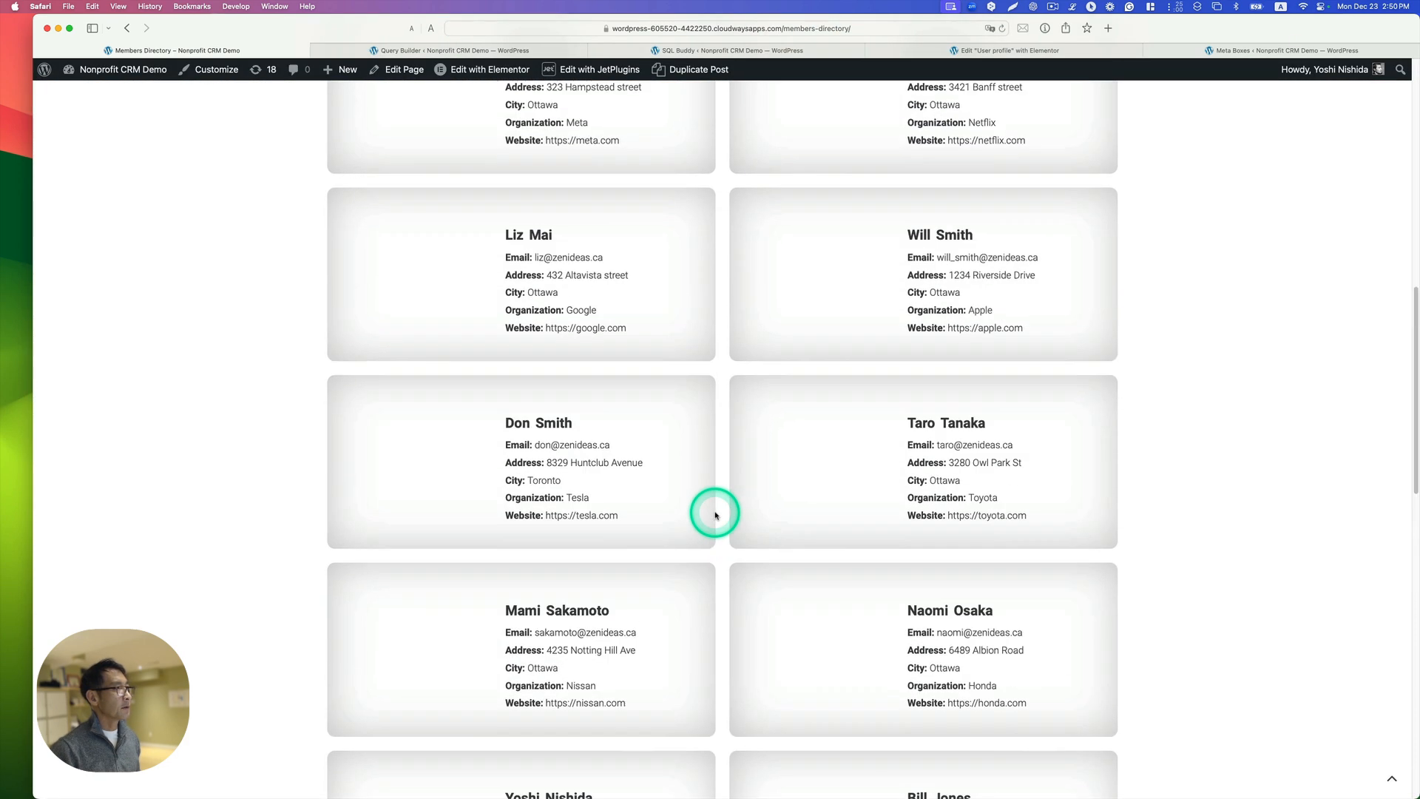
scroll(714, 514, up, 3)
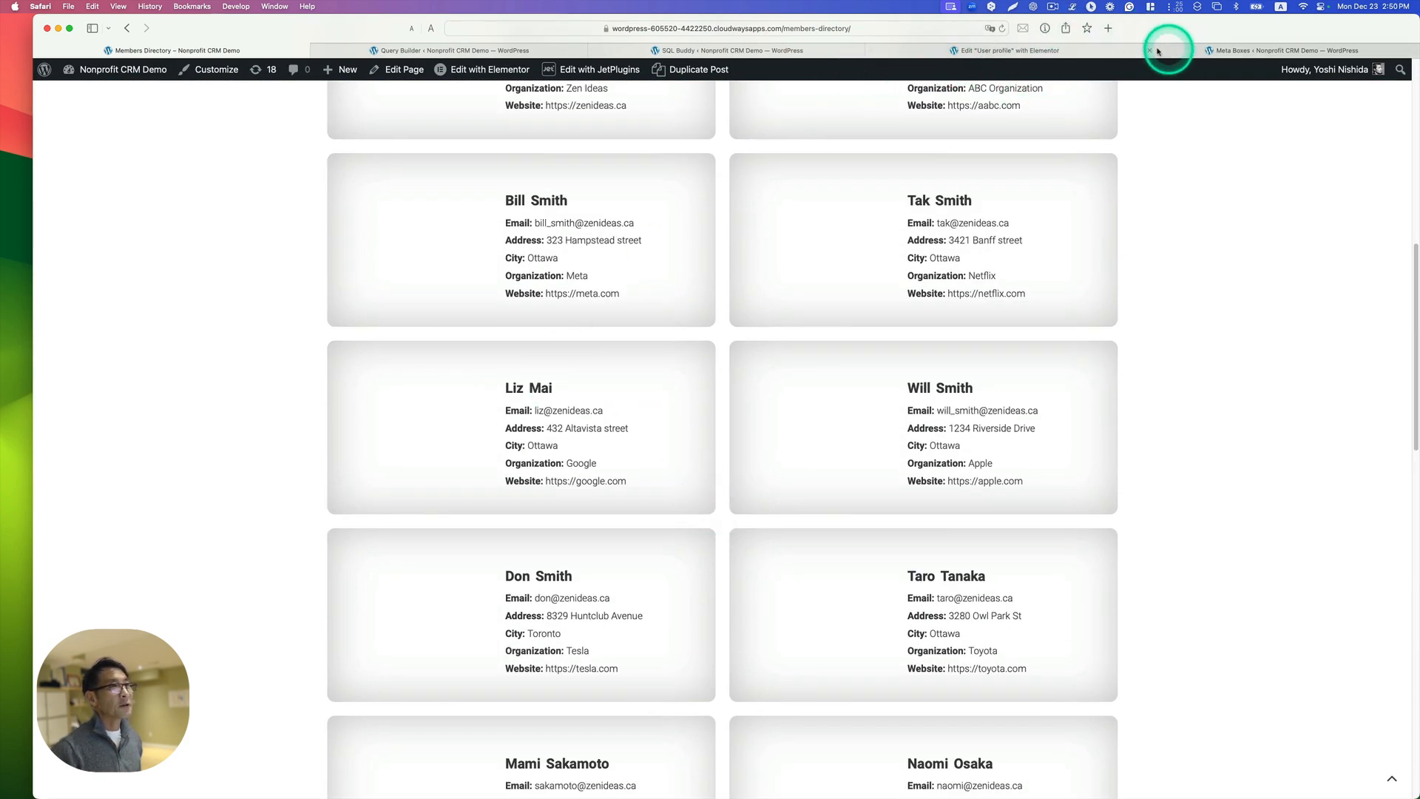
- Switch to the open FluentCRM contact and set its avatar to the media library photo of the woman with glasses
click(1058, 4)
click(1058, 45)
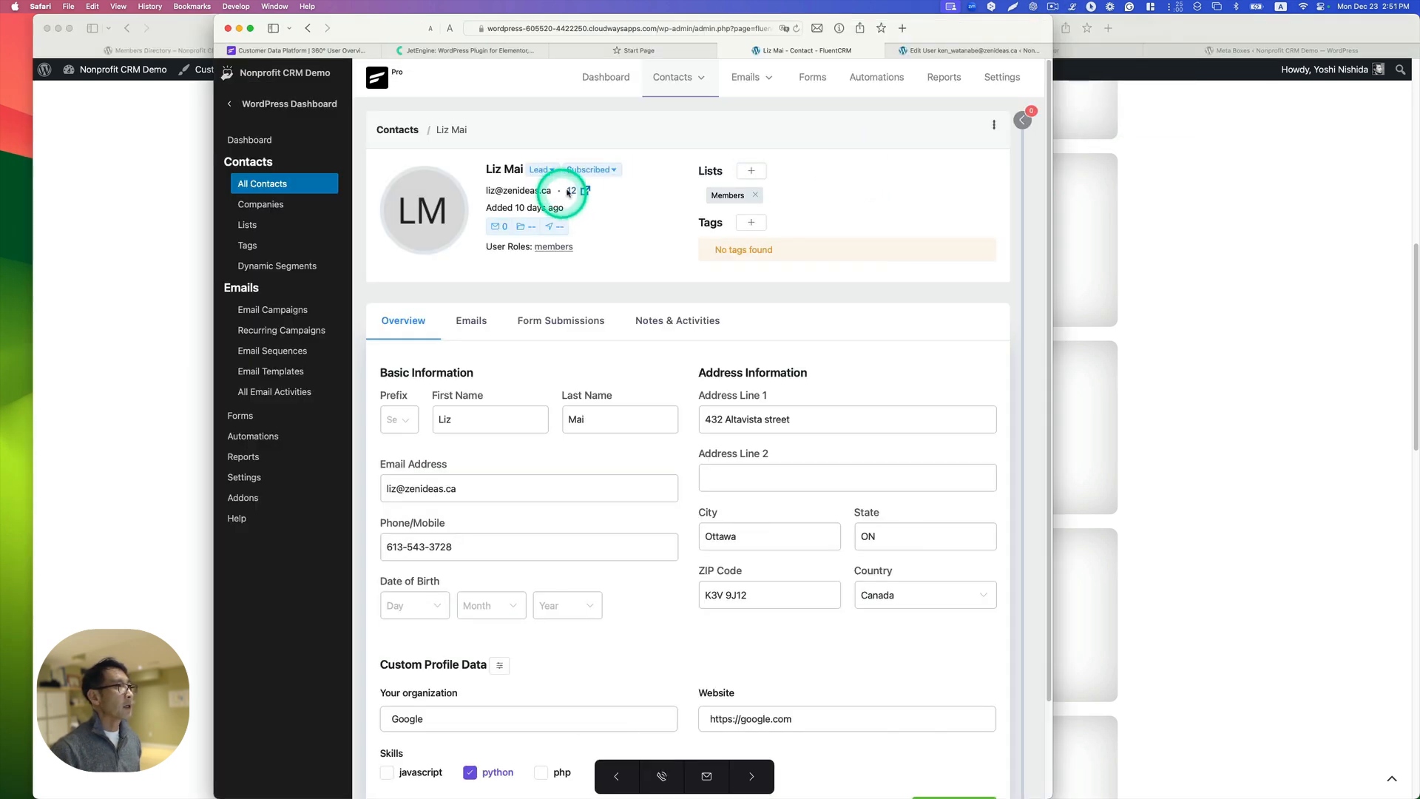
click(448, 203)
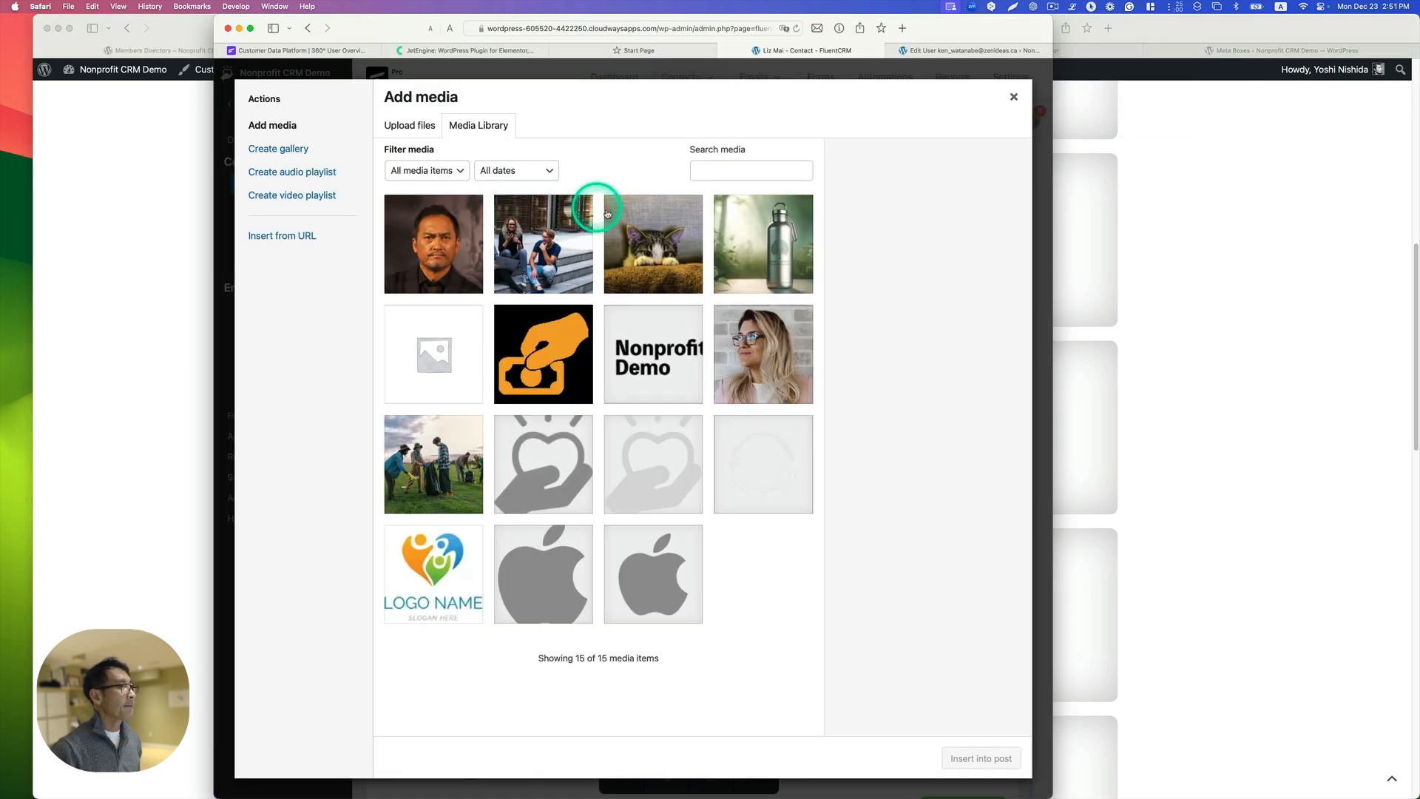
click(762, 353)
click(981, 757)
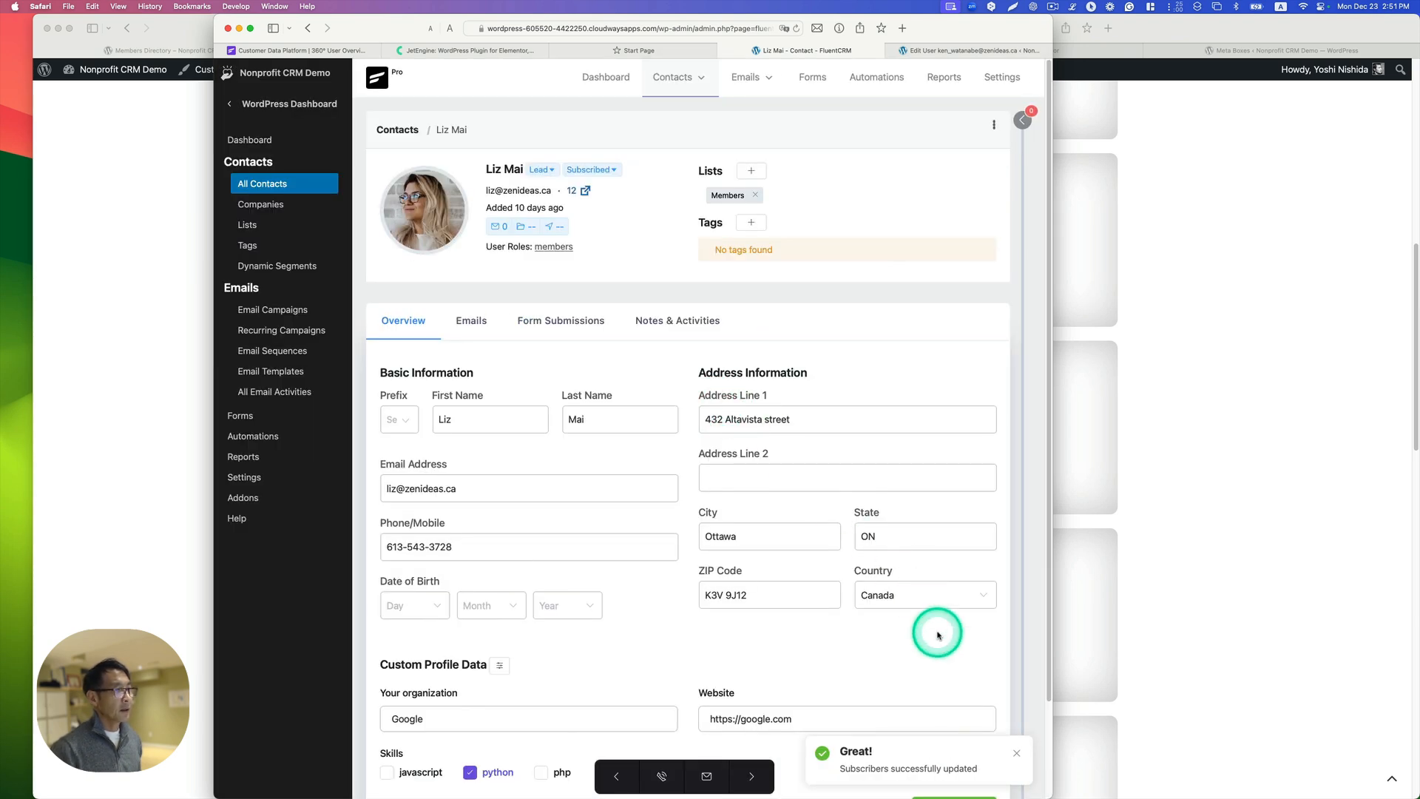
scroll(938, 634, down, 3)
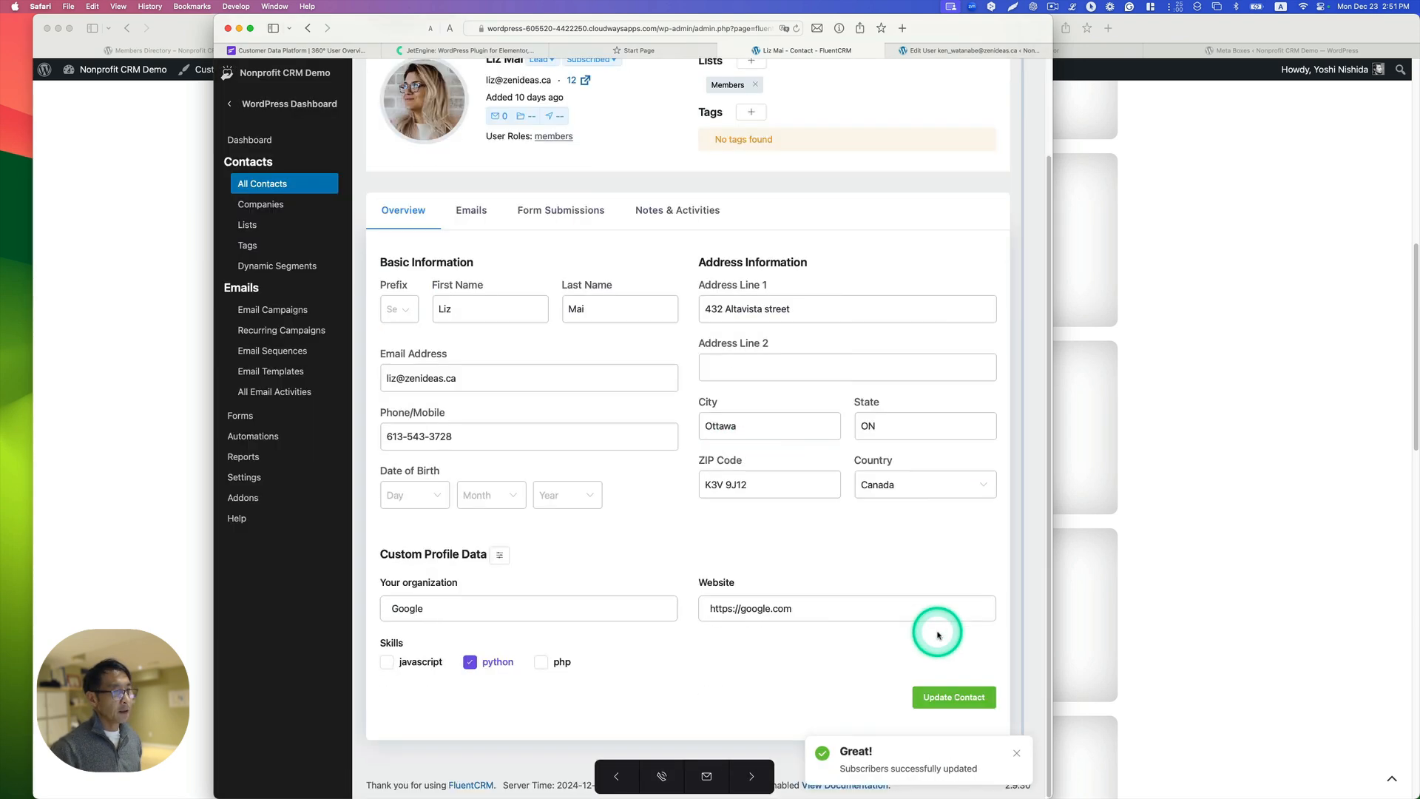
- Save the FluentCRM contact and reload the live Members Directory page to check the avatar on the member's card
click(940, 699)
click(1284, 447)
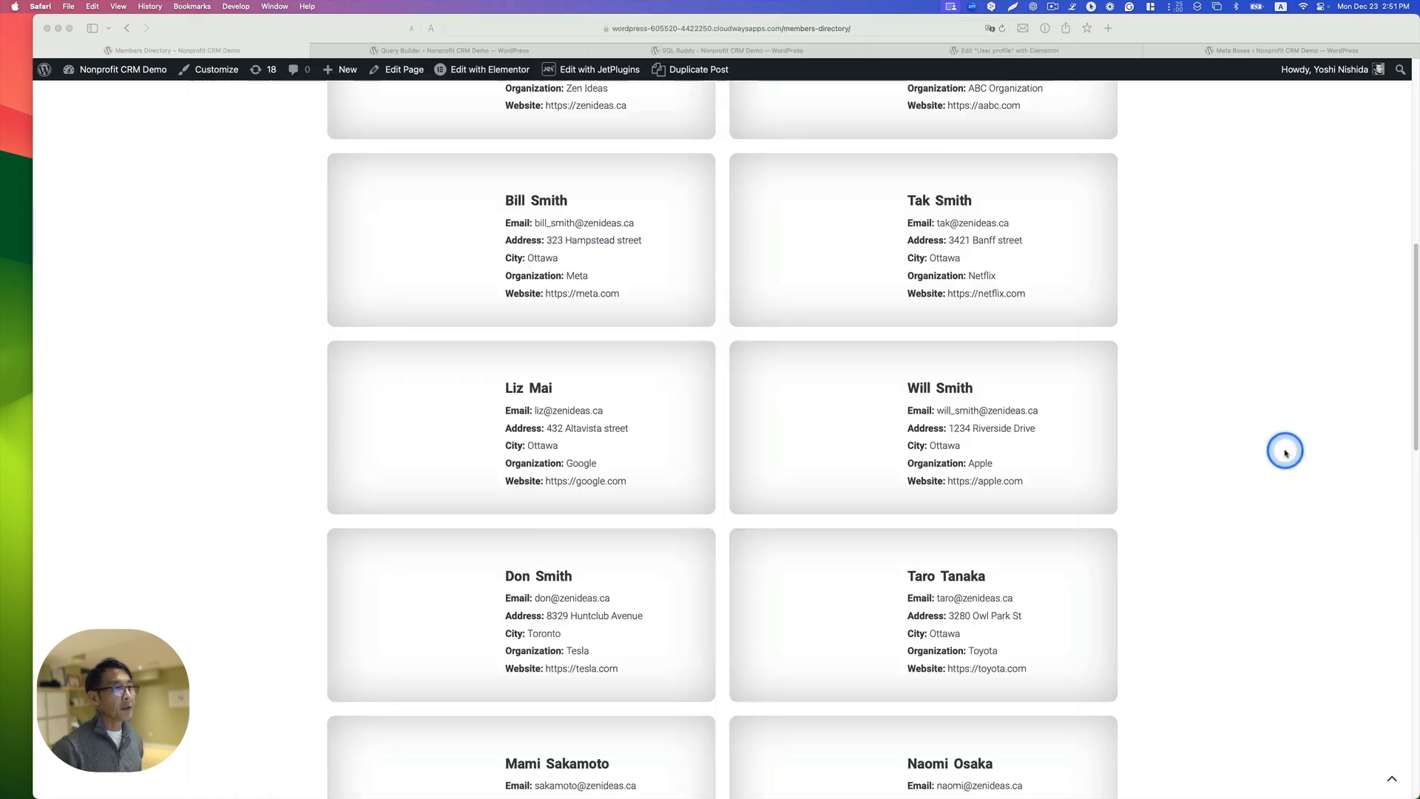
click(1003, 30)
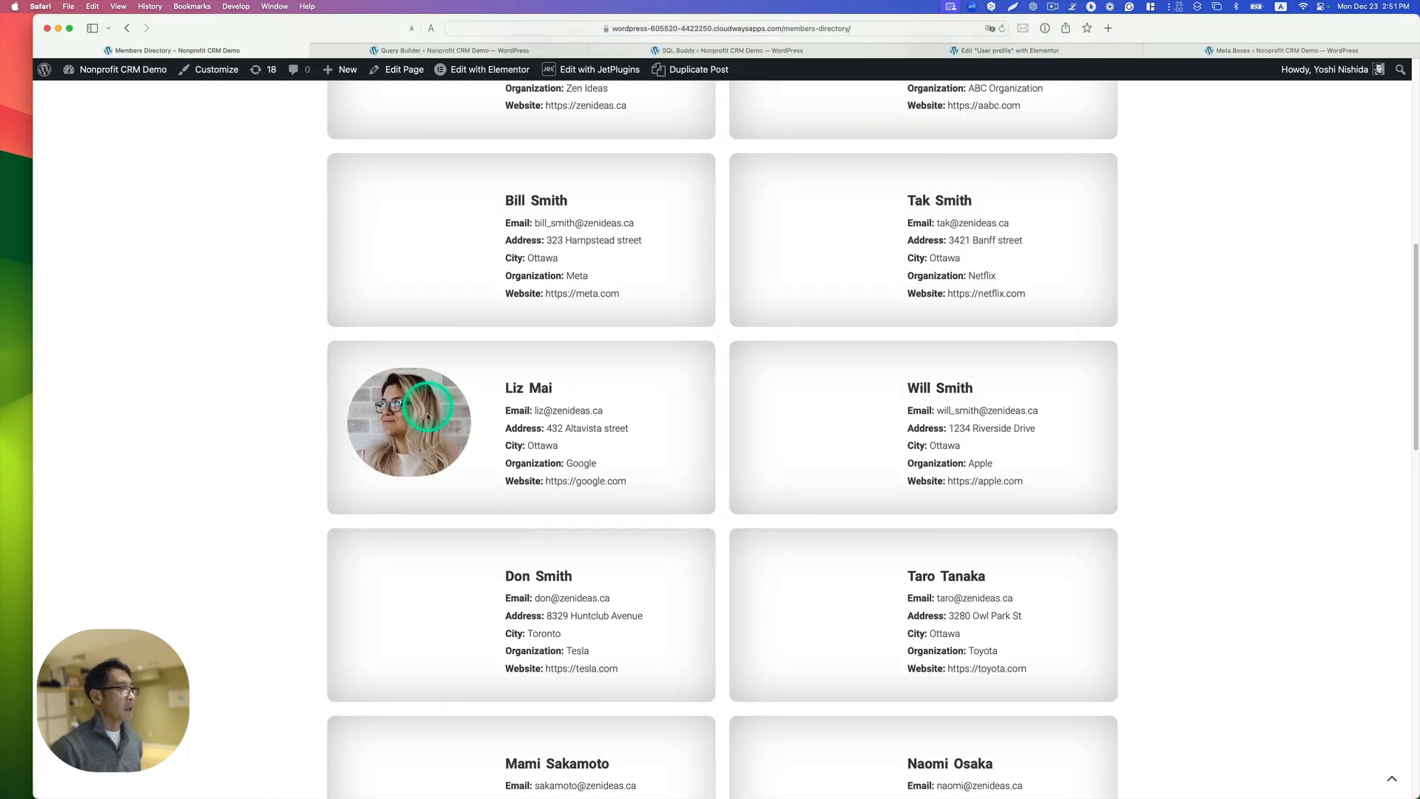
click(1053, 7)
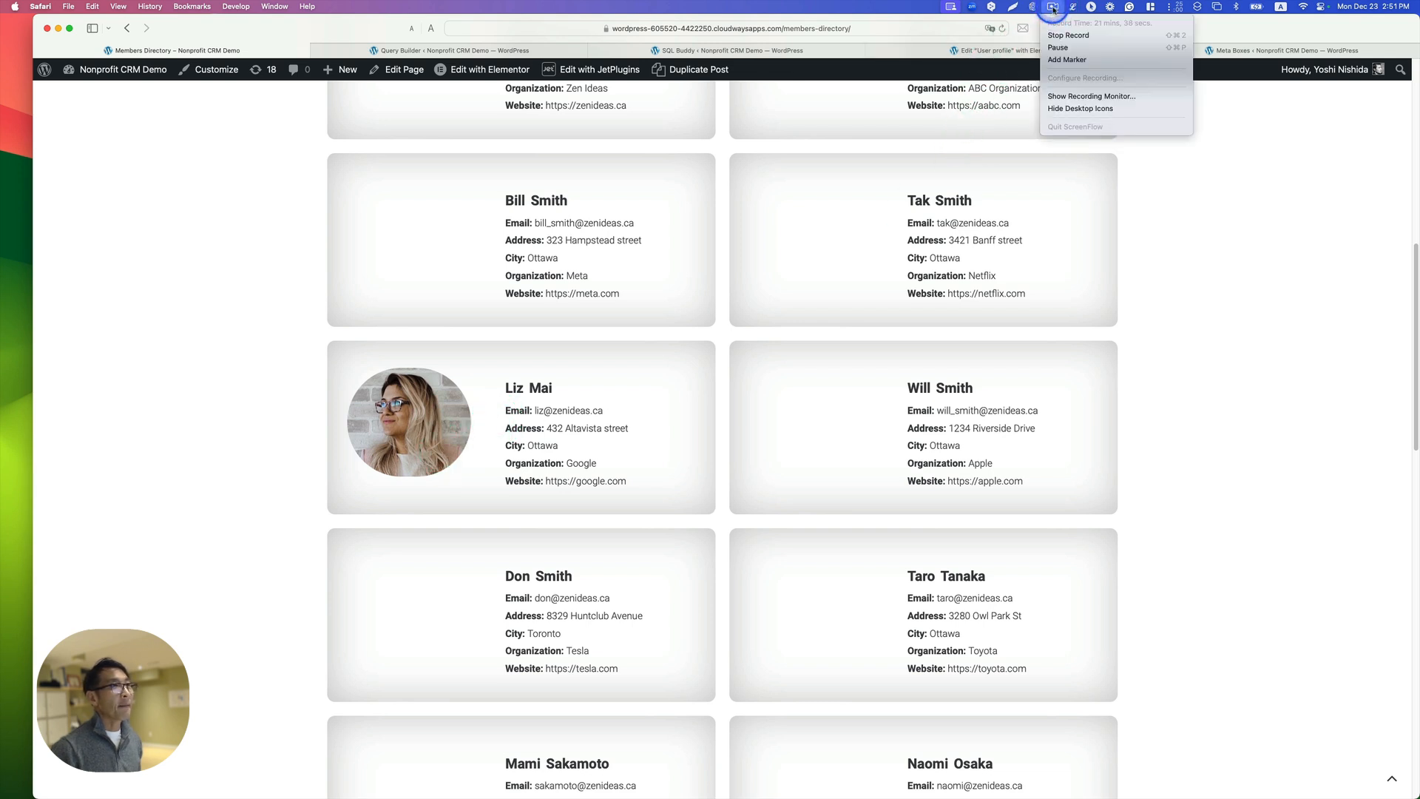
click(1062, 48)
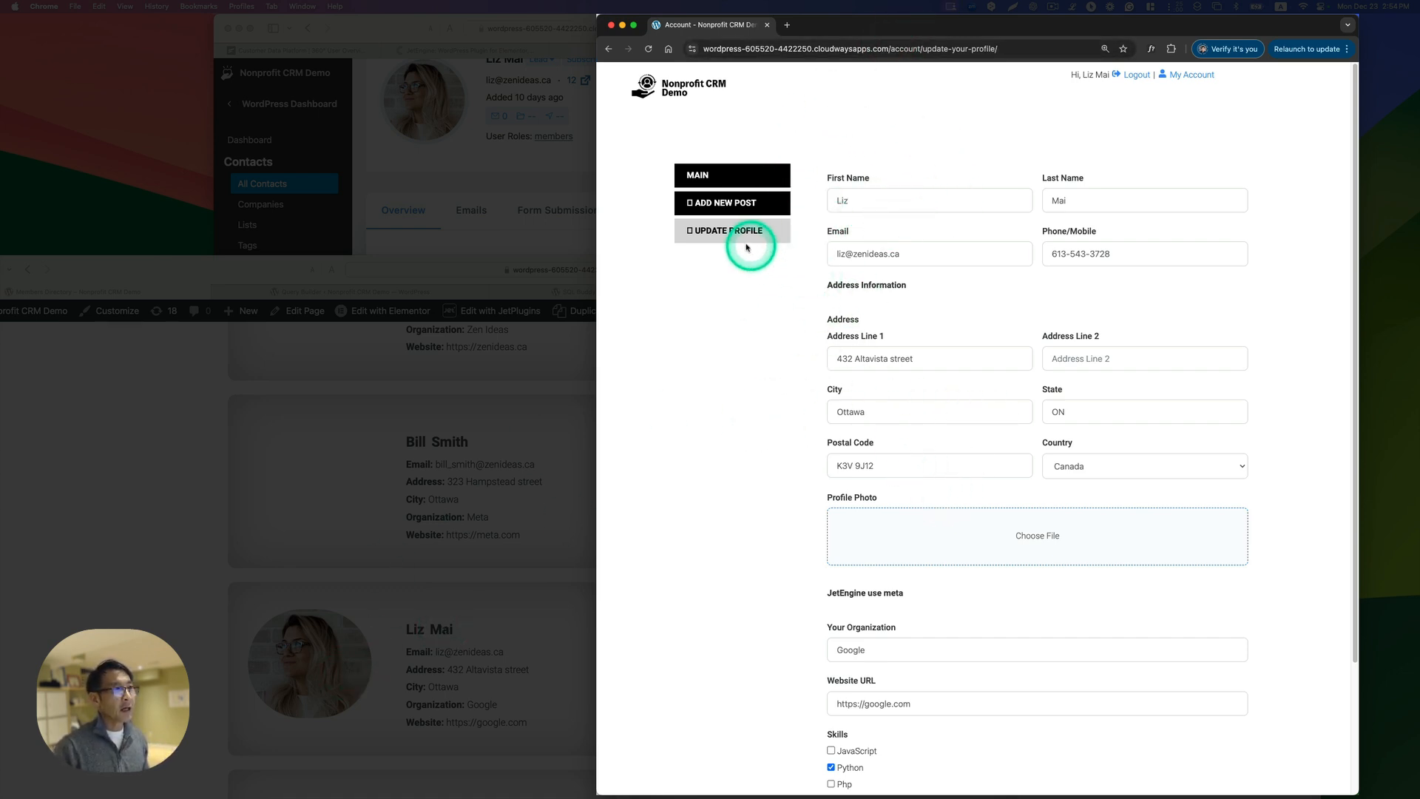
- Change the street number in Address Line 1 of the member's profile update form and set the city to Toronto
scroll(888, 470, down, 3)
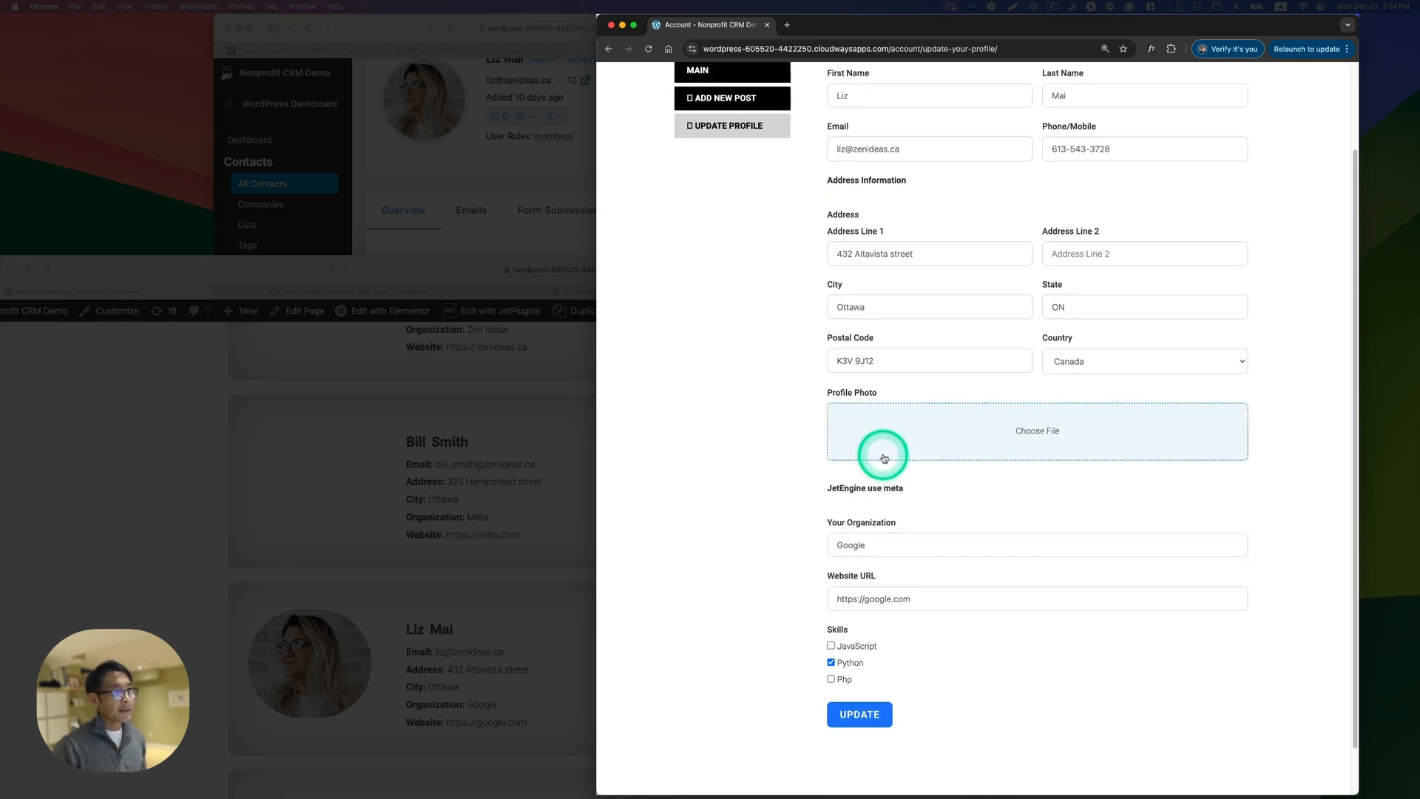
scroll(885, 460, up, 2)
scroll(884, 457, up, 1)
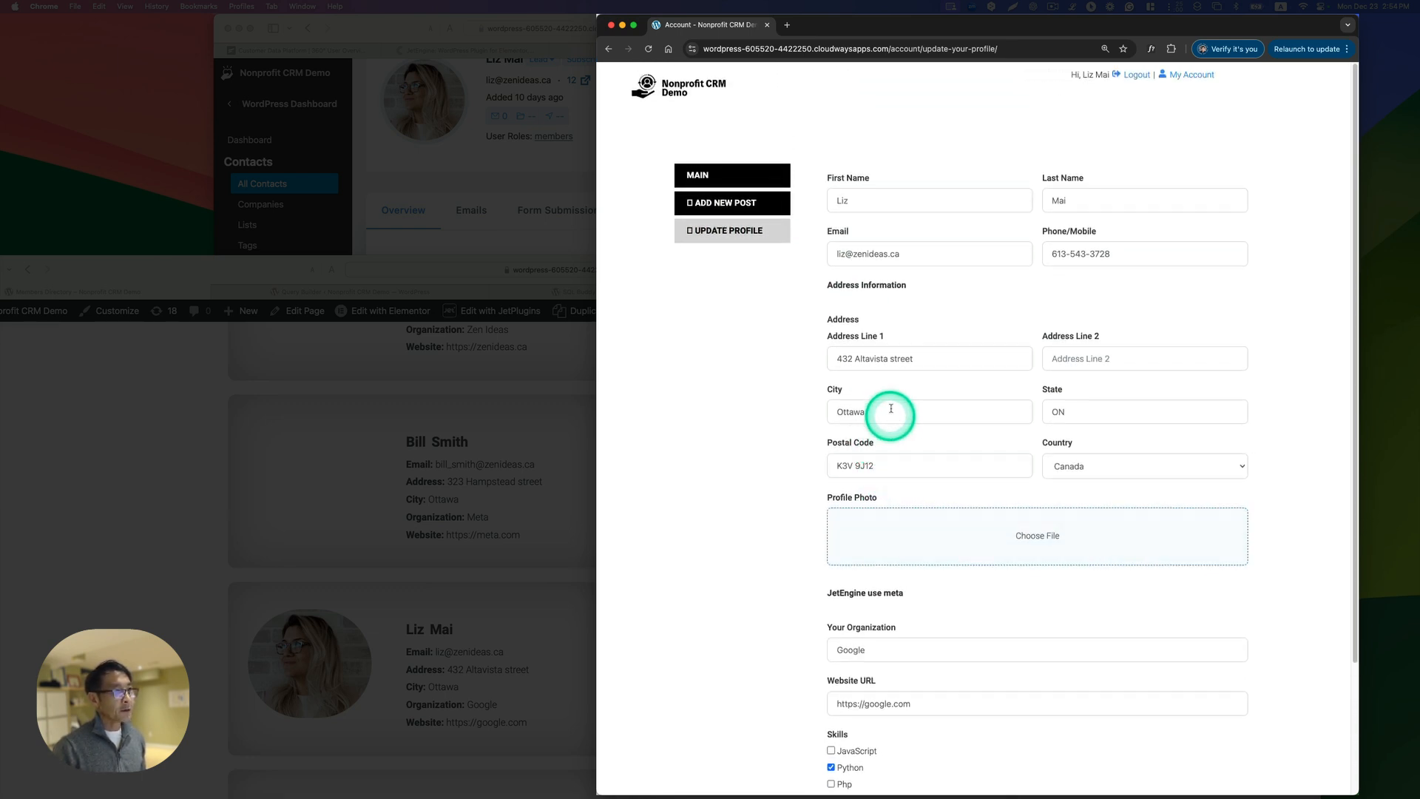
click(852, 366)
text(111)
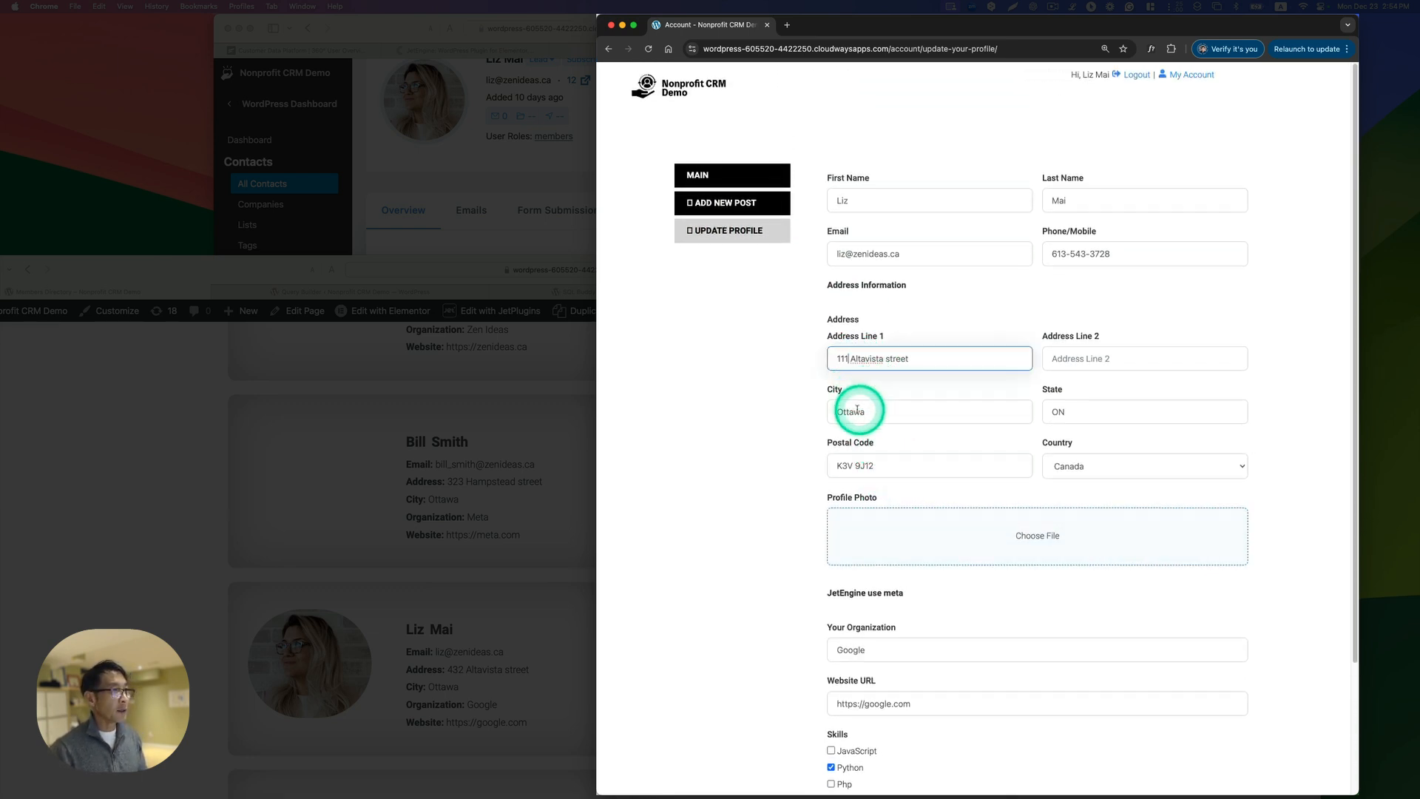
click(853, 412)
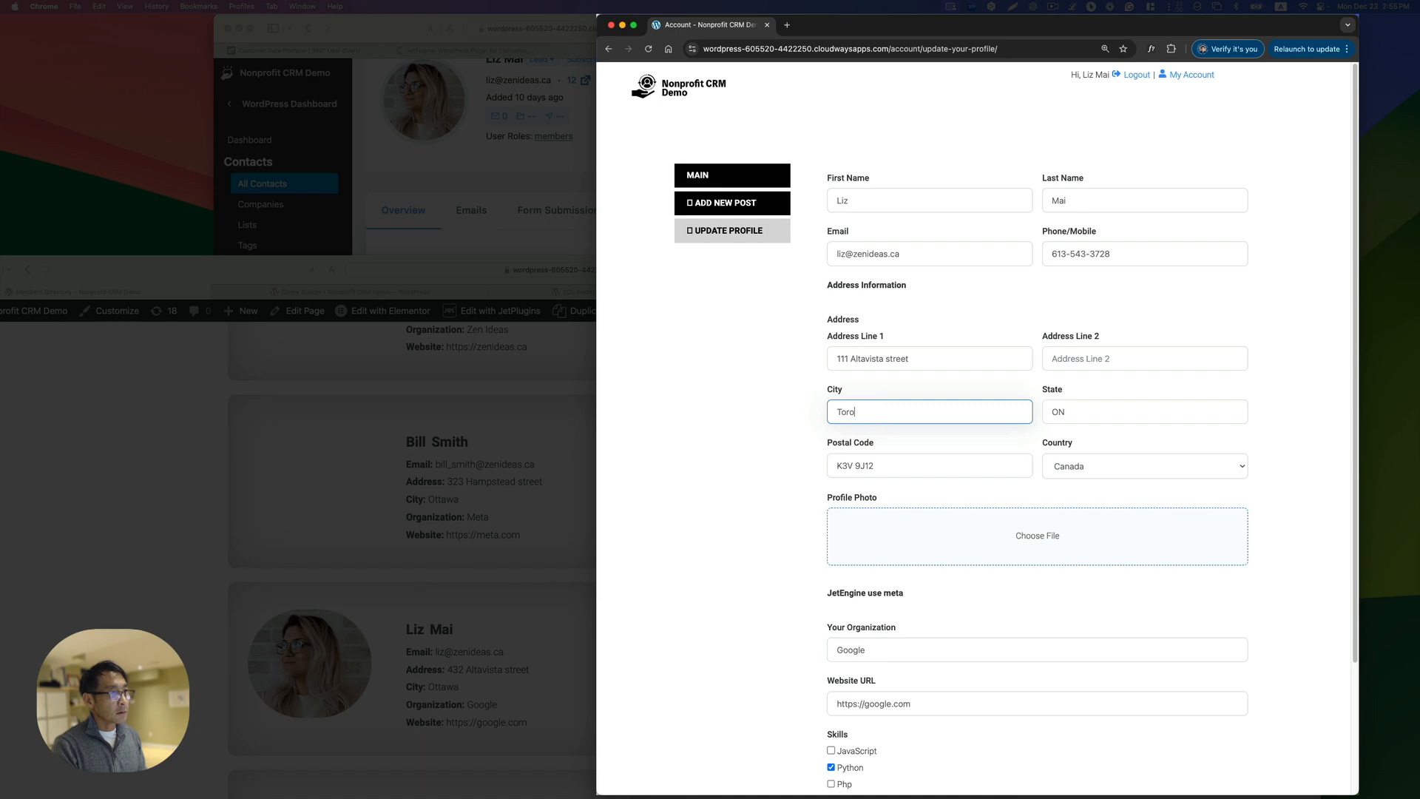
scroll(935, 529, down, 2)
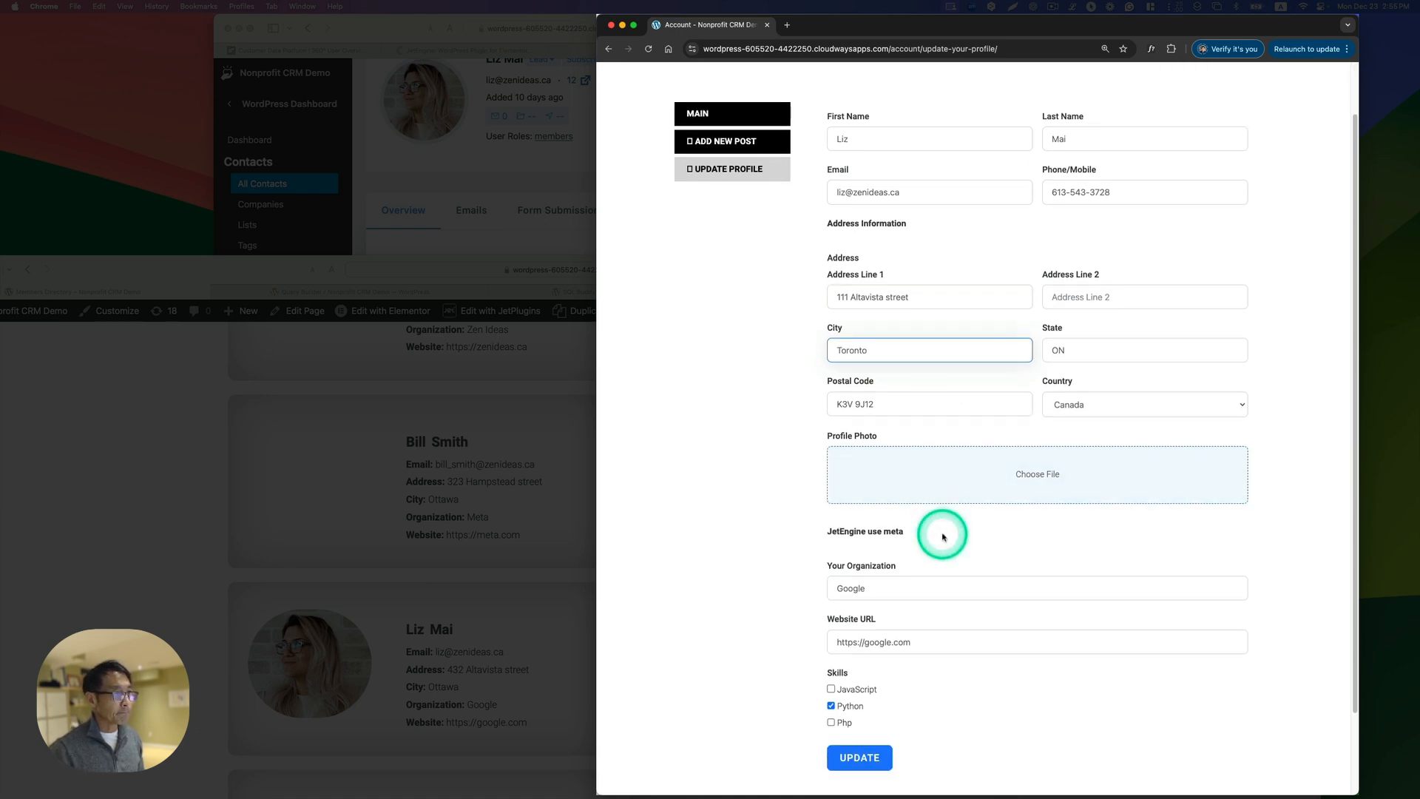
double_click(864, 584)
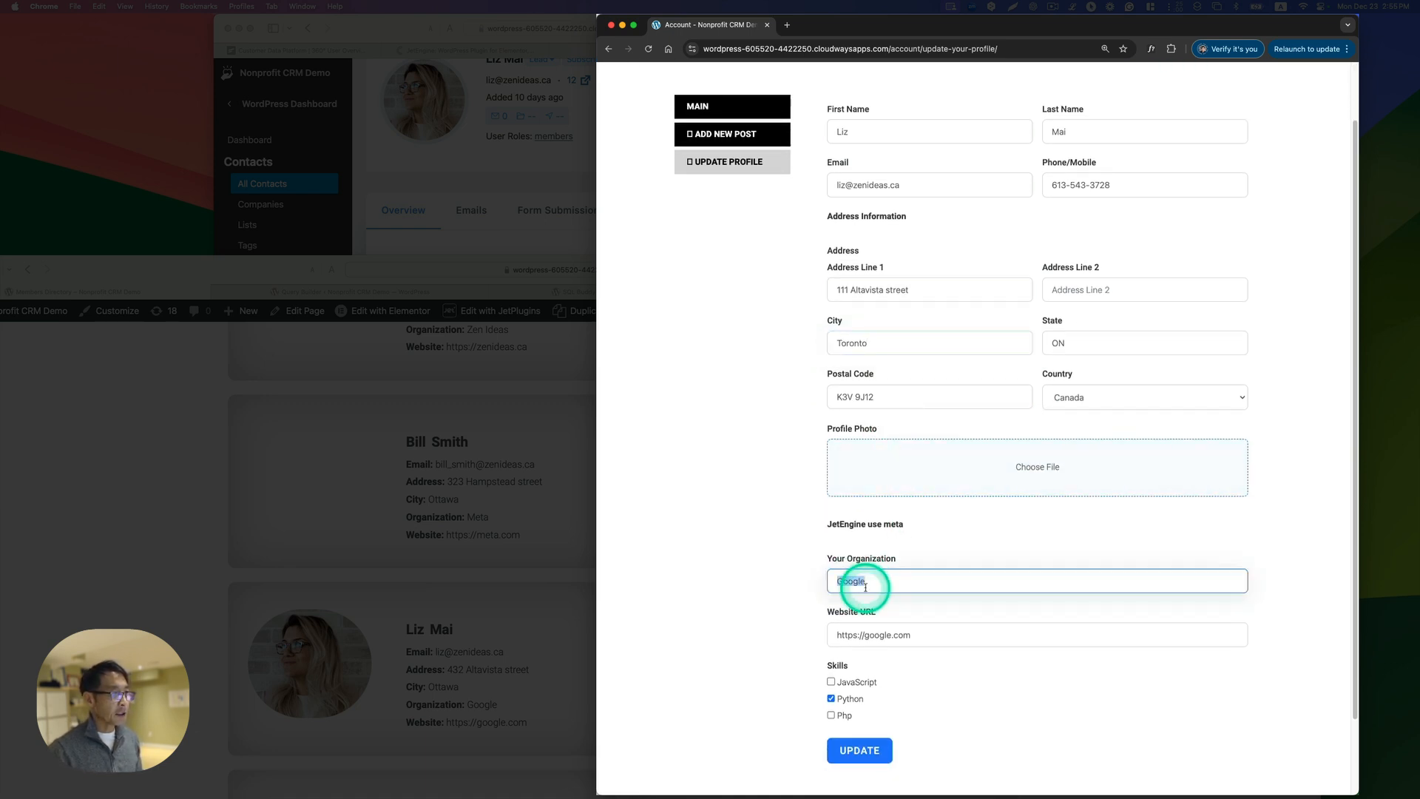
text(Apple)
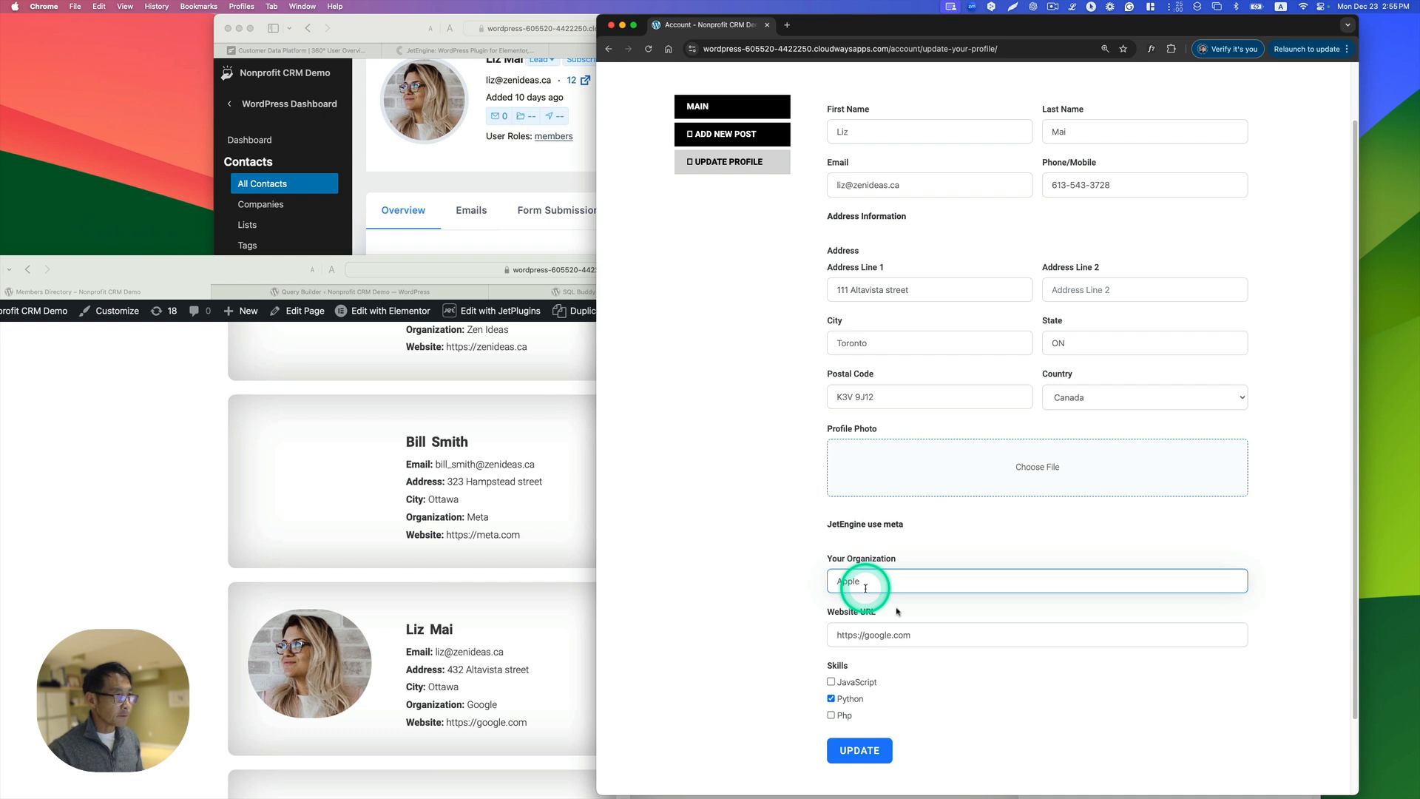
drag(869, 634, 998, 635)
text(go)
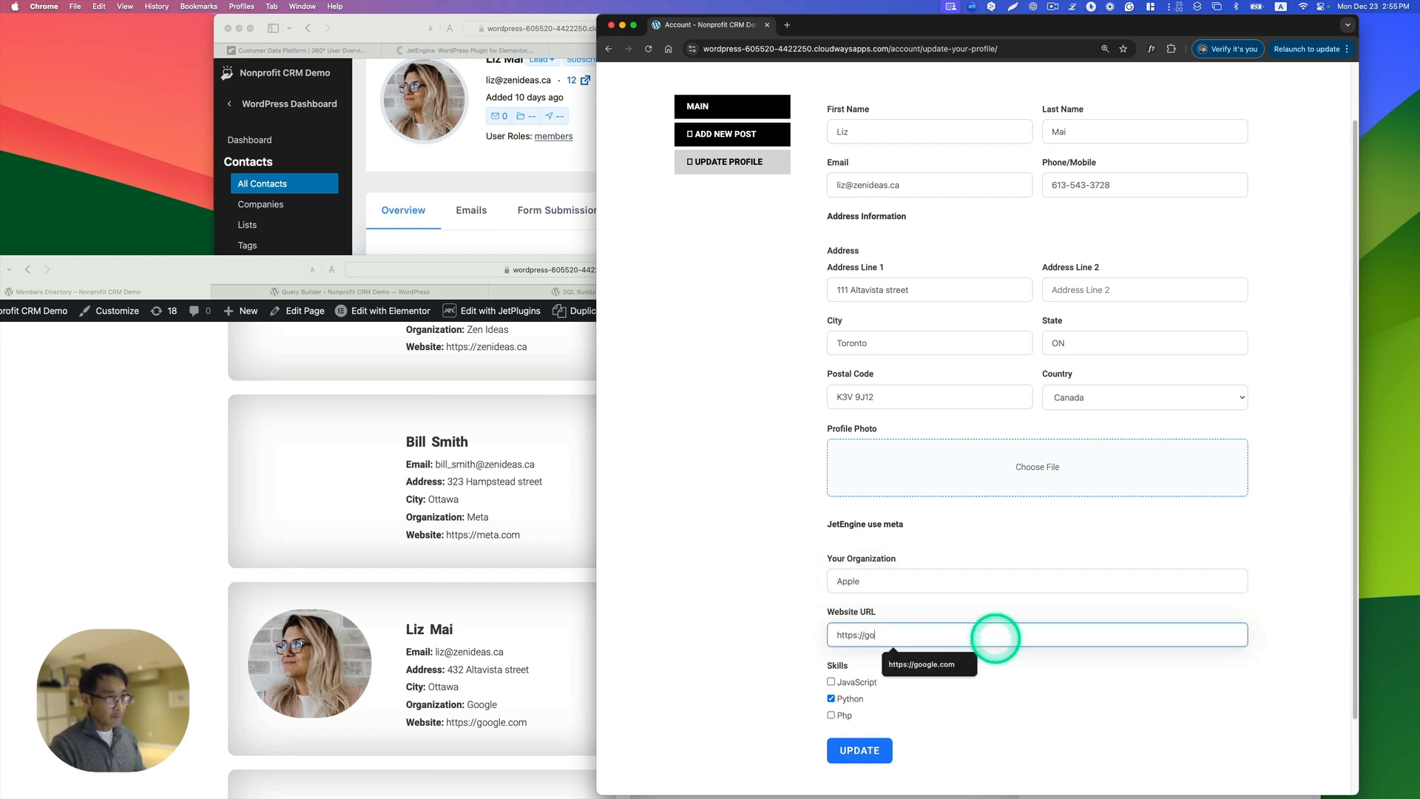
key(BackSpace)
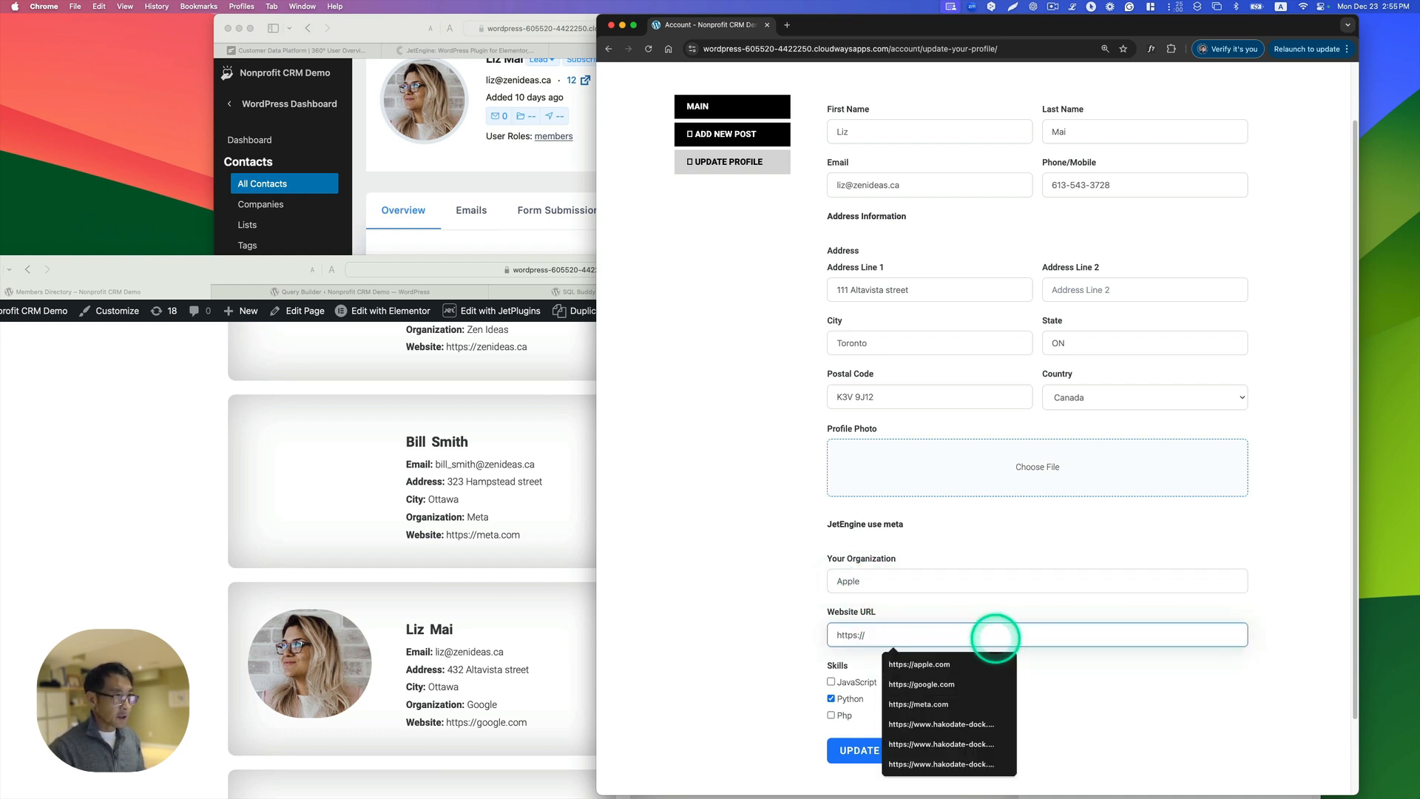
click(951, 663)
click(858, 751)
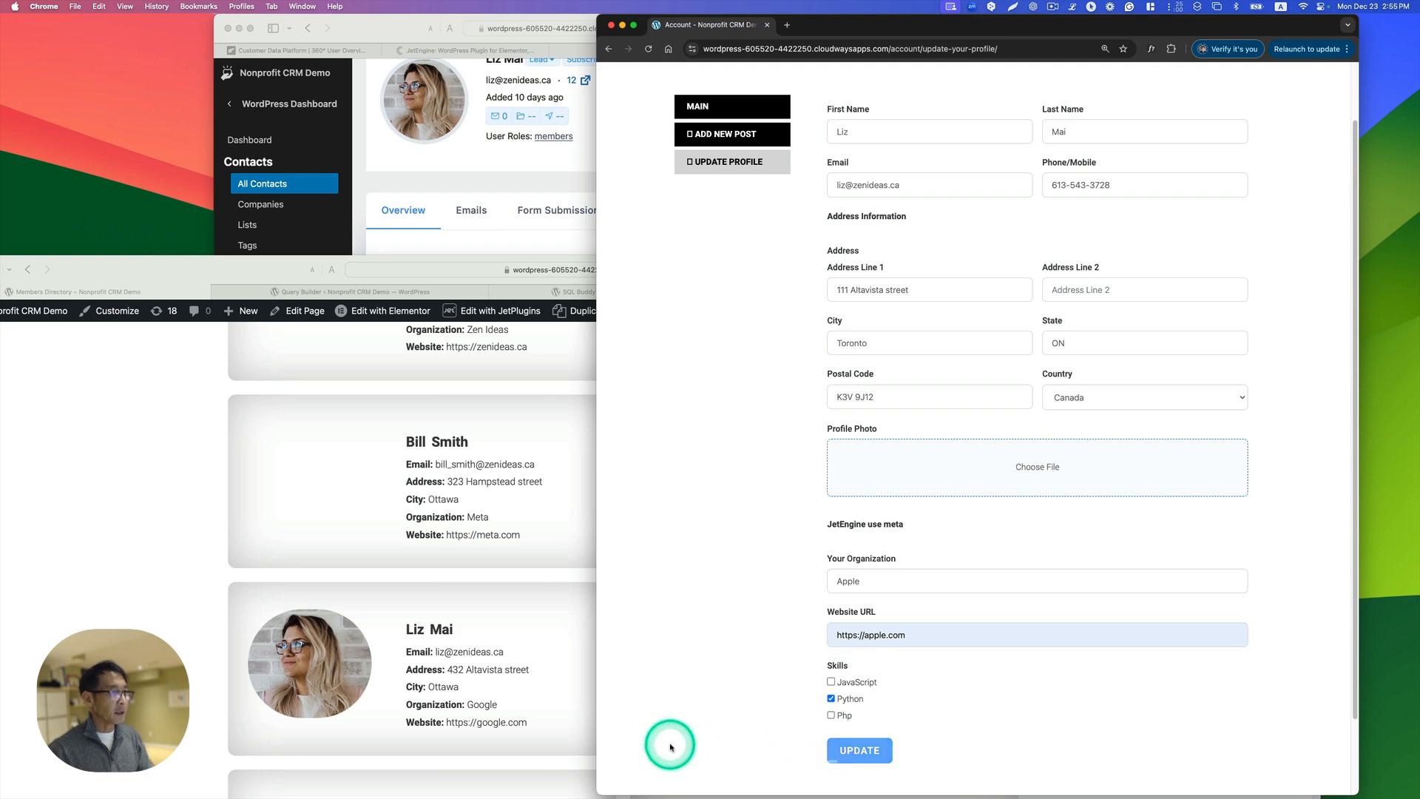
- Switch to the Members Directory in Safari and reload it to check the edited member's card
click(359, 566)
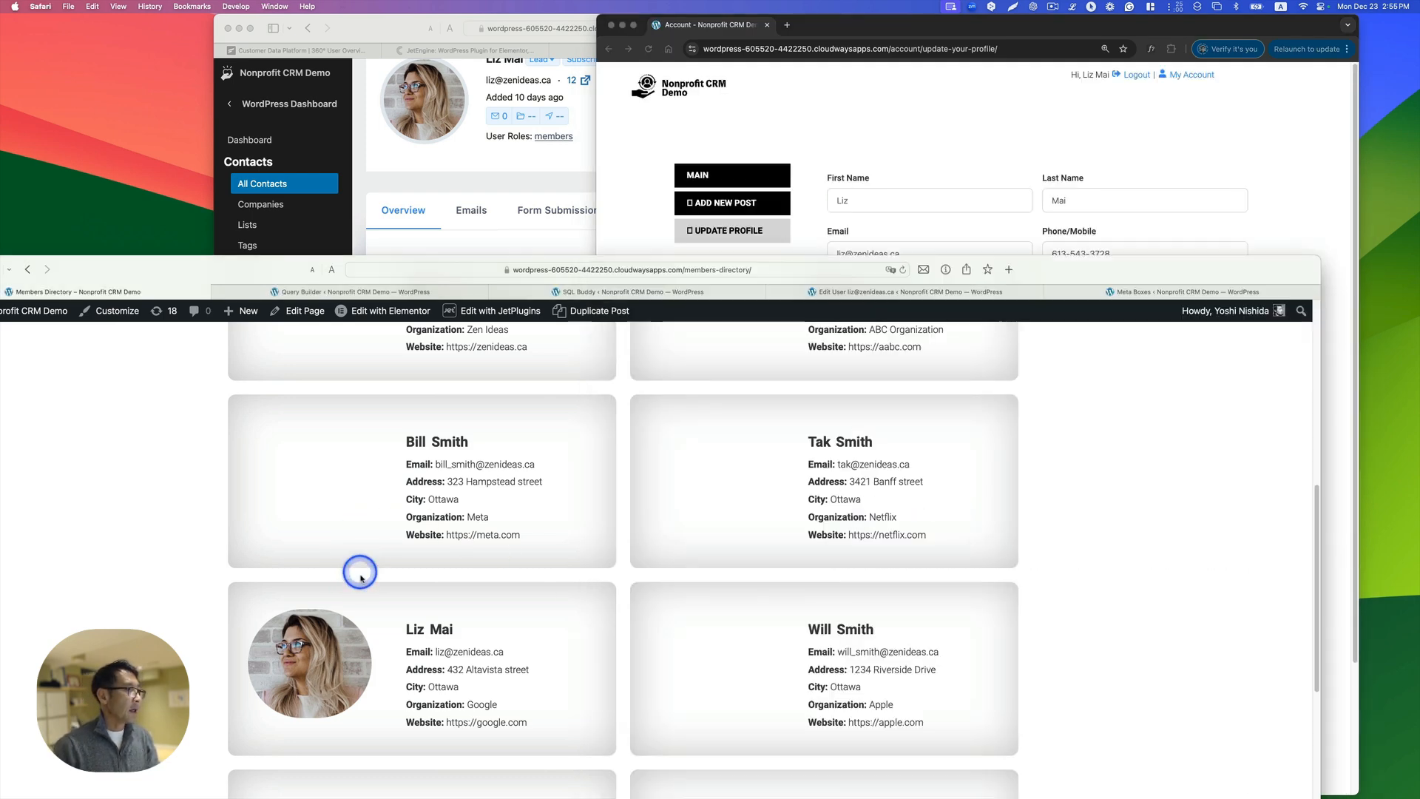
scroll(370, 592, down, 3)
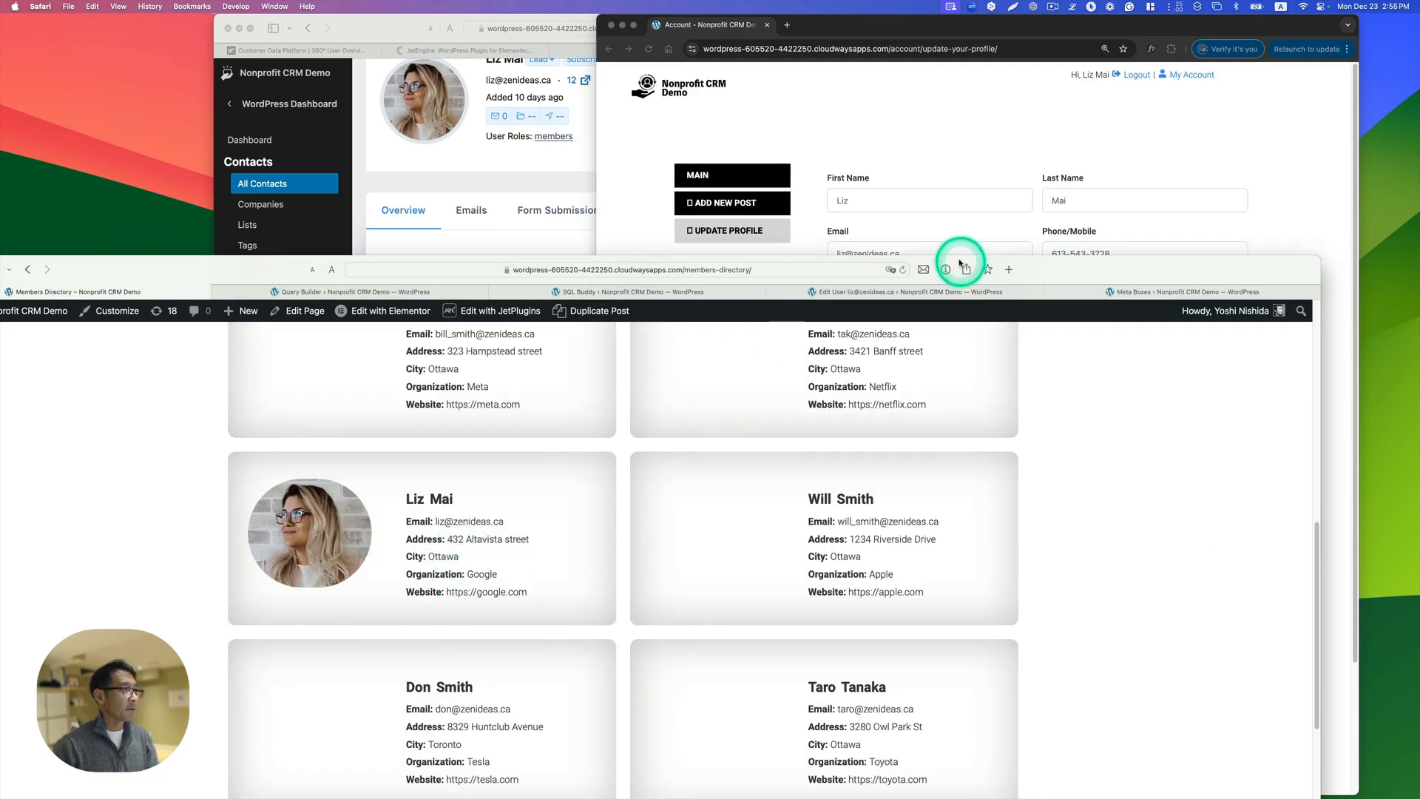
click(903, 270)
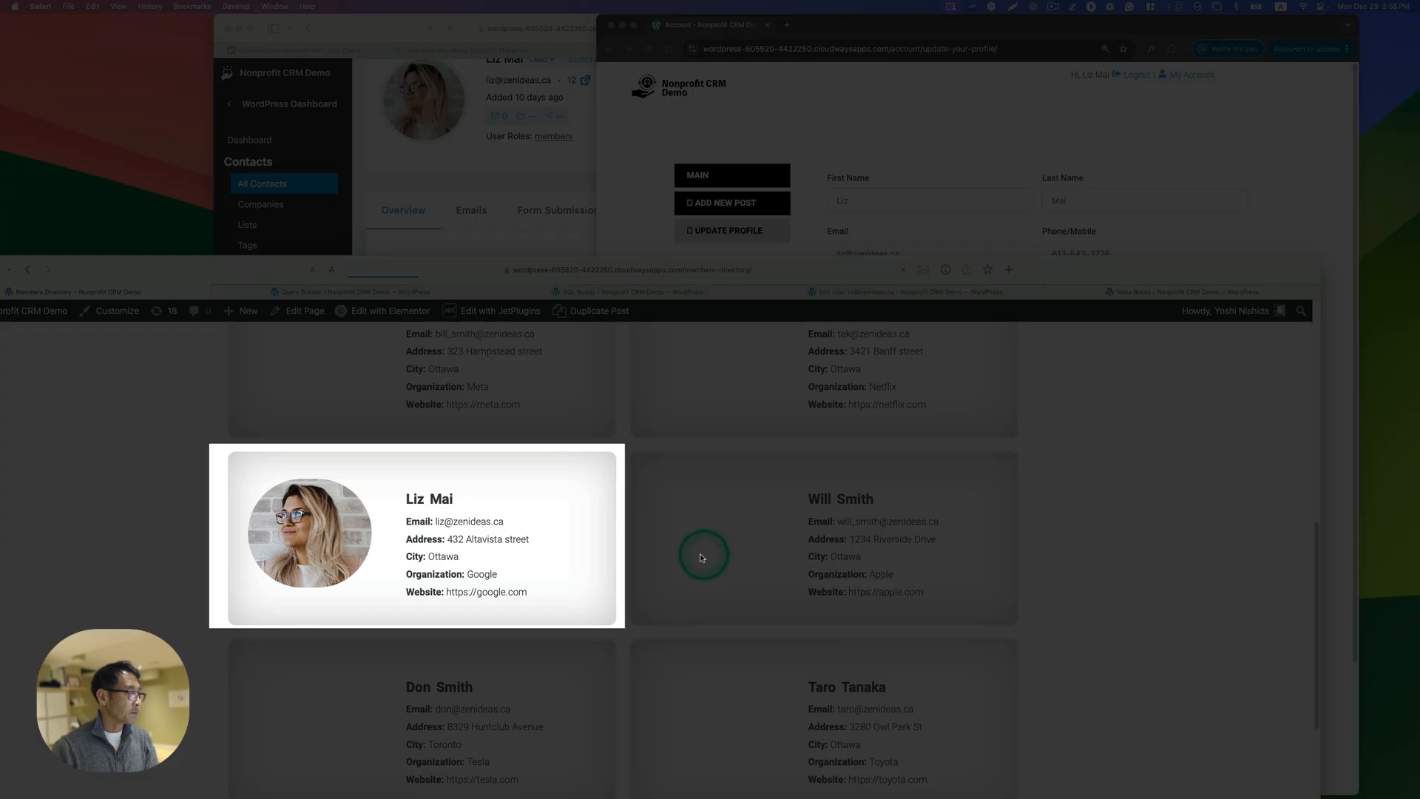